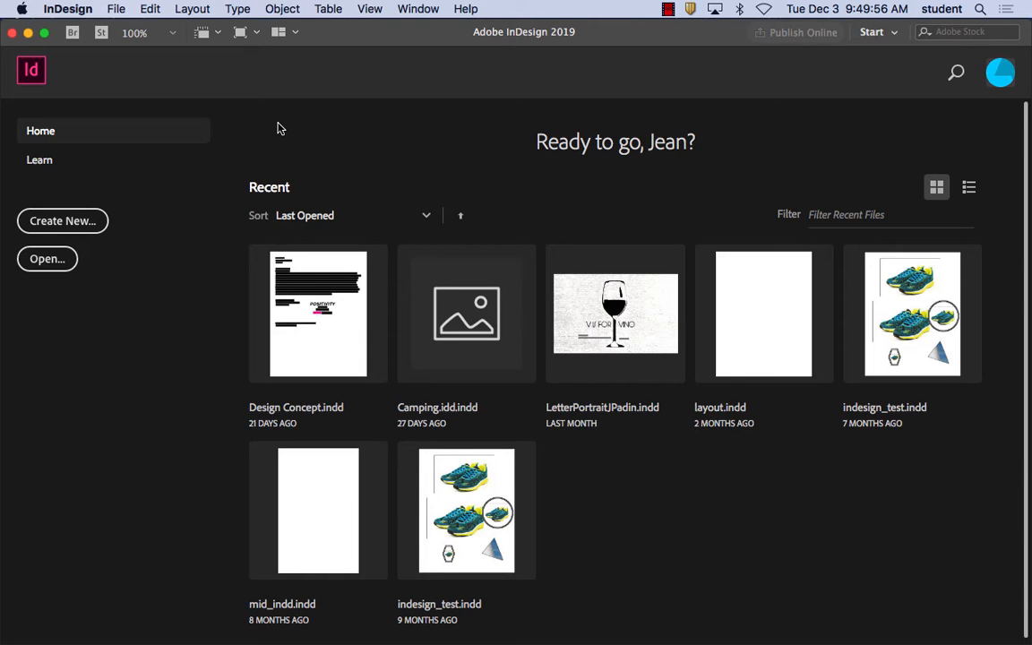
Start a new document setup with units in inches and landscape orientation, 11 by 8.5 in.
click(113, 8)
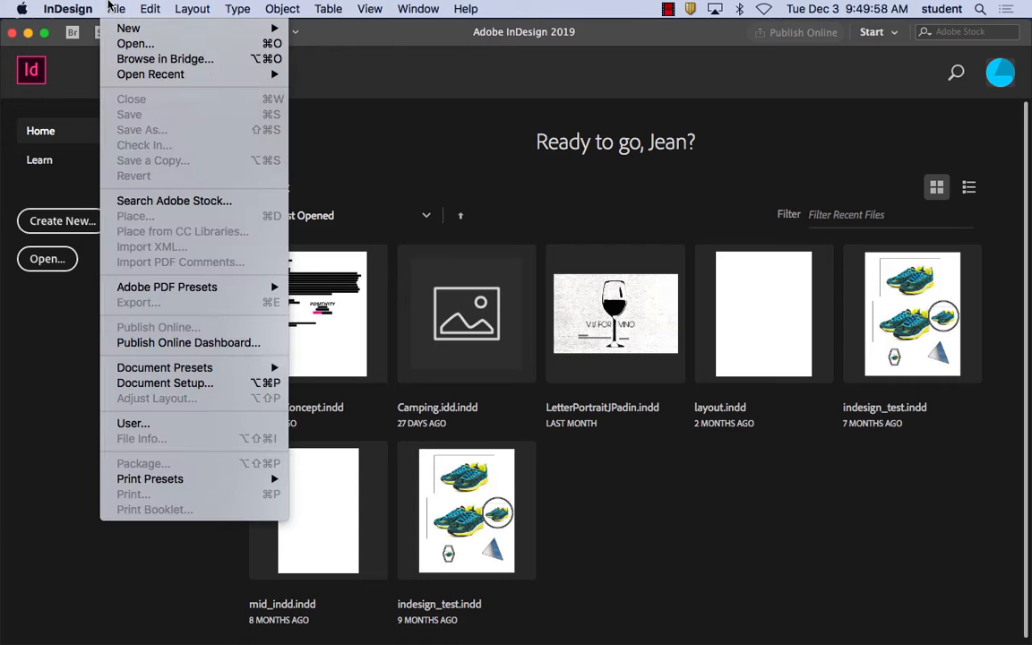
mouse_move(116, 27)
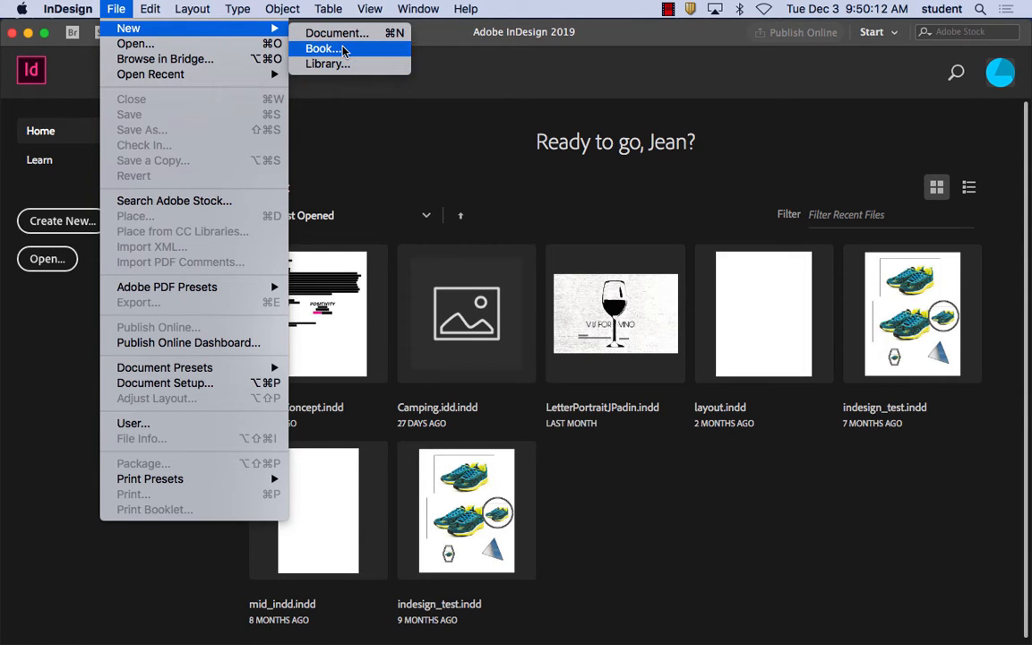
click(358, 33)
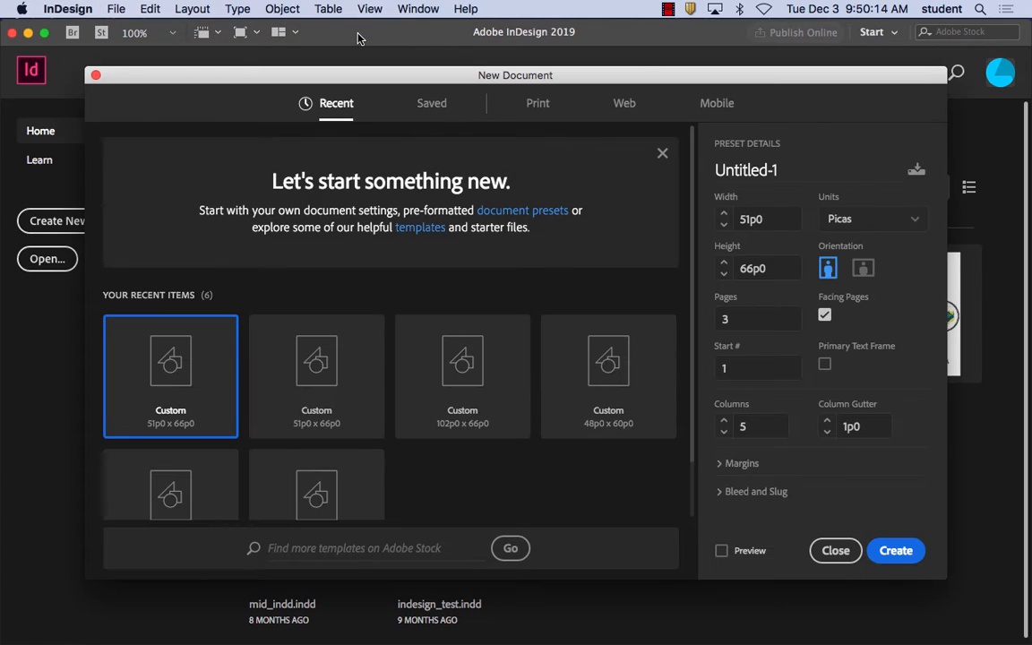
click(891, 222)
click(859, 304)
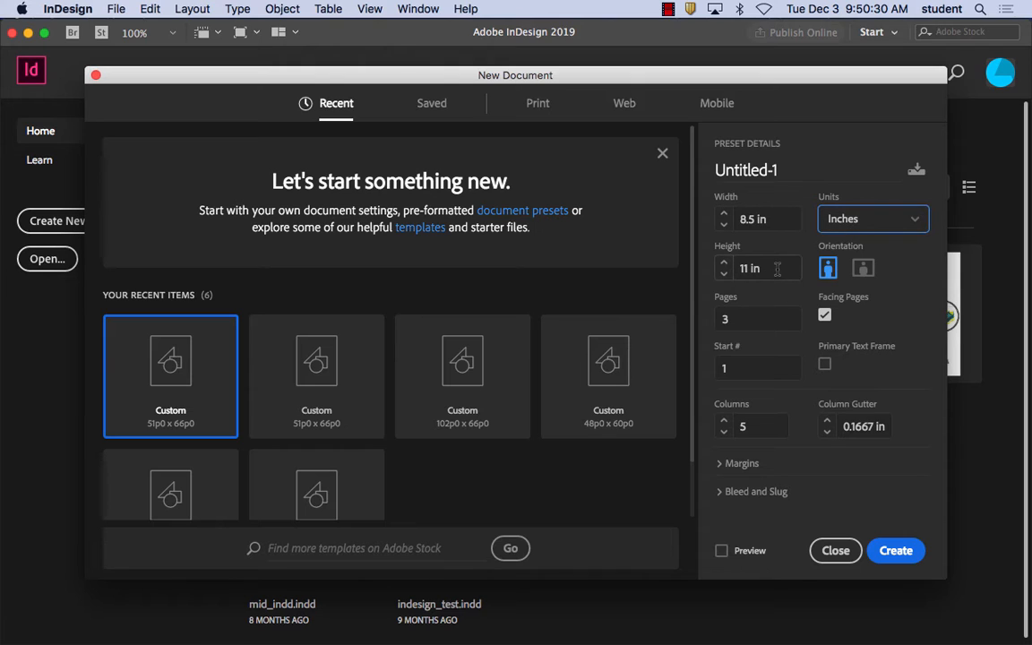
click(861, 271)
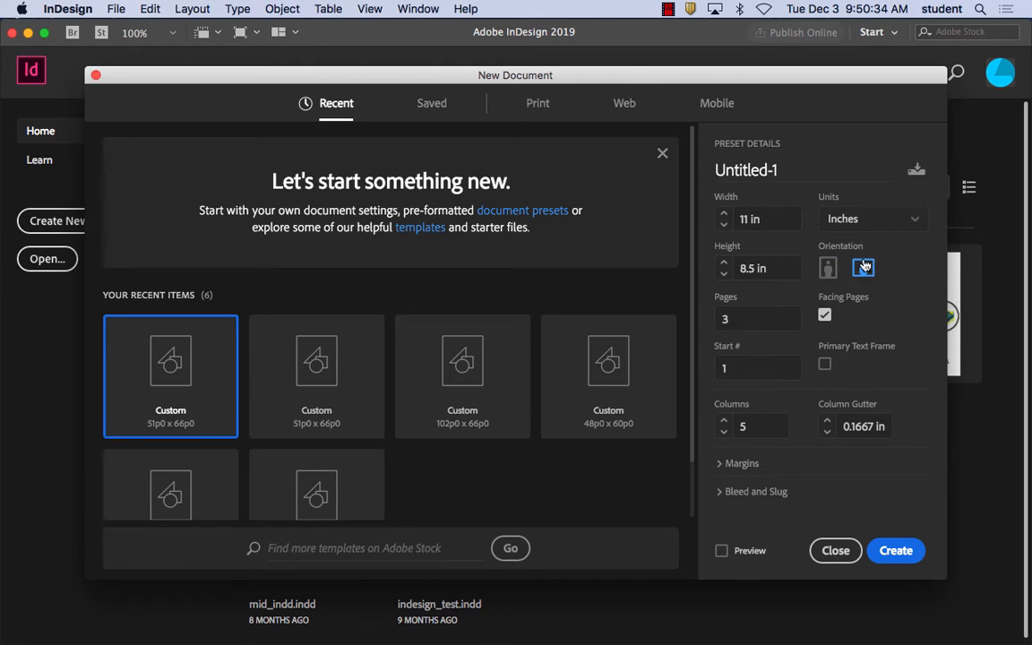
Turn off facing pages and set the number of columns to 1 for the new document.
click(825, 317)
click(728, 433)
click(727, 433)
click(727, 433)
click(728, 433)
Expand the margin and the bleed and slug settings, and create the document.
click(719, 463)
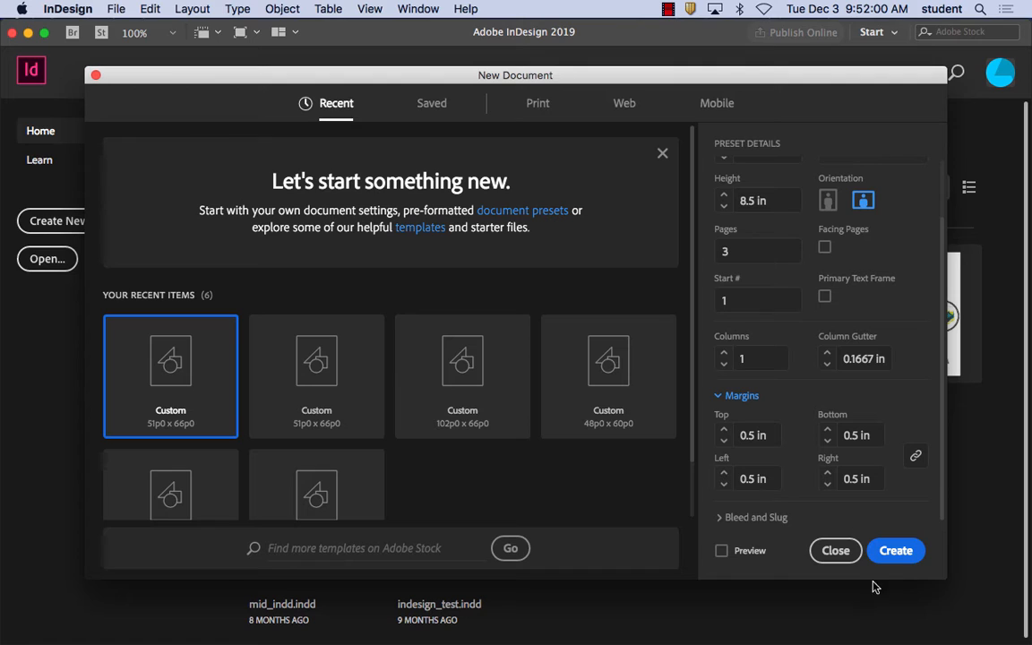
click(724, 517)
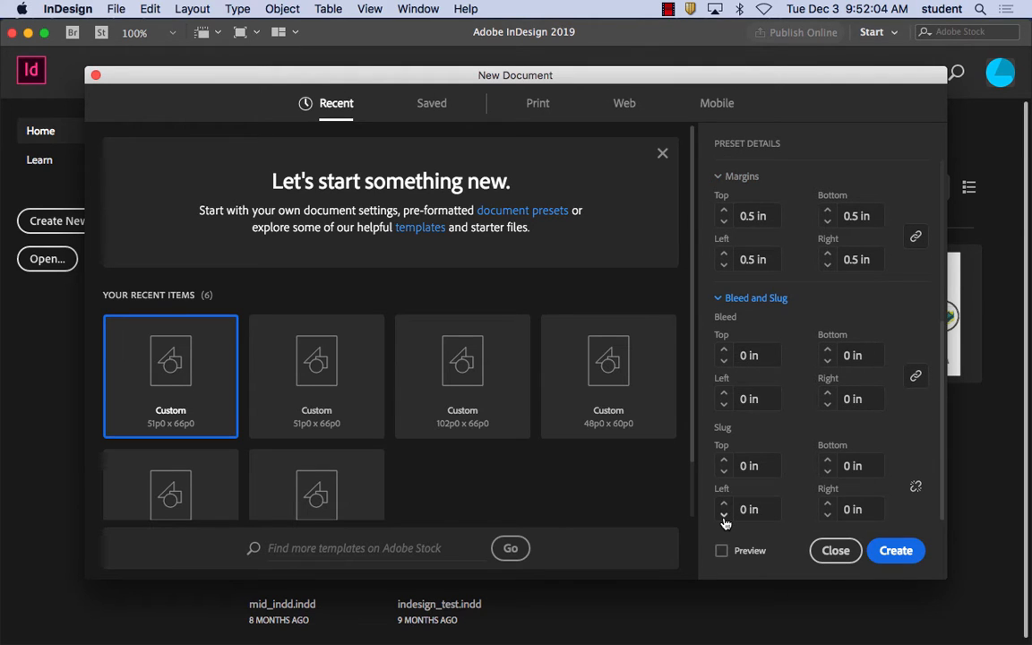
click(897, 552)
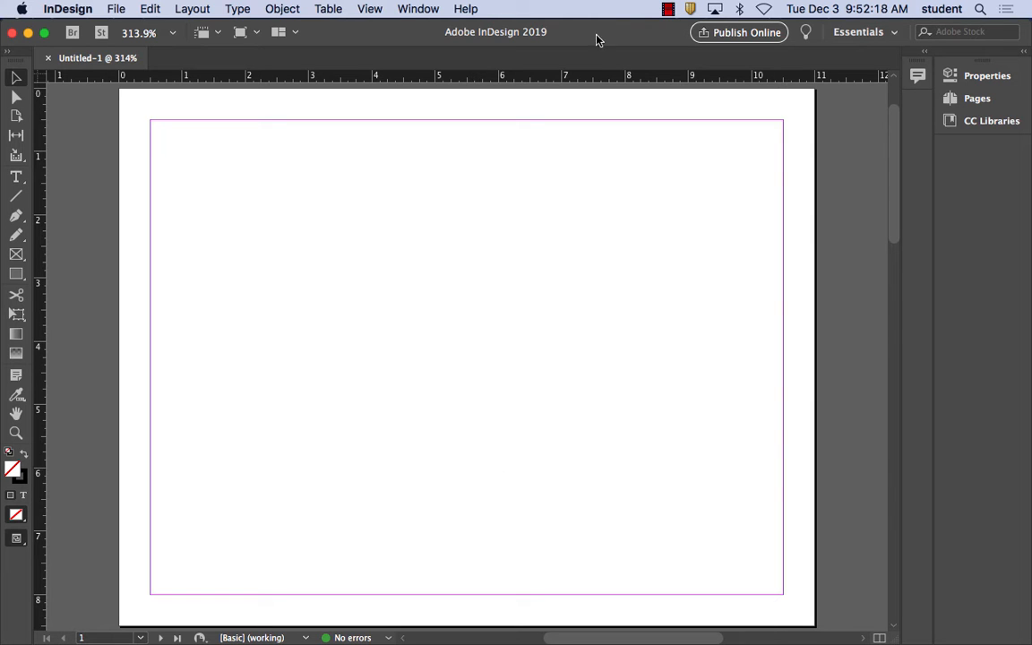
Show the Pages panel, undock it over the document and resize it to be wider and shorter.
click(433, 8)
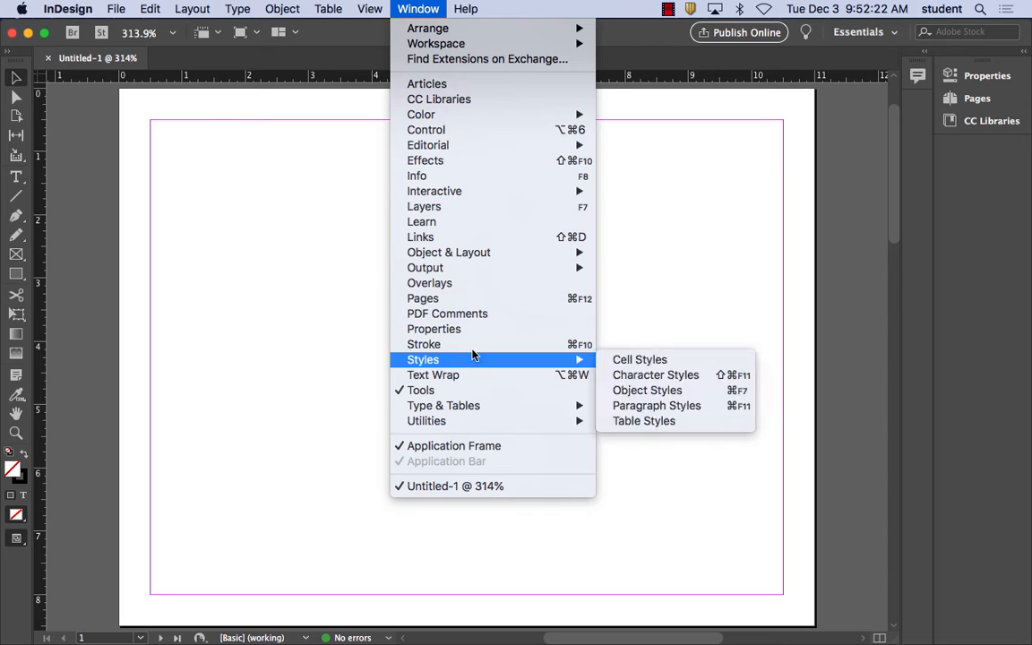
click(475, 299)
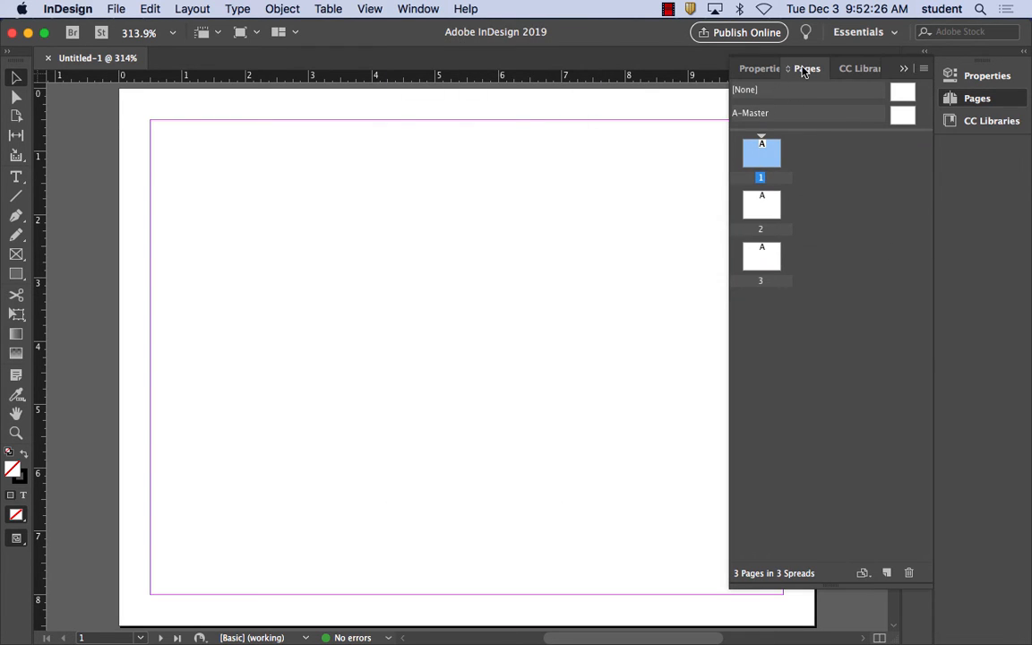
drag(806, 68, 435, 107)
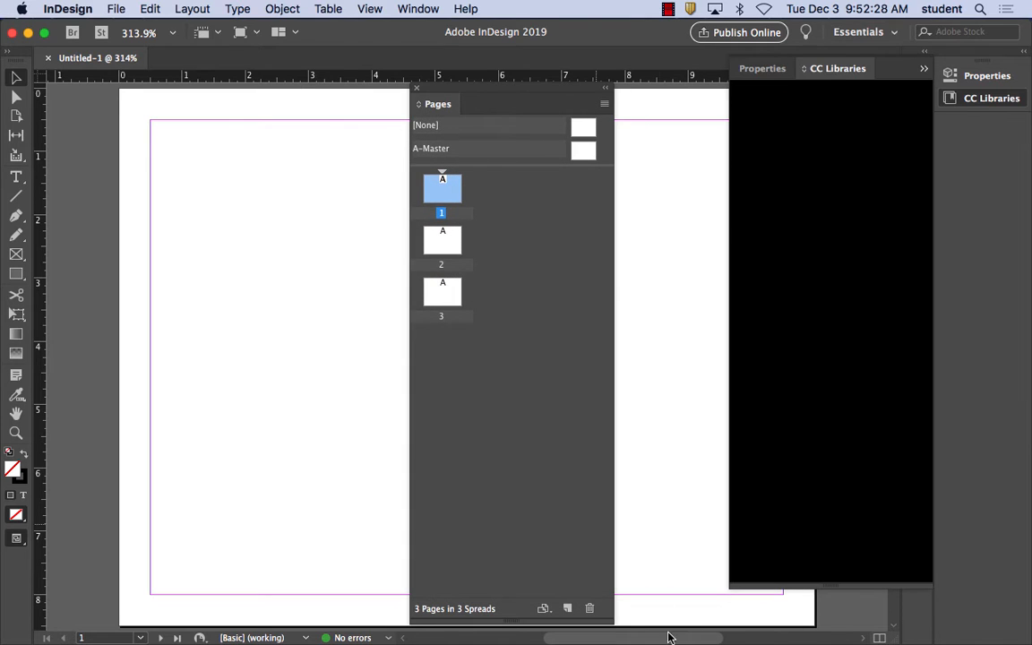
drag(611, 619, 692, 448)
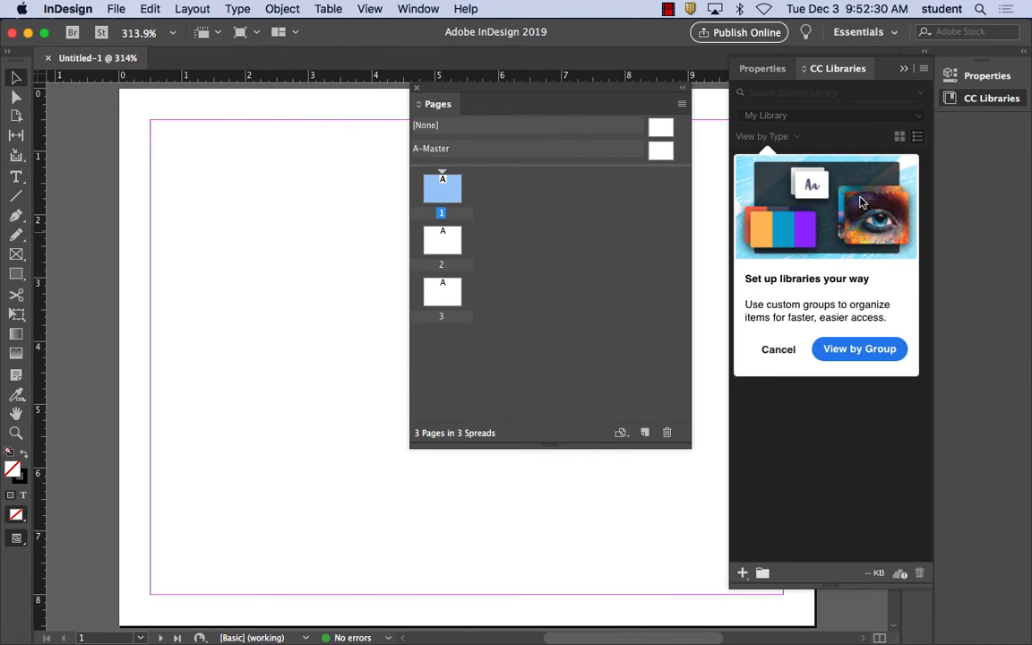
Dismiss the library grouping tip, move the floating Pages panel aside and close the Properties and CC Libraries panel group.
click(777, 351)
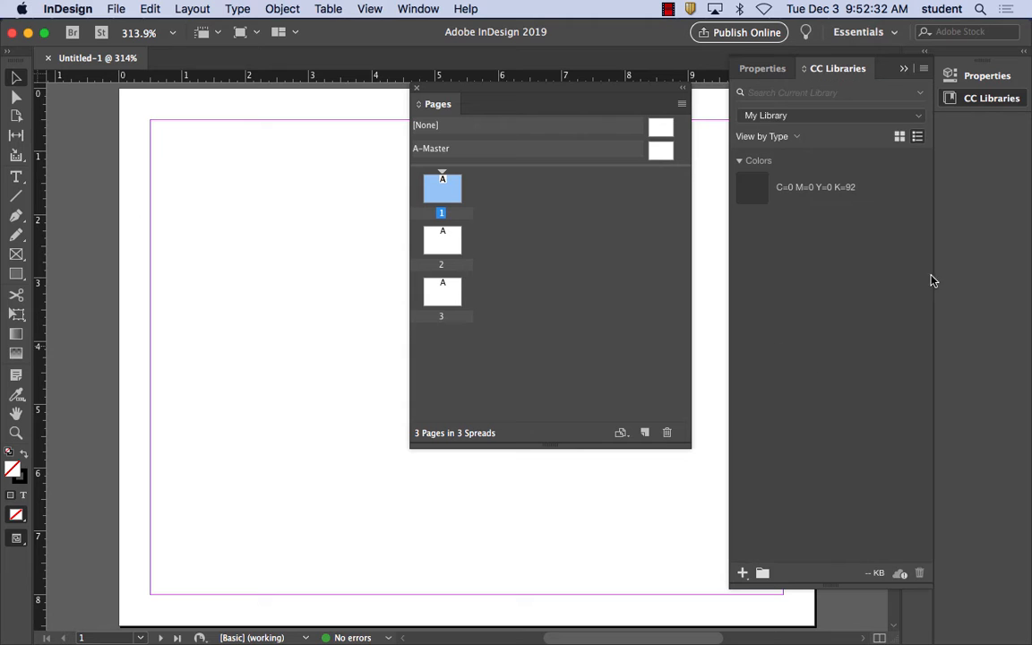
drag(546, 101, 827, 221)
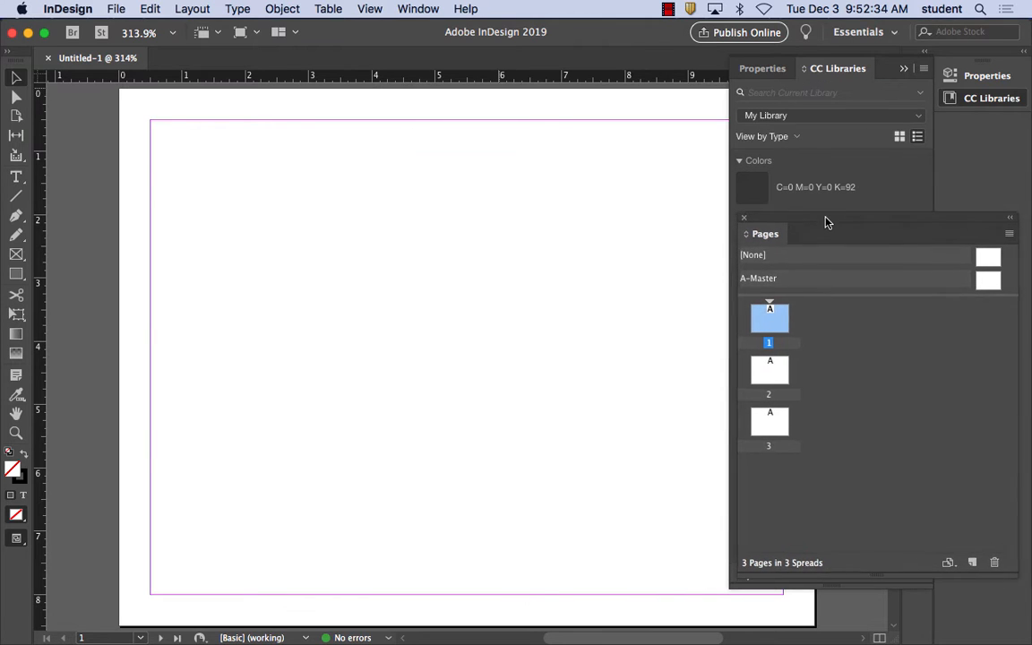
right_click(844, 68)
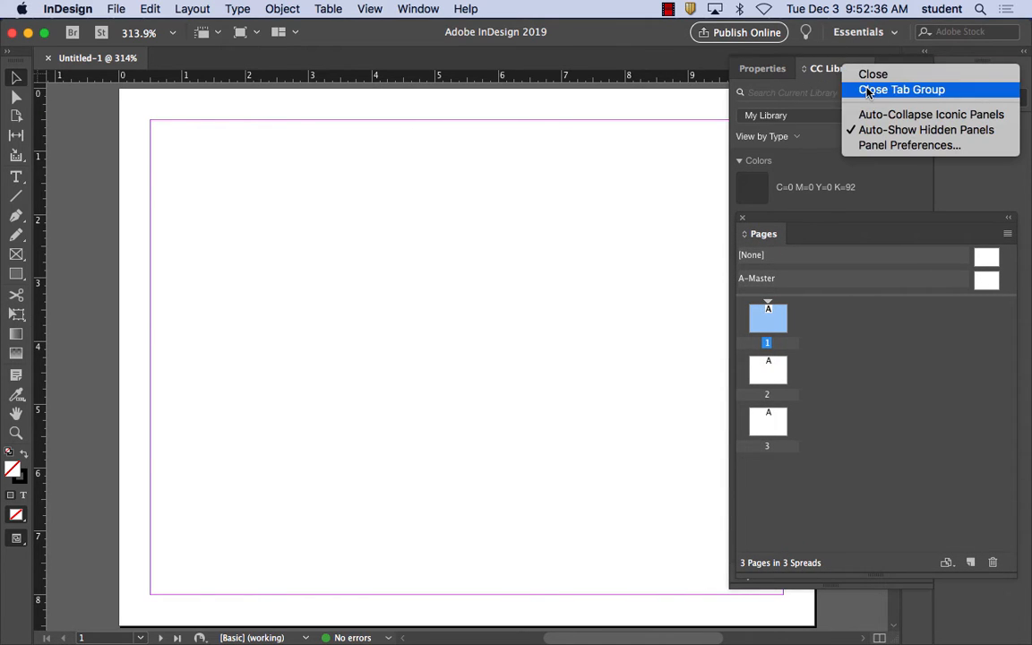
click(874, 89)
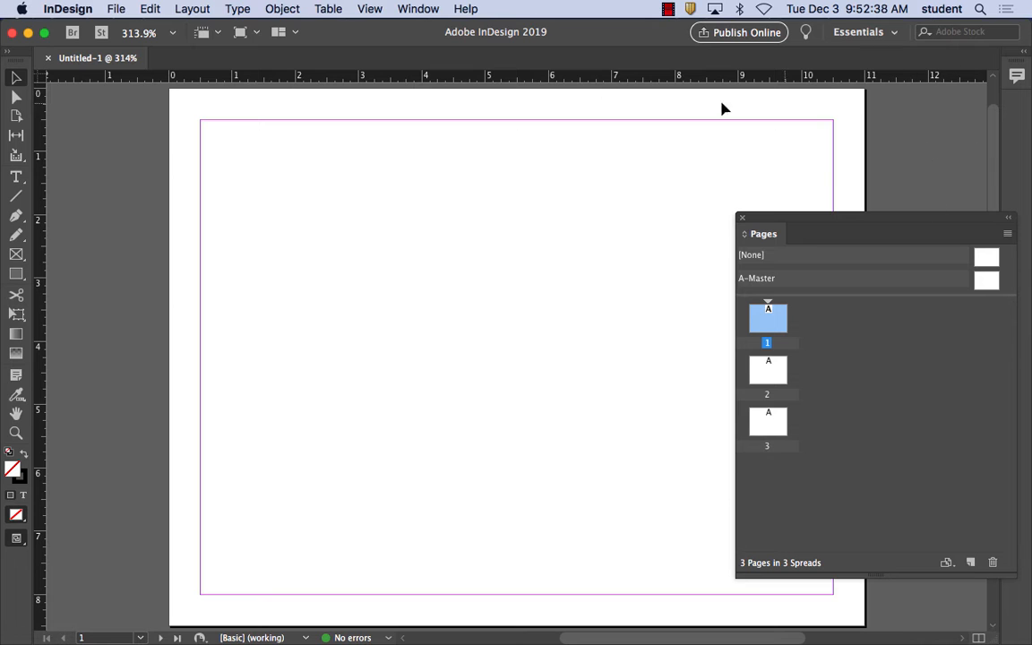
Show the Properties panel again and shift the floating Pages panel below its document size settings.
click(419, 8)
click(471, 334)
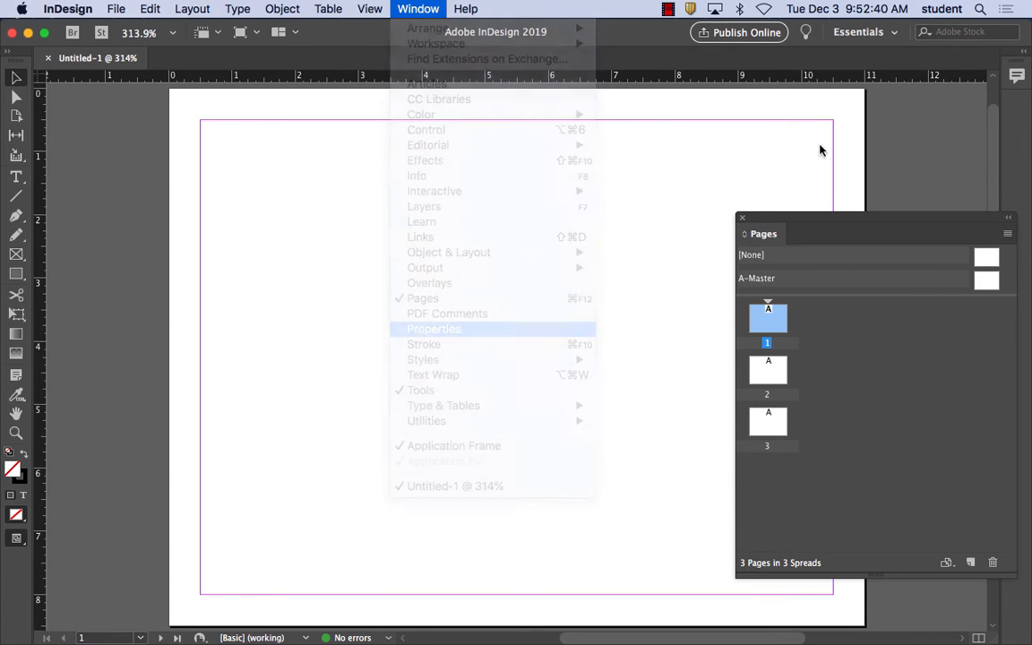
click(961, 223)
drag(959, 223, 955, 213)
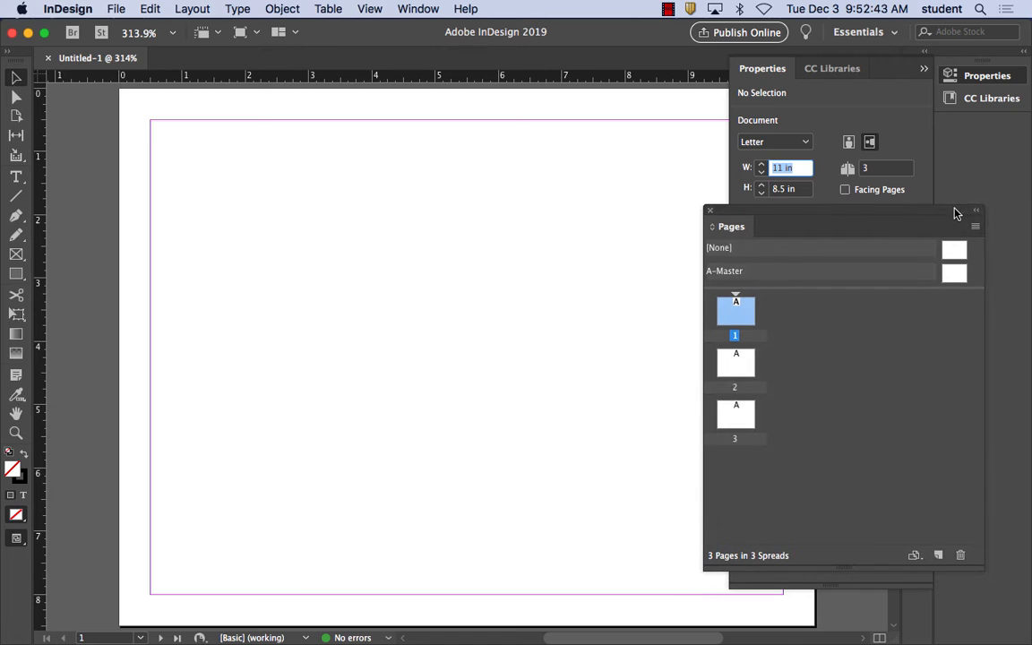
Open the A-Master page for editing from the Pages panel.
click(866, 349)
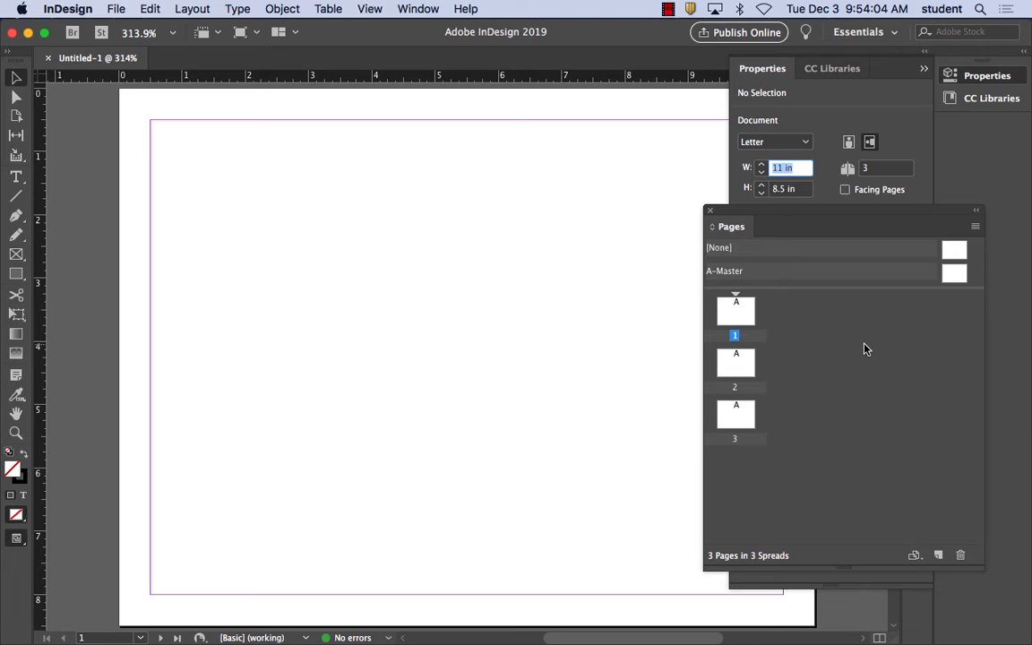
click(904, 278)
double_click(736, 272)
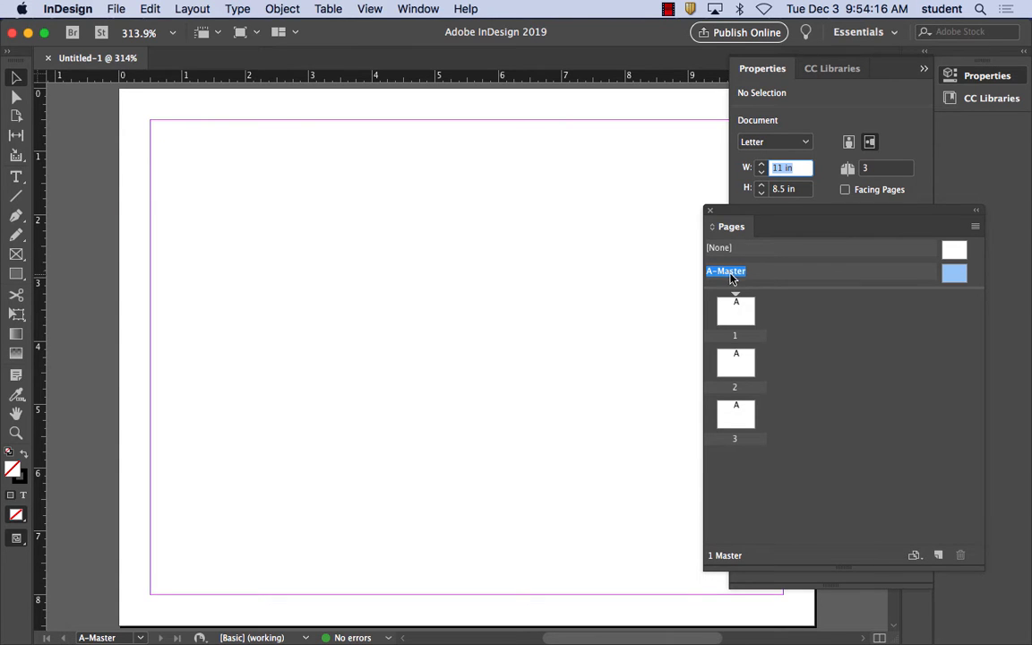
Float the document window, zoom out to 150%, and reposition and resize the window beside the panels.
scroll(425, 254, right, 1)
drag(95, 57, 196, 140)
key(super+minus)
key(super+minus)
key(super+minus)
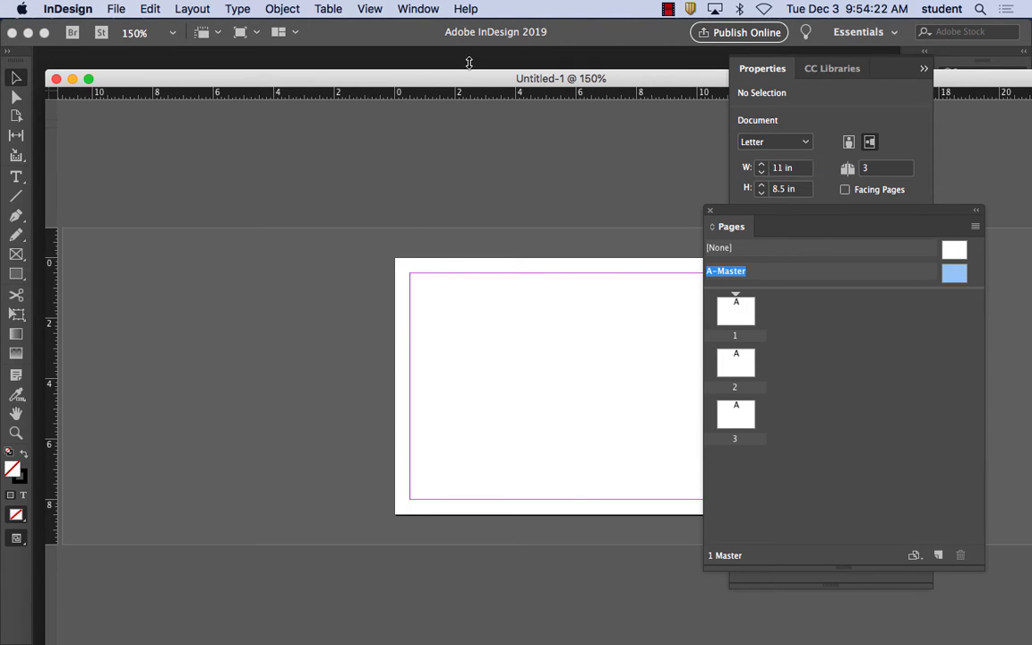
drag(456, 77, 223, 36)
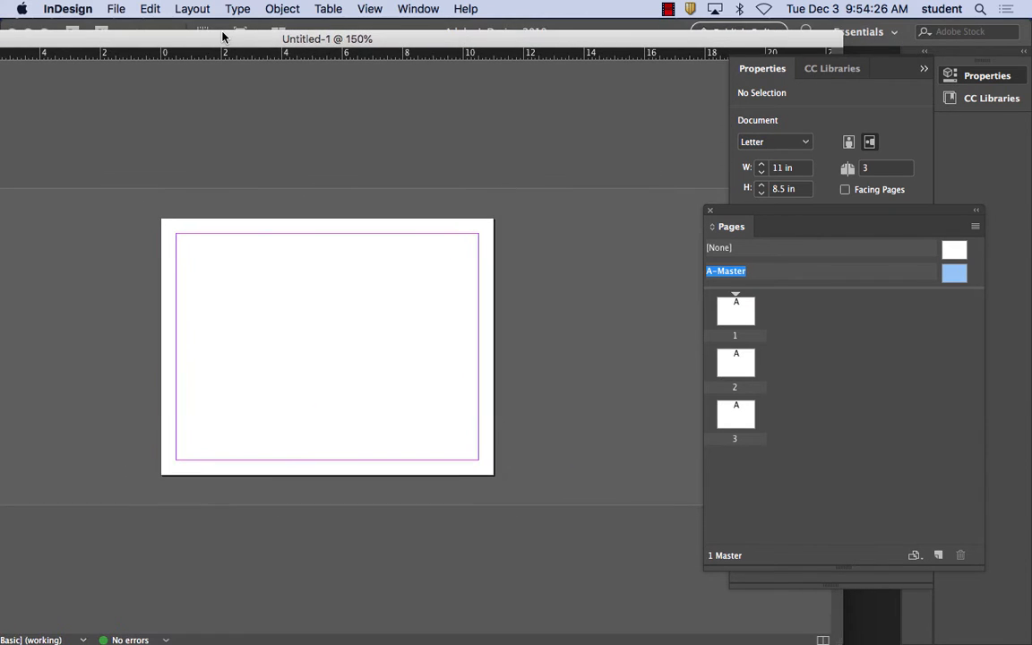
drag(327, 38, 385, 65)
drag(555, 590, 667, 595)
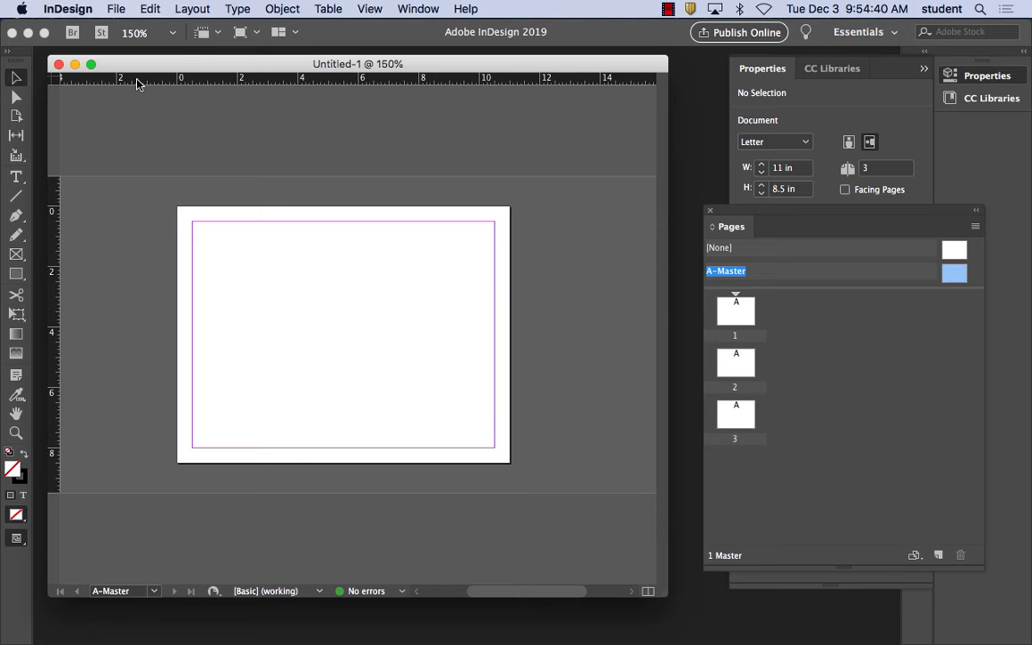
Undock the Properties panel, and view the A-Master page editing options before returning to the document properties.
drag(762, 69, 594, 110)
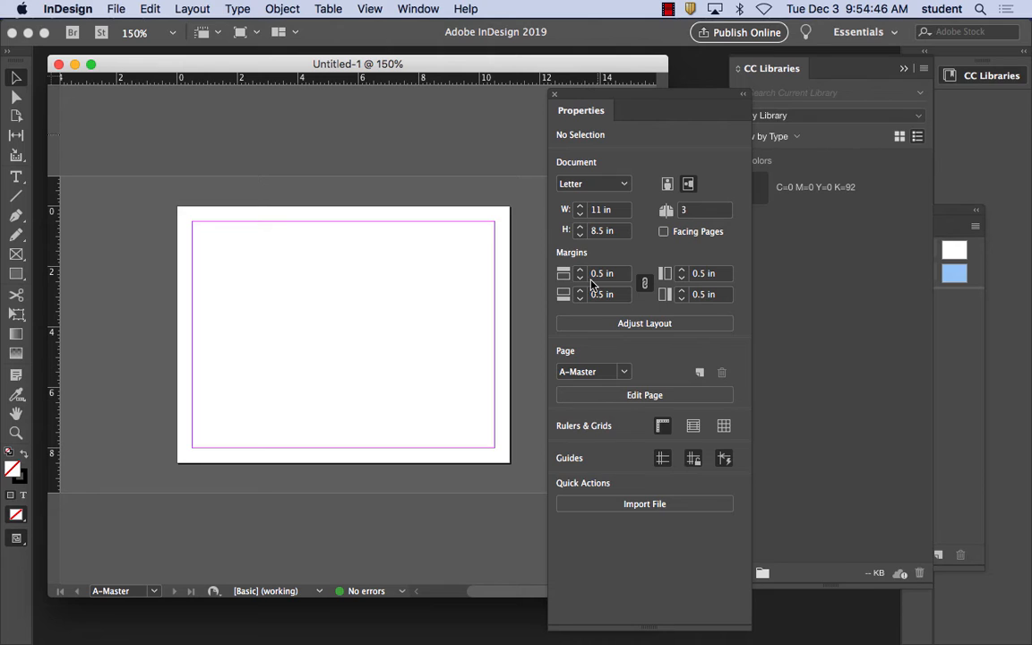
click(647, 396)
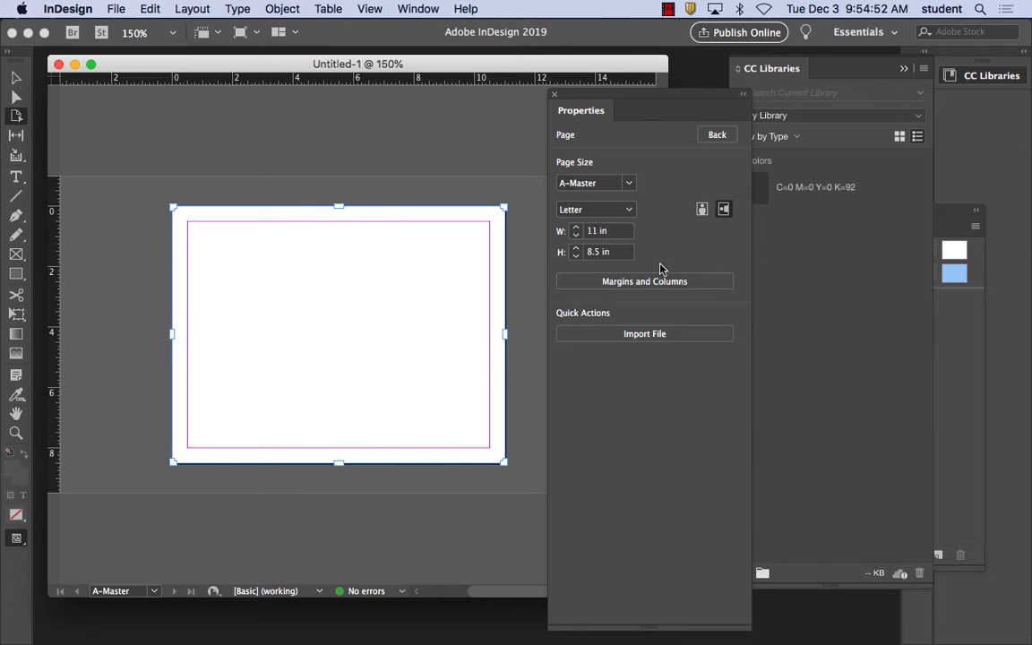
click(716, 137)
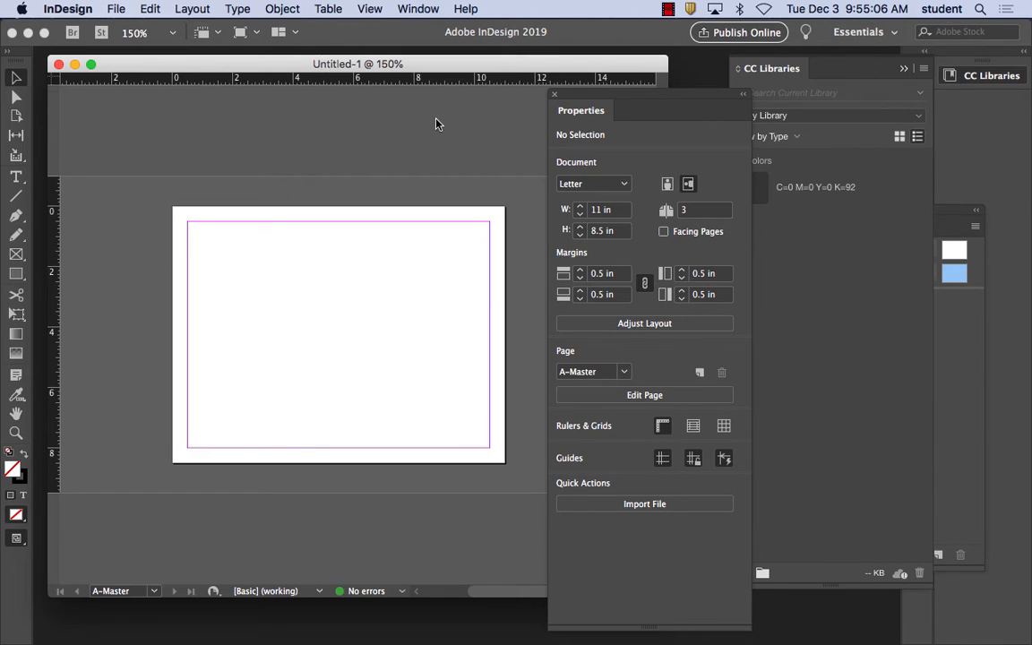
click(417, 9)
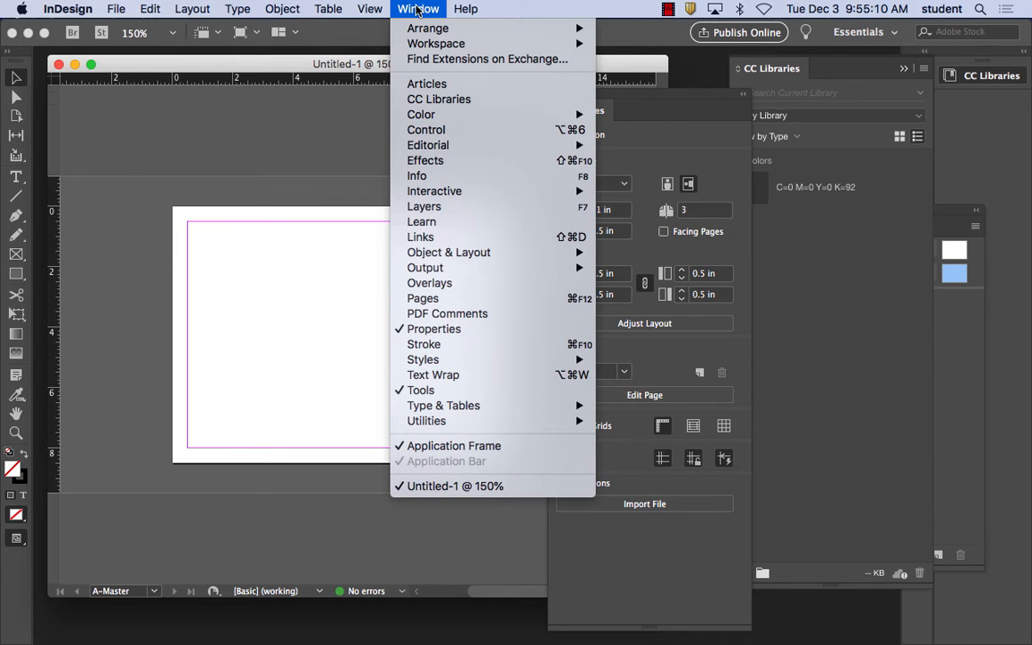
mouse_move(442, 267)
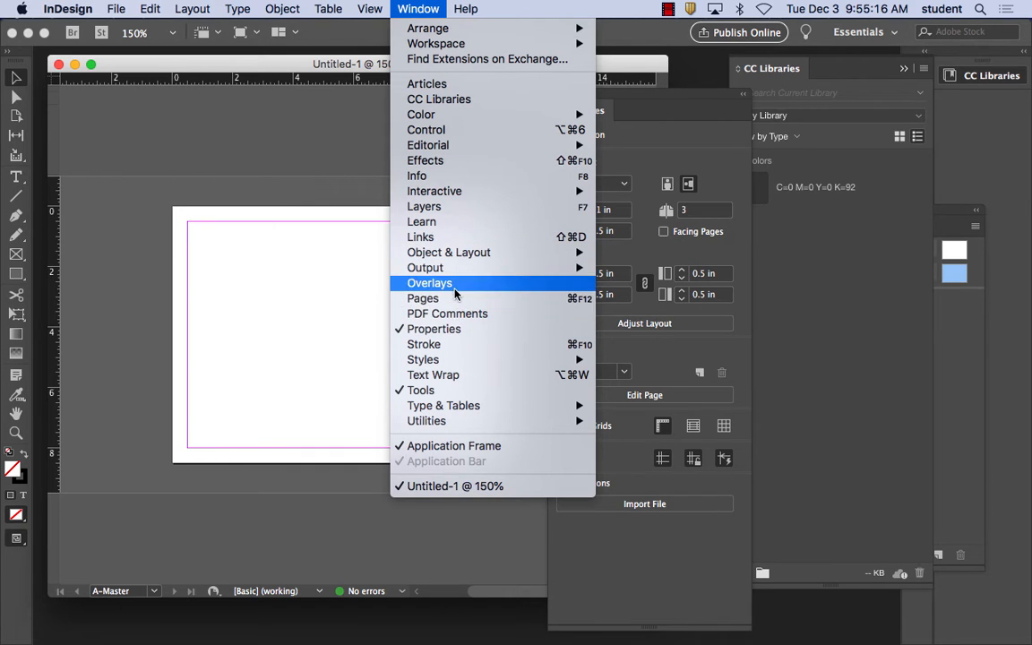
click(669, 9)
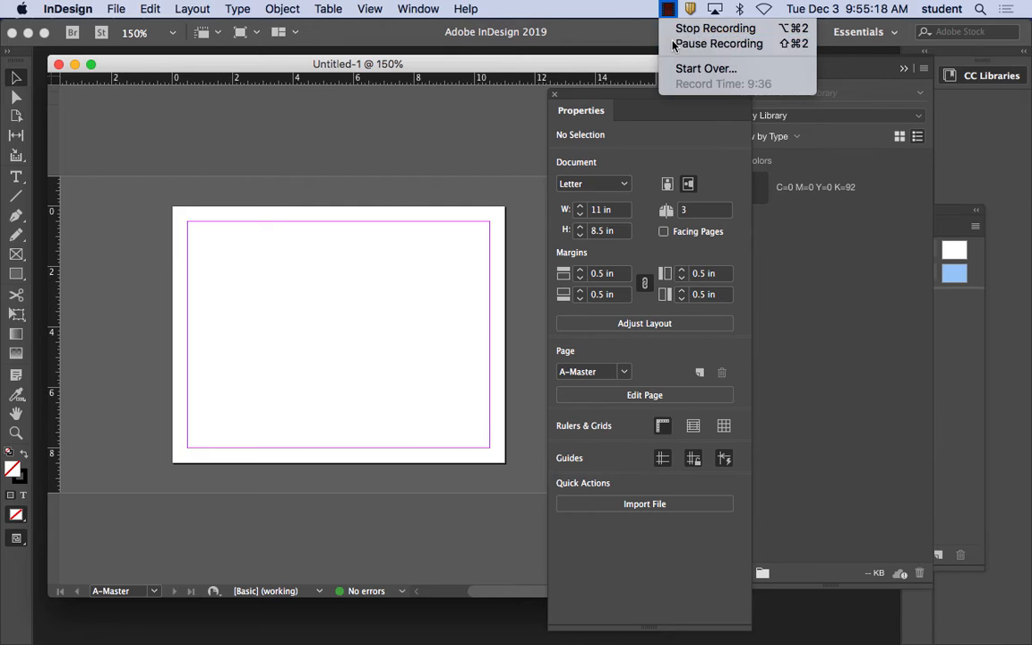
click(674, 45)
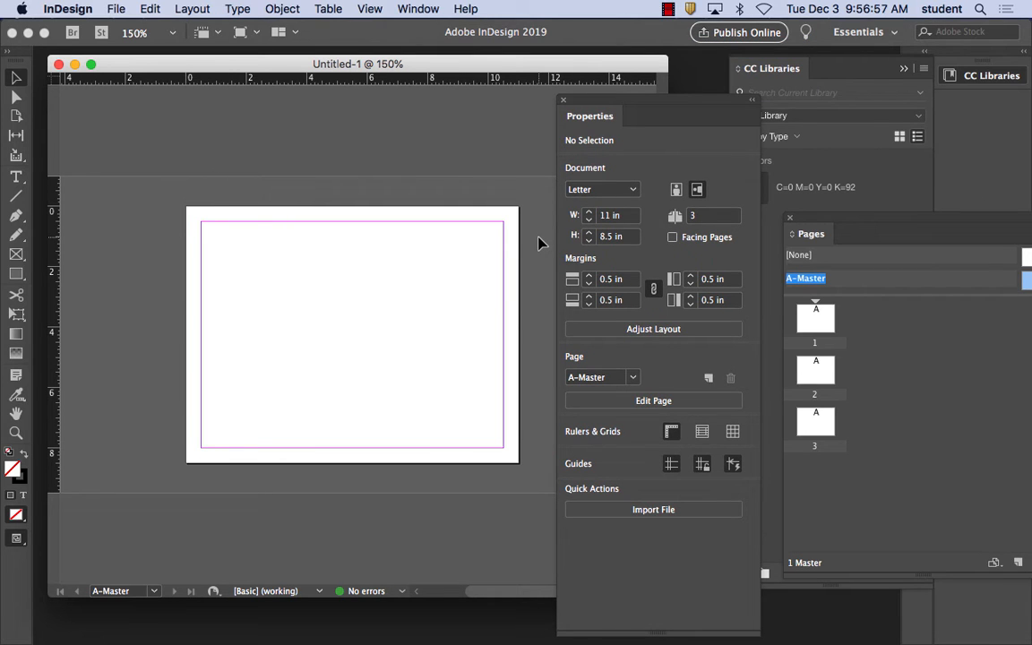
Place bread icon.png from the Desktop at the A-Master page's lower-left margin corner, about 1.16 in wide, and dismiss the Content-Aware Fit tip.
click(117, 9)
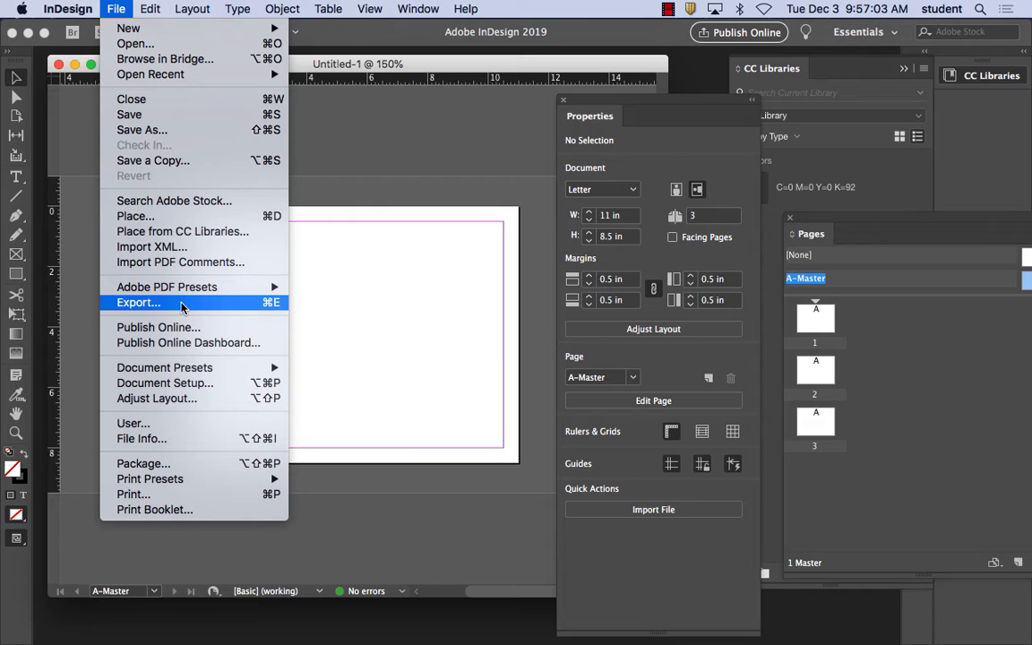
click(229, 215)
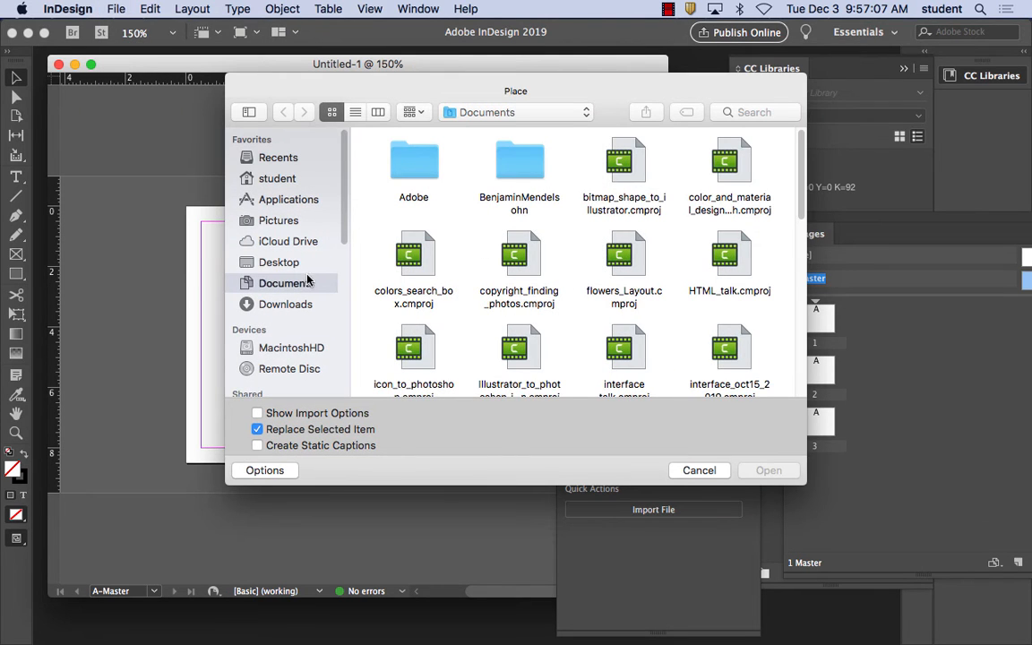
click(288, 263)
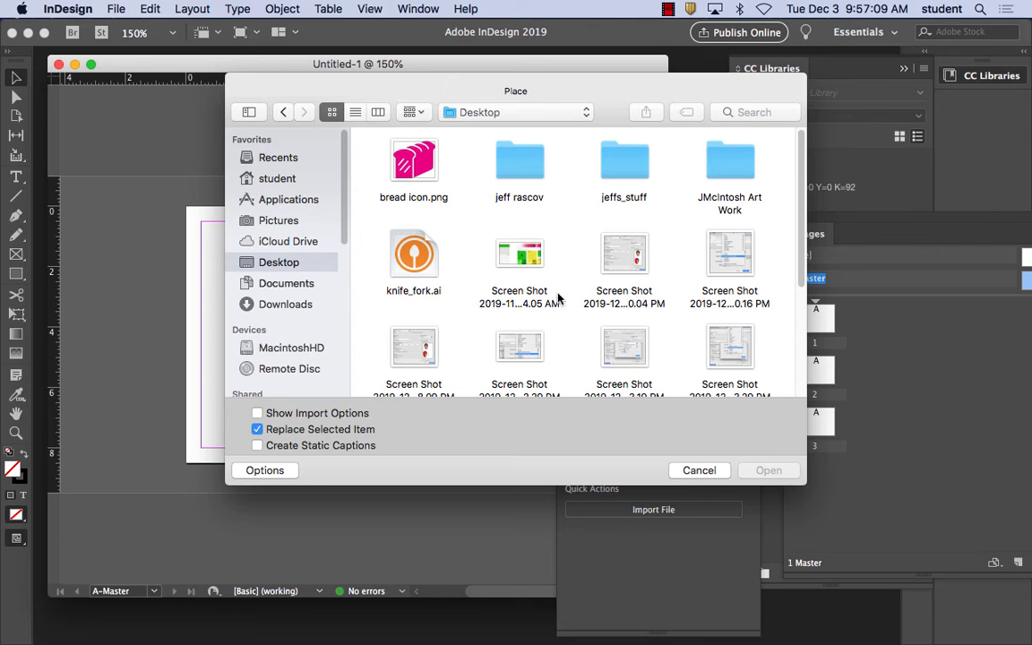
click(383, 159)
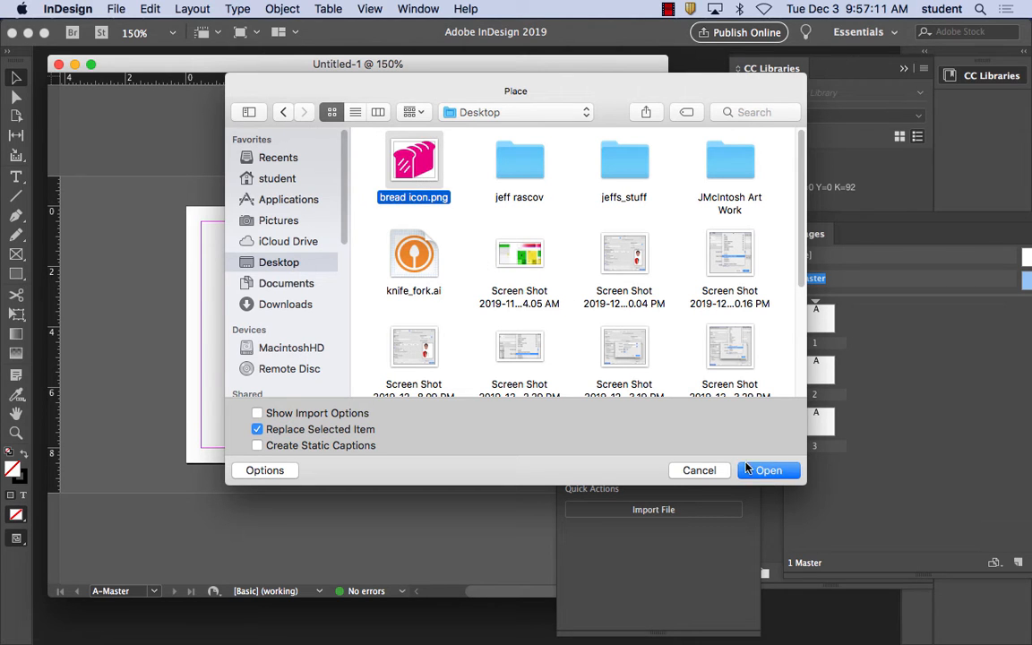
click(747, 468)
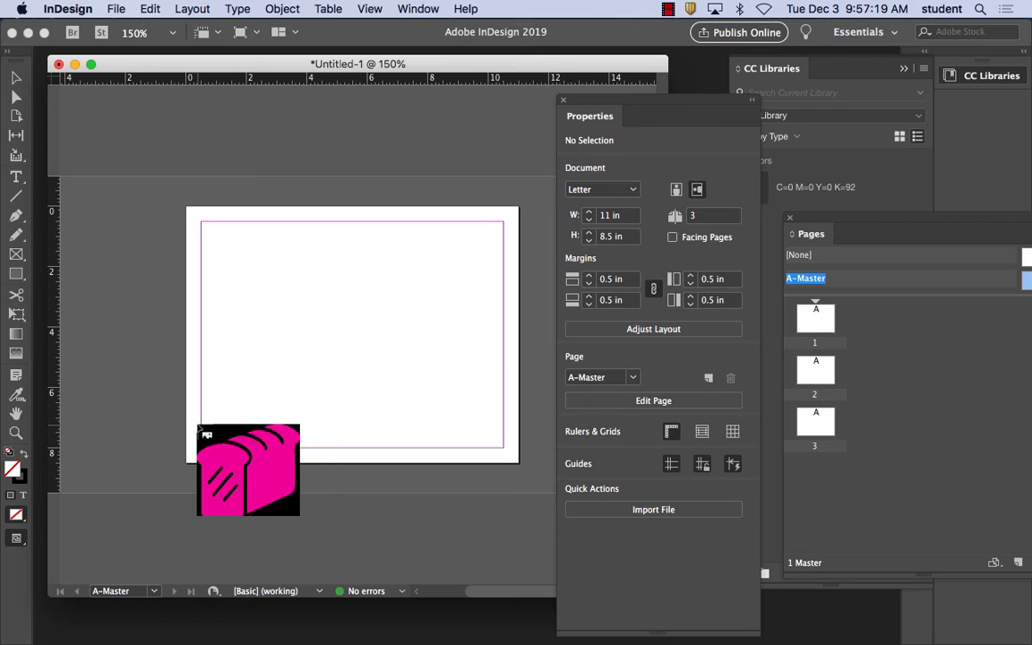
drag(201, 425, 240, 454)
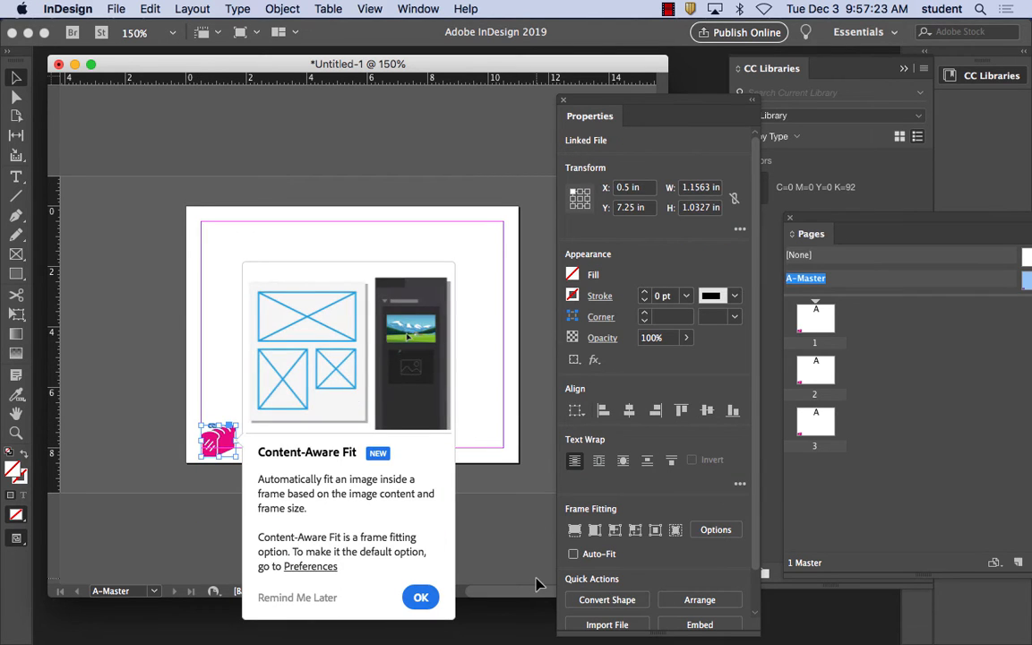
scroll(496, 594, right, 3)
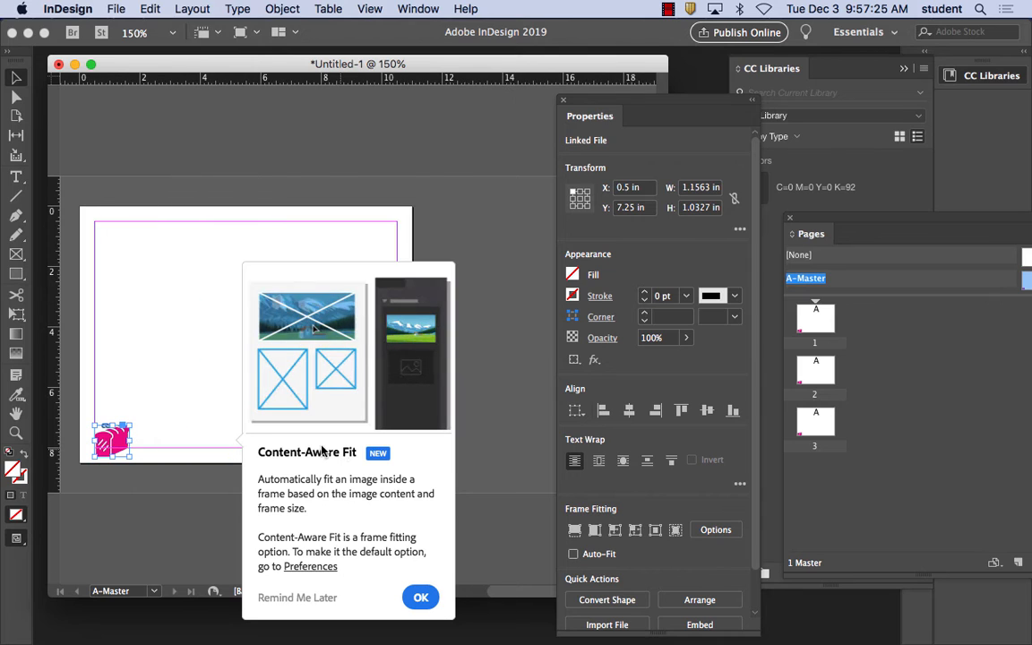
click(322, 599)
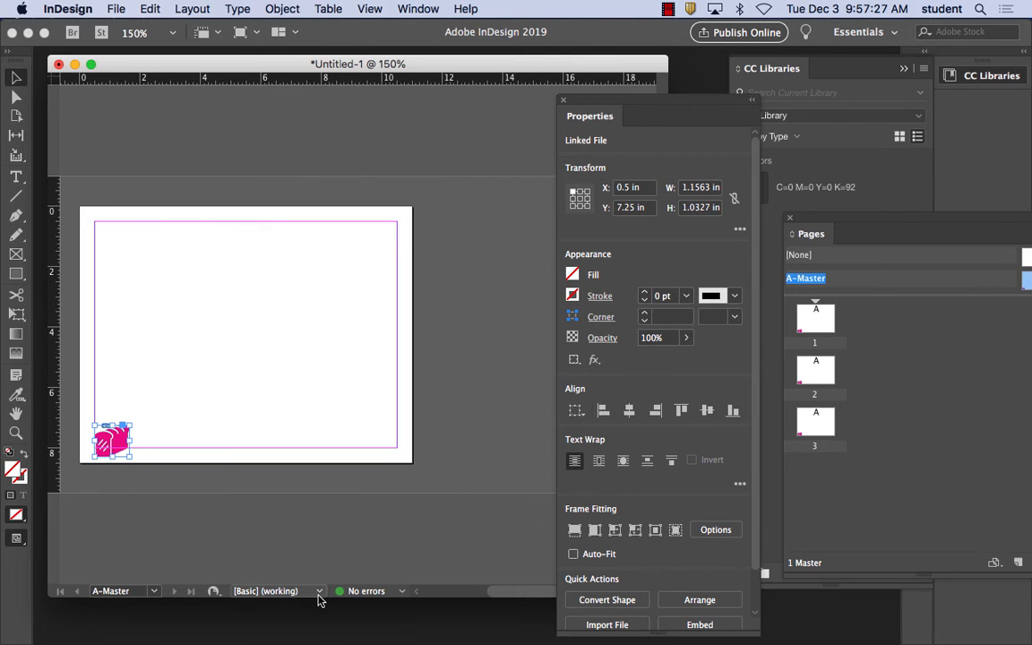
Move the bread icon up along the left margin to about Y 7.09 in, and shift the Properties panel clear of the document window.
key(super+equal)
key(super+equal)
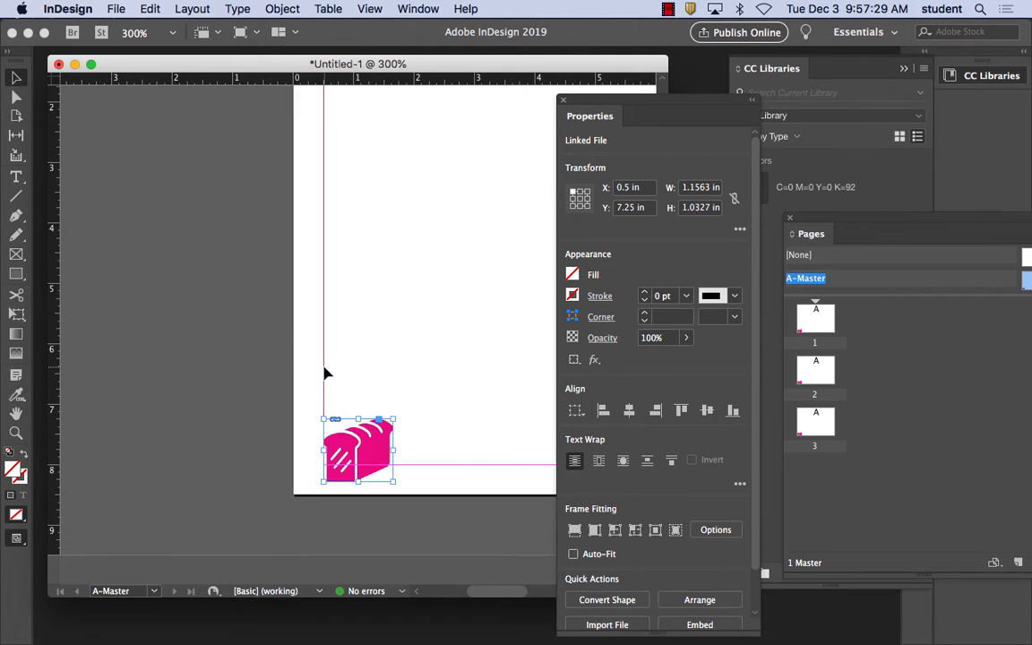
scroll(246, 276, right, 4)
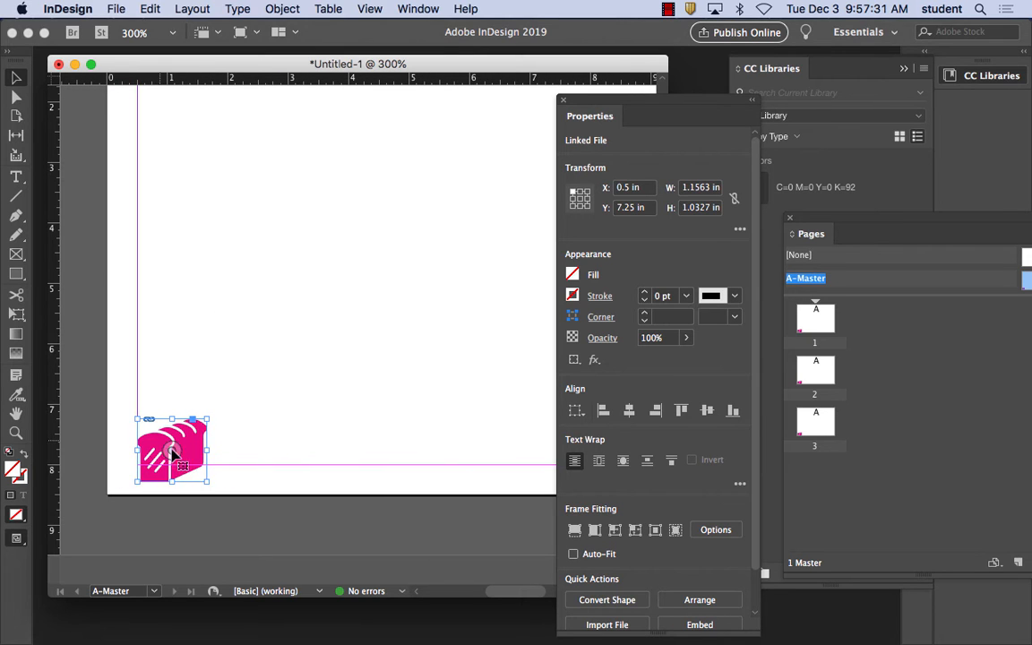
mouse_move(186, 448)
mouse_down()
mouse_move(212, 419)
mouse_move(179, 451)
mouse_move(194, 437)
mouse_up()
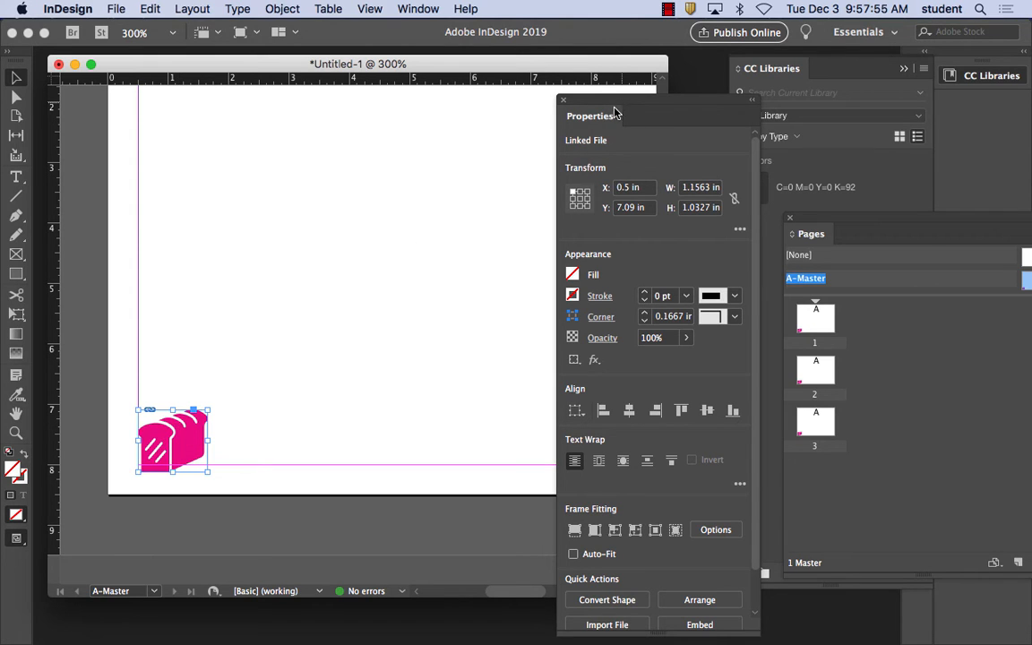
drag(558, 99, 728, 111)
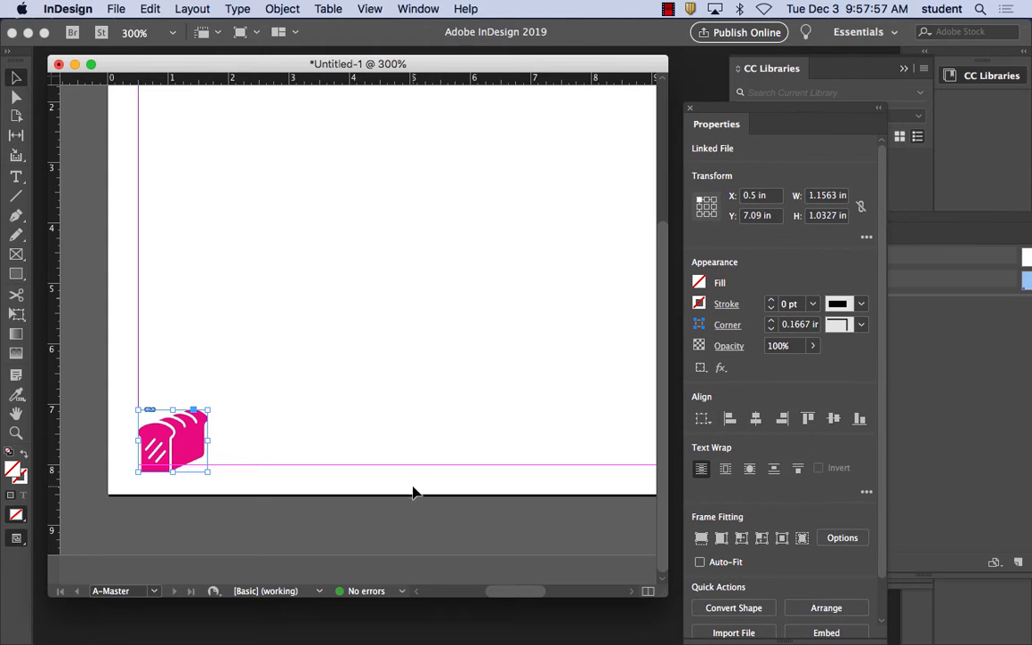
Look through the special character options for the page number markers, then close them without inserting anything.
scroll(271, 327, left, 3)
click(192, 9)
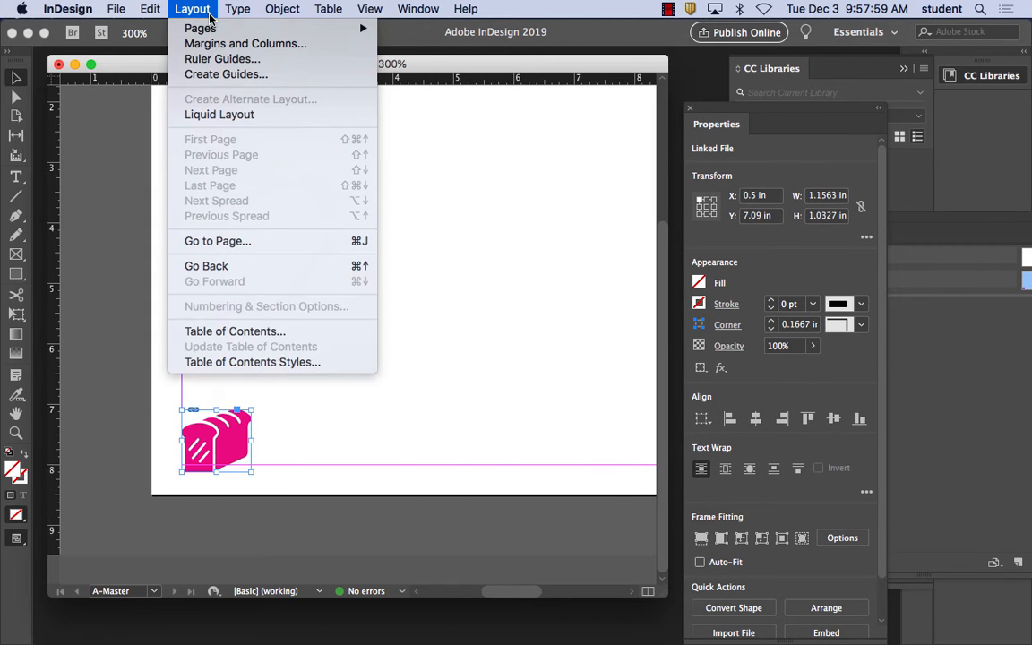
mouse_move(250, 7)
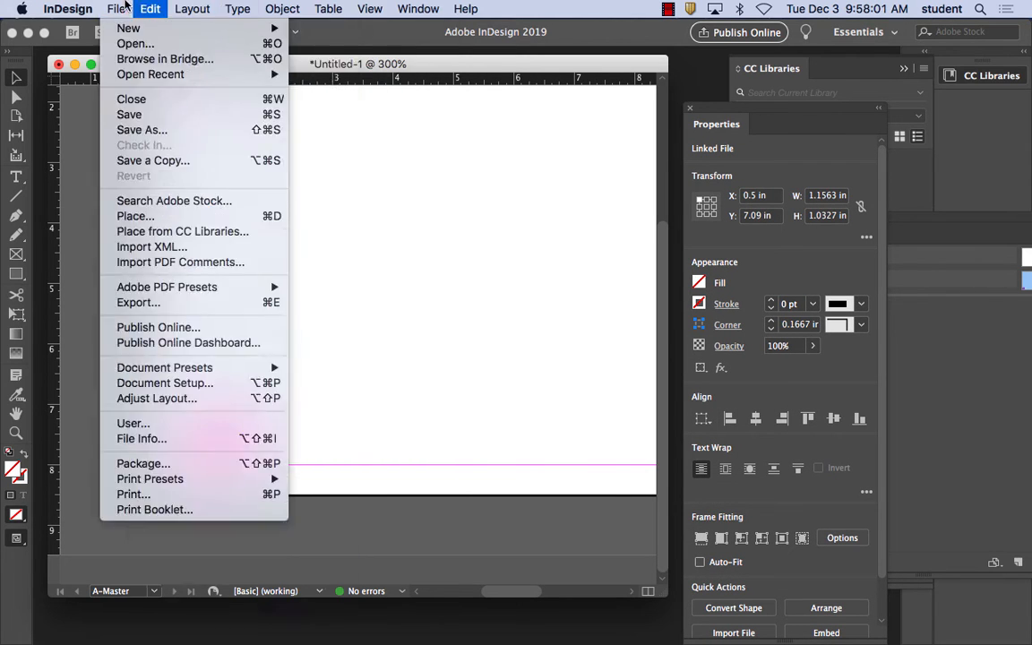
mouse_move(150, 8)
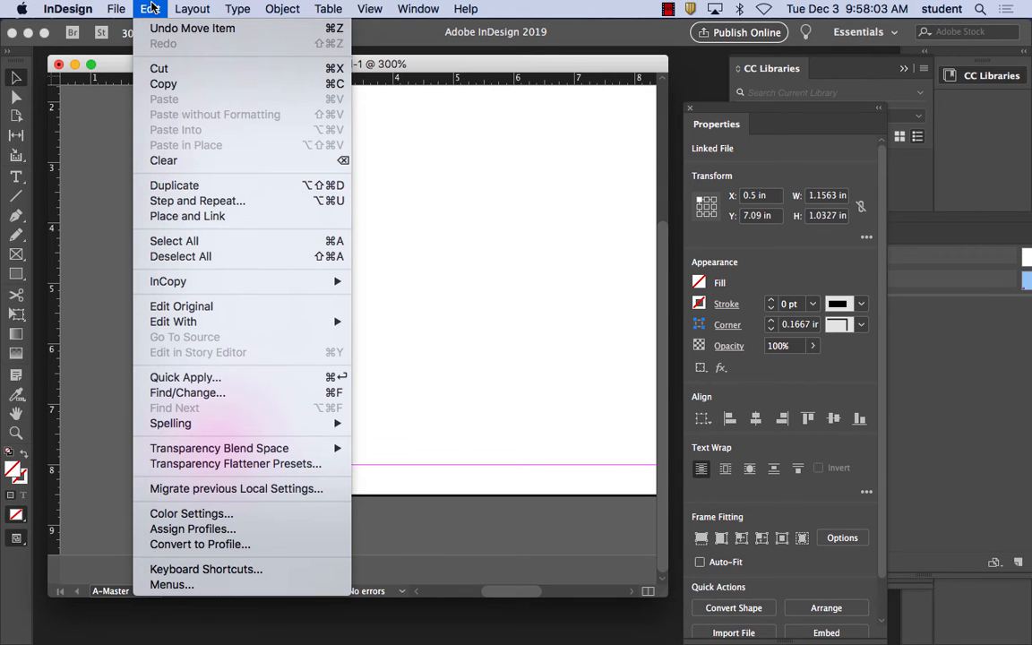
mouse_move(203, 6)
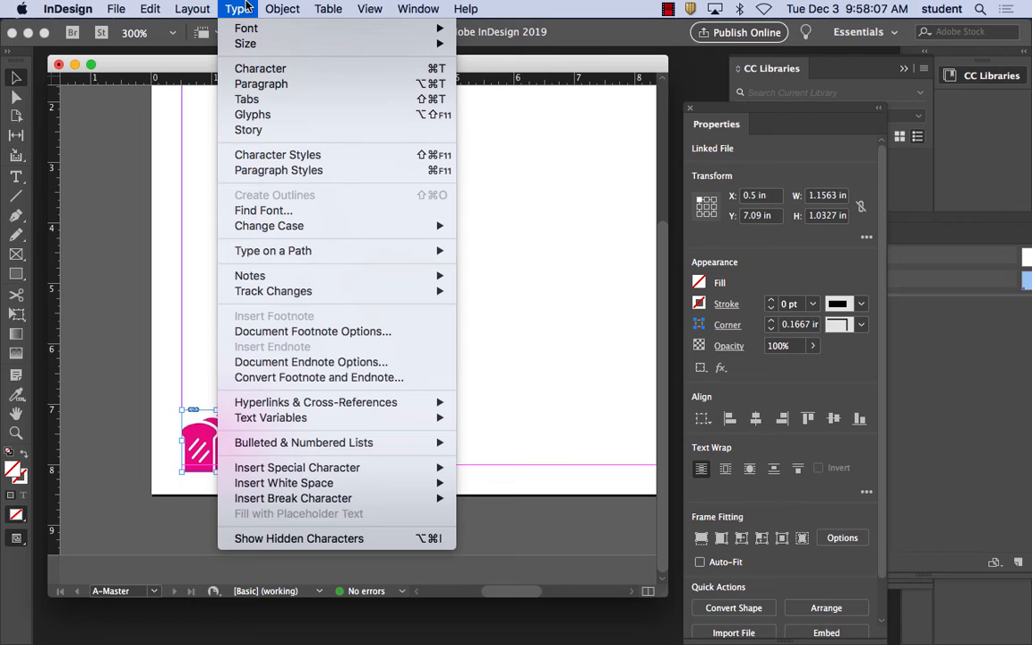
mouse_move(325, 472)
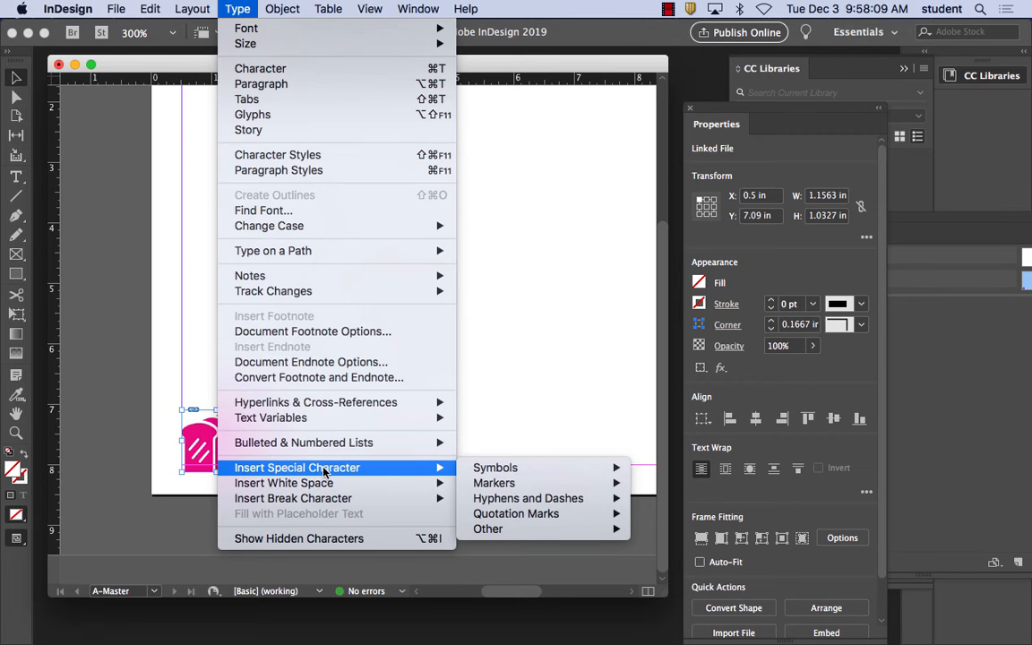
mouse_move(527, 472)
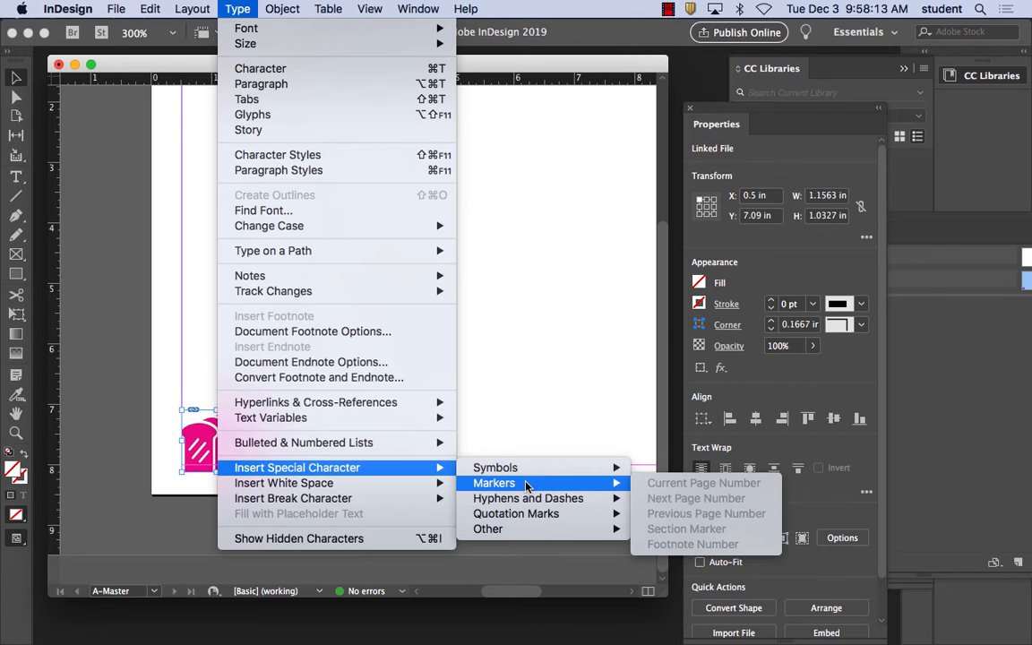
click(500, 429)
Raise the bread icon to about Y 6.97 in so it sits on the bottom margin line, and deselect it.
drag(528, 410, 430, 350)
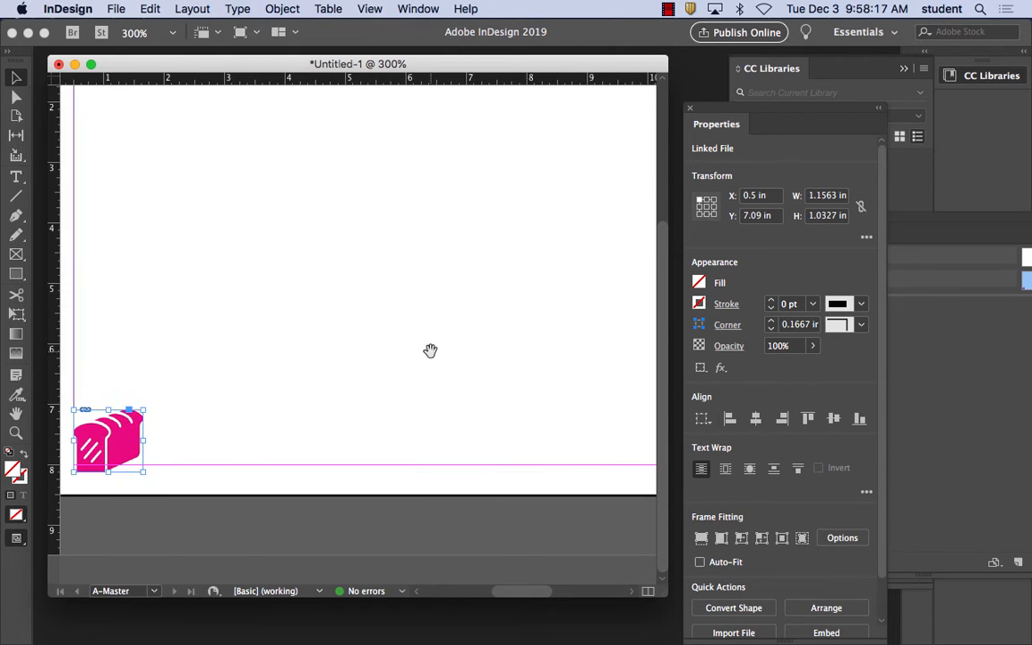
mouse_move(128, 435)
mouse_down()
mouse_move(135, 444)
mouse_move(131, 428)
mouse_up()
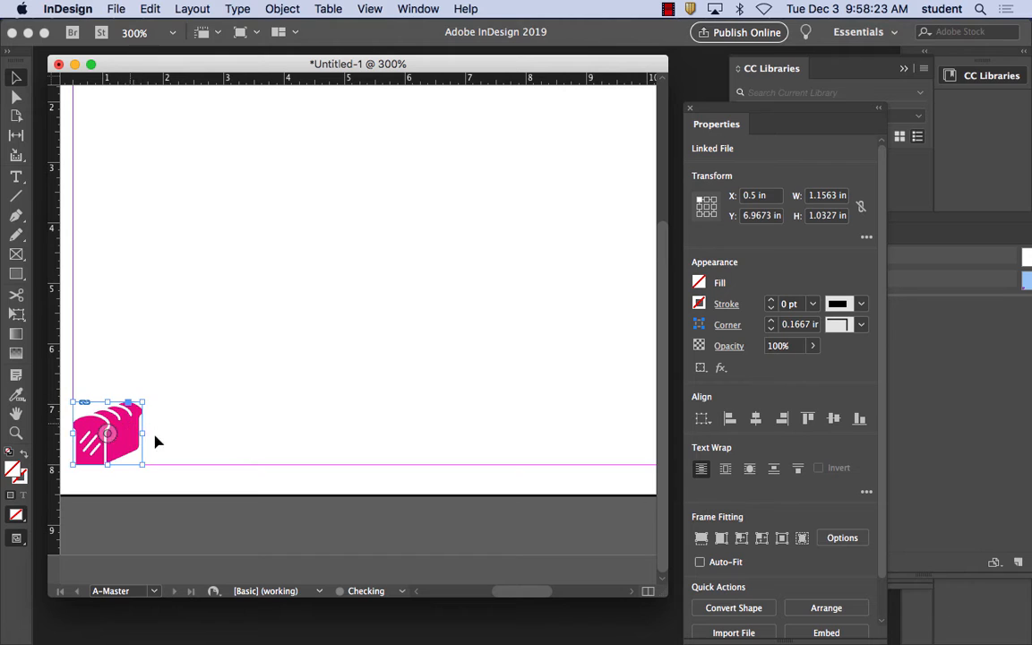
click(197, 445)
Add a text frame about 5 in wide beside the bread icon, containing "© Bread App -", the author's full name and 2019.
scroll(170, 422, right, 1)
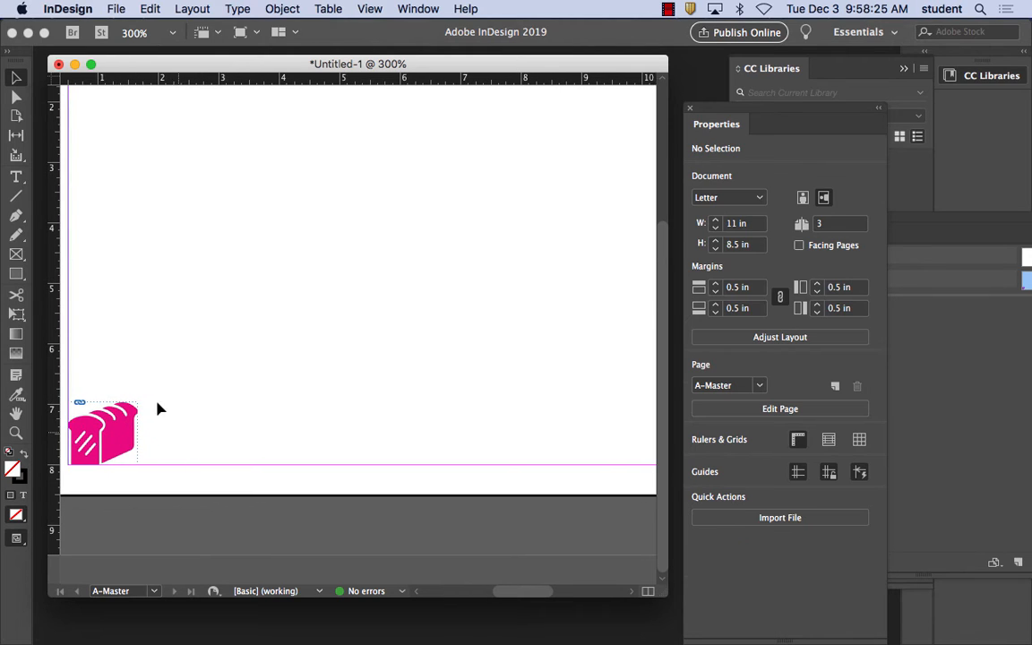
click(16, 179)
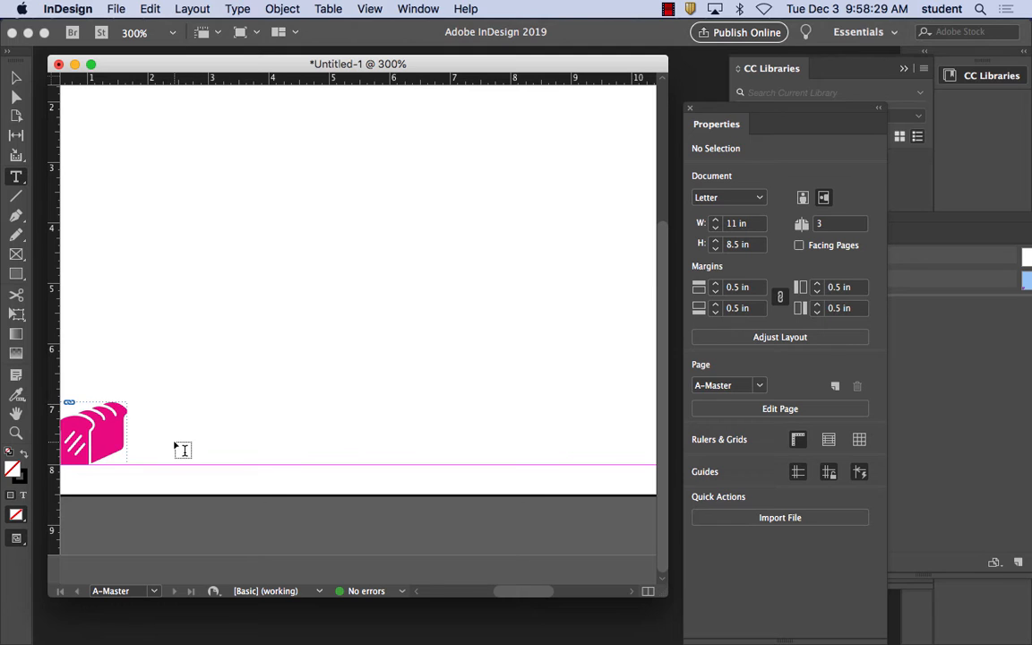
drag(178, 437, 467, 458)
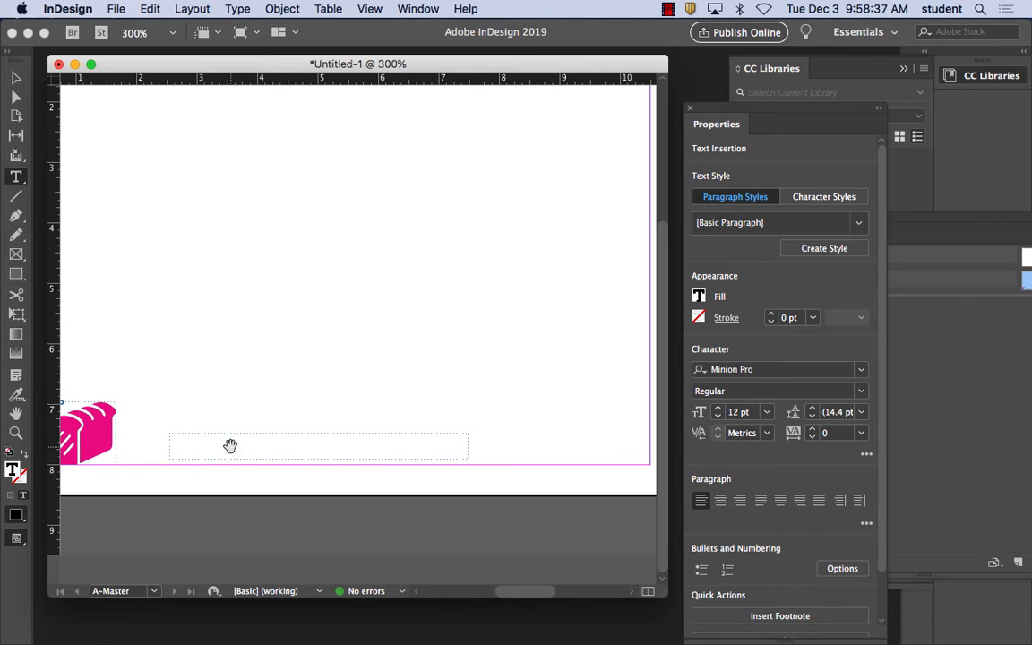
text(©)
text(Bread App)
text(- Jeff Rascov 2019)
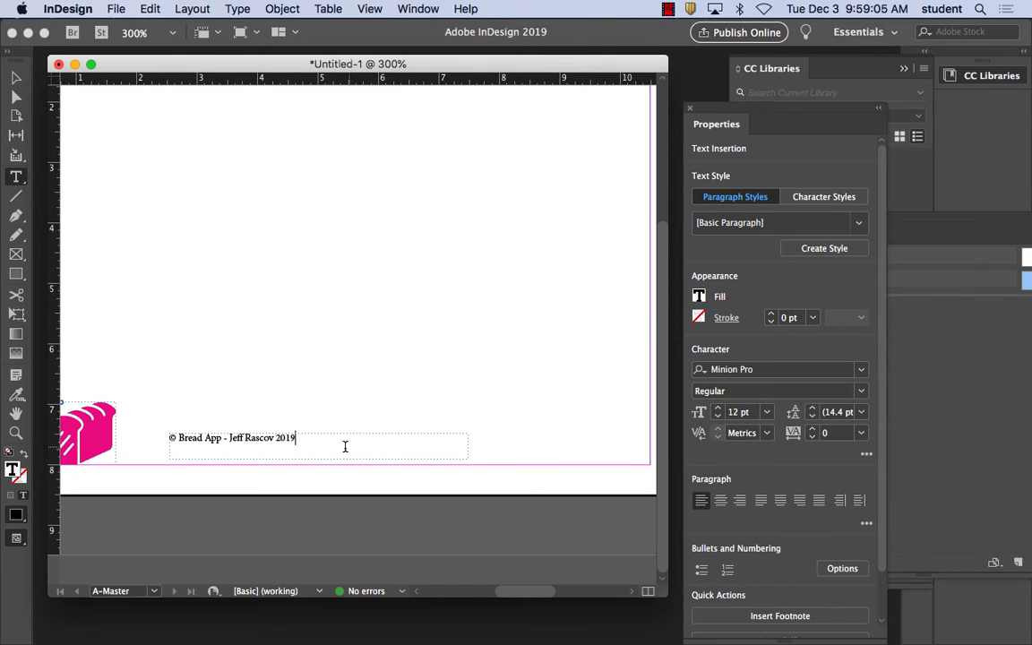
Set the font of the whole copyright line to Impact.
drag(302, 438, 163, 440)
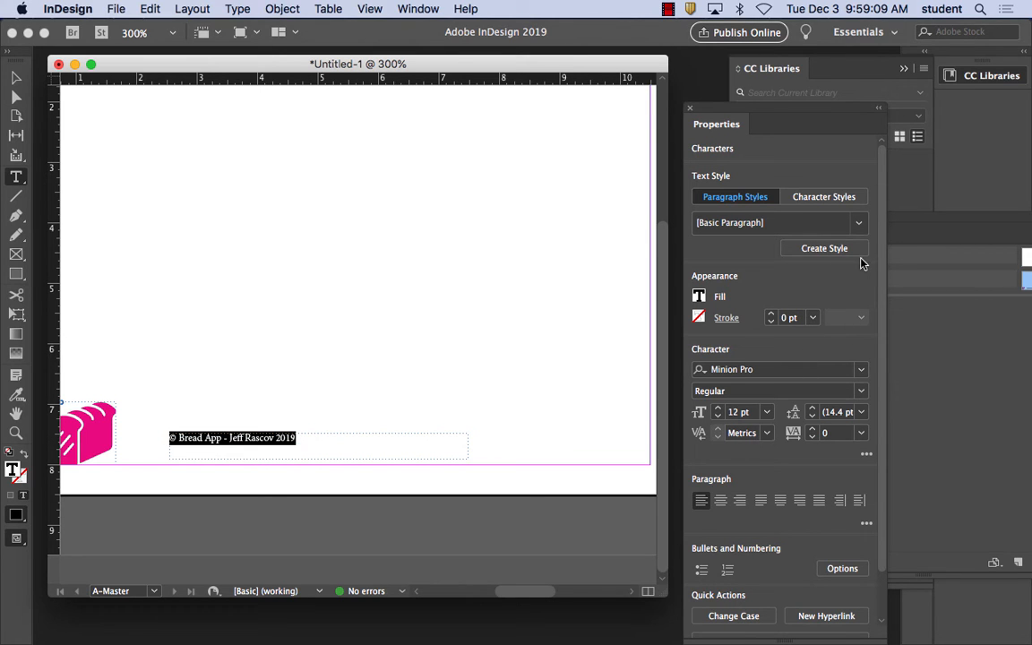
click(861, 370)
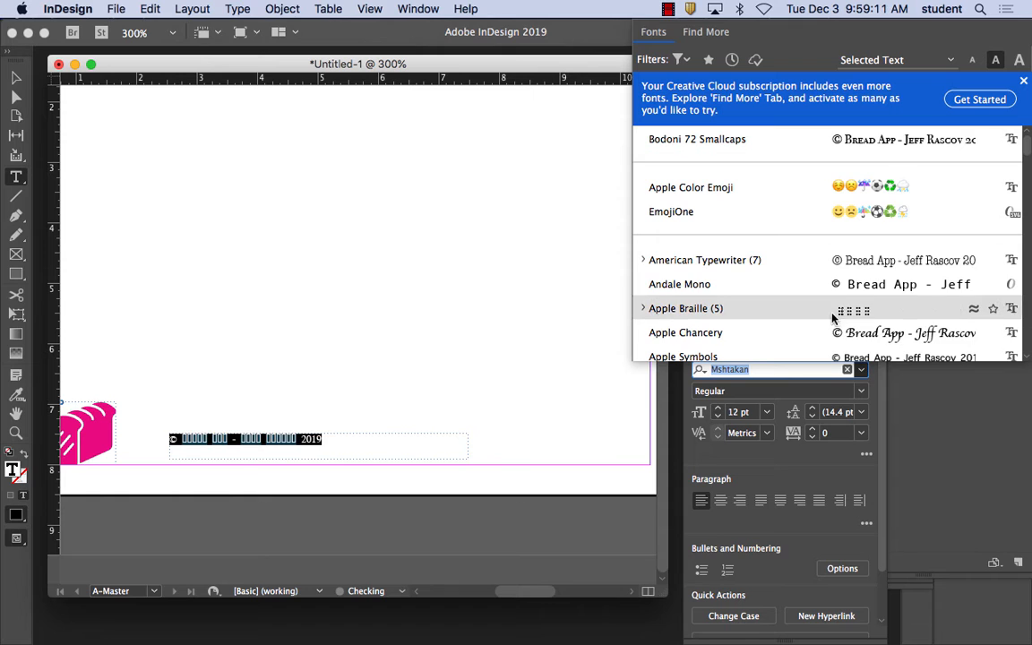
scroll(838, 323, down, 5)
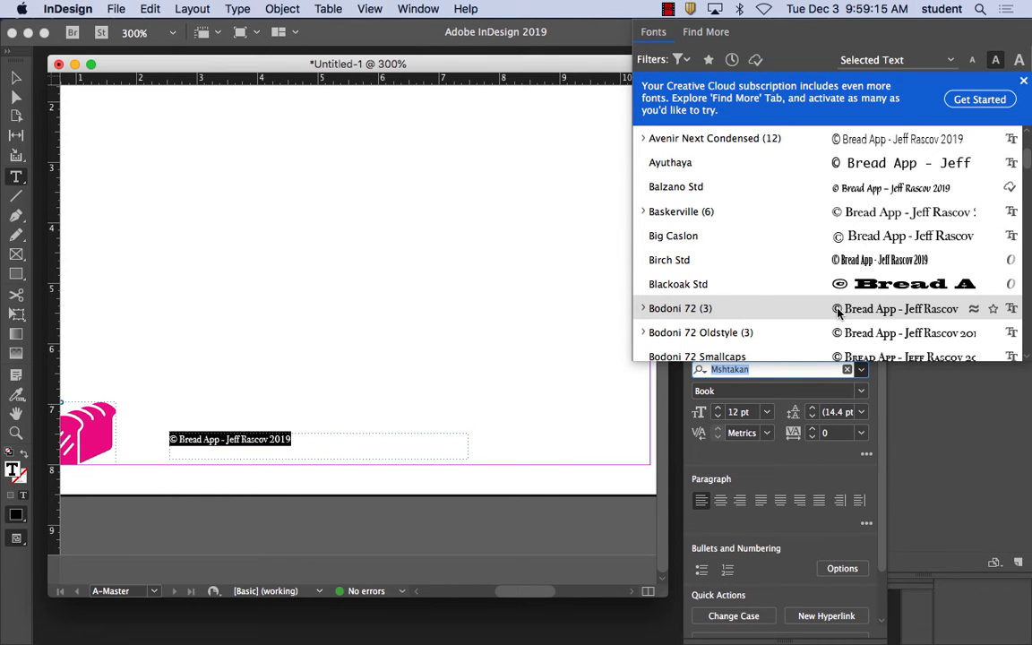
scroll(839, 312, down, 2)
scroll(839, 311, down, 6)
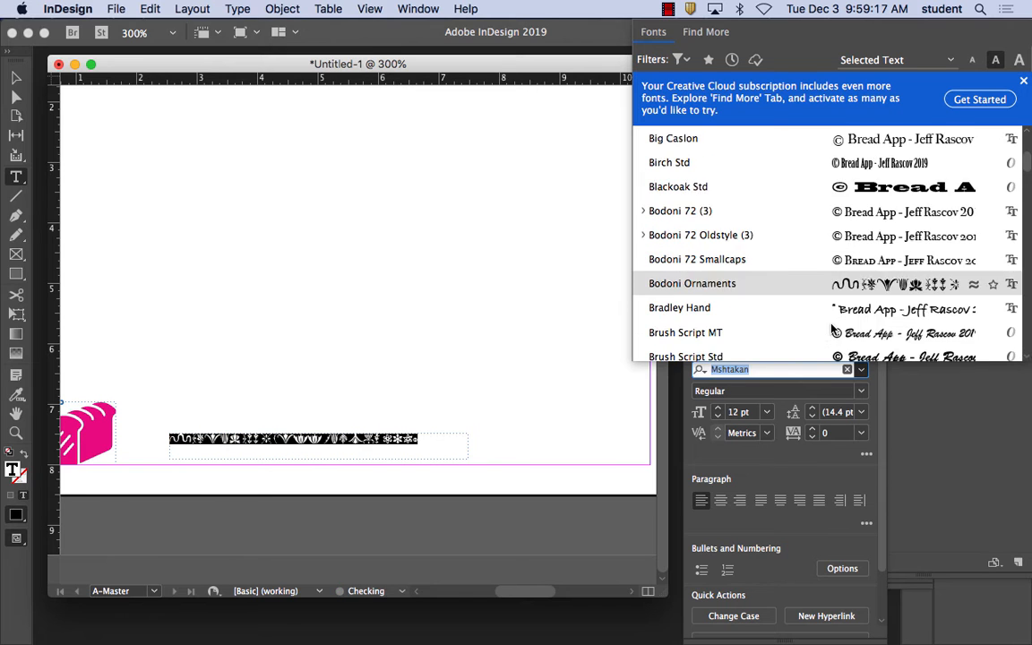
scroll(807, 308, down, 20)
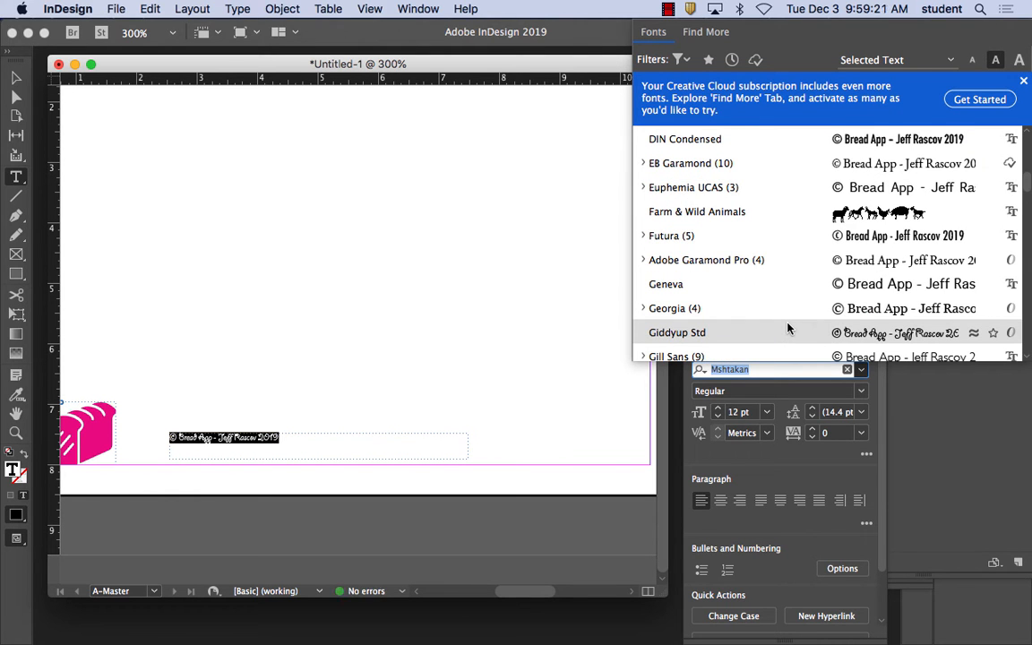
scroll(790, 327, down, 13)
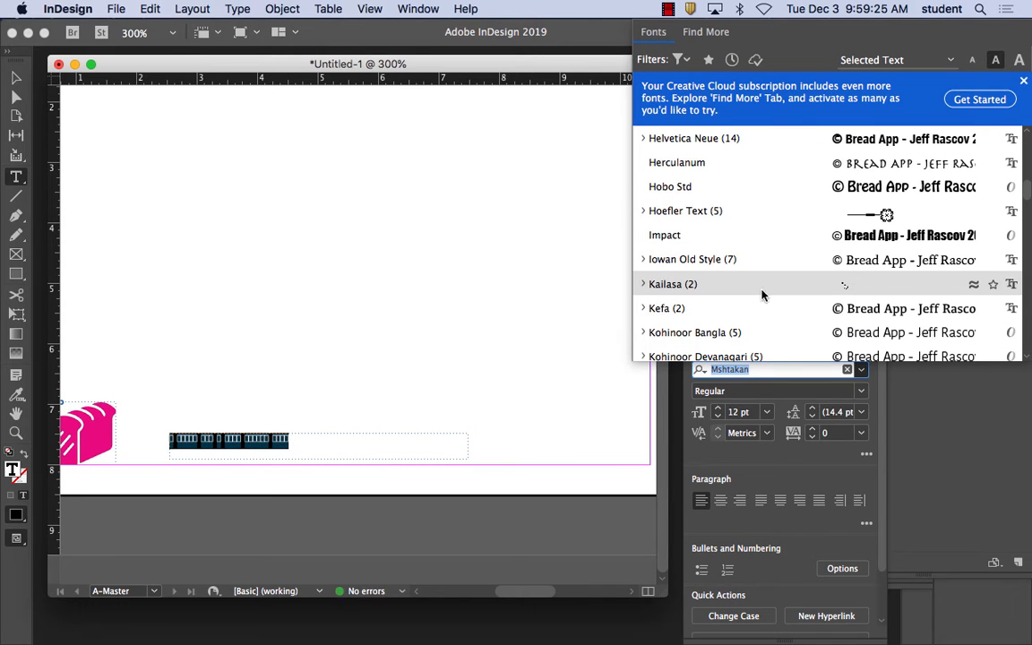
click(678, 237)
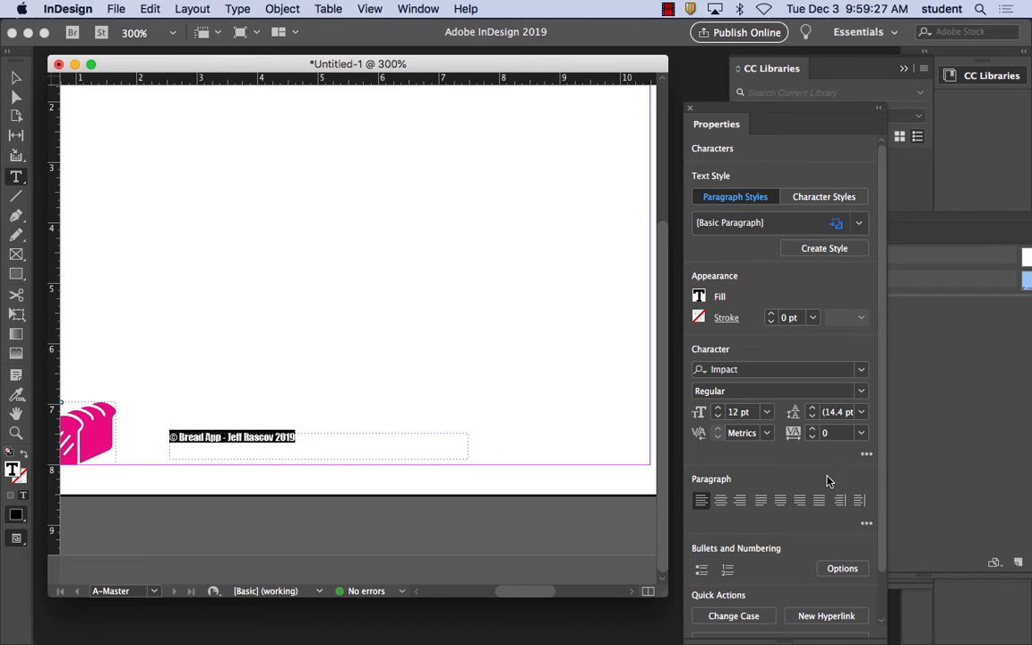
Set the copyright line's font size to 18 pt.
click(768, 412)
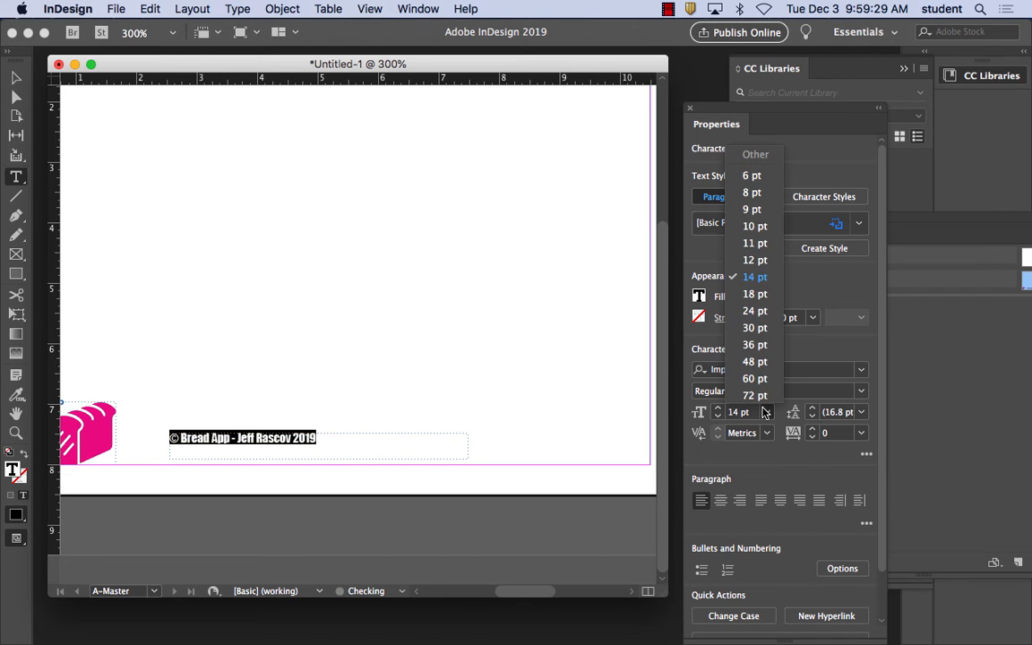
click(771, 318)
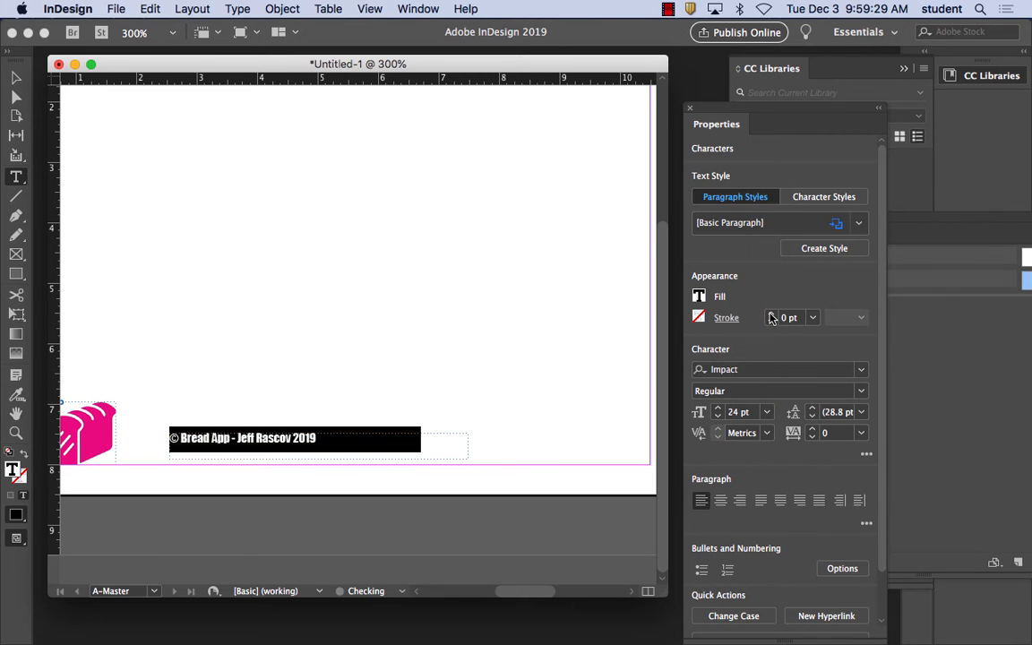
click(768, 412)
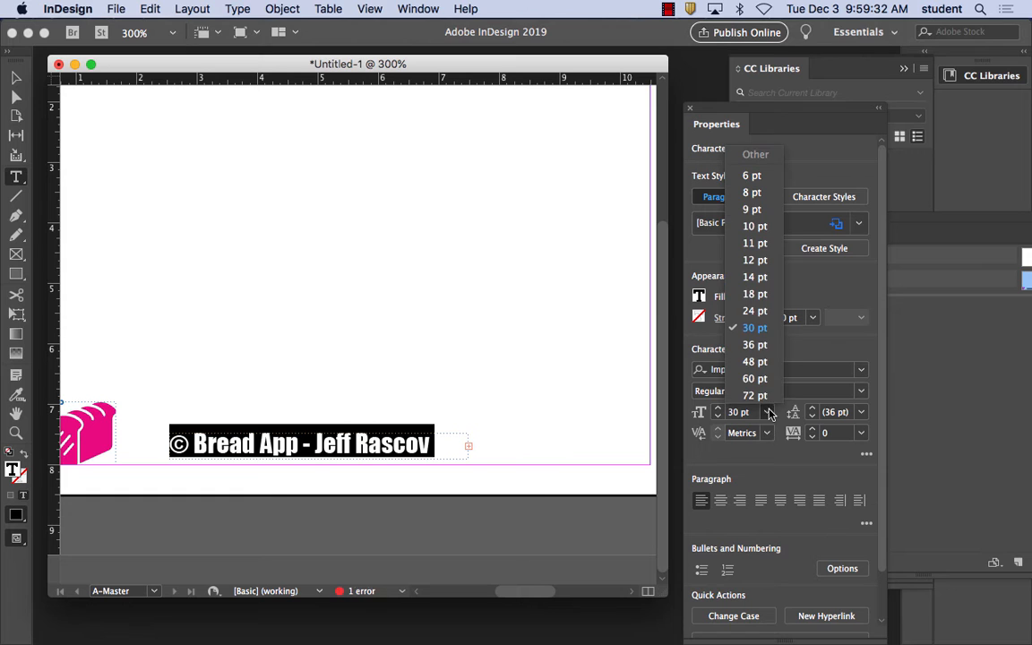
click(757, 293)
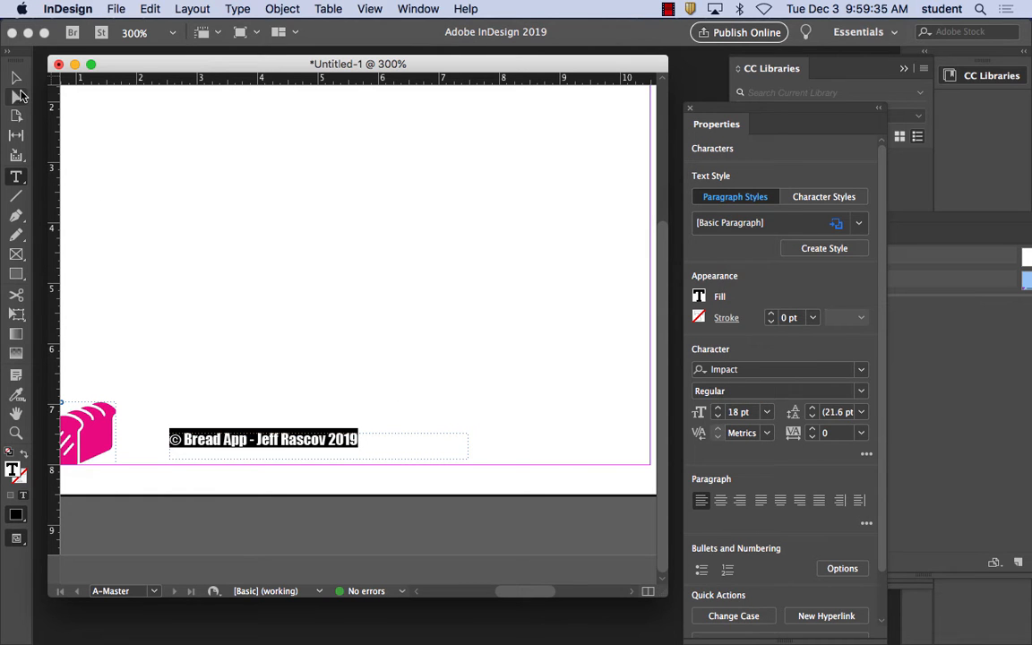
Move the copyright text frame to about X 2.06 in, Y 7.79 in and shrink it to about 3.26 × 0.28 in, fitting its text.
click(16, 78)
drag(283, 443, 242, 461)
scroll(448, 473, right, 2)
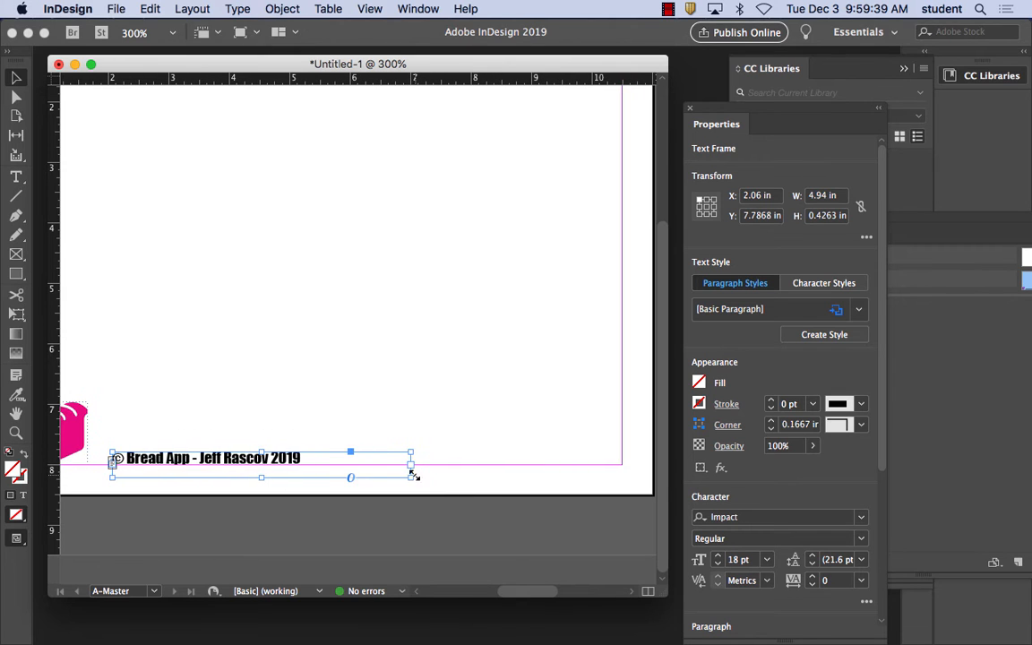
drag(411, 475, 309, 472)
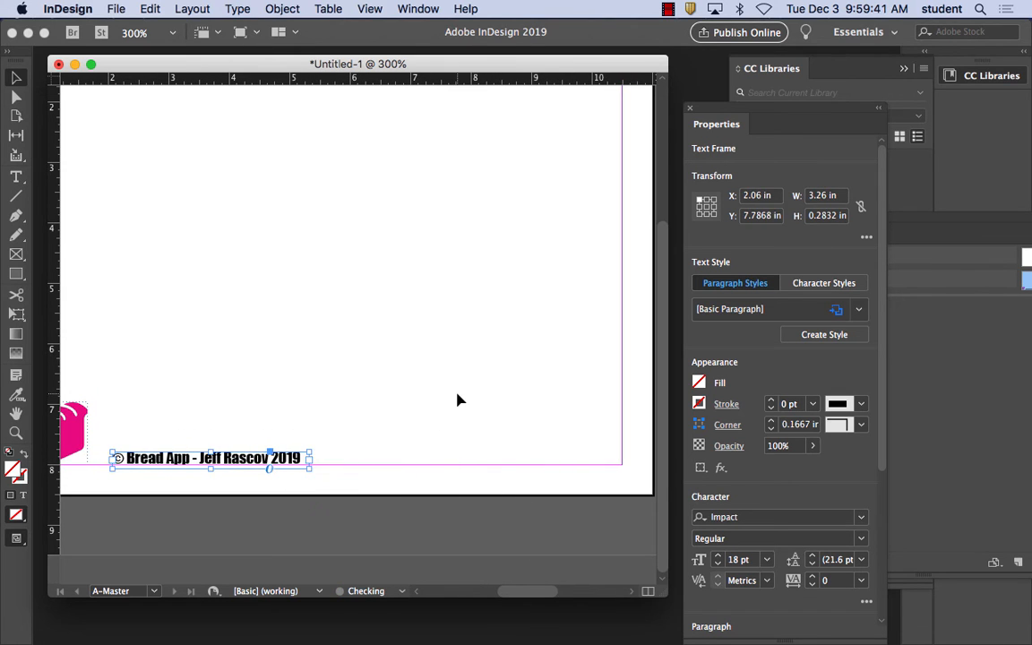
click(414, 429)
scroll(281, 463, right, 1)
click(281, 463)
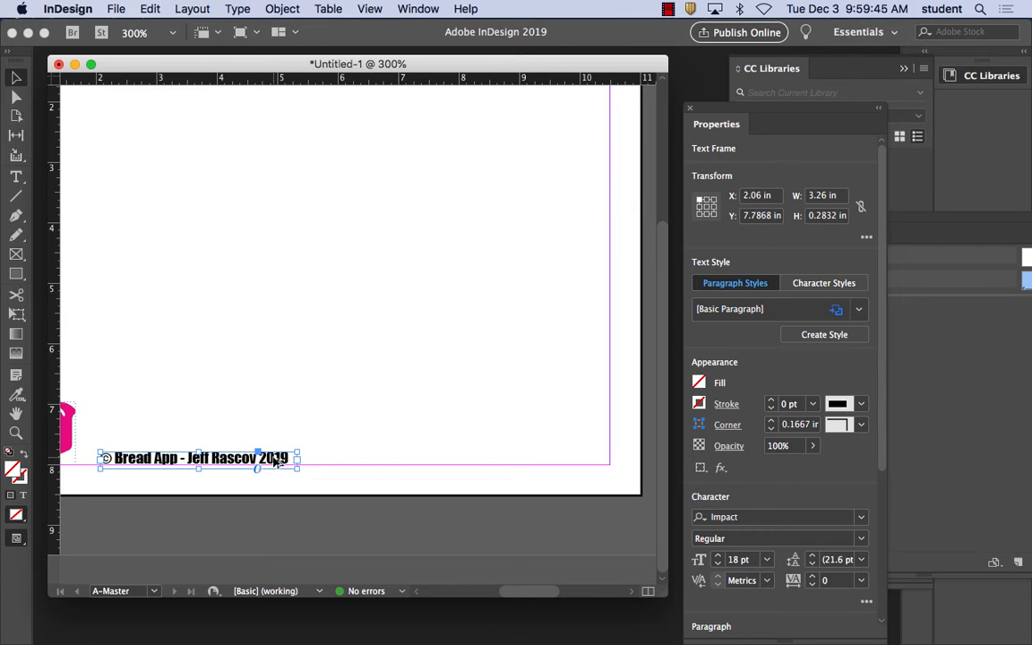
key(super+minus)
key(super+minus)
click(350, 455)
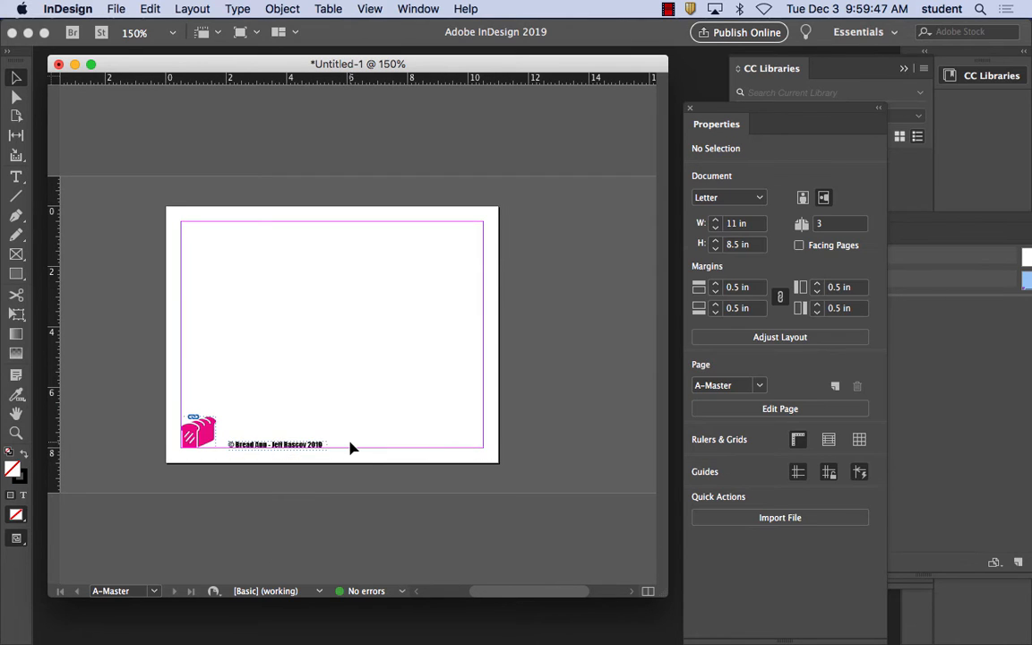
Duplicate the copyright text frame to the page's lower-right corner at about X 7.52 in, with its bottom edge on the margin line.
key(super+equal)
key(super+equal)
key(super+equal)
scroll(353, 447, down, 3)
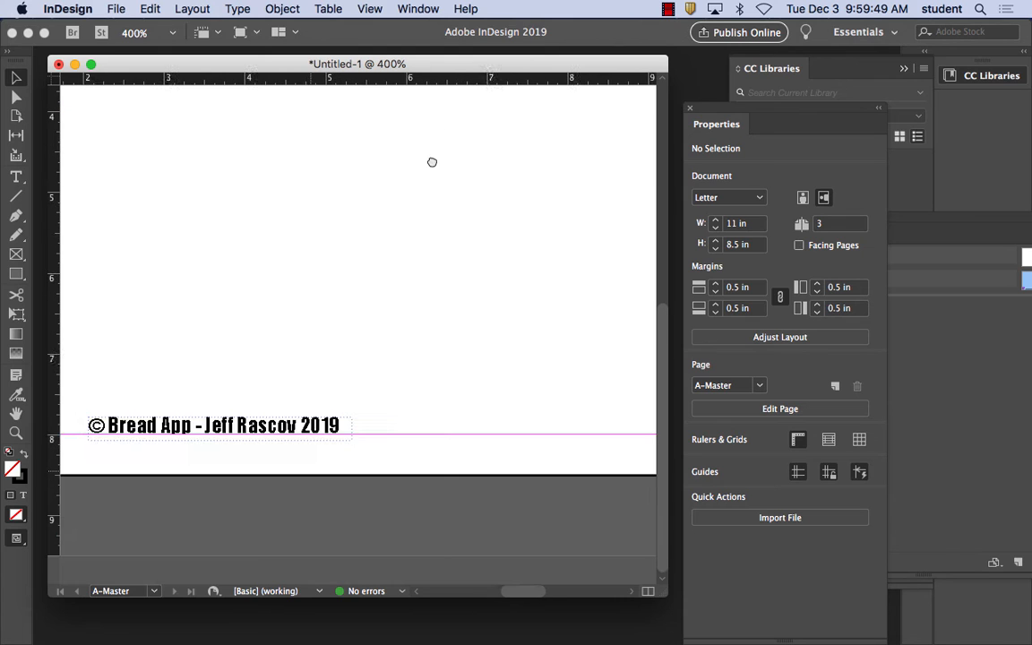
scroll(392, 437, right, 1)
click(371, 425)
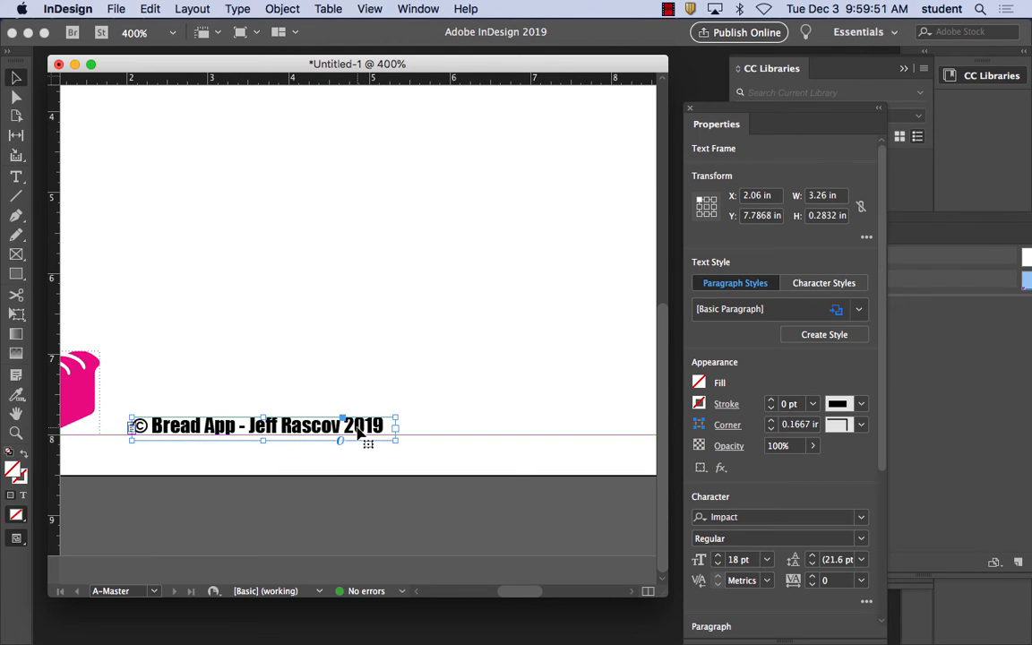
key(super+equal)
drag(233, 427, 615, 485)
key(super+minus)
key(super+minus)
key(super+minus)
key(super+minus)
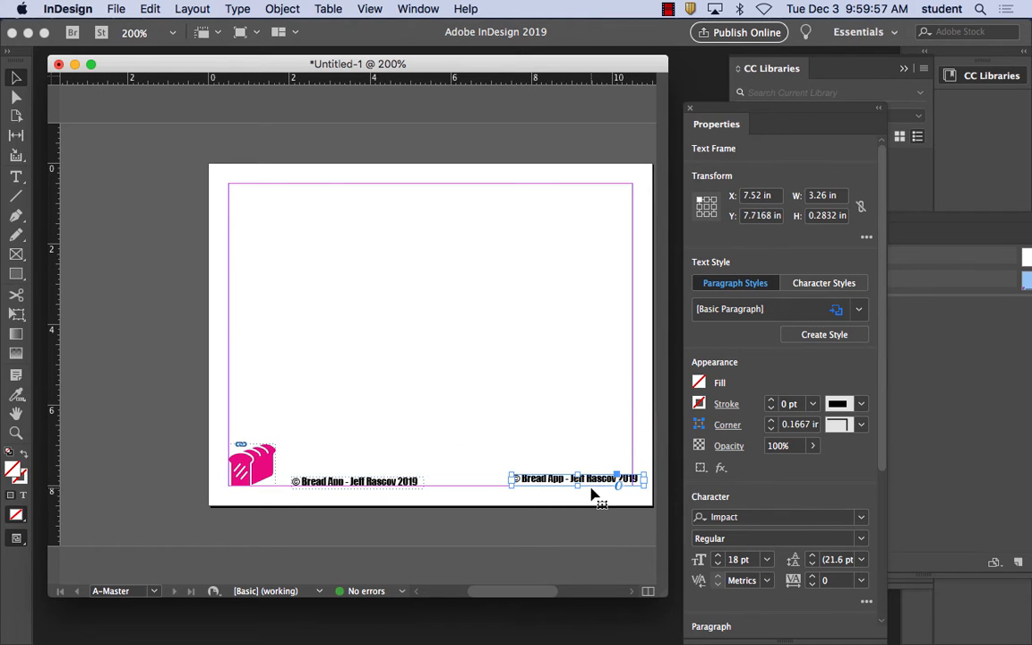
Right-align the duplicated copyright line and delete all of its text, keeping the empty frame.
key(super+equal)
key(super+equal)
key(super+equal)
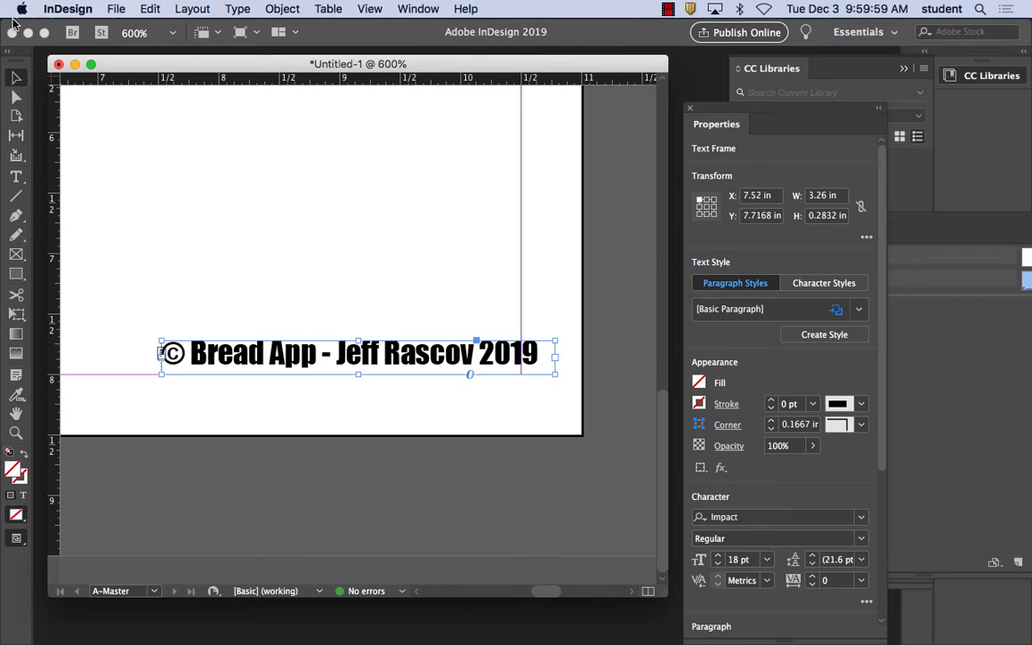
scroll(76, 202, right, 2)
click(16, 176)
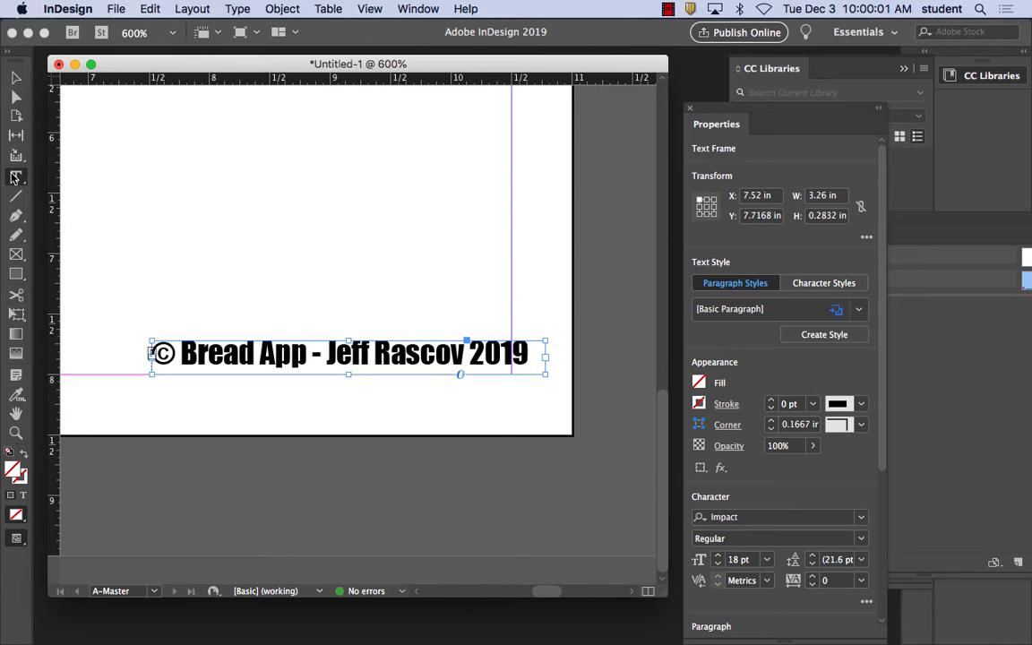
drag(530, 354, 151, 354)
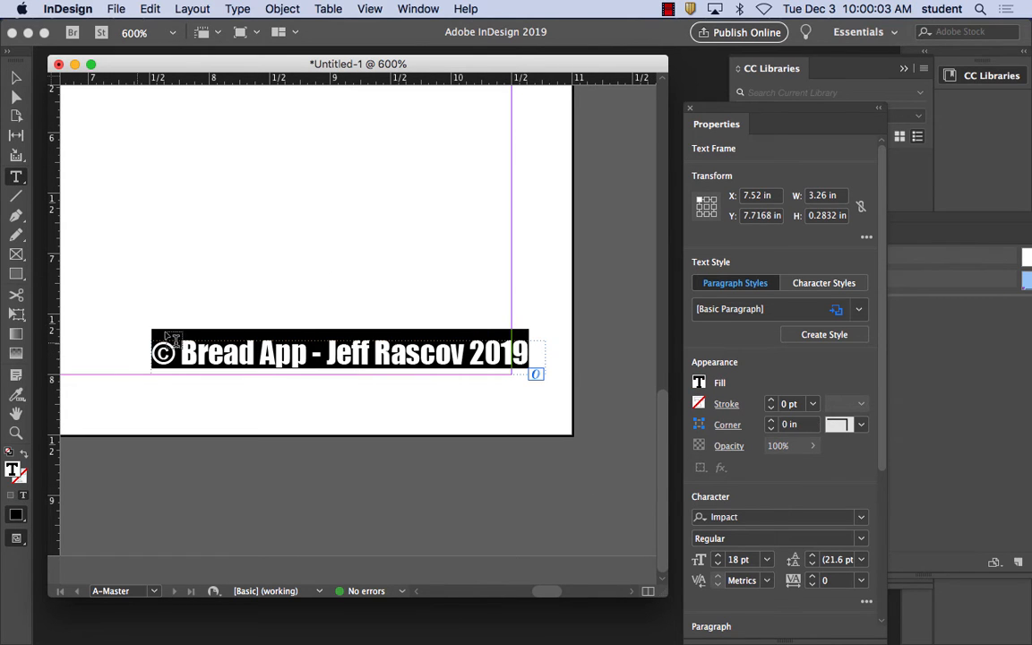
scroll(879, 374, down, 3)
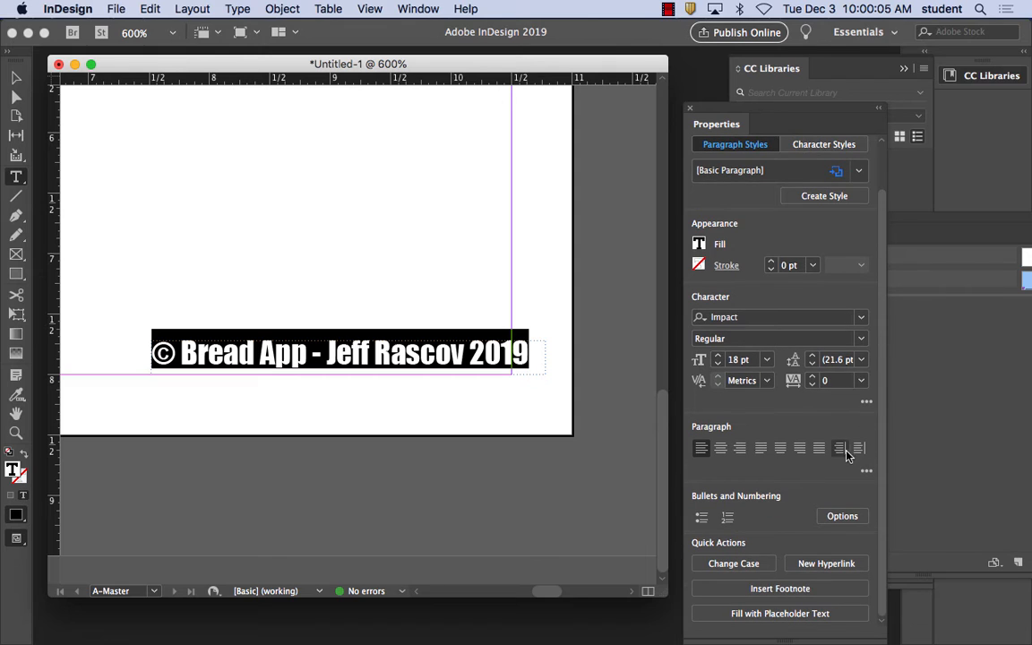
click(743, 455)
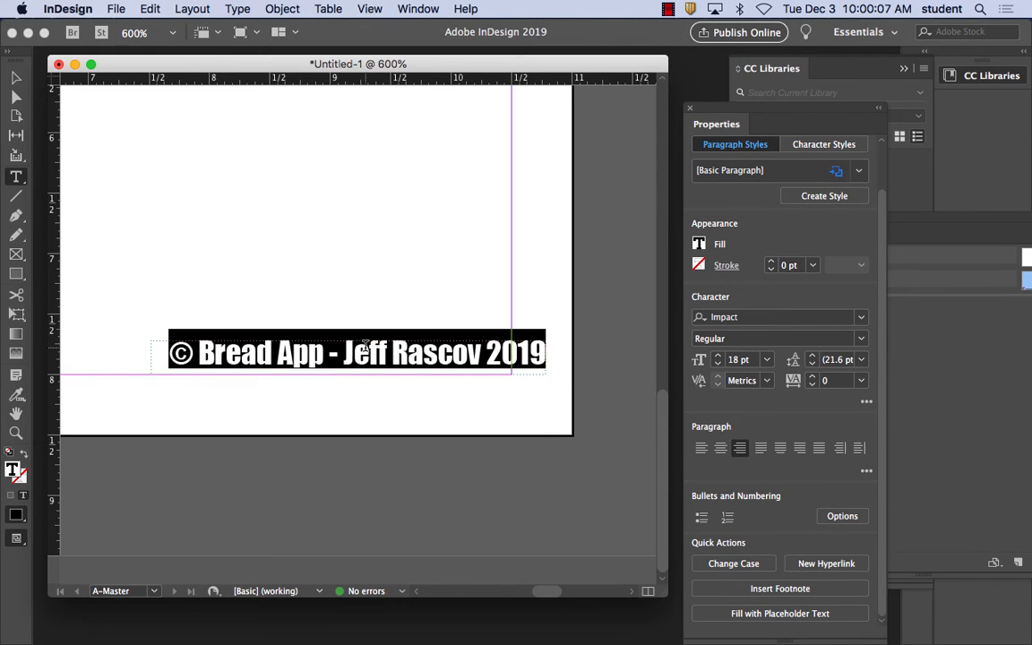
scroll(333, 310, right, 2)
key(BackSpace)
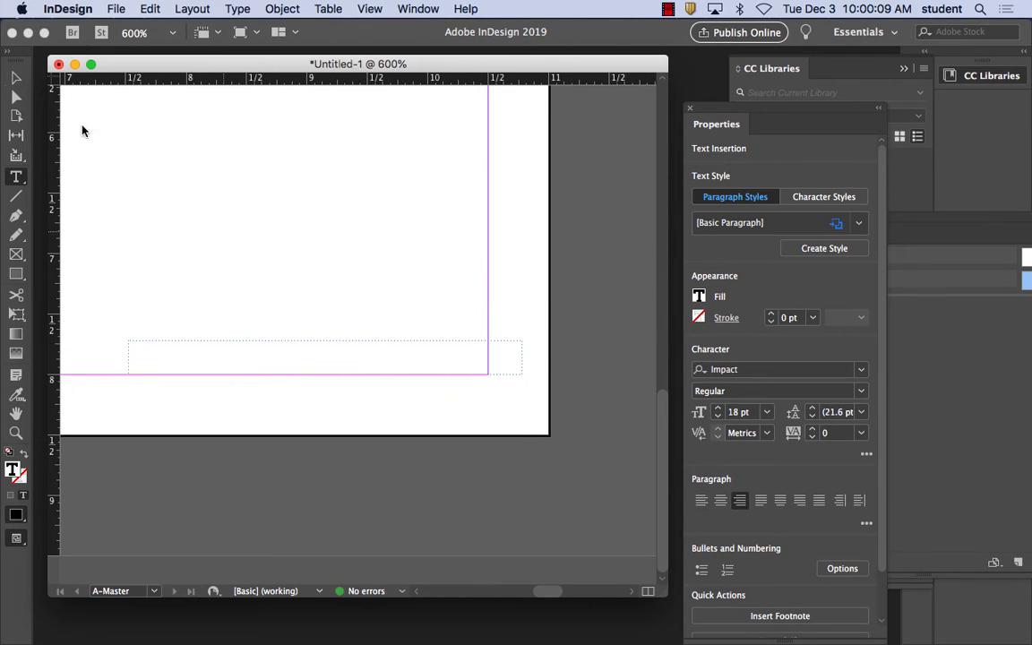
Align the empty frame's right edge with the right margin line and shorten it from its left side to about 0.91 in wide.
click(17, 79)
drag(481, 348, 444, 347)
scroll(269, 349, right, 2)
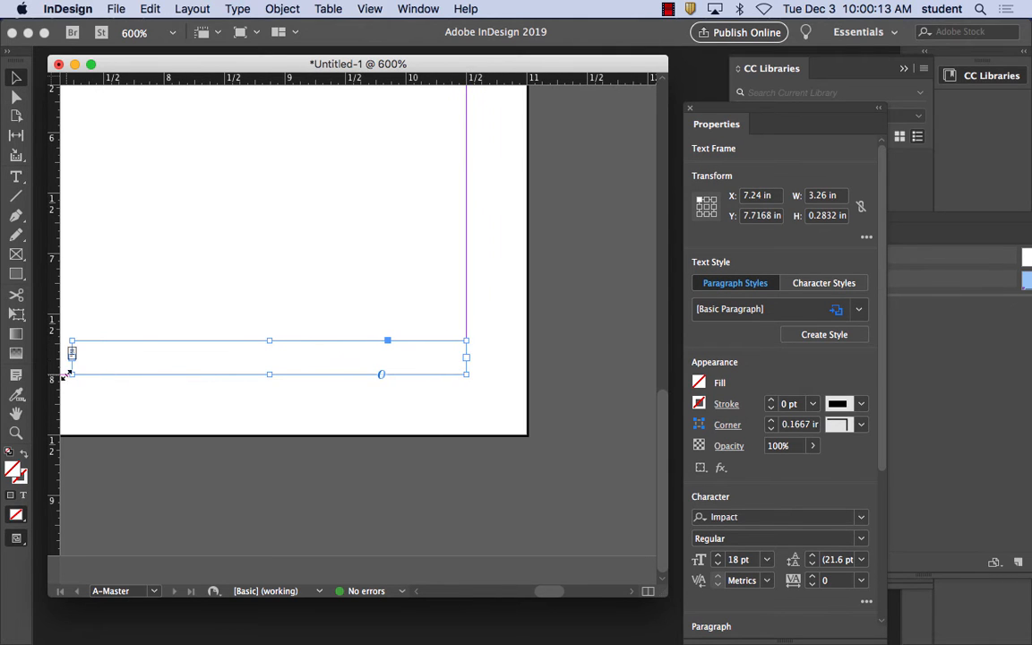
drag(72, 374, 356, 374)
scroll(472, 382, right, 2)
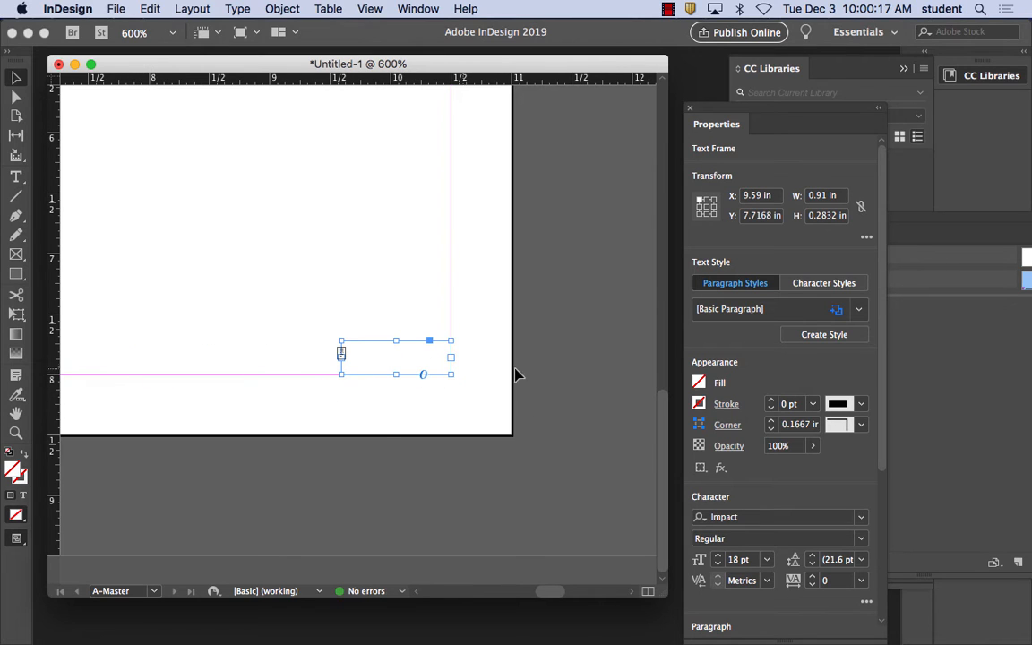
scroll(472, 408, right, 2)
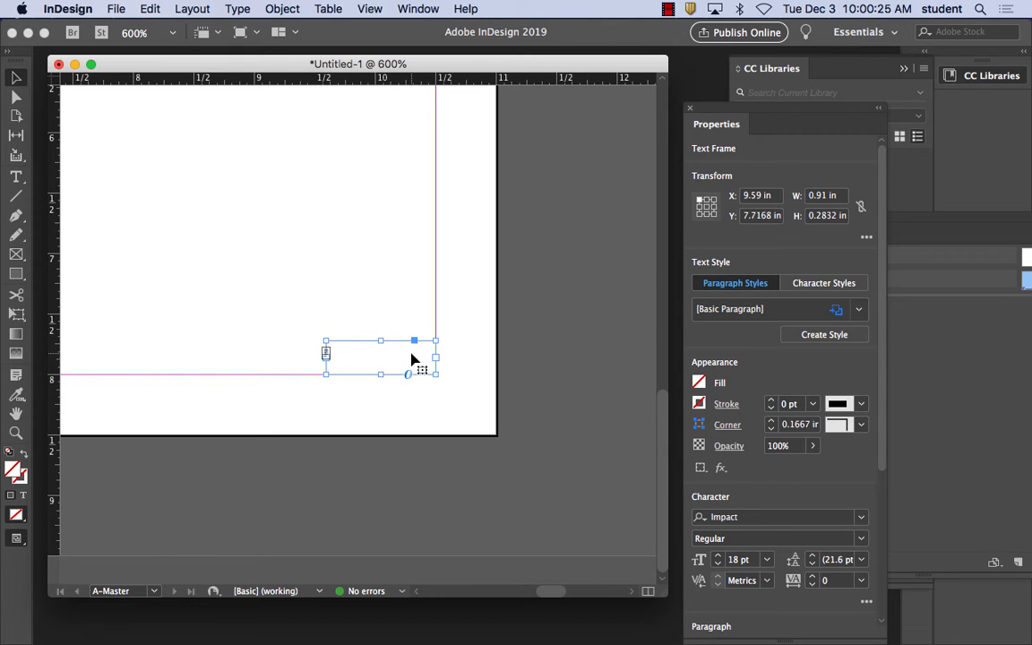
key(super+minus)
key(super+minus)
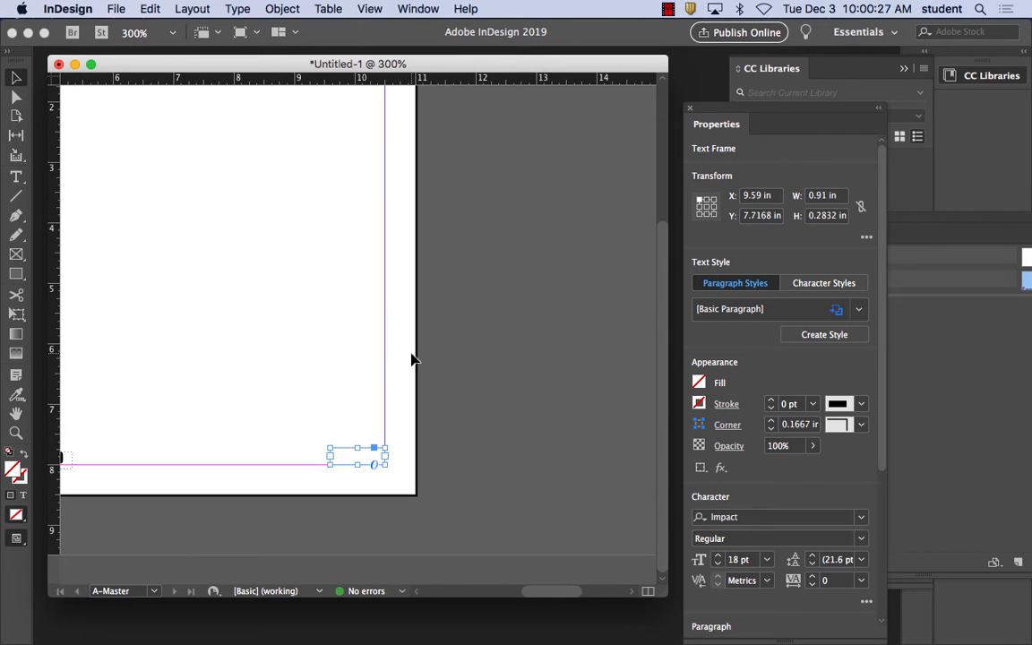
scroll(376, 349, left, 5)
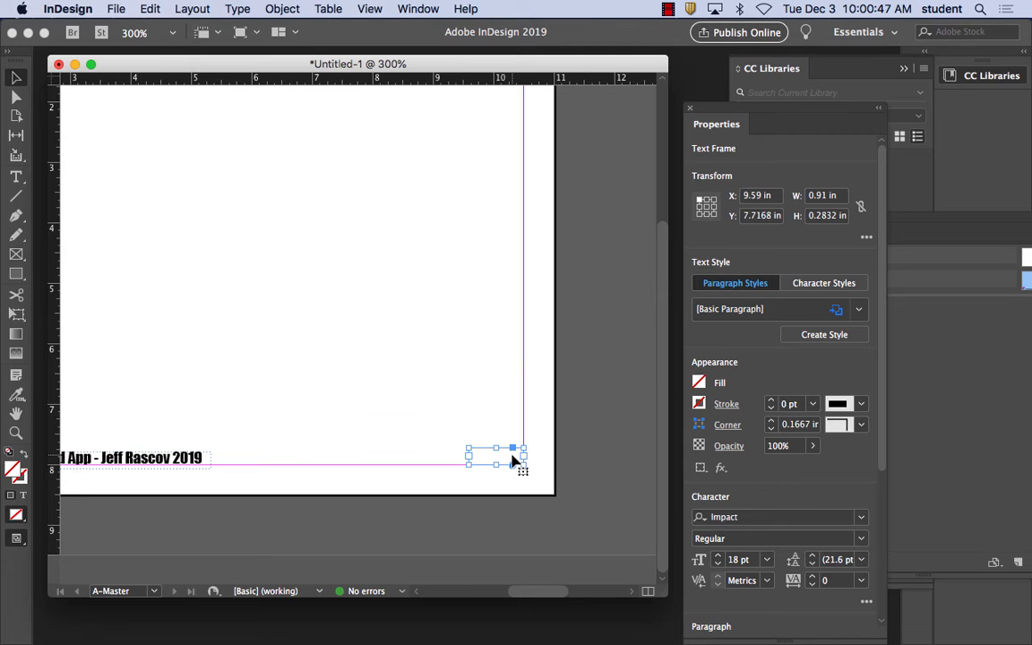
click(193, 9)
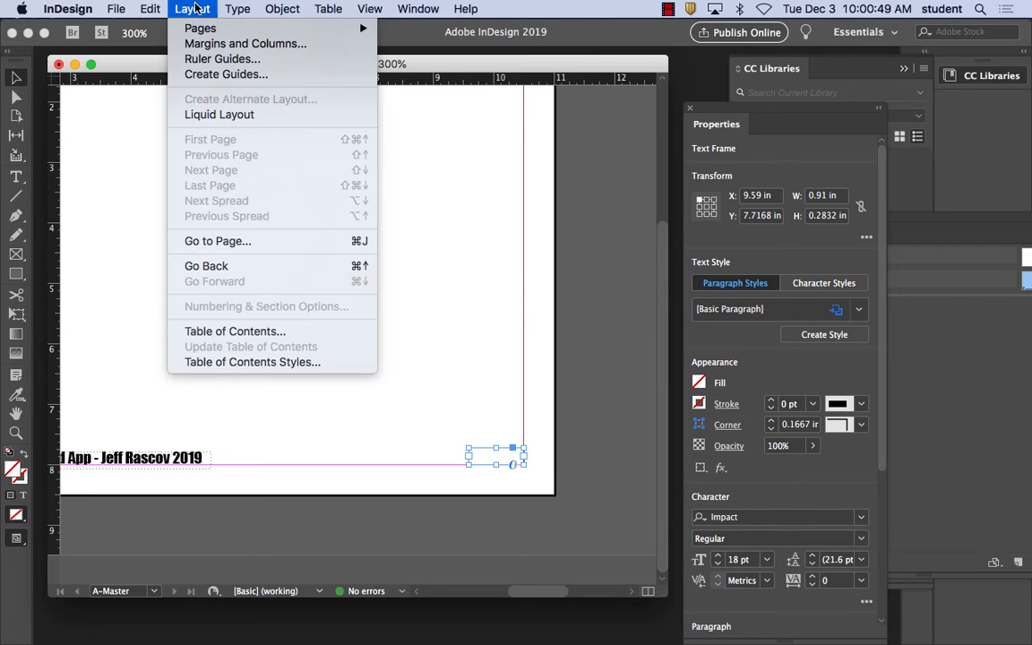
mouse_move(228, 6)
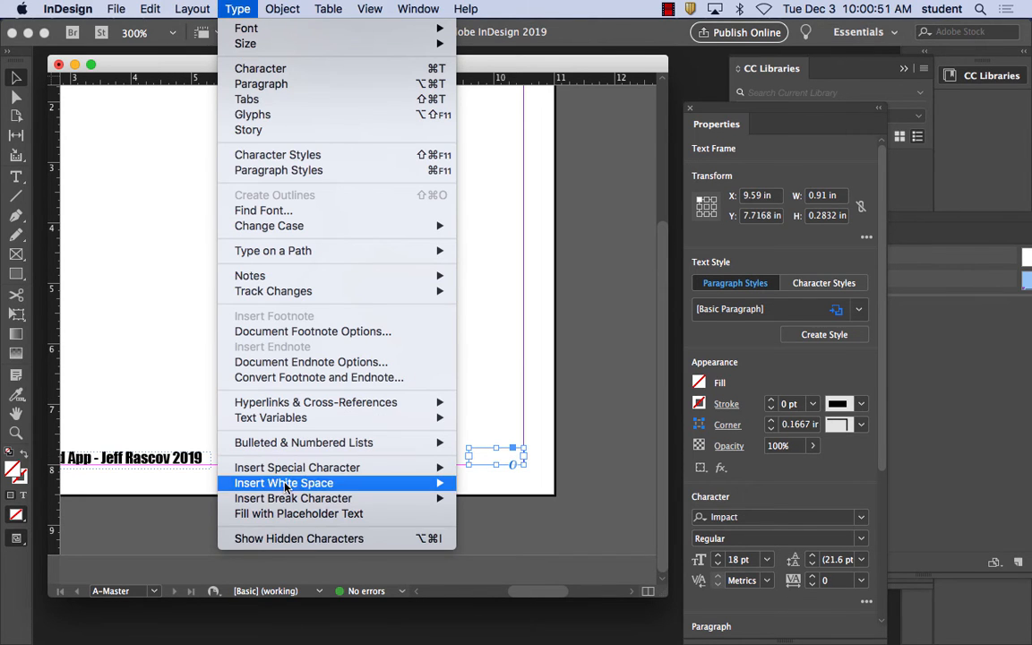
mouse_move(285, 469)
mouse_move(297, 500)
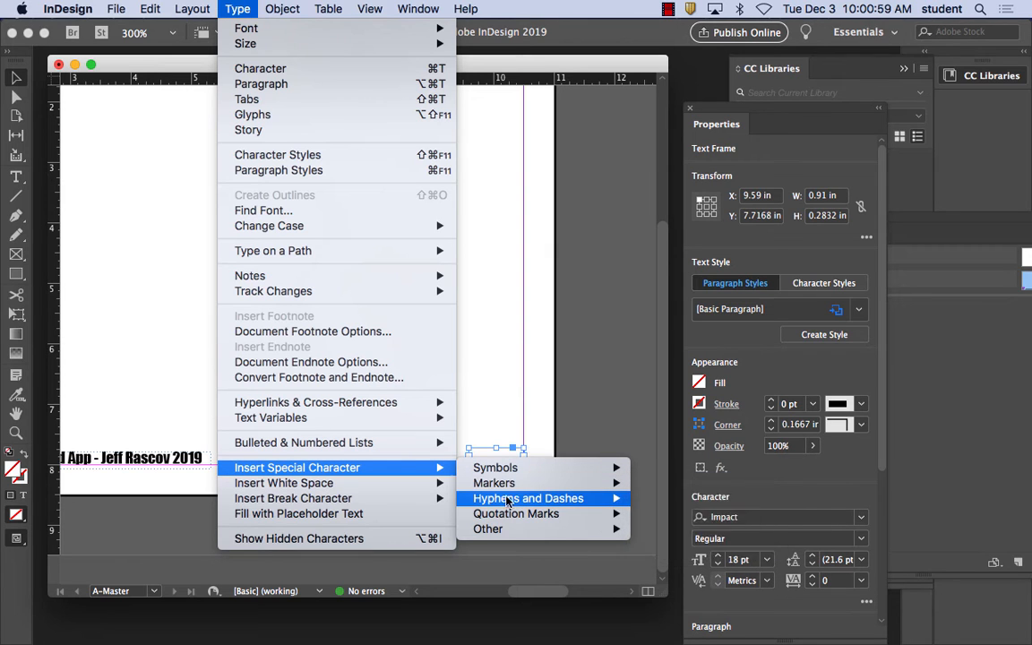
mouse_move(509, 518)
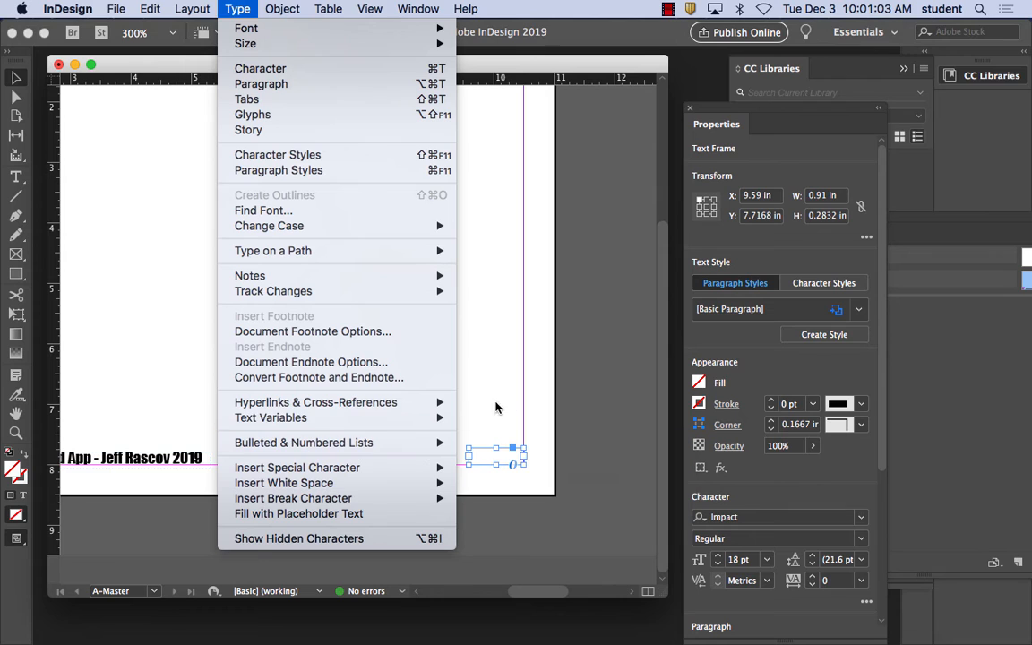
click(513, 465)
Insert a Current Page Number marker in the empty text frame at the page's lower-right corner.
double_click(515, 462)
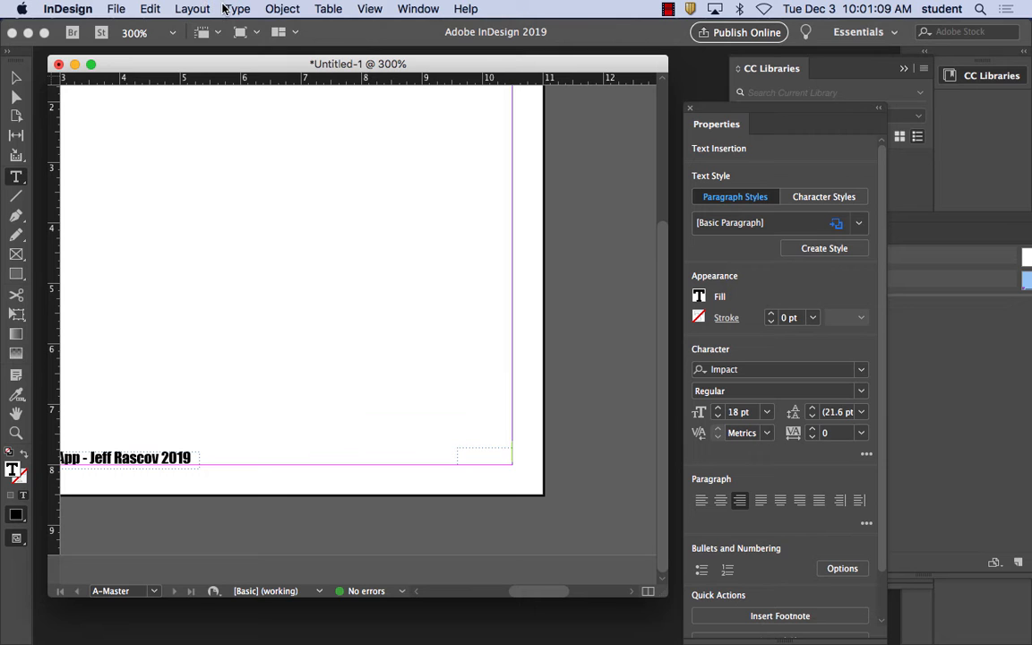
click(236, 8)
mouse_move(358, 468)
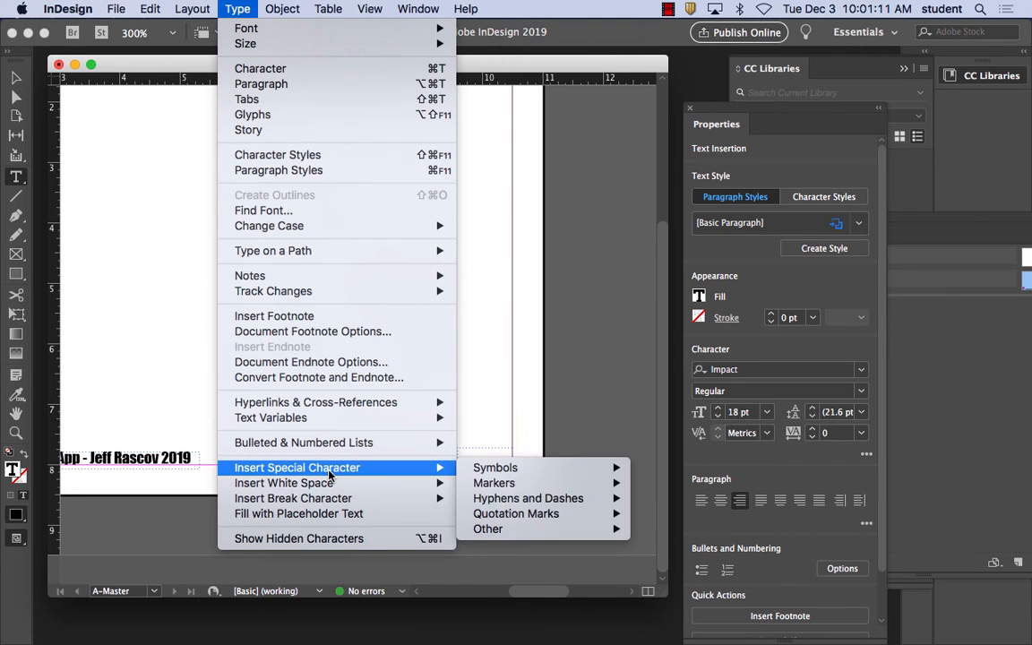
mouse_move(499, 471)
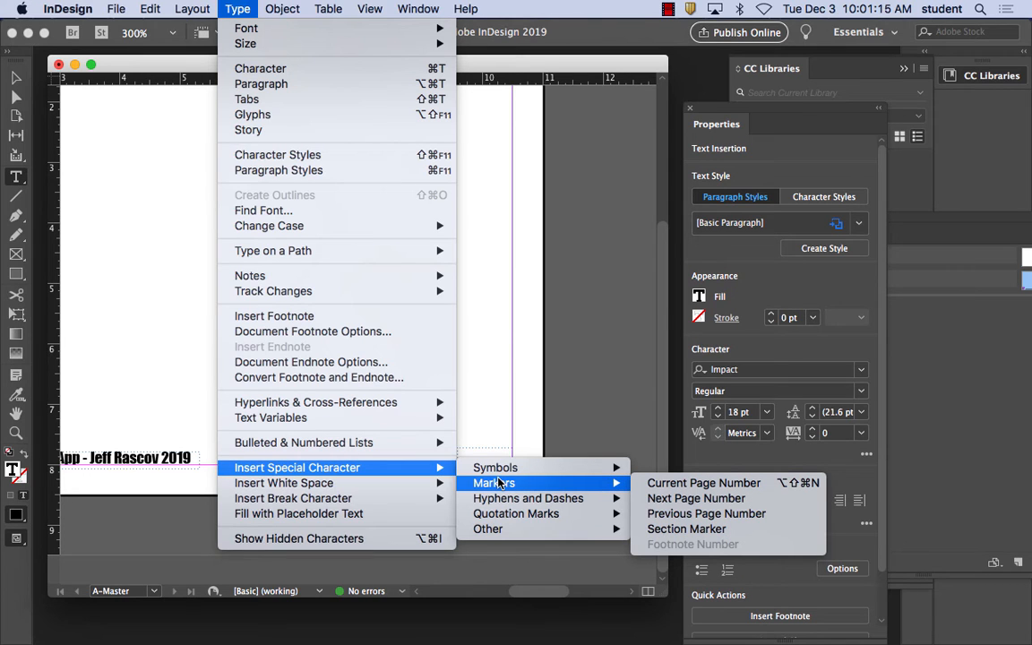
click(714, 487)
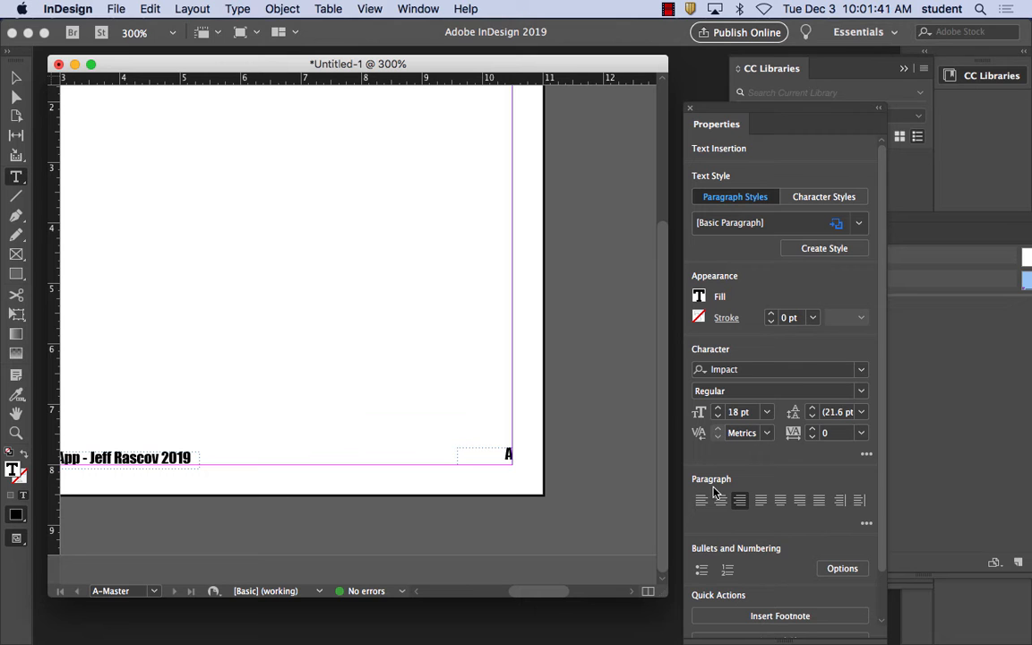
click(190, 8)
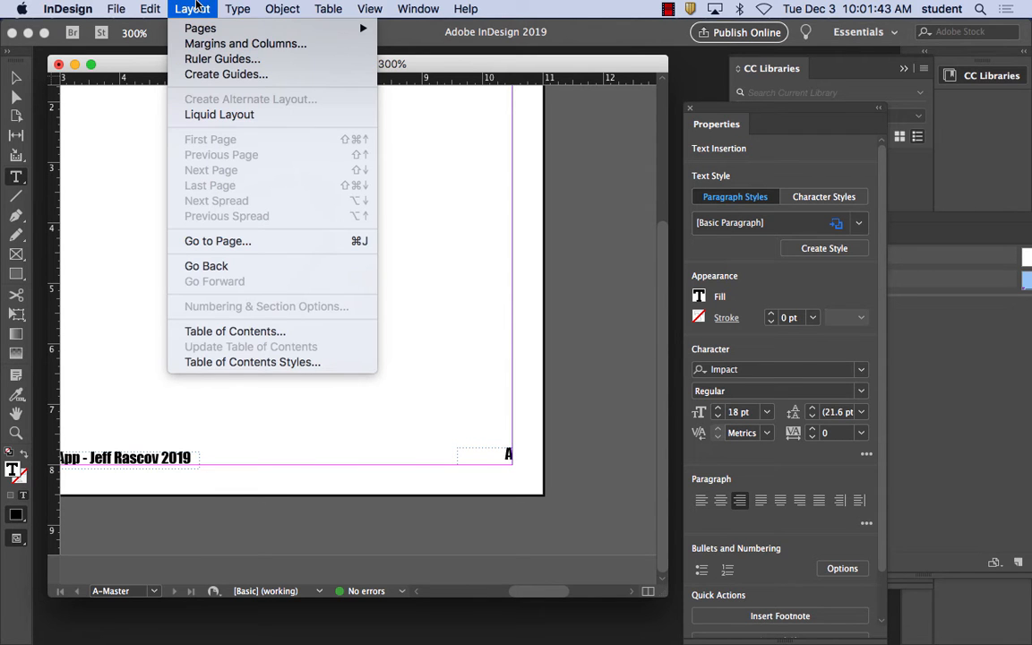
mouse_move(237, 8)
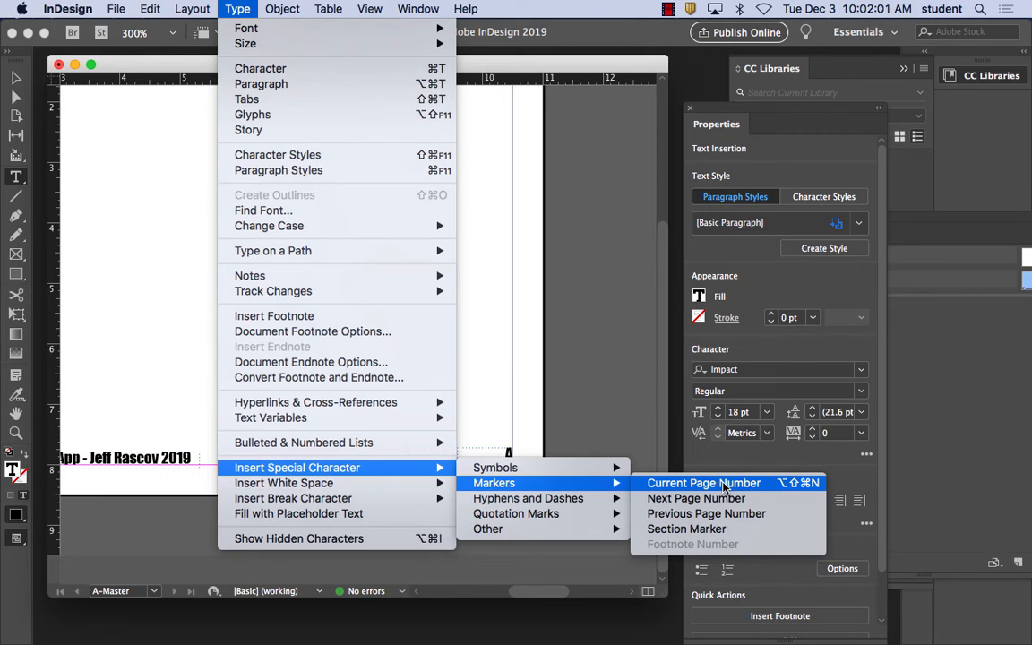
click(695, 499)
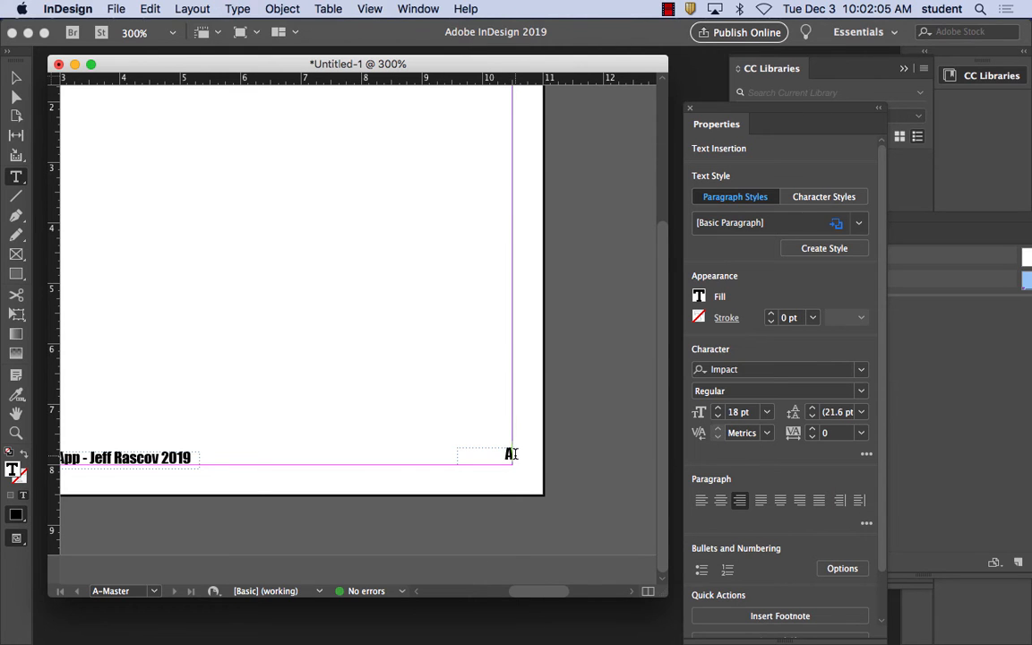
Lower the page number frame to about Y 7.795 in so its character sits on the bottom margin line, and deselect it.
key(super+equal)
key(super+equal)
key(super+equal)
key(super+equal)
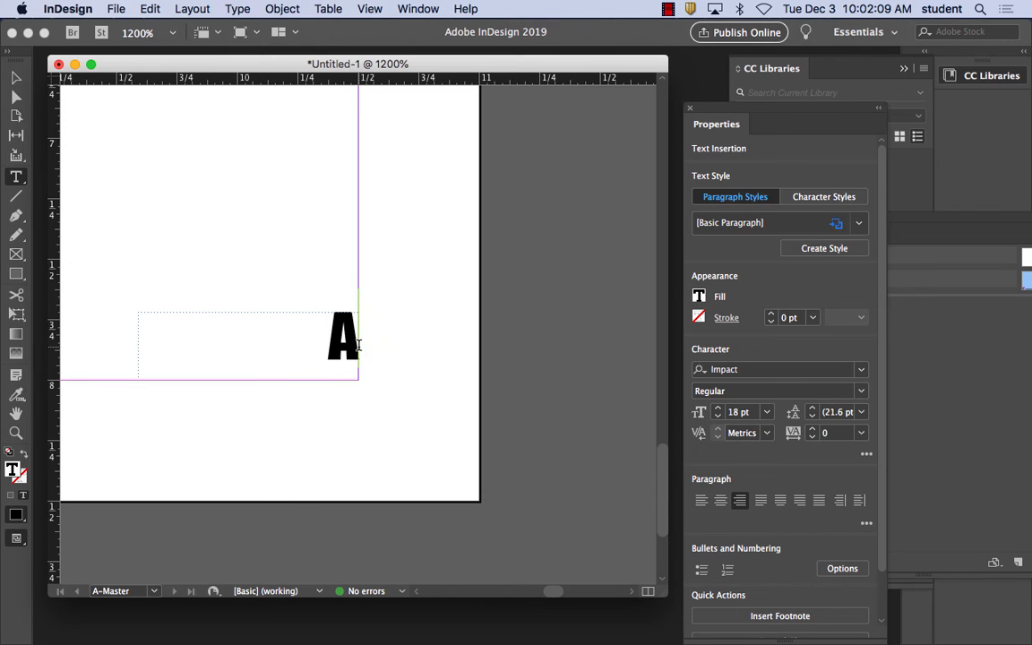
click(17, 79)
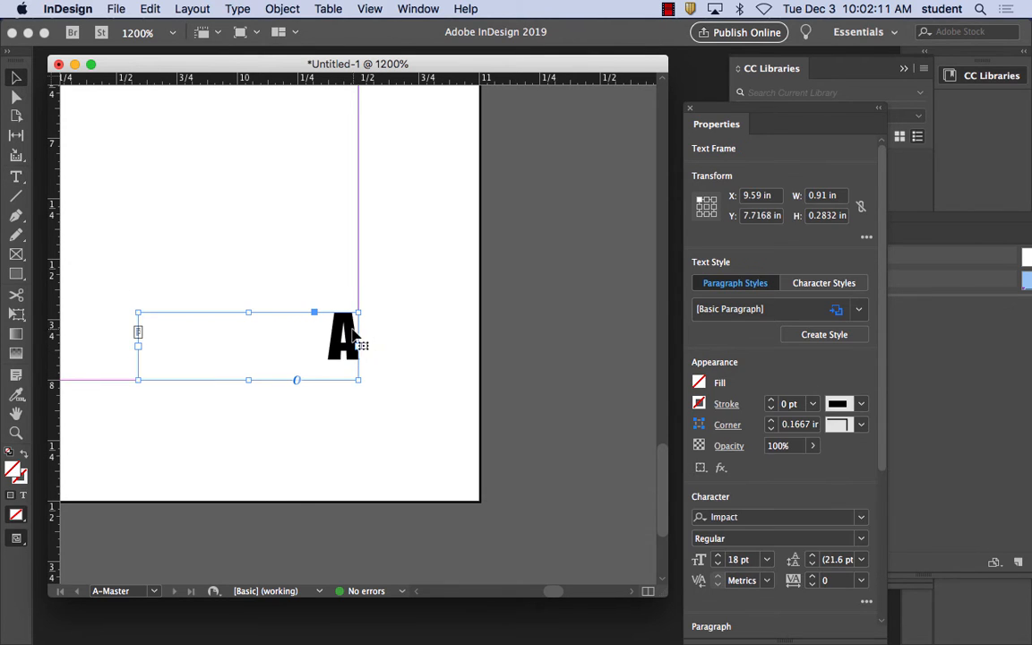
drag(343, 340, 301, 340)
scroll(351, 351, right, 2)
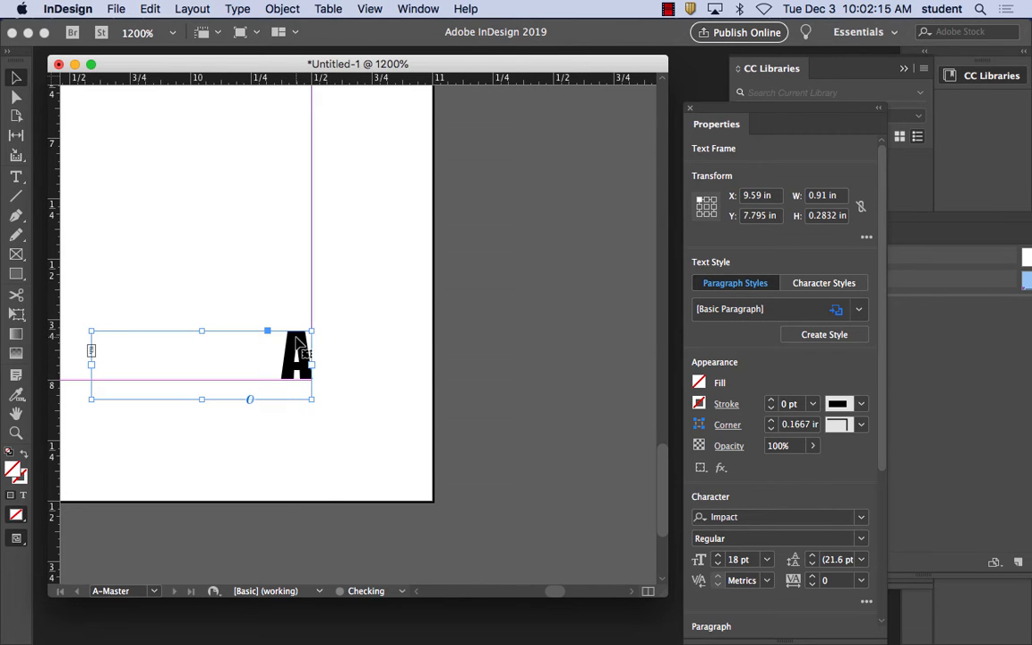
key(super+minus)
key(super+minus)
key(super+minus)
key(super+minus)
key(super+minus)
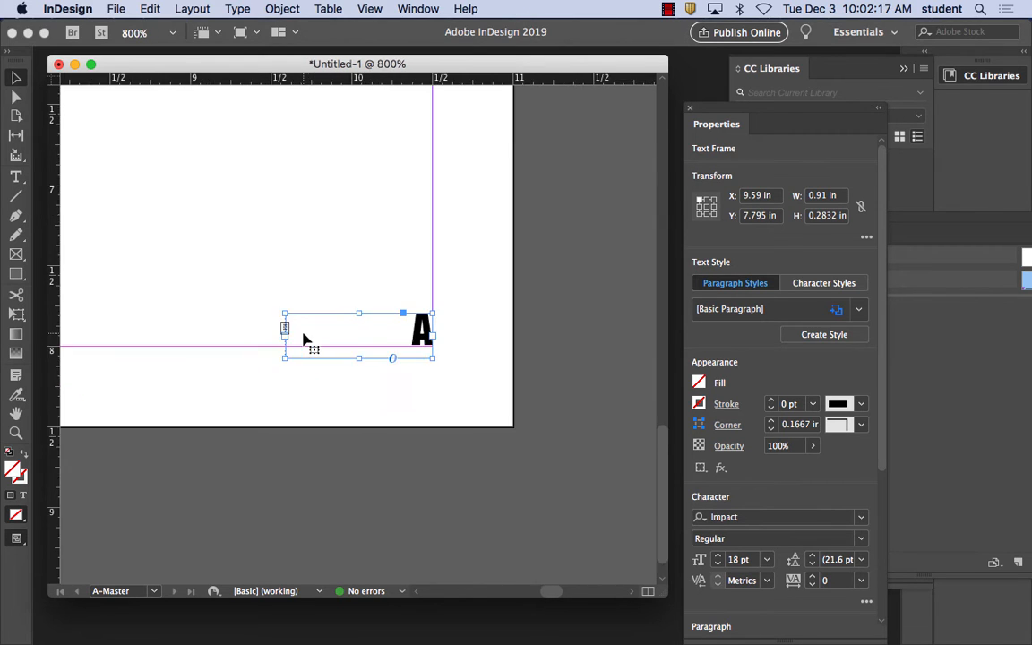
scroll(318, 330, left, 5)
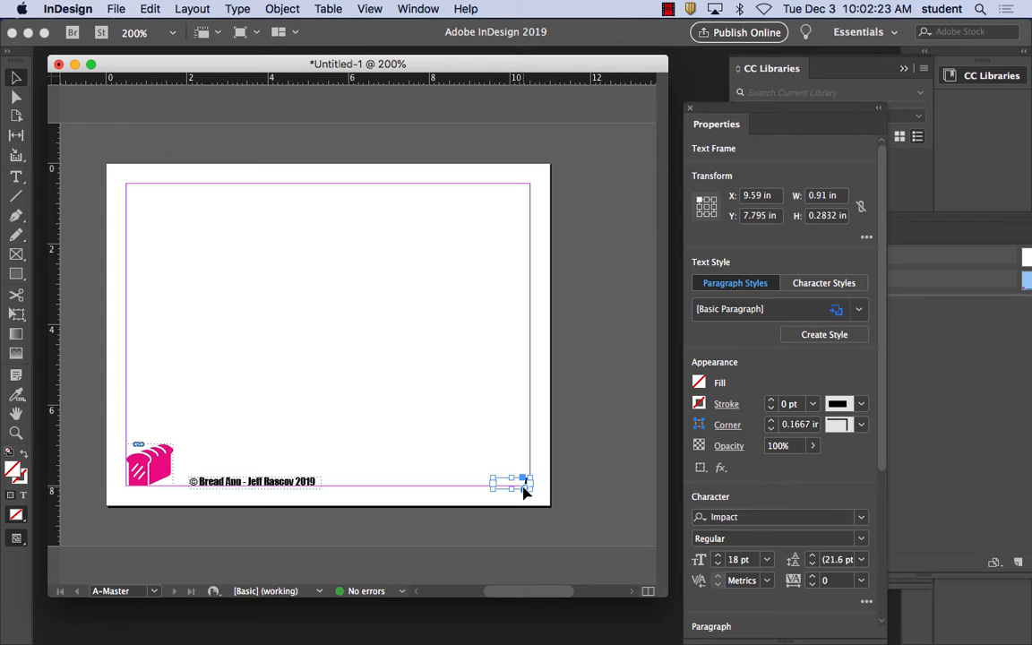
click(575, 418)
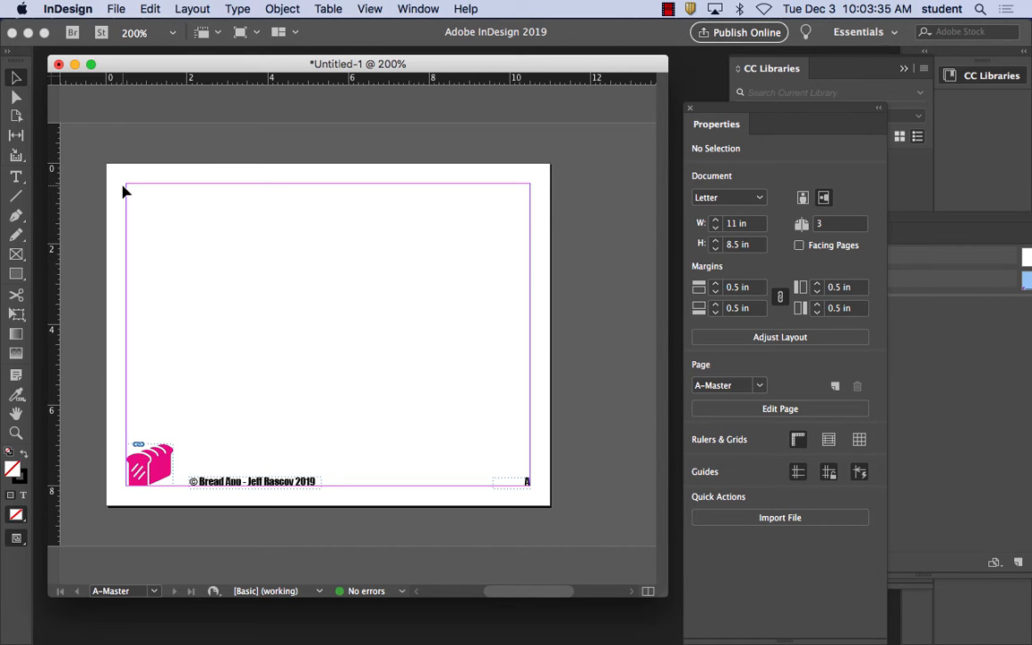
Draw a rectangle 10 in wide and about 0.53 in high along the top margin, spanning between the side margins.
click(14, 278)
drag(127, 184, 530, 204)
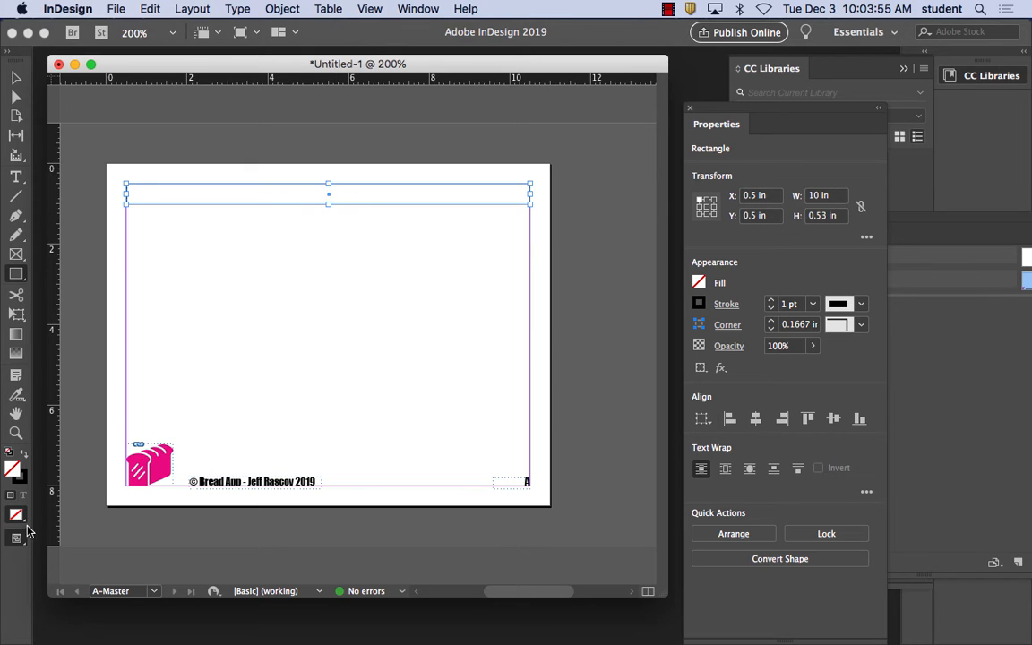
double_click(20, 476)
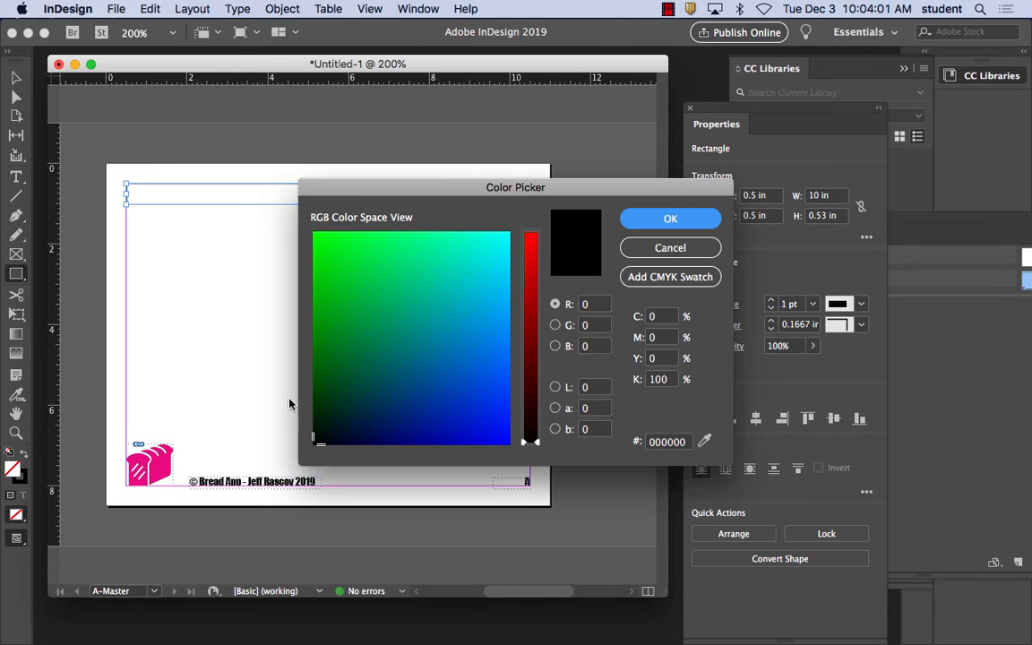
click(706, 443)
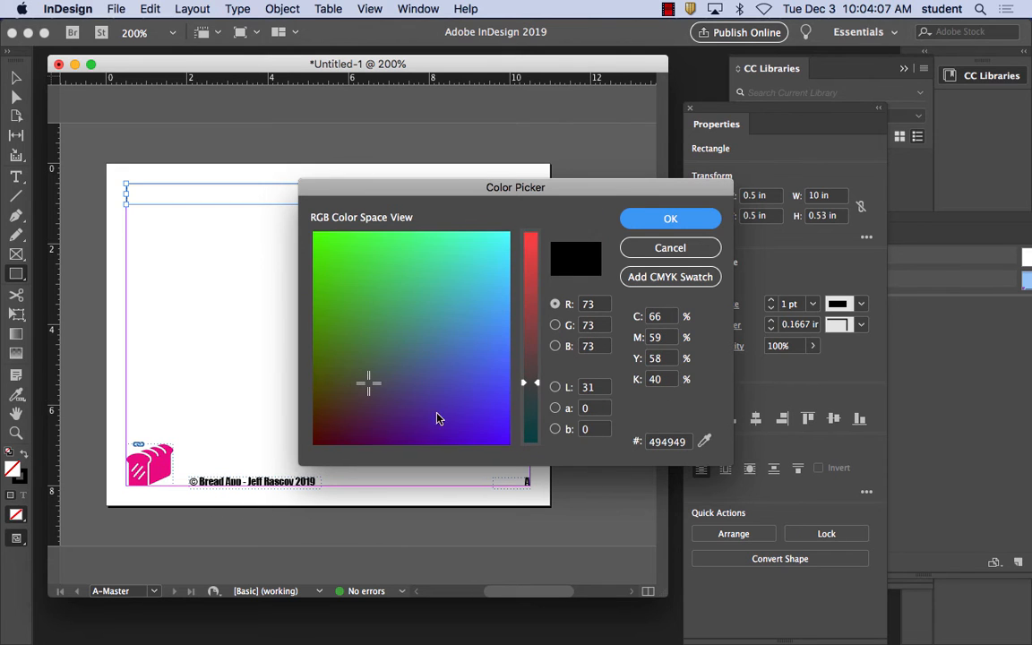
drag(361, 381, 206, 450)
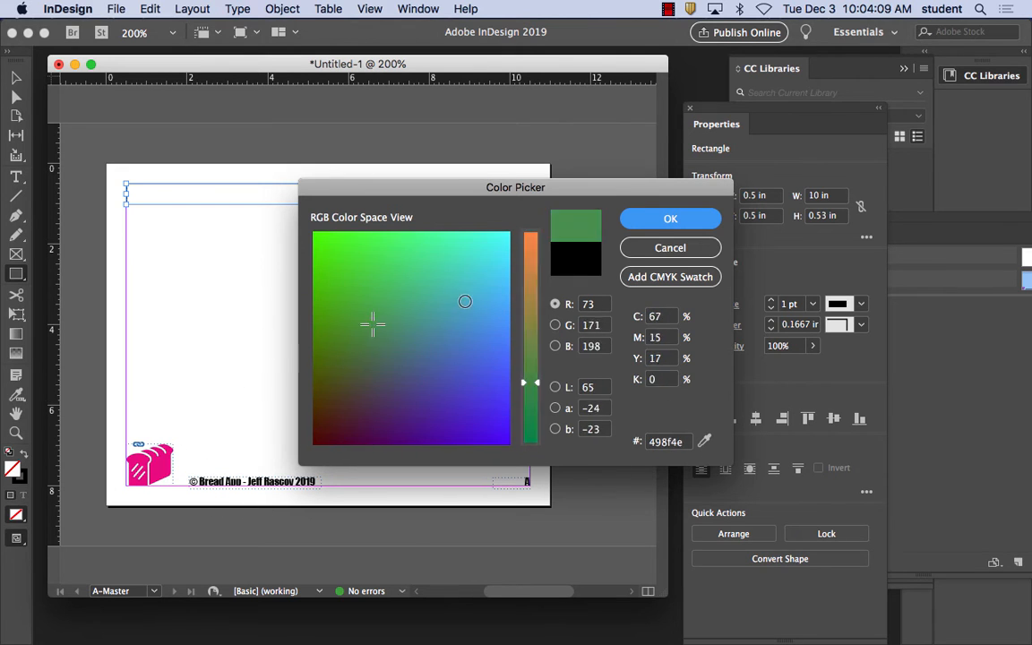
click(698, 248)
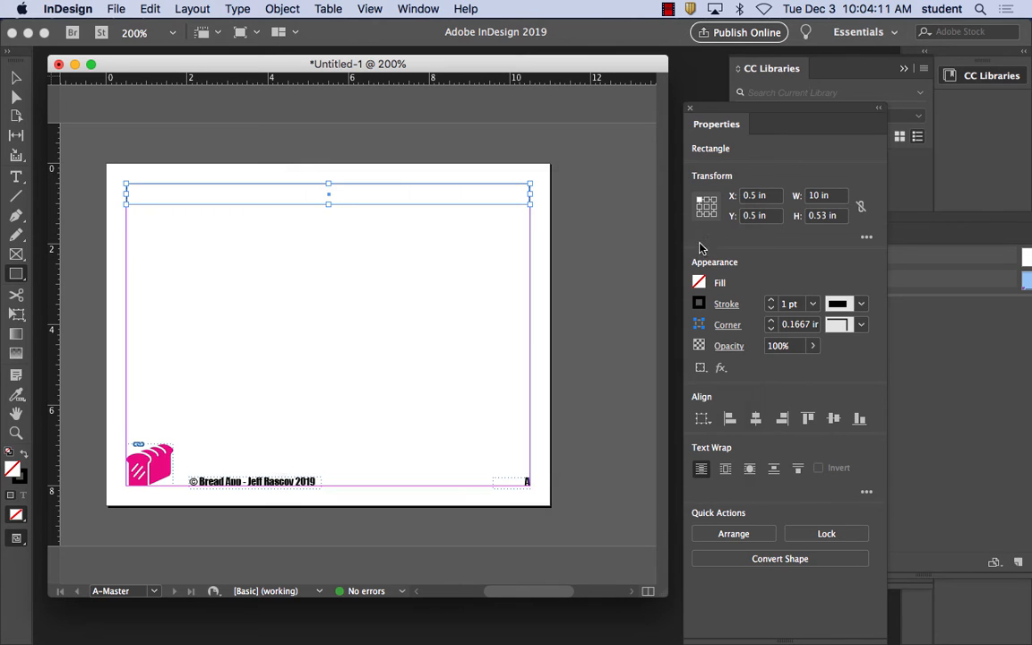
Sample a color theme from the bread icon, select its bright pink and add the theme to the swatches.
click(17, 397)
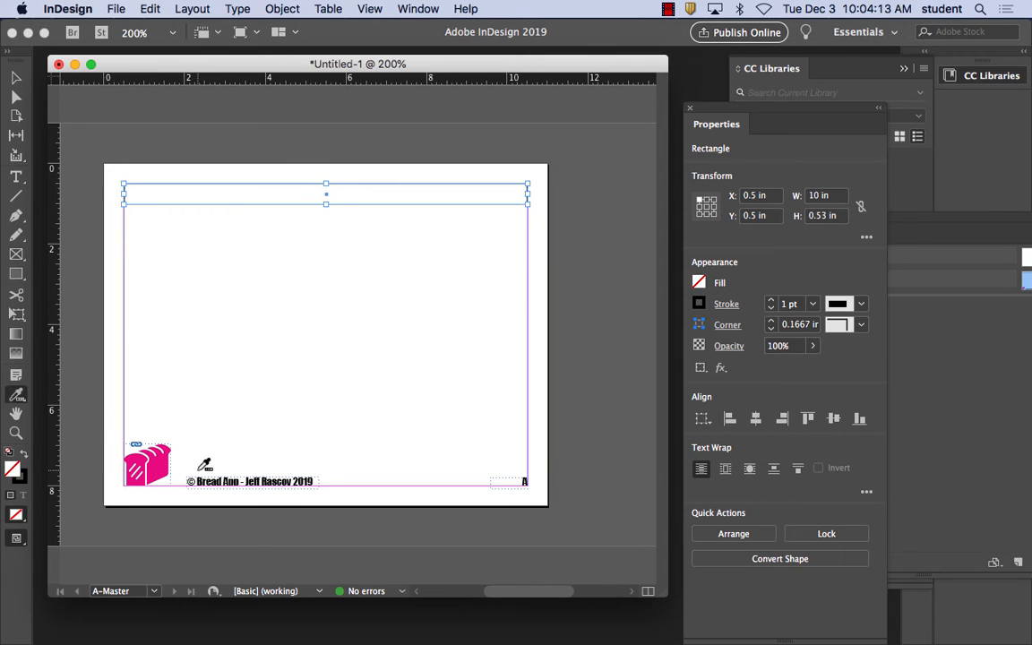
click(146, 464)
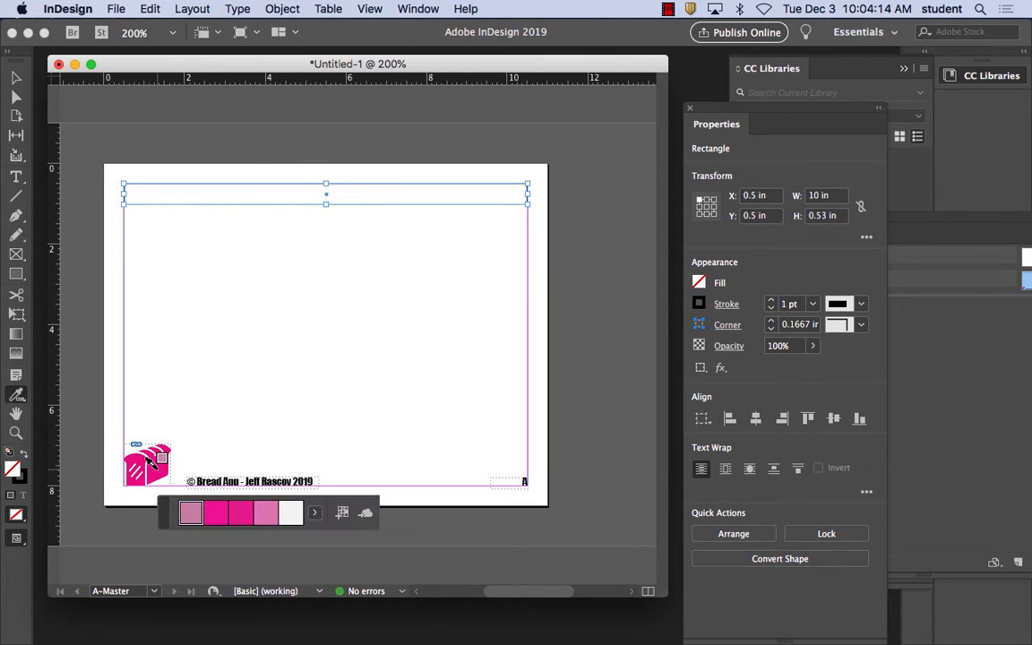
click(219, 520)
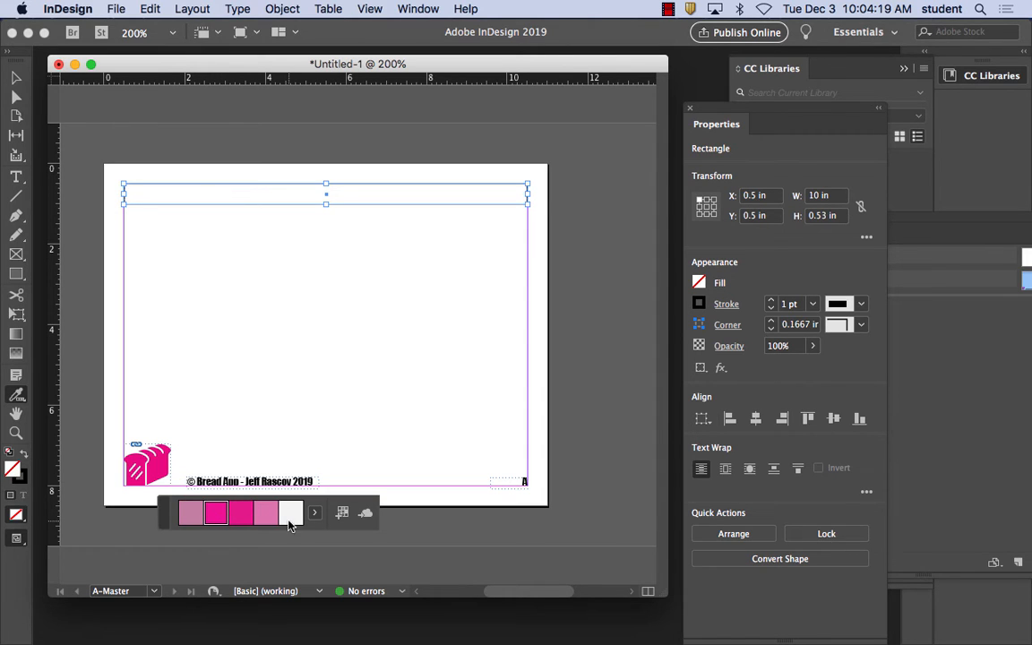
click(342, 514)
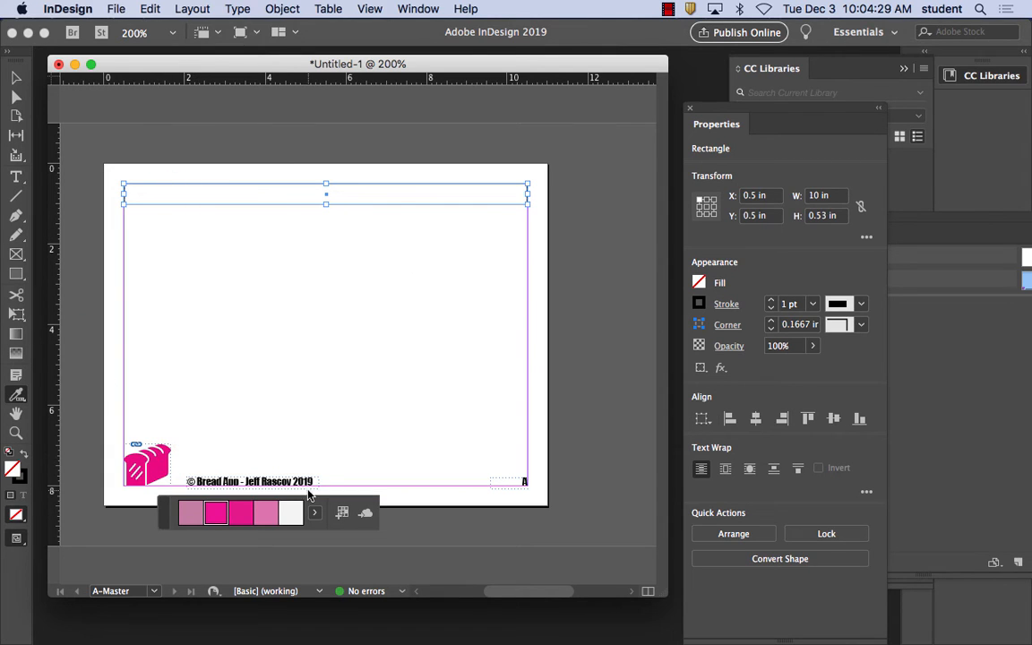
Fill the top rectangle with the pink sampled from the bread icon using the Color Picker's eyedropper.
double_click(13, 474)
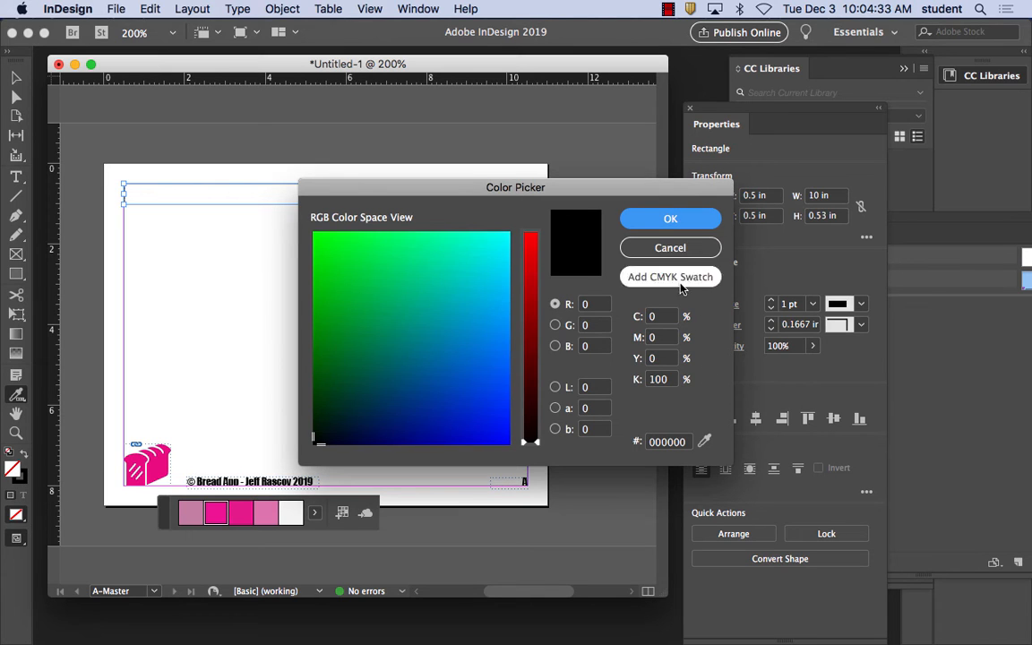
click(705, 442)
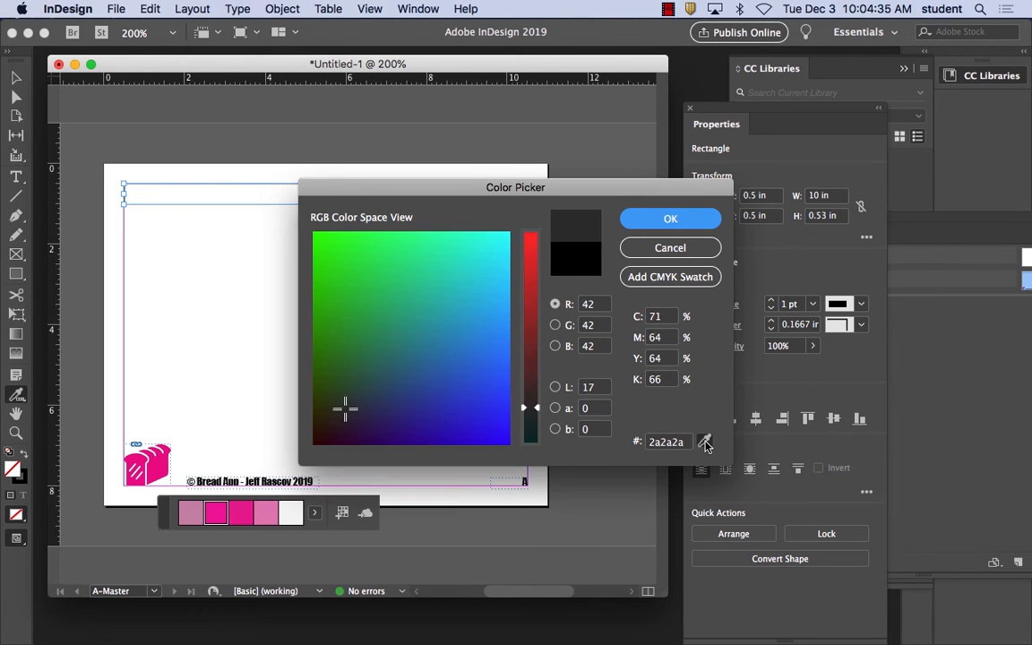
click(613, 454)
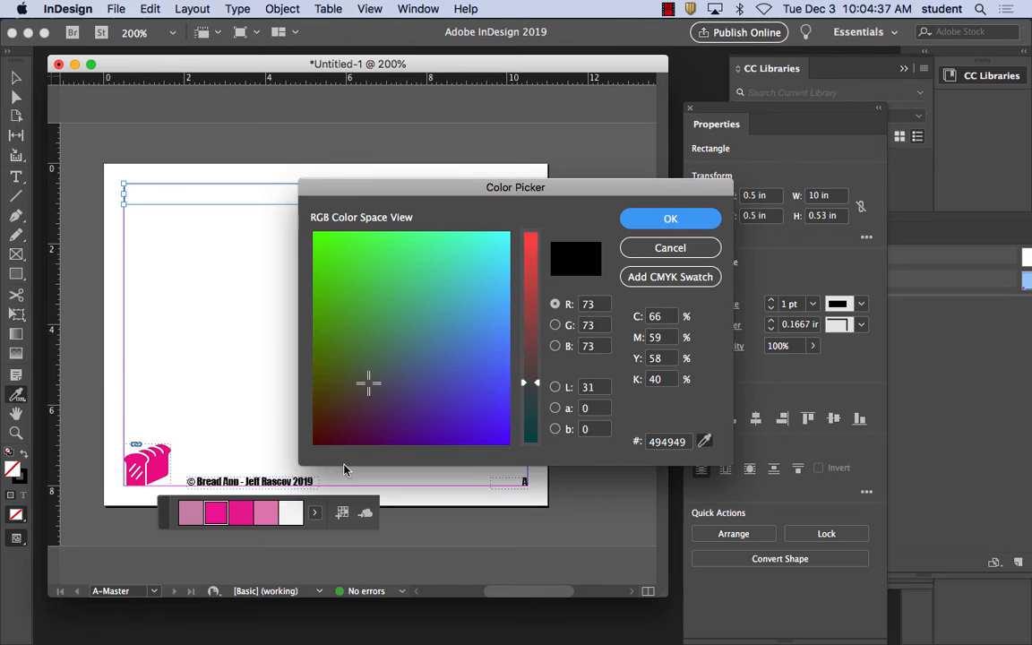
drag(344, 471, 146, 466)
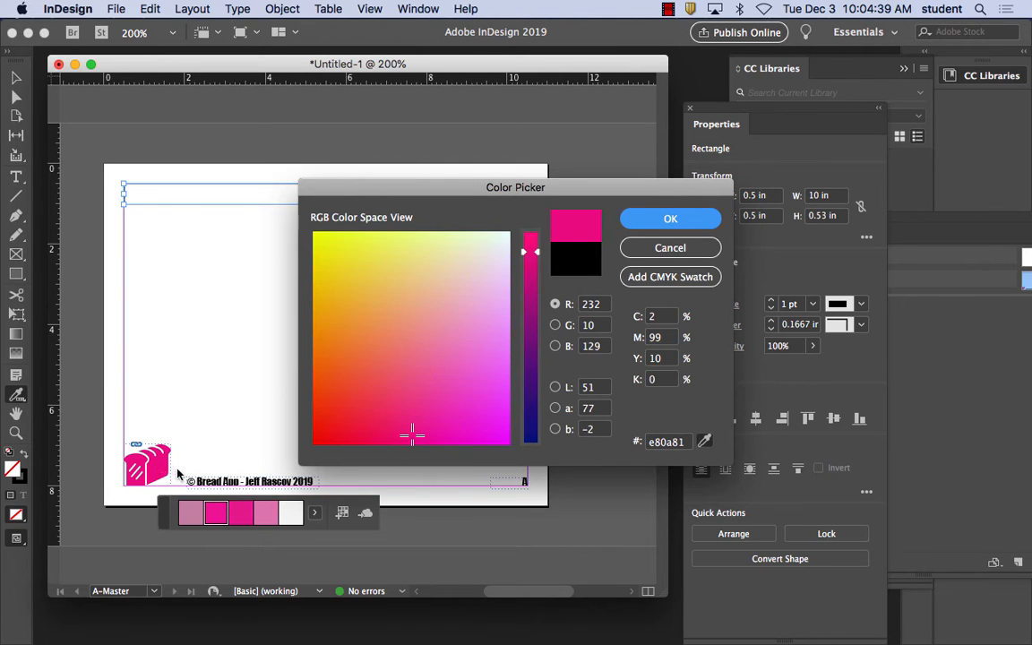
click(240, 461)
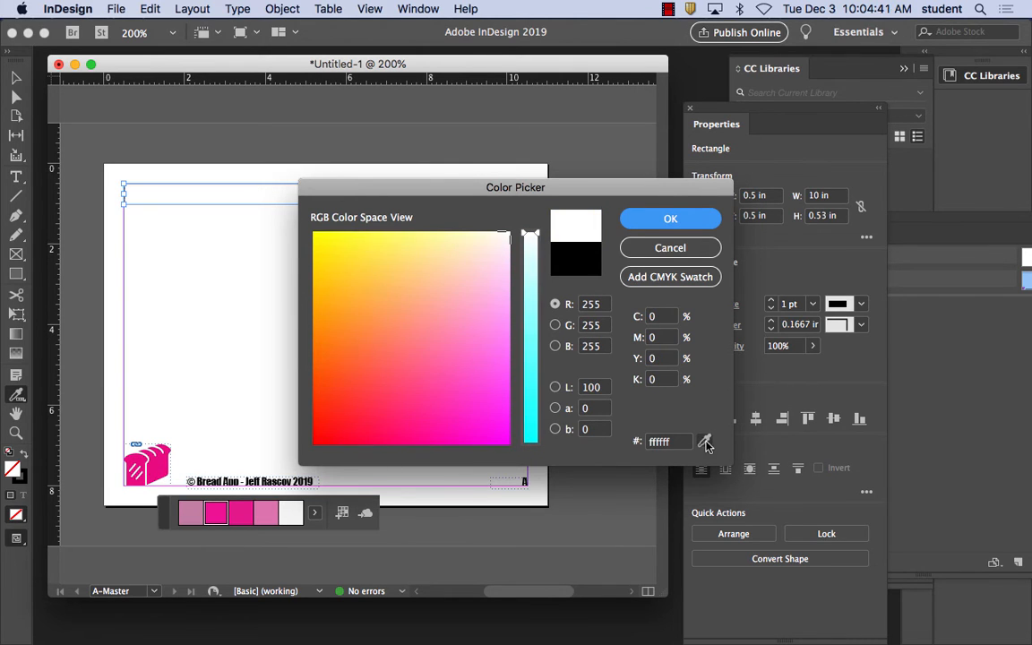
click(705, 445)
drag(705, 446, 152, 469)
click(685, 218)
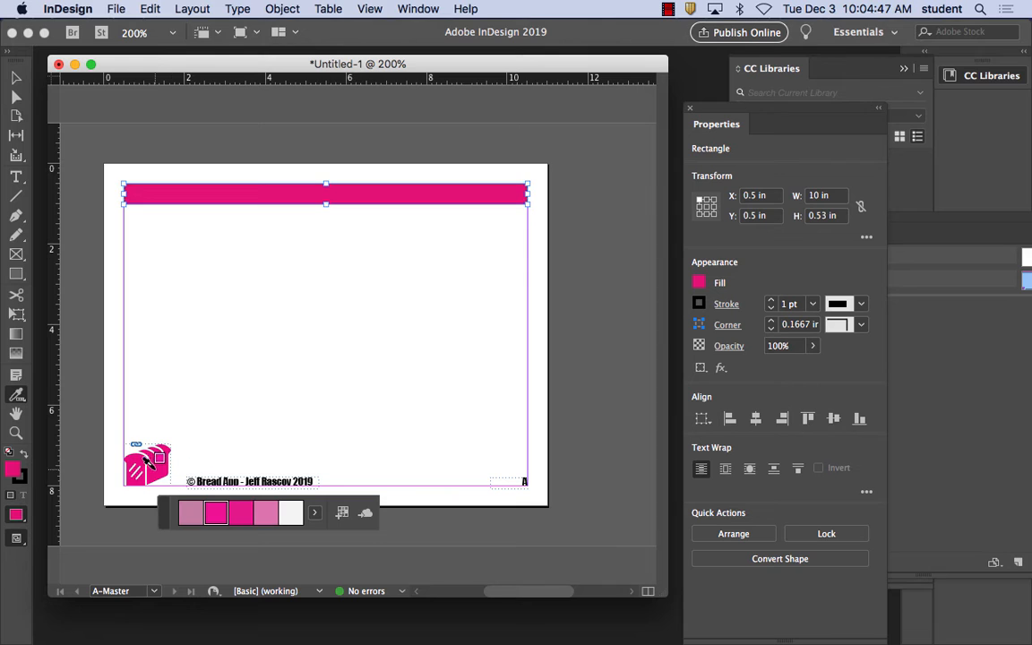
click(16, 77)
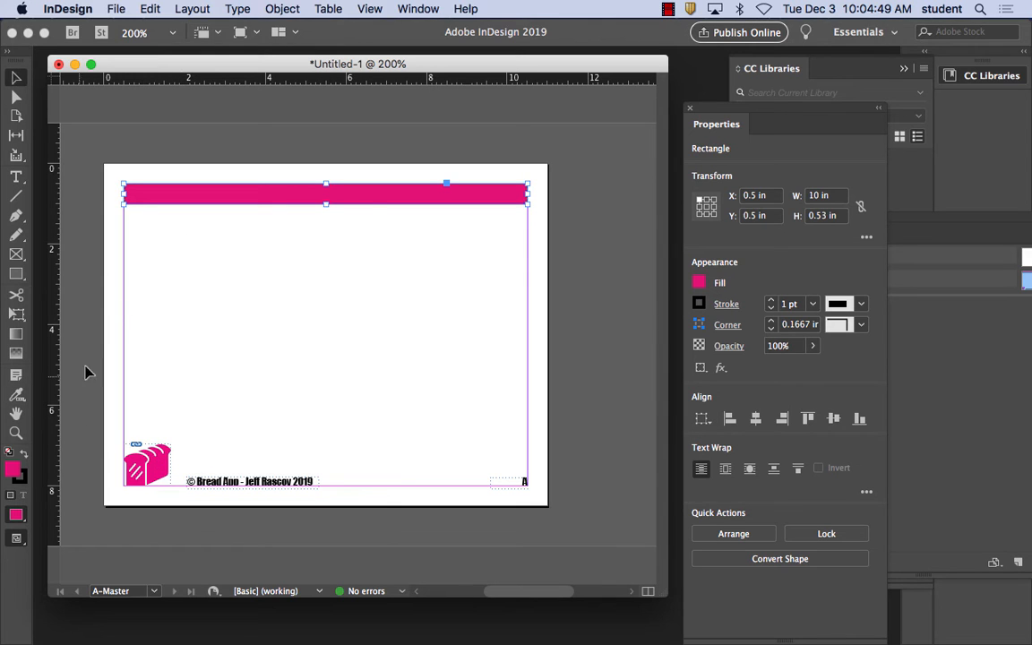
scroll(77, 377, right, 1)
click(23, 480)
double_click(22, 478)
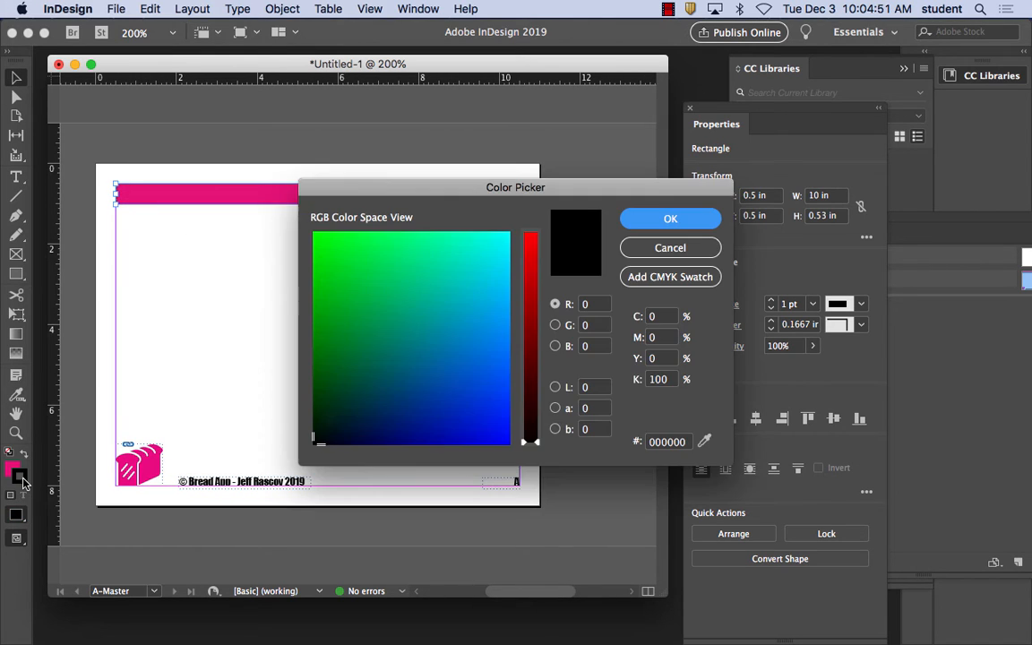
click(668, 246)
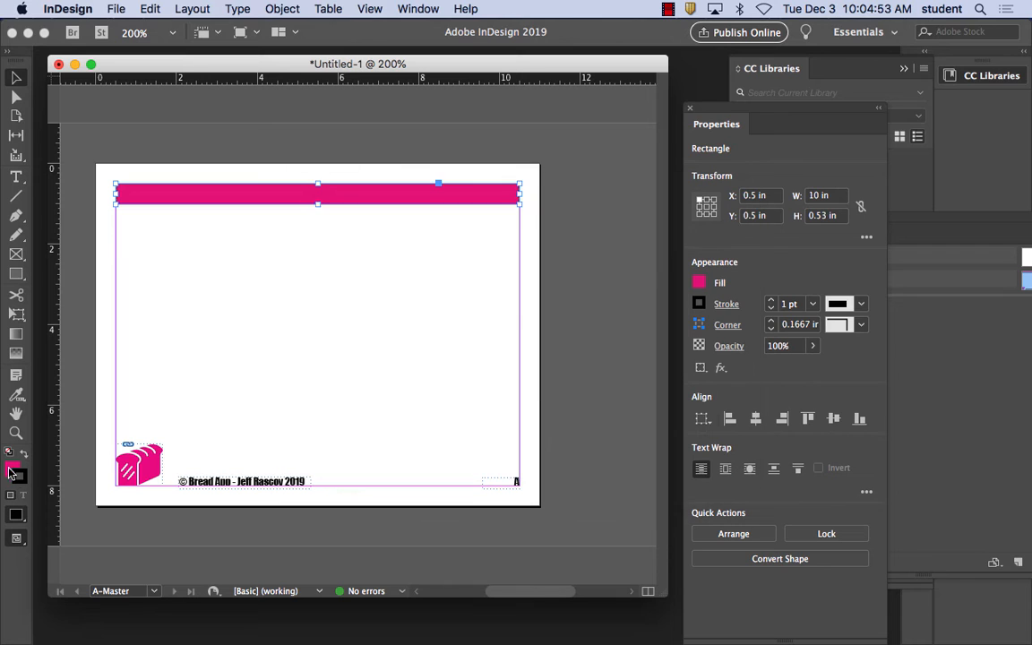
click(9, 453)
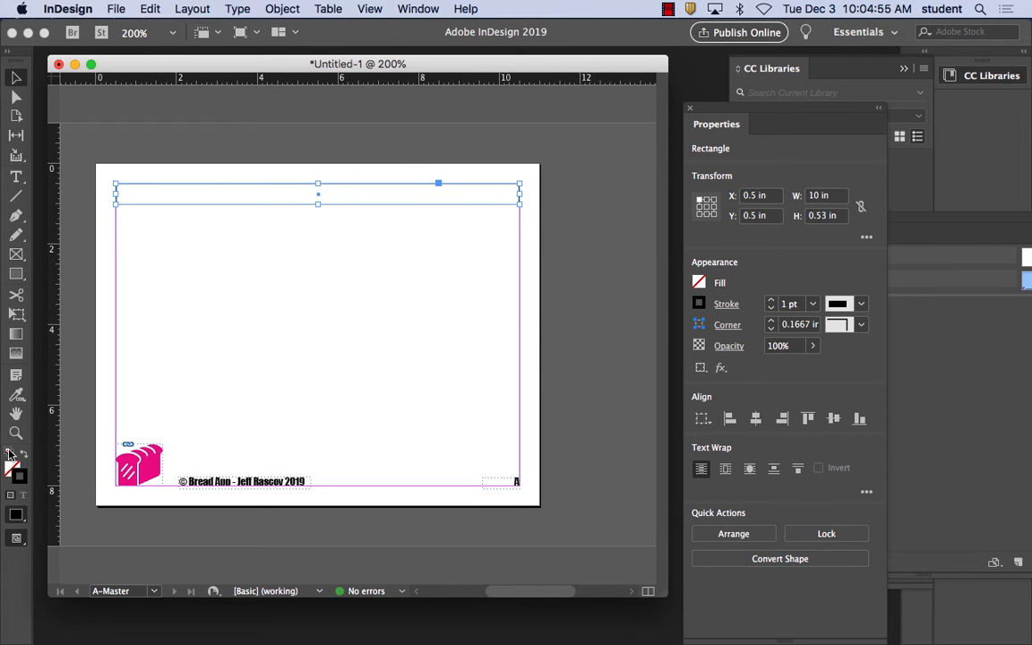
click(149, 9)
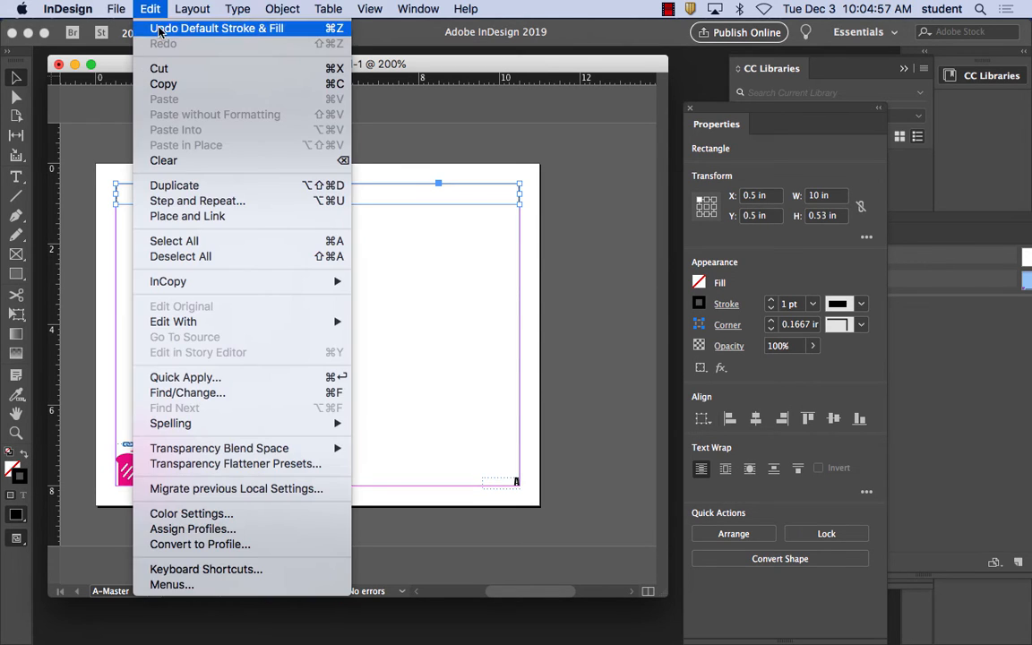
click(148, 26)
double_click(18, 479)
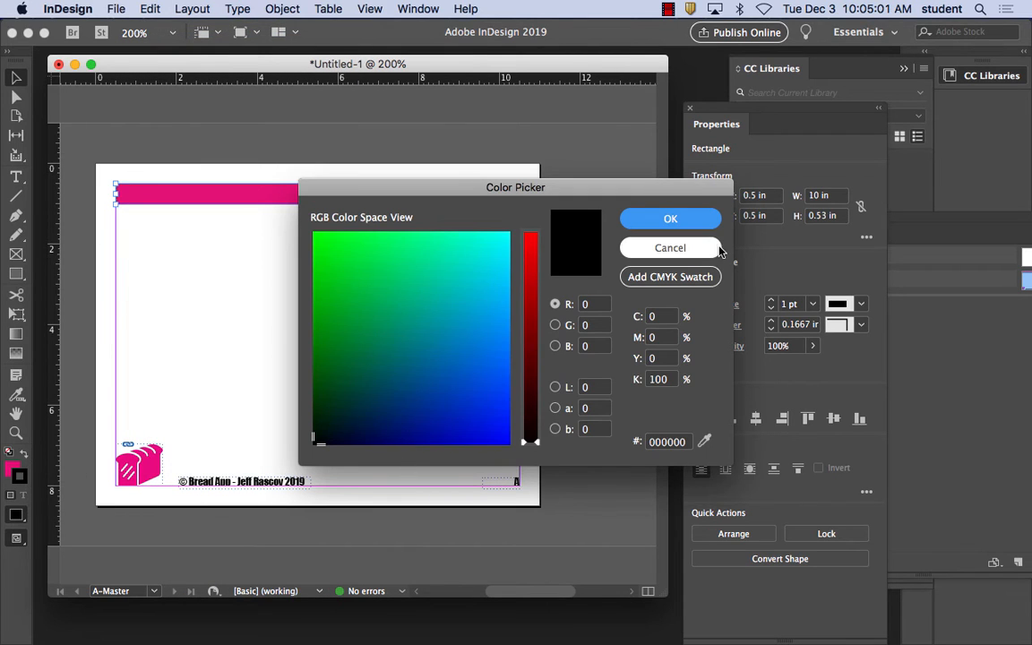
click(688, 250)
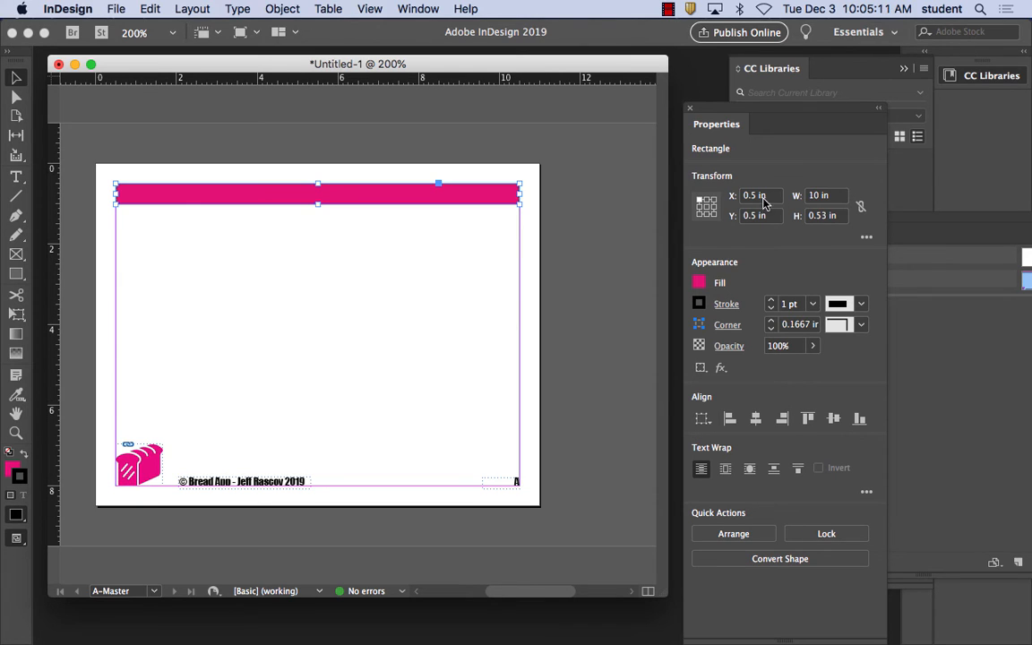
Change the pink bar's outline to the slanted-hash stroke type.
click(862, 305)
click(866, 309)
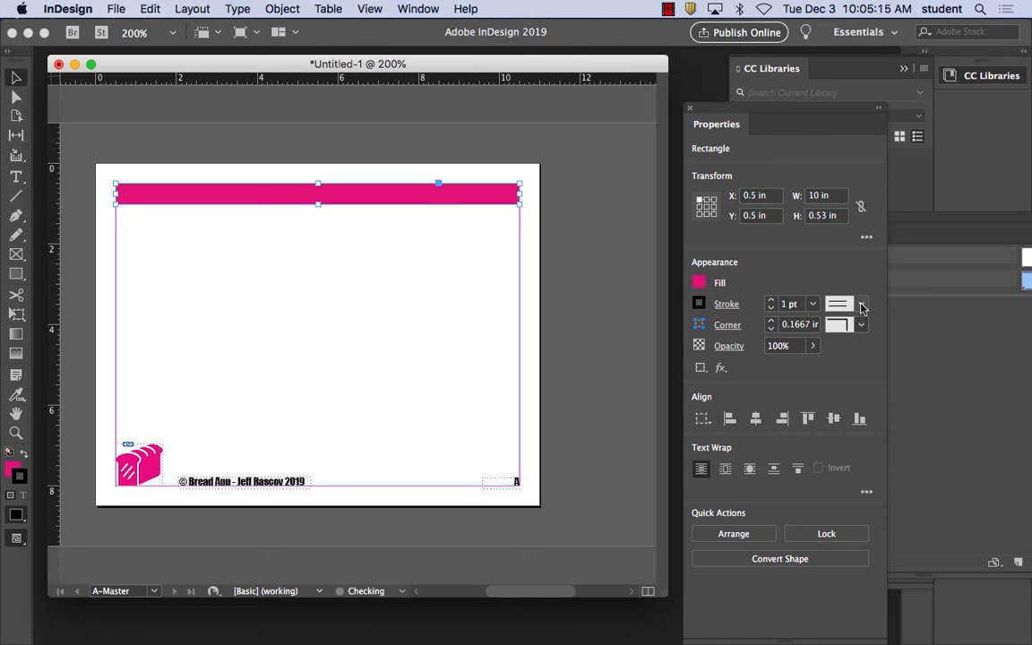
click(862, 307)
click(862, 306)
Set the pink bar's stroke color to [None] and lower its bottom edge slightly to make the bar taller.
click(700, 304)
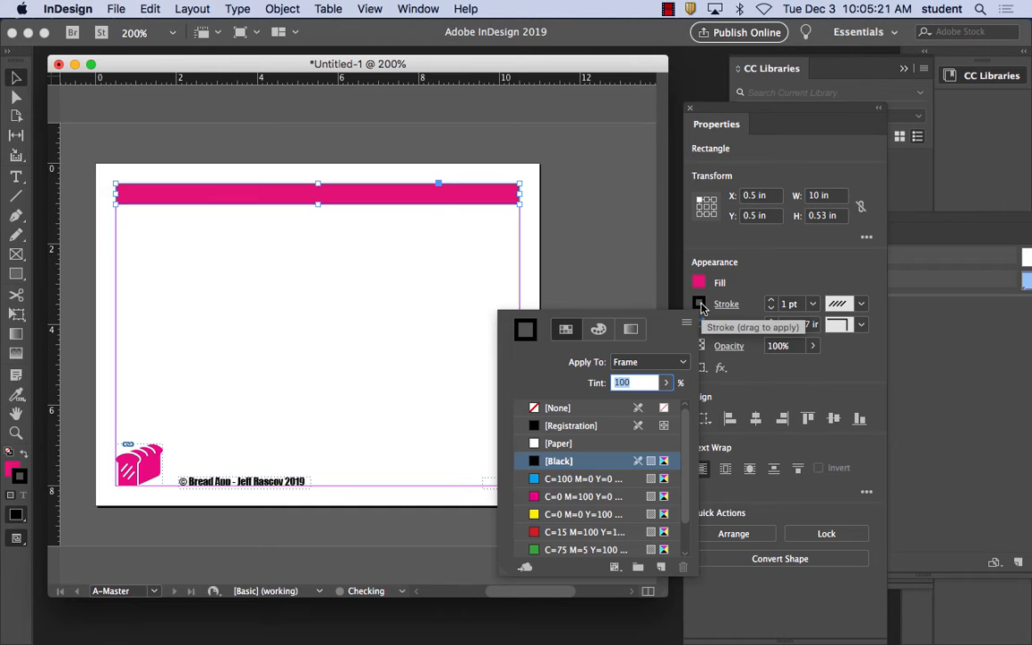
click(565, 408)
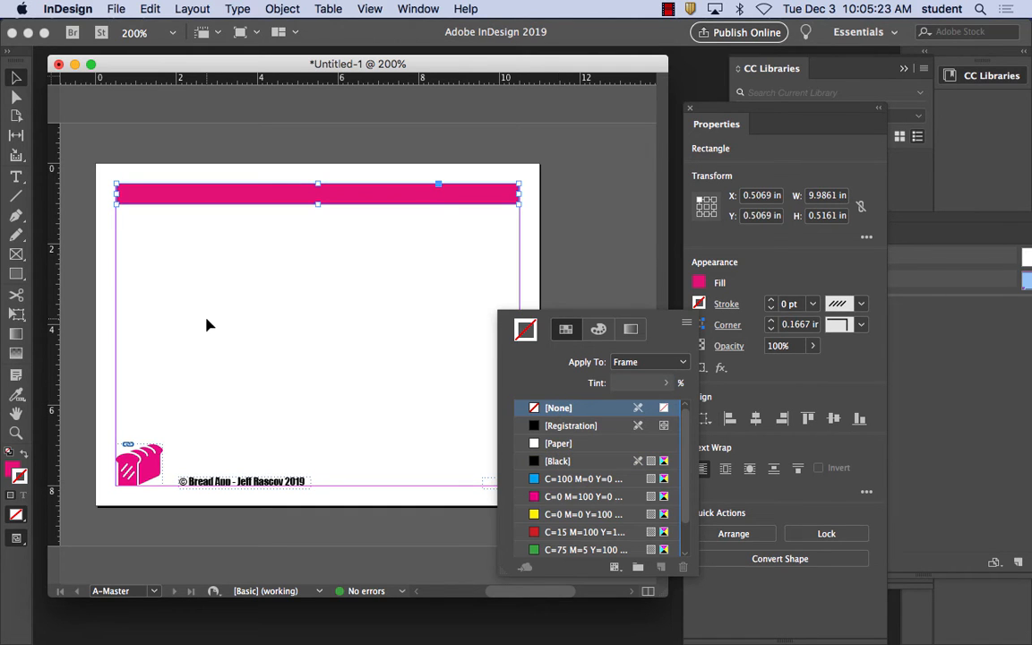
click(247, 231)
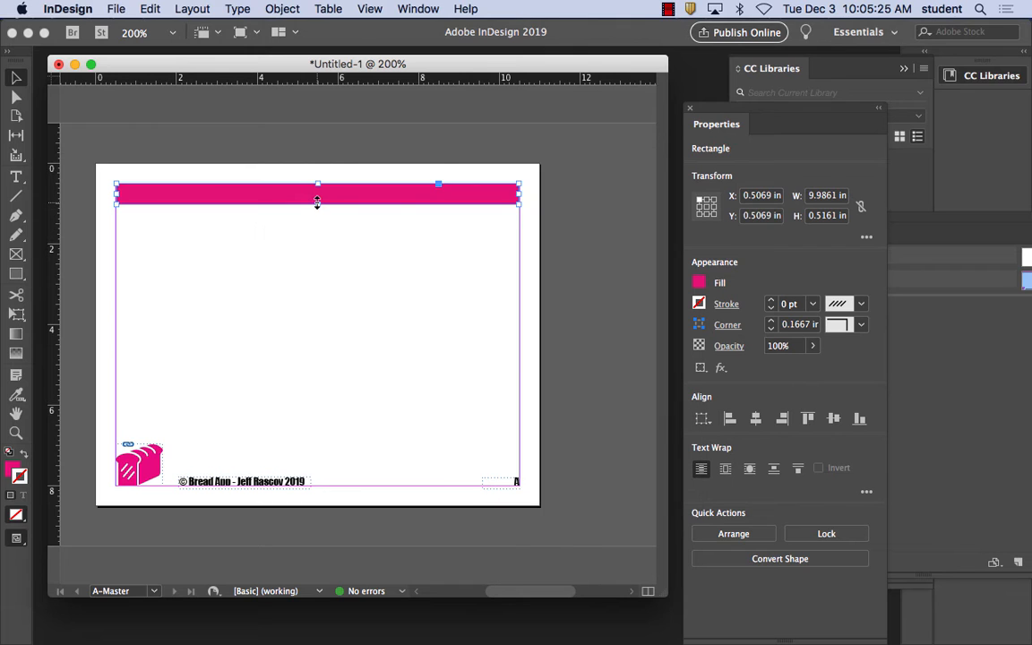
drag(318, 204, 316, 209)
click(276, 277)
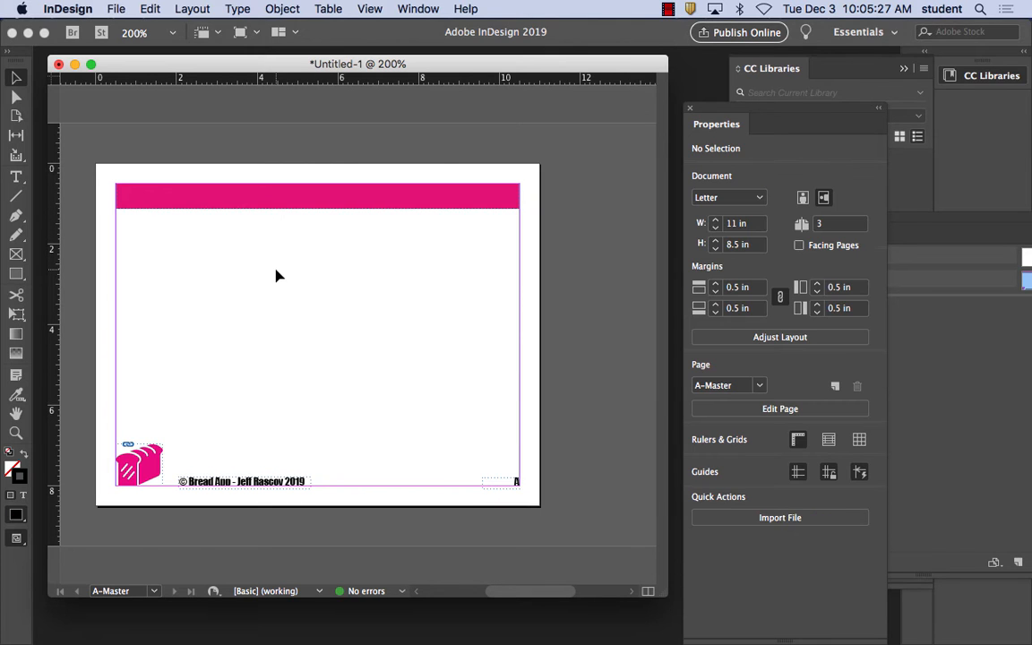
Try starting text inside the pink bar, and undo its conversion into a text frame.
key(super+equal)
scroll(276, 276, left, 5)
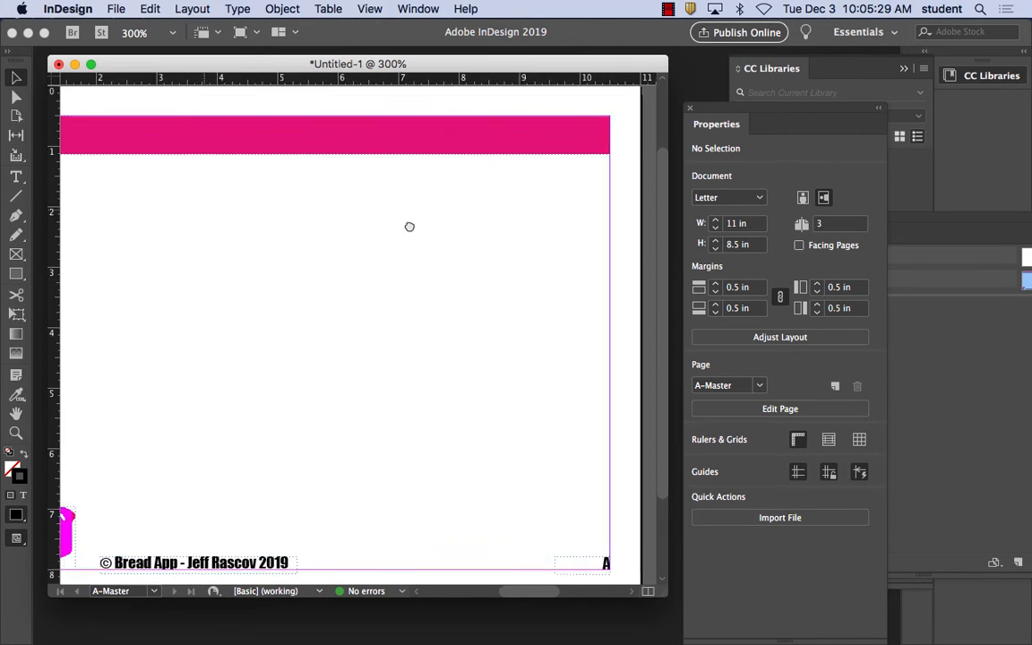
scroll(346, 261, up, 2)
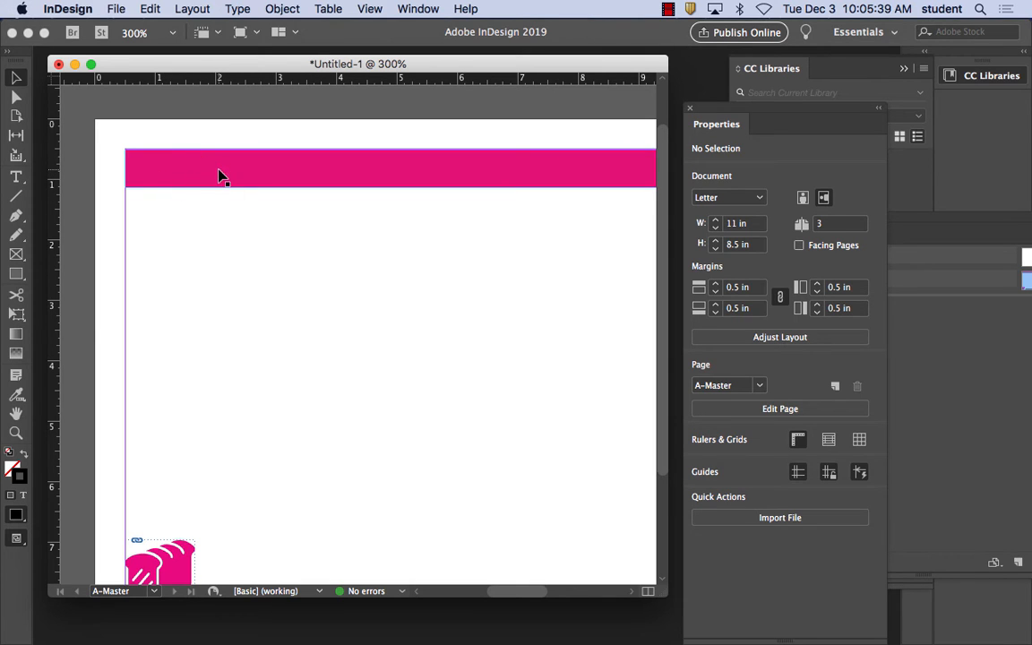
click(17, 177)
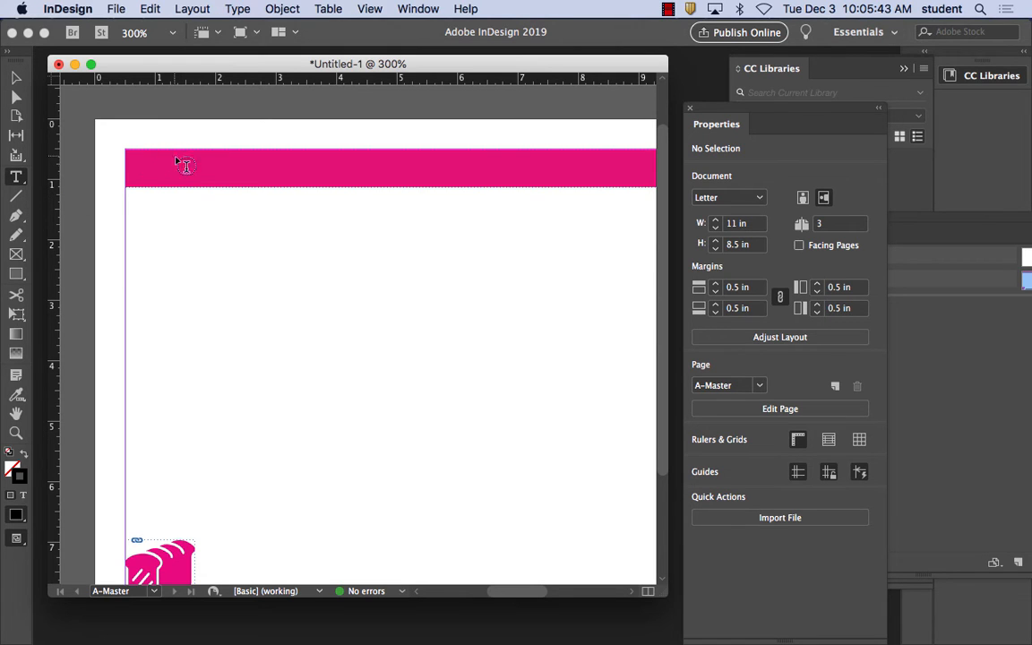
click(151, 160)
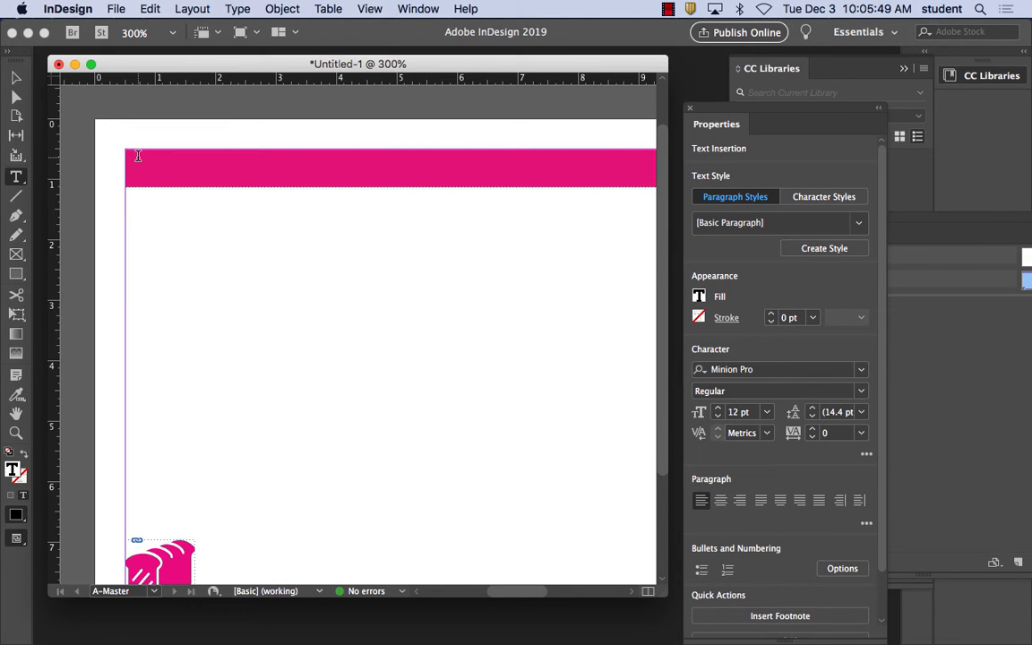
click(139, 8)
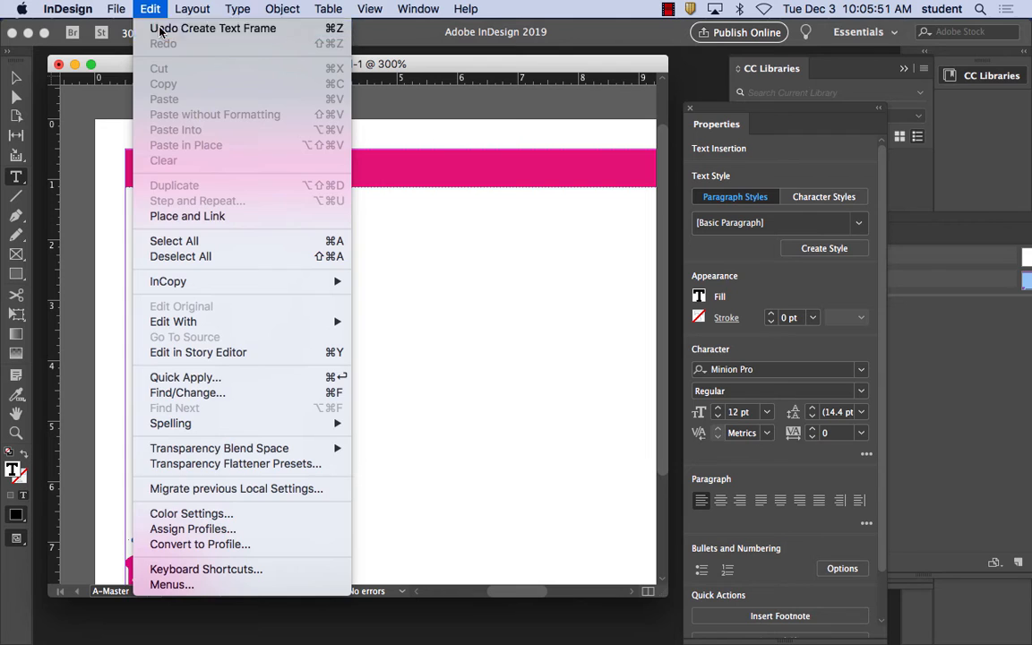
click(161, 30)
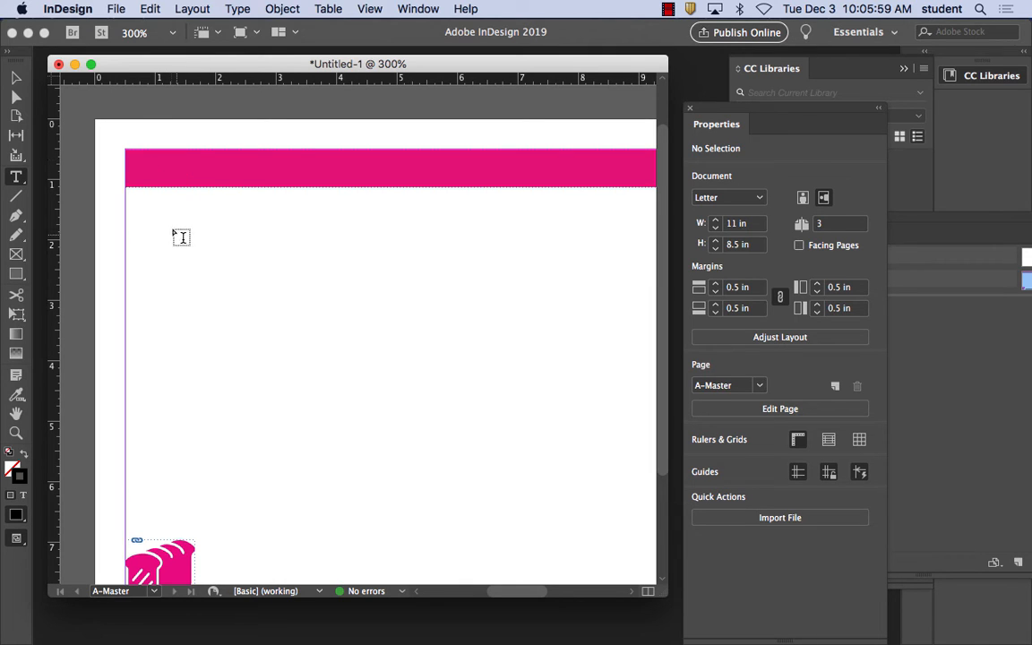
Create a text frame about 3.5 in wide below the pink bar, enter "SOME TEXT" and select that text.
mouse_move(142, 222)
mouse_down()
mouse_move(187, 237)
mouse_move(352, 245)
mouse_up()
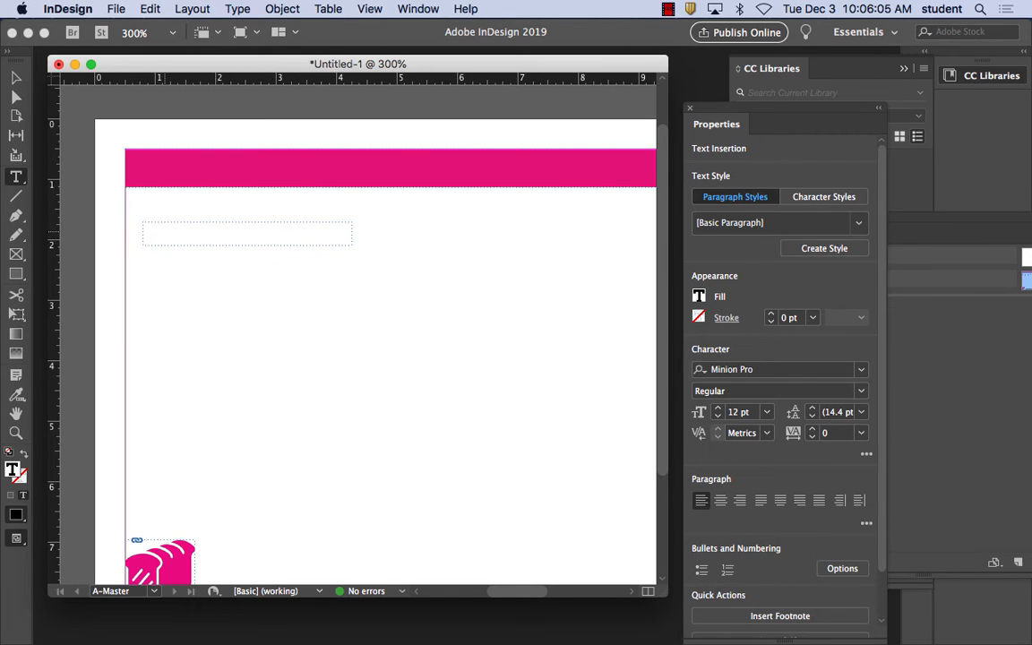
text(SOME TEXT)
drag(208, 226, 120, 228)
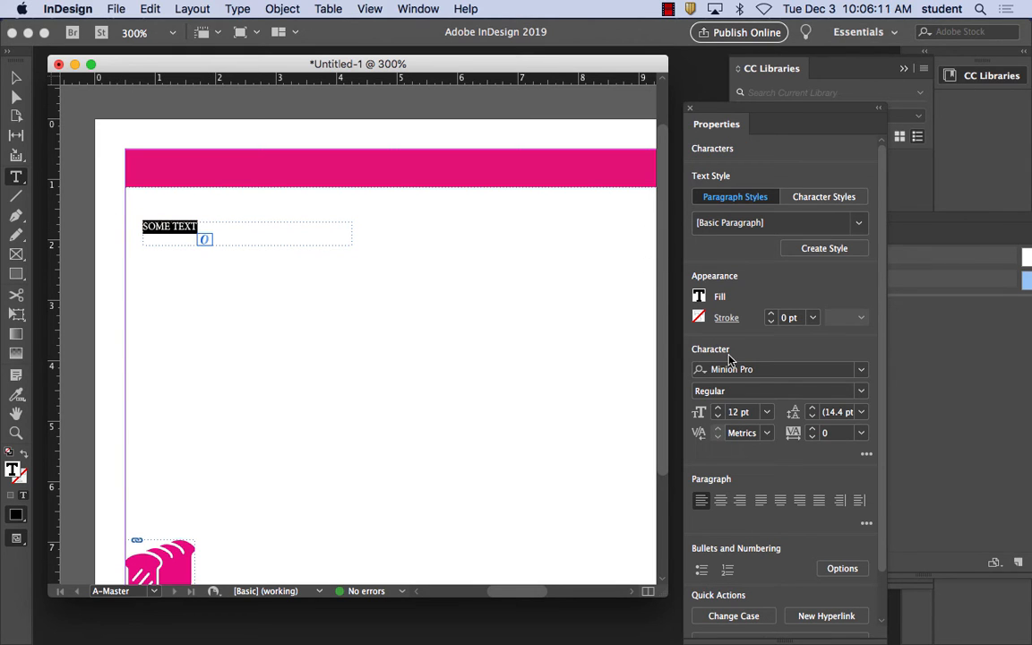
Set the font size of "SOME TEXT" to 24 pt.
click(767, 411)
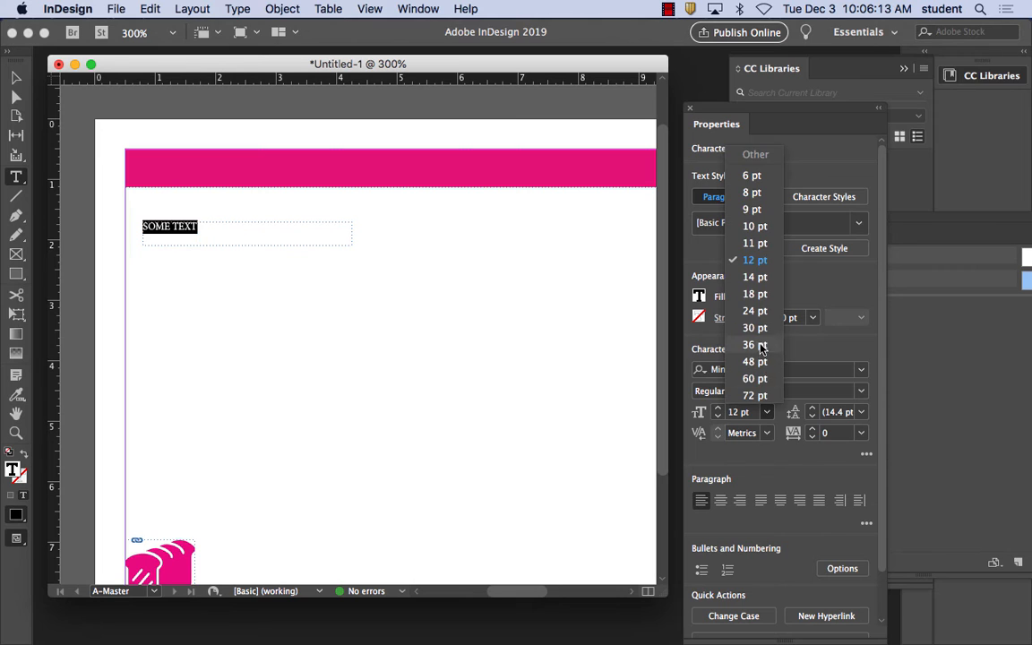
click(761, 341)
click(767, 412)
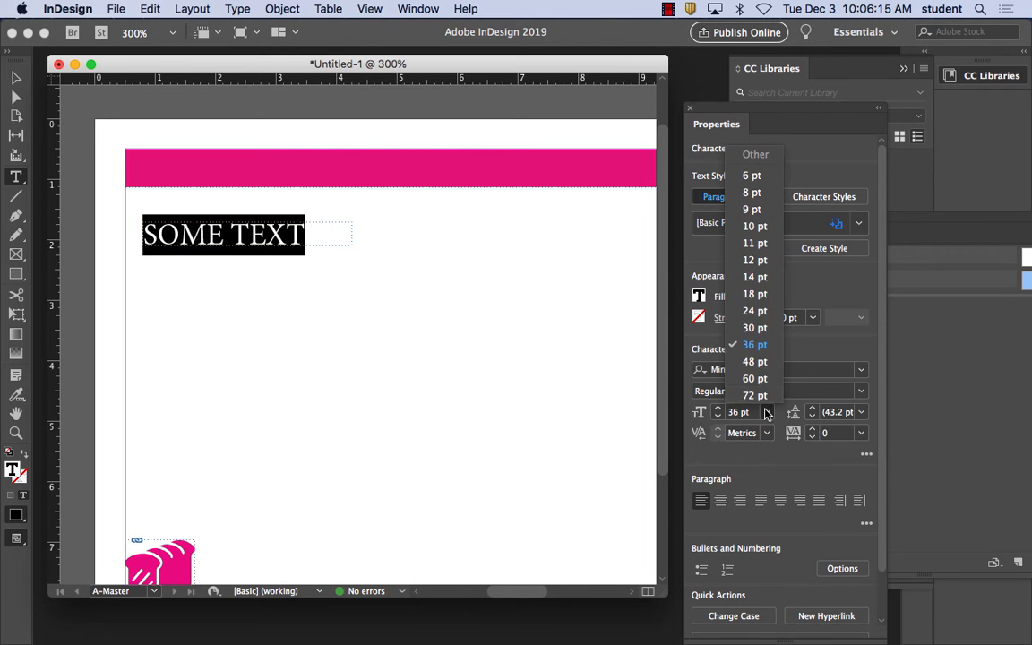
click(757, 314)
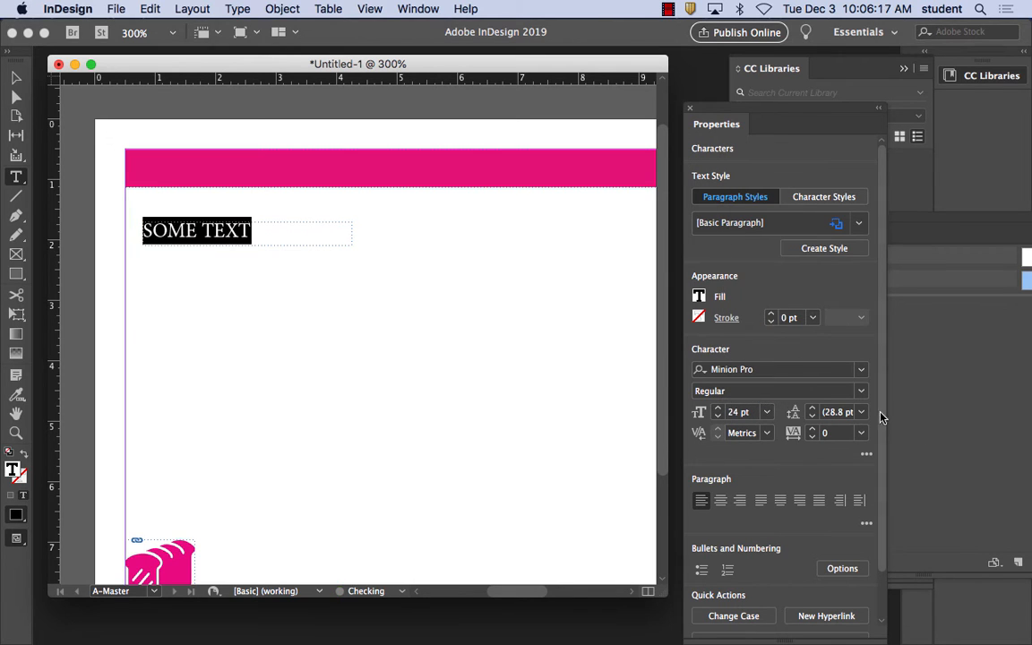
Change the font of "SOME TEXT" to Palatino Bold.
click(860, 369)
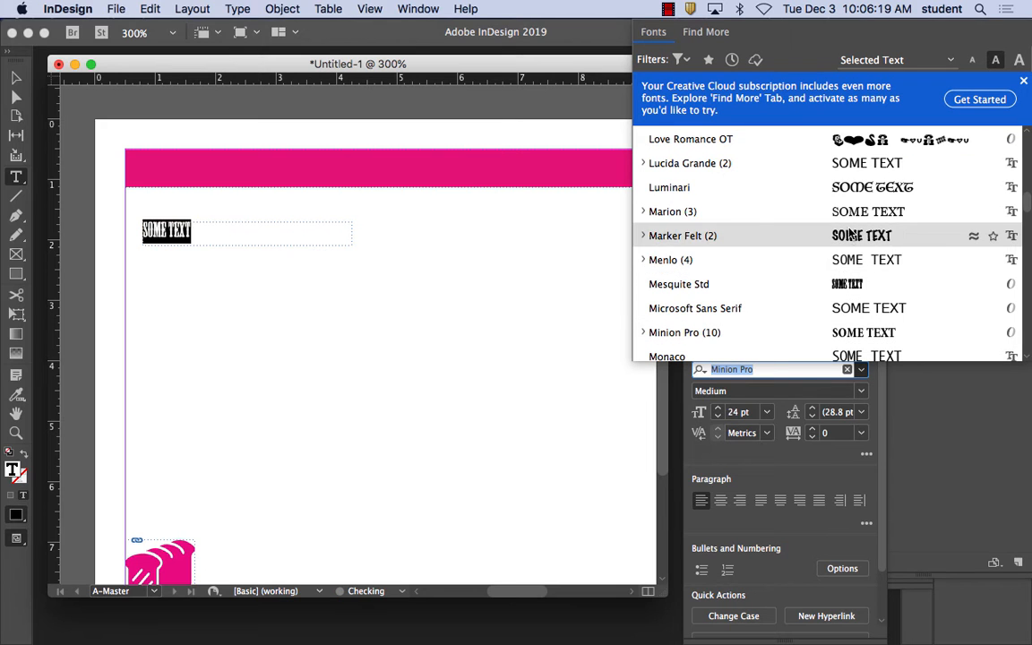
scroll(852, 306, down, 15)
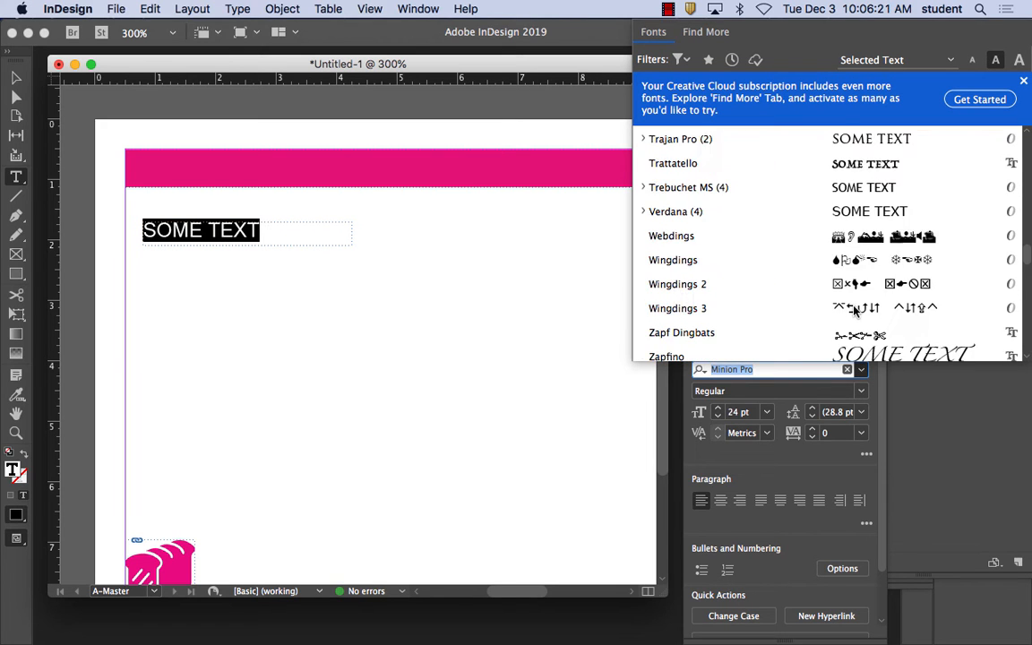
scroll(853, 309, up, 20)
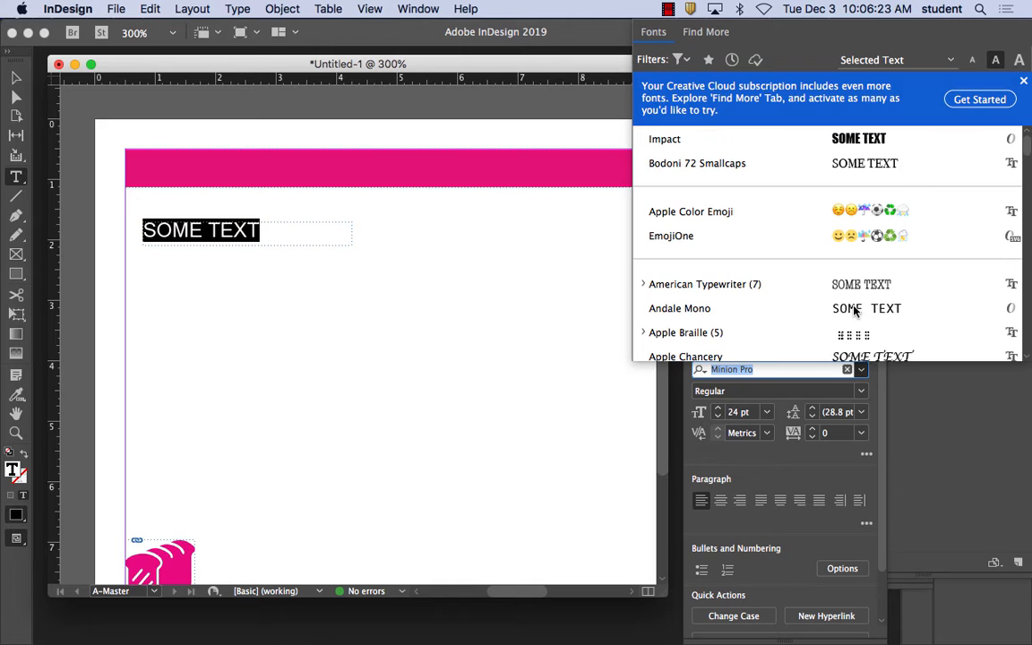
scroll(854, 309, down, 8)
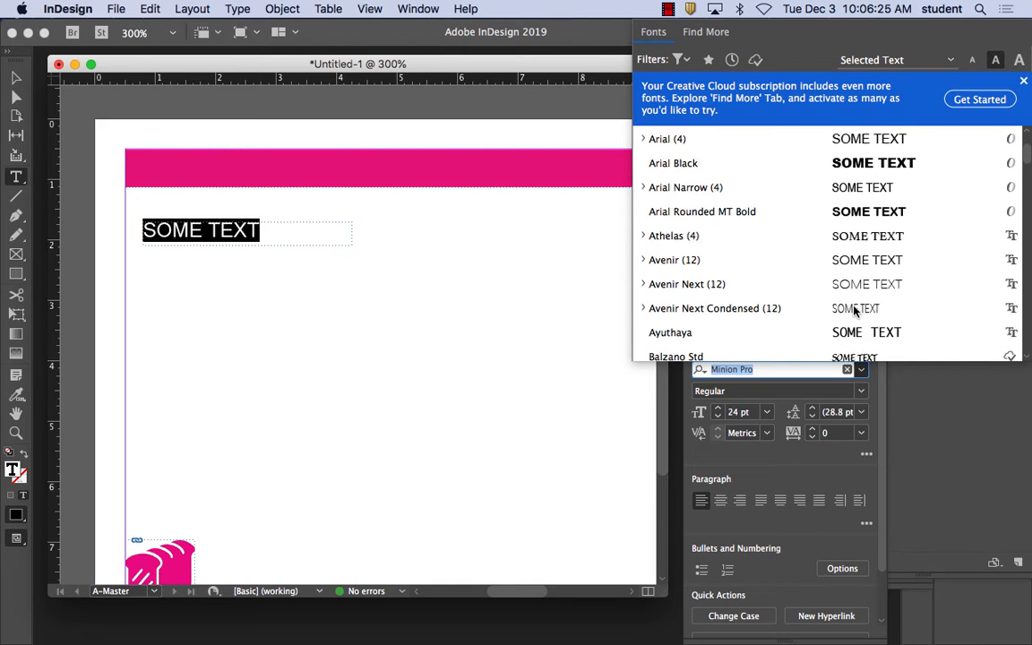
scroll(854, 309, down, 8)
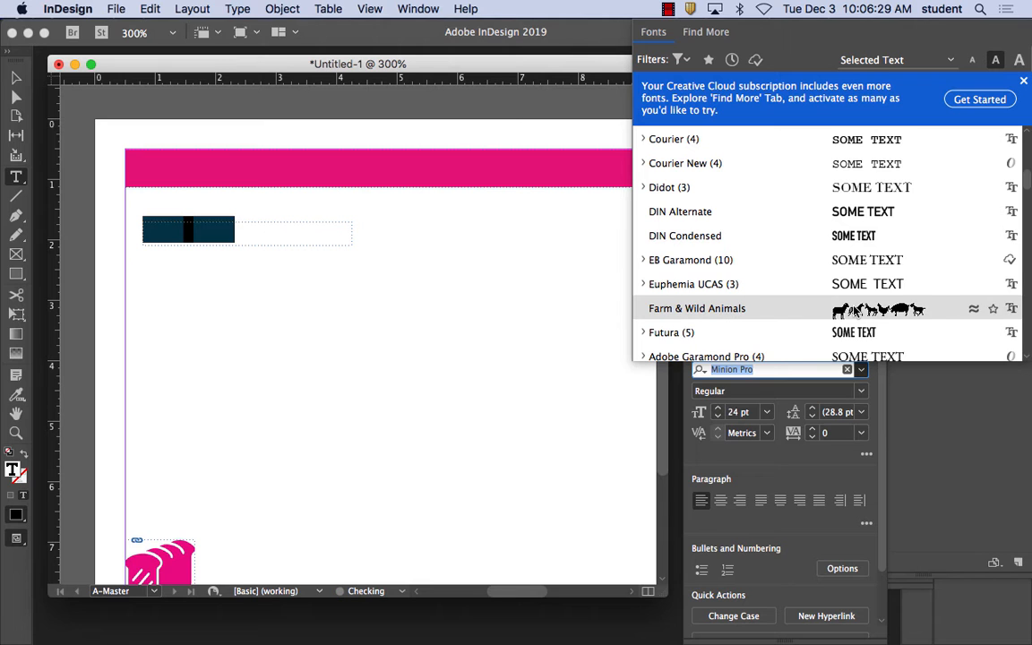
scroll(854, 309, down, 15)
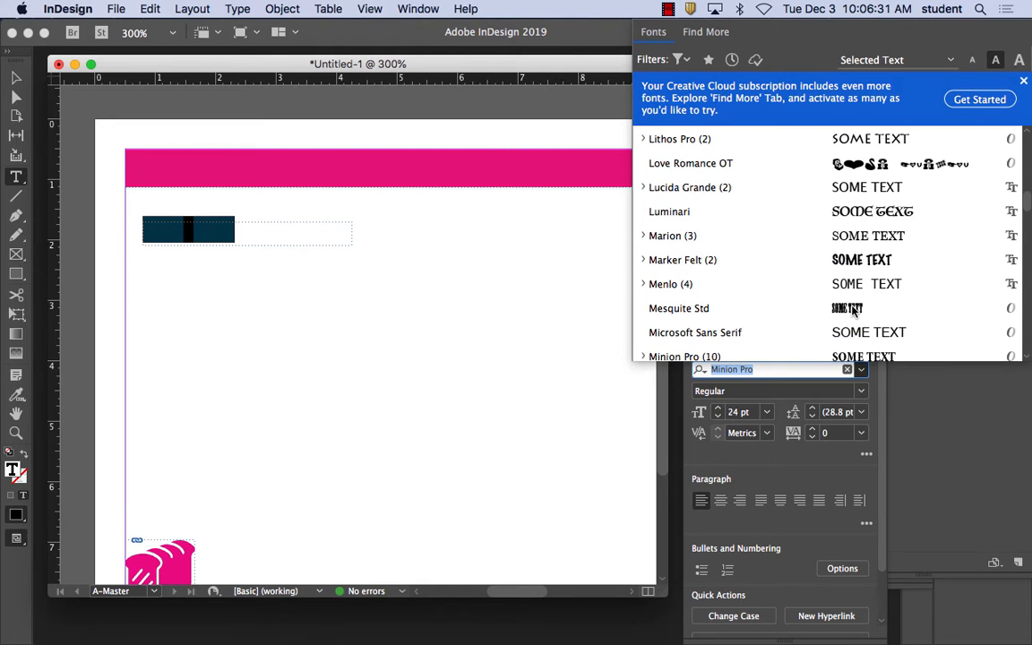
scroll(854, 309, down, 16)
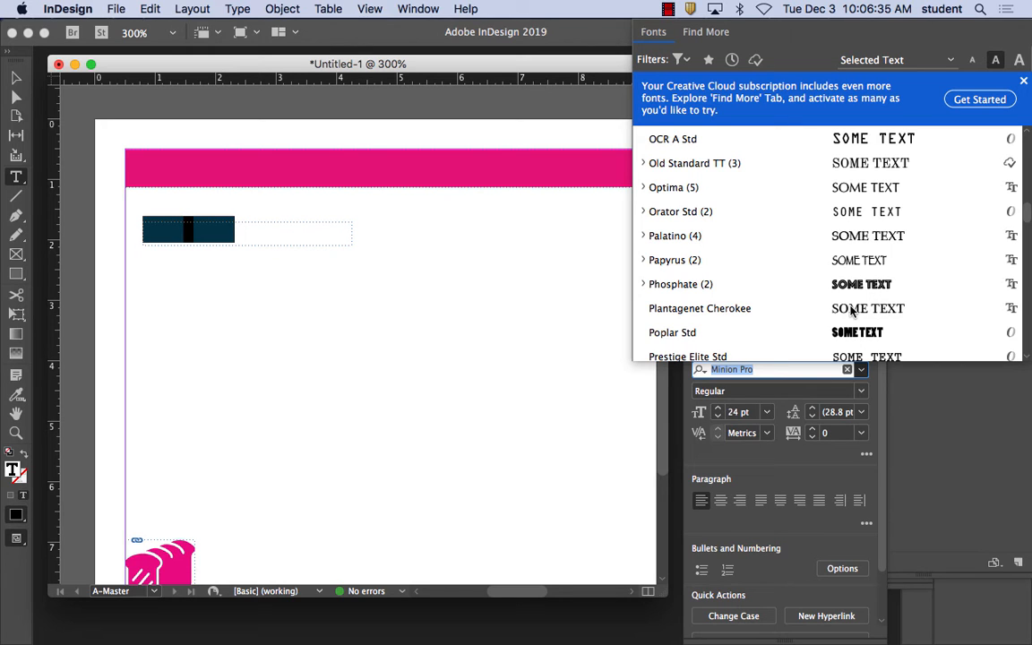
click(644, 236)
click(668, 309)
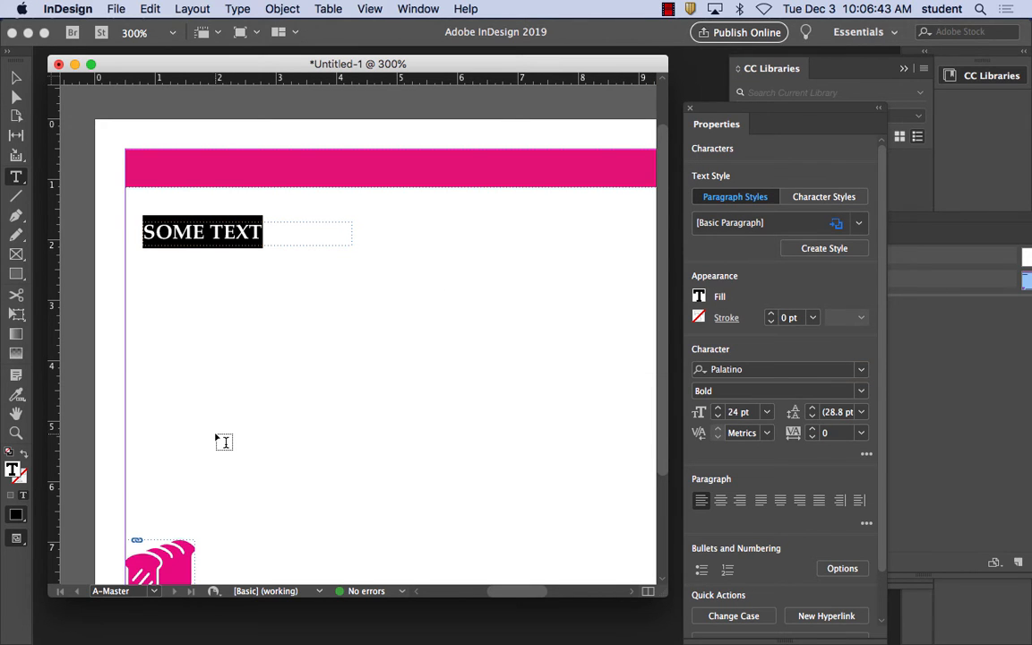
Set the fill color of "SOME TEXT" to the [Paper] swatch.
click(699, 296)
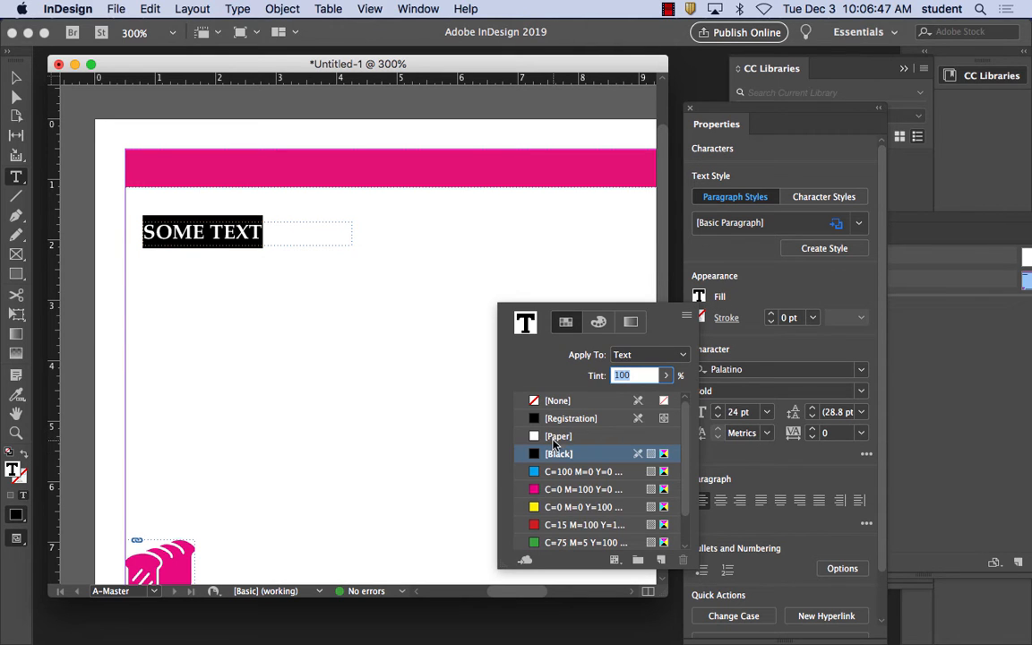
click(557, 439)
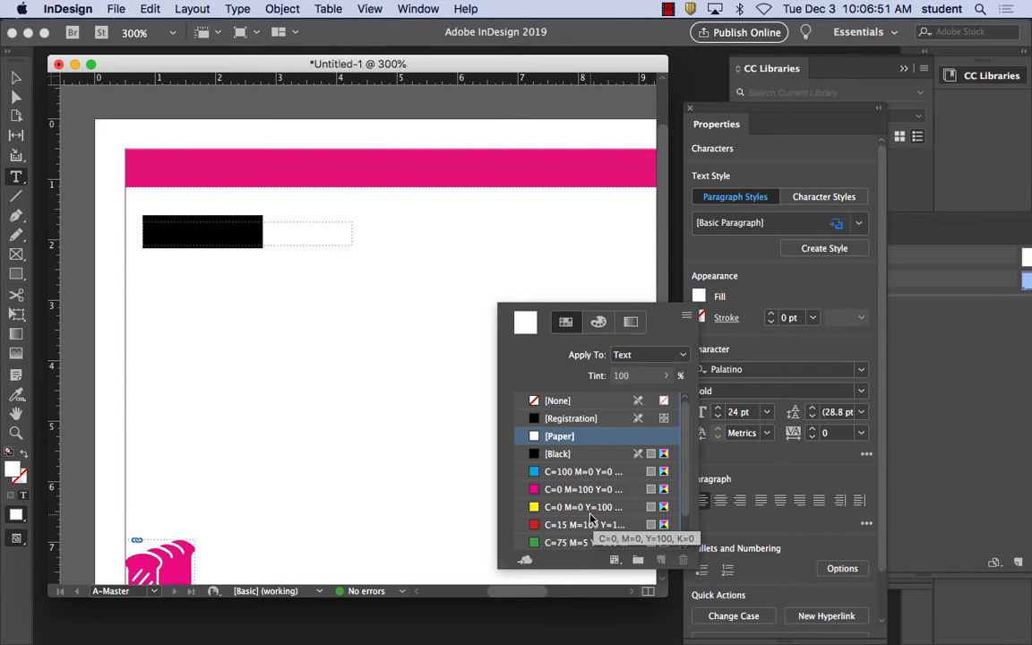
scroll(697, 524, down, 2)
scroll(698, 524, up, 2)
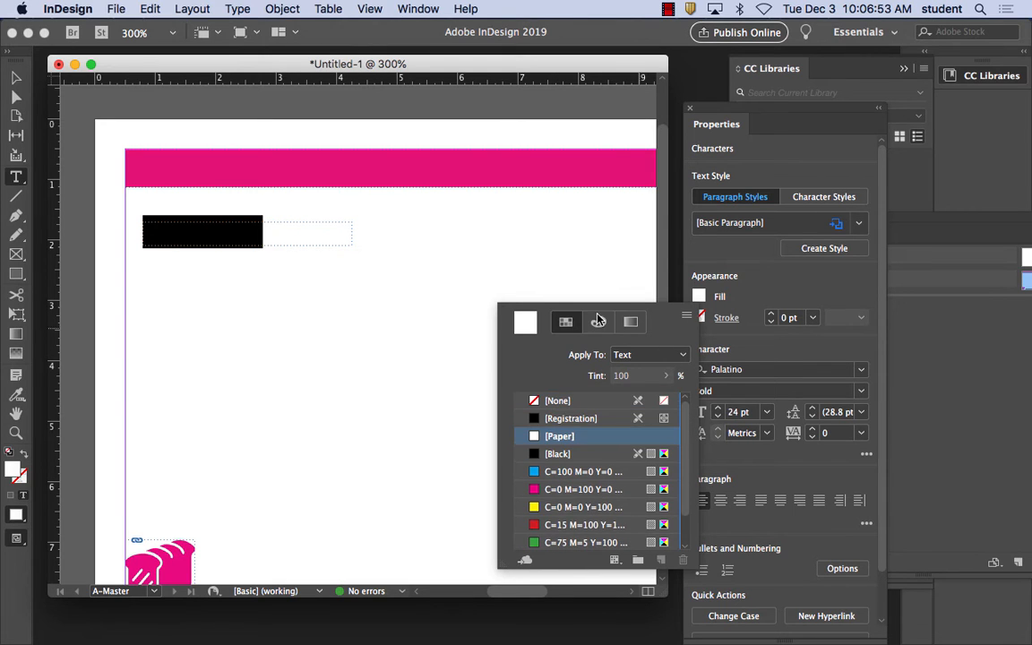
Examine the swatch, color mixing and gradient options available for the selected text's fill.
click(700, 297)
click(700, 297)
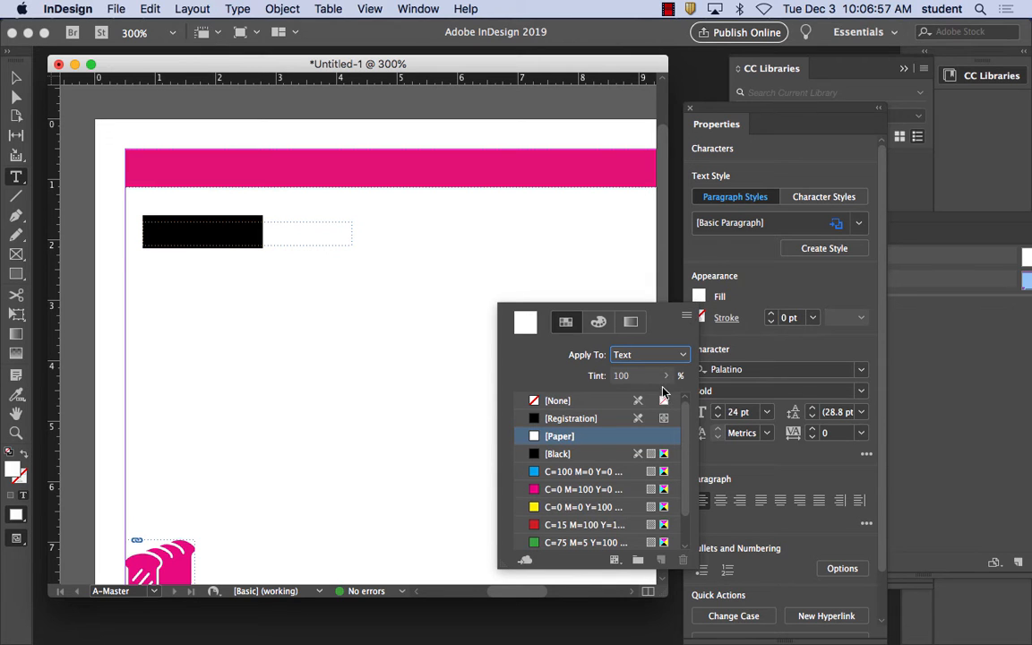
click(598, 325)
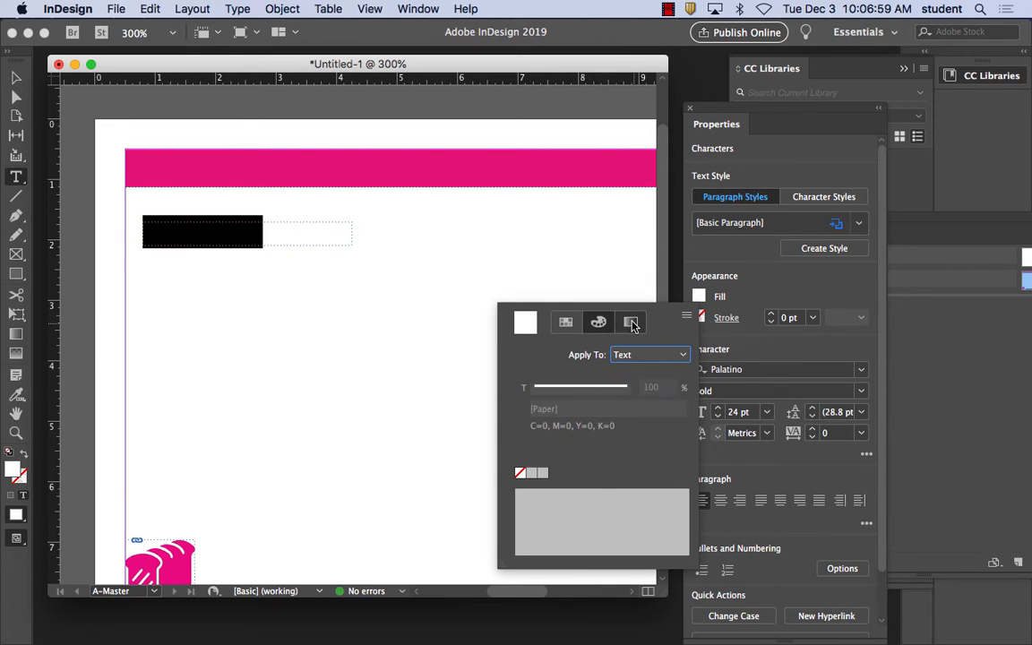
click(632, 323)
click(599, 322)
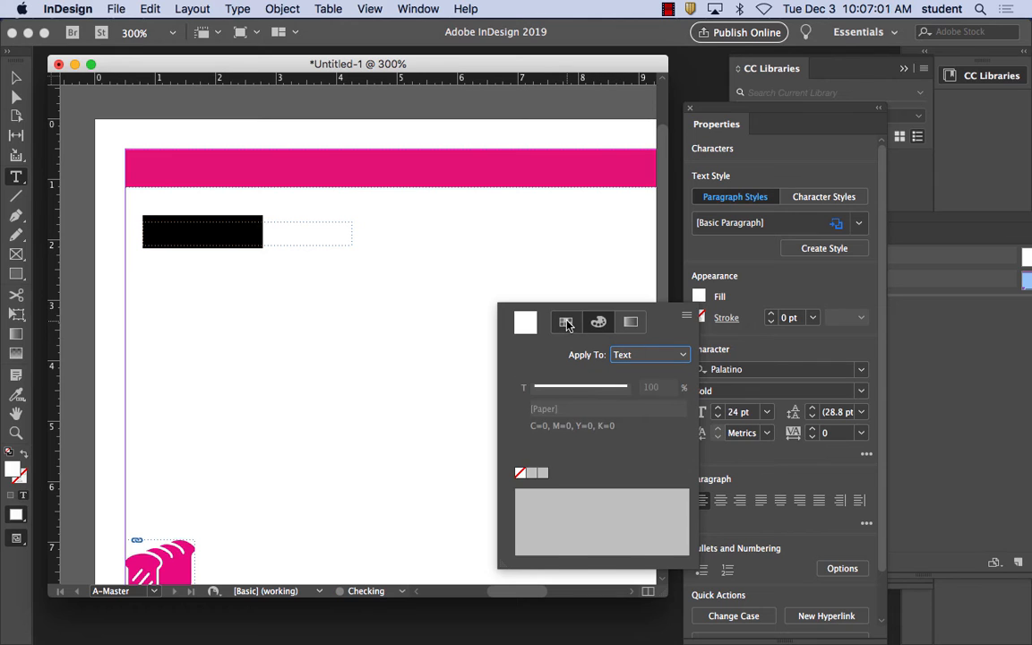
click(566, 323)
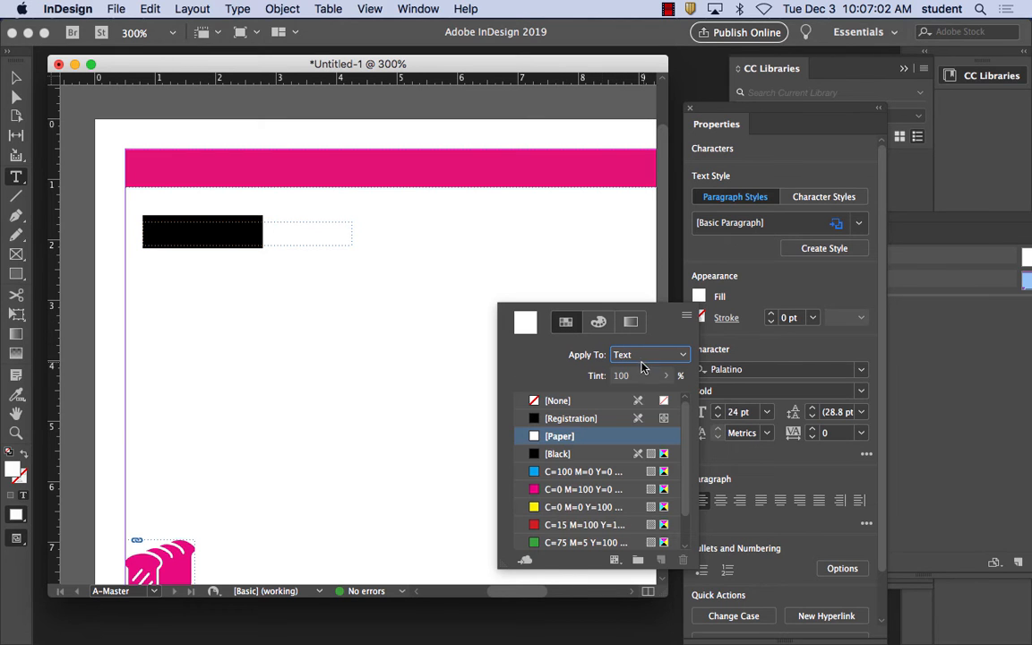
double_click(15, 472)
mouse_move(474, 282)
mouse_down()
mouse_move(504, 260)
mouse_move(509, 233)
mouse_move(504, 240)
mouse_up()
click(667, 220)
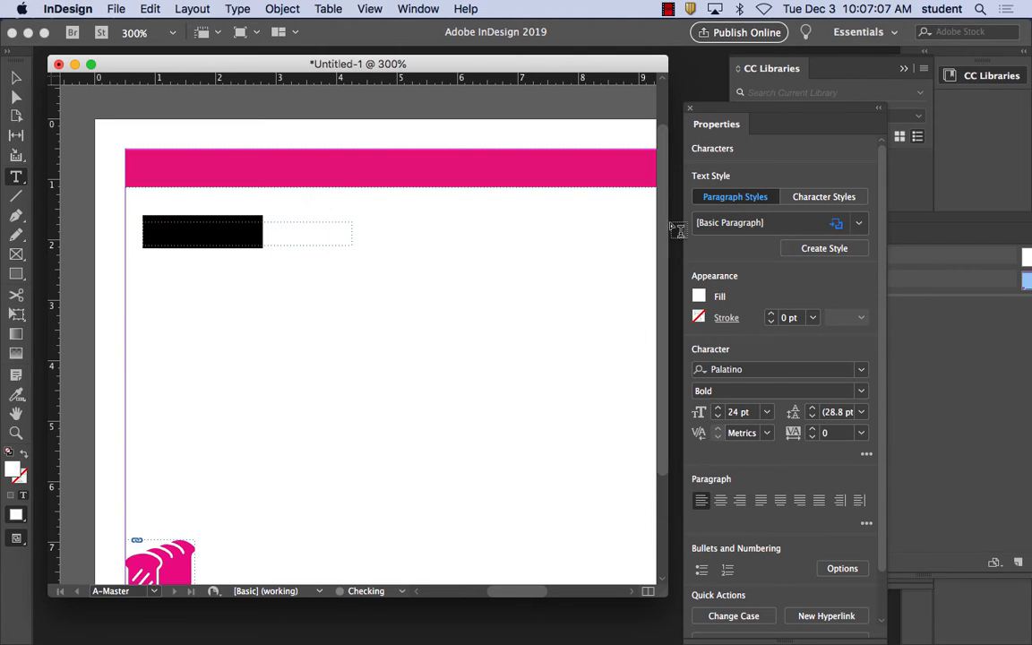
Move the "SOME TEXT" frame onto the pink bar at about X 0.58 in, Y 0.63 in, and widen it to about 4.4 in.
click(20, 79)
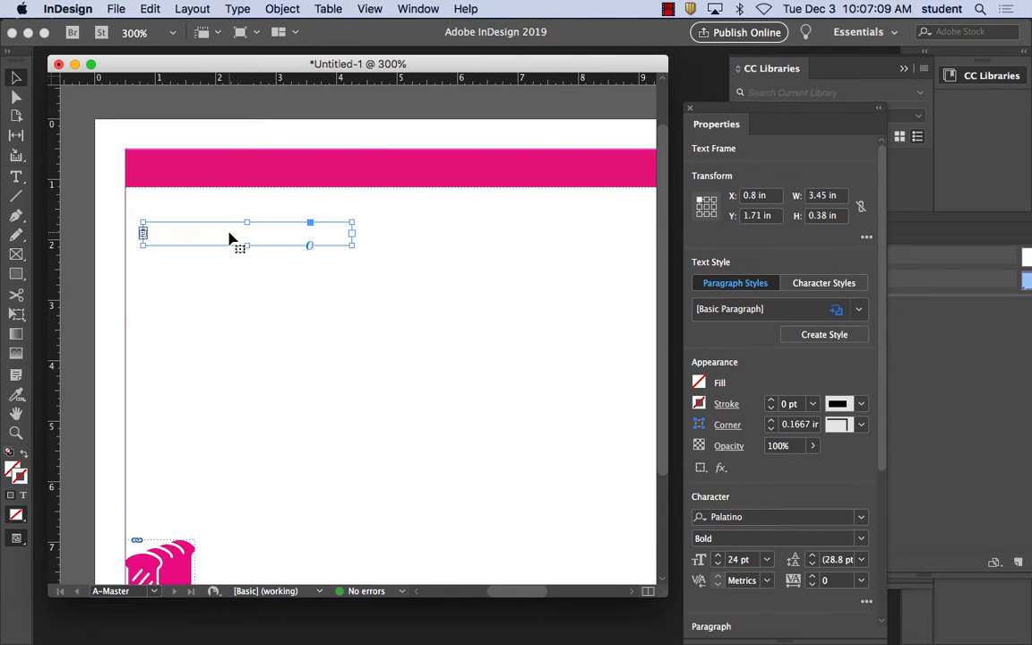
drag(230, 235, 218, 172)
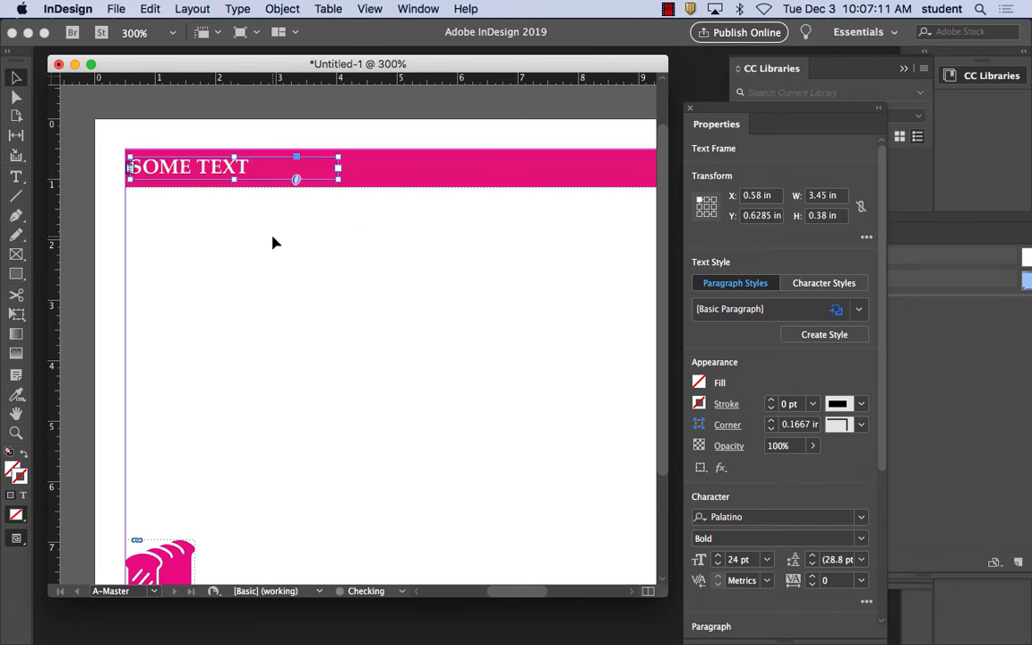
click(275, 241)
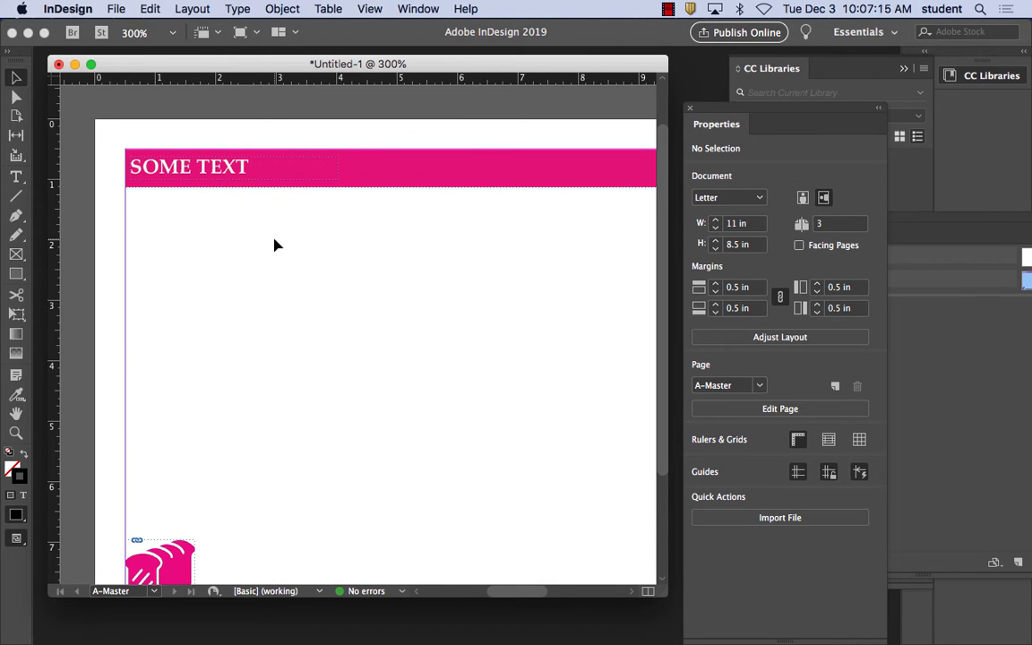
click(338, 170)
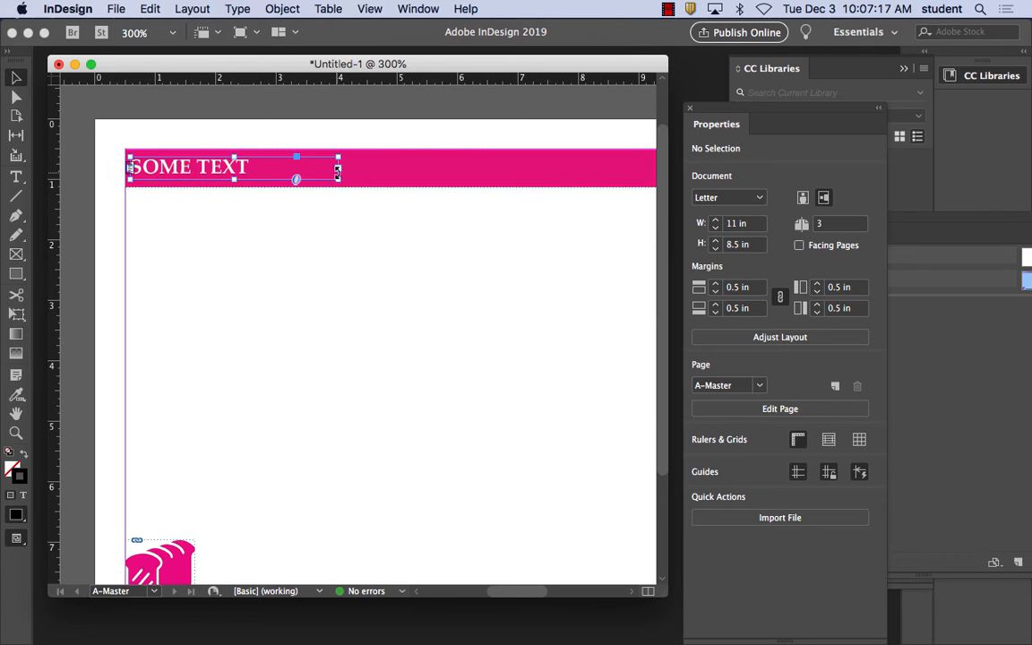
drag(338, 170, 397, 170)
click(352, 251)
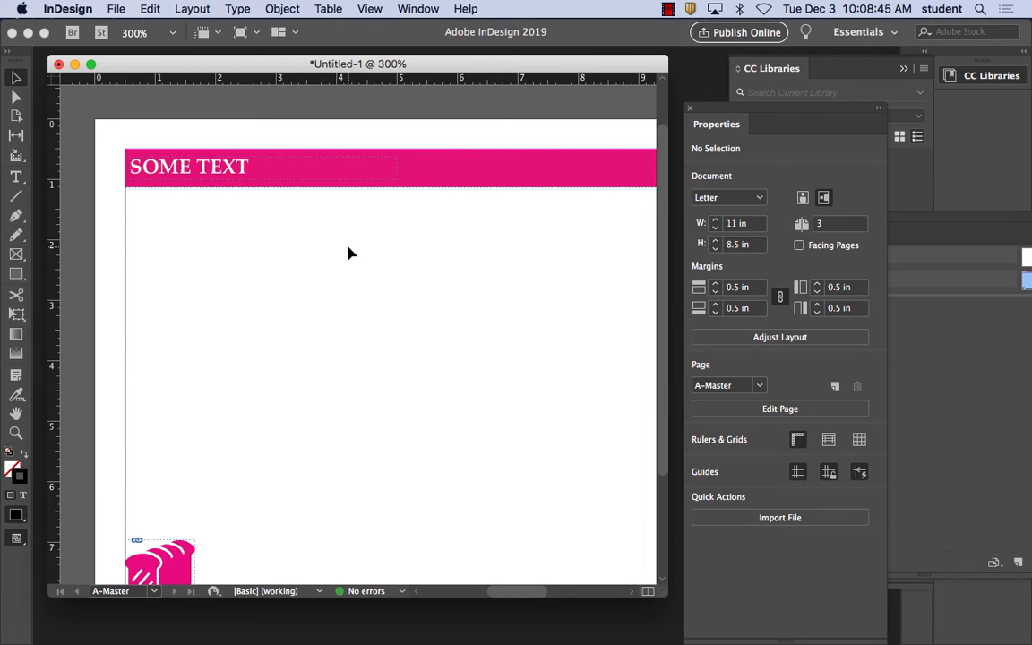
Delete "SOME TEXT" from the frame on the pink bar, leaving the empty text frame selected.
click(241, 168)
double_click(242, 167)
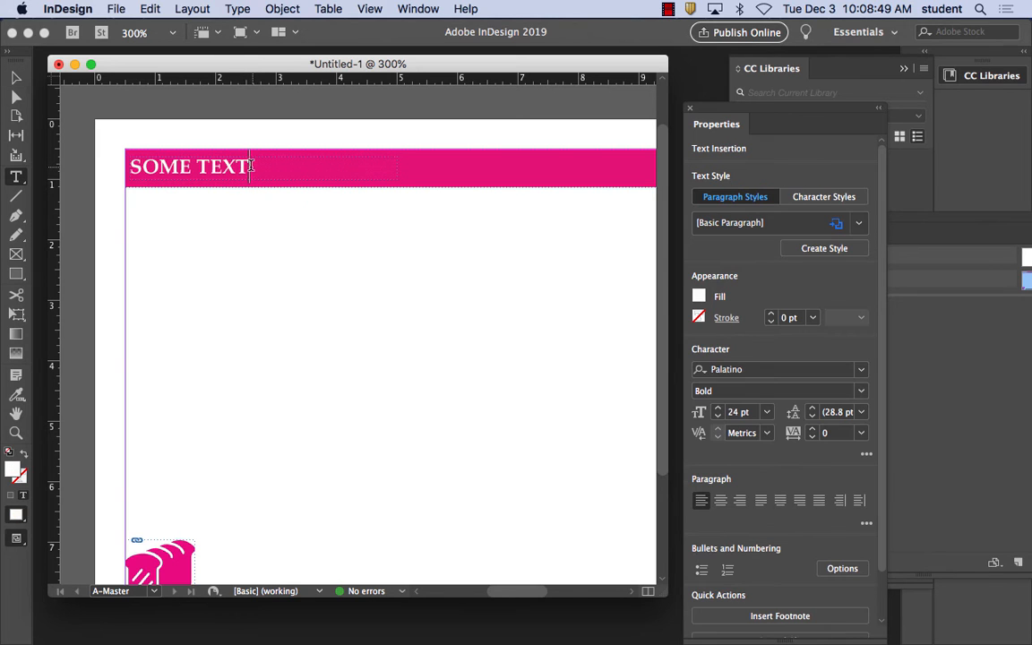
drag(250, 166, 123, 166)
key(BackSpace)
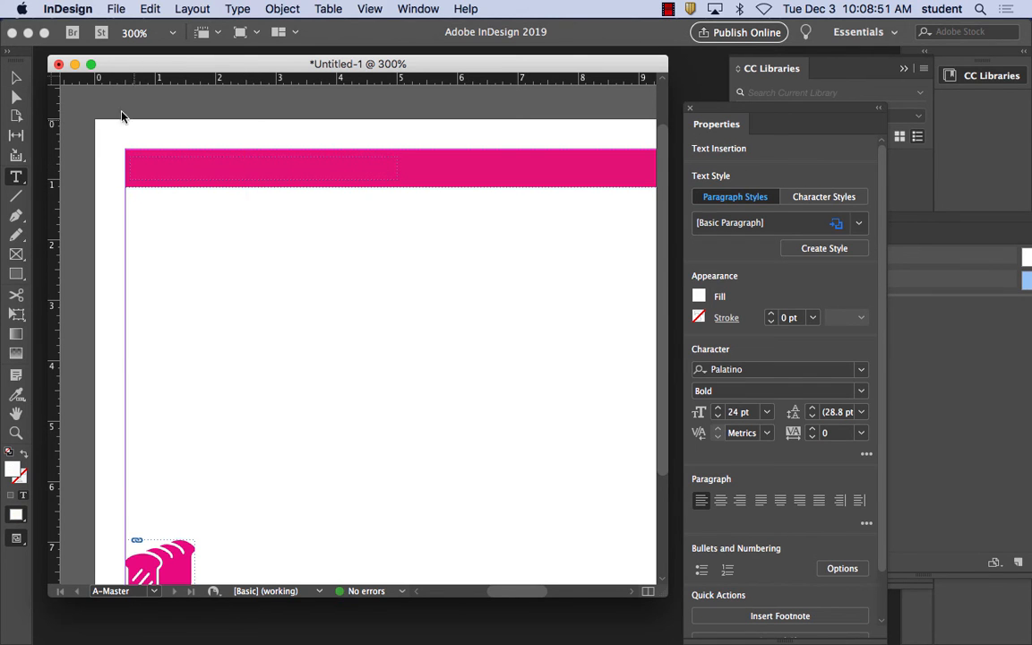
click(18, 80)
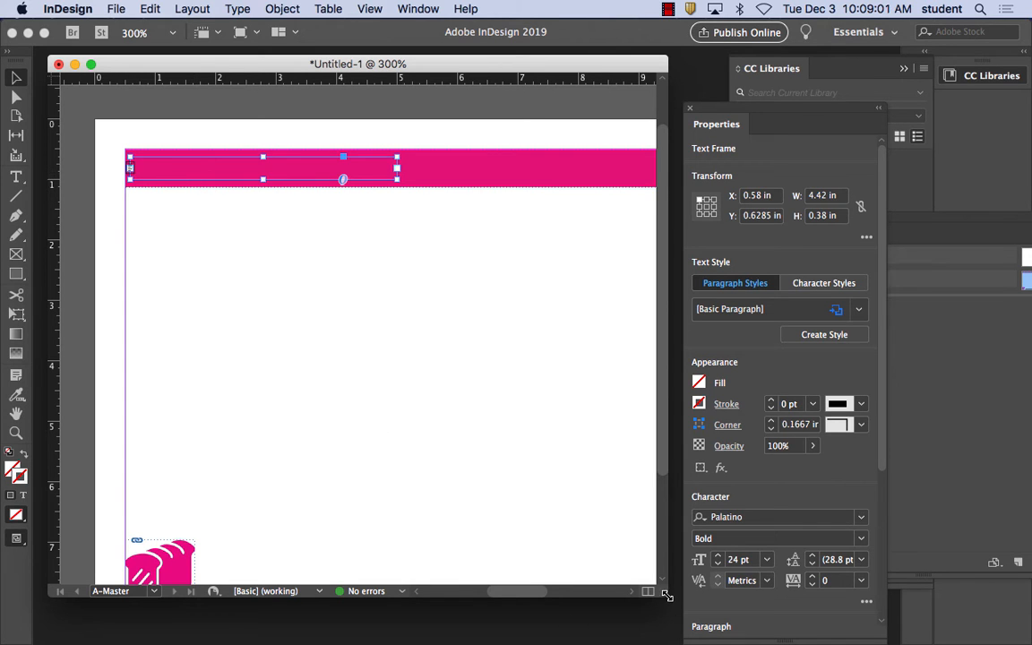
Enlarge the document window and zoom out to 150% to show the whole master page.
drag(667, 595, 780, 623)
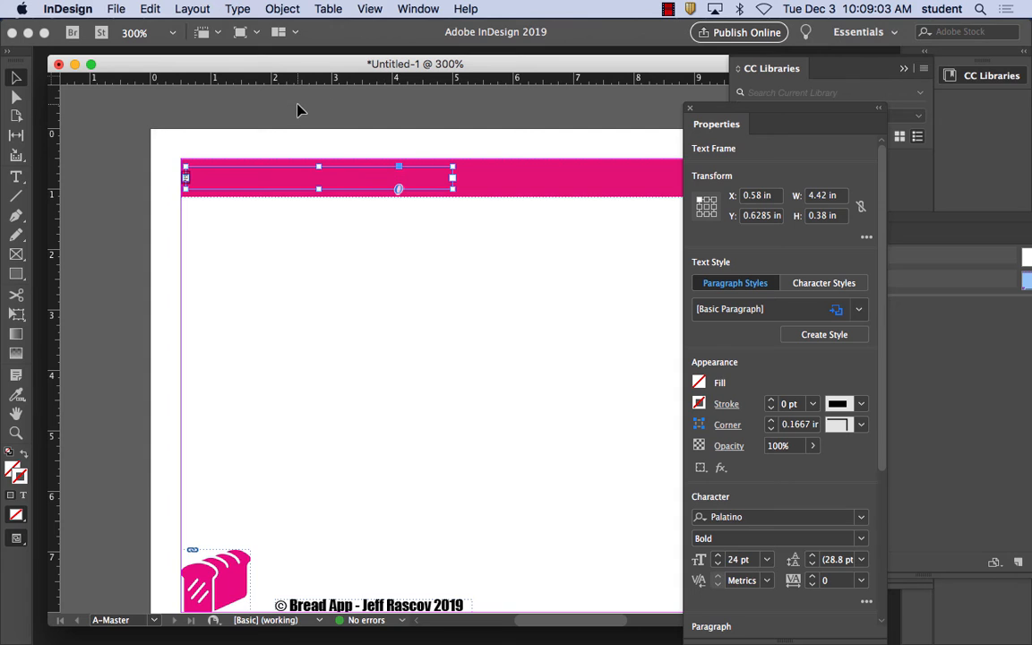
key(super+minus)
key(super+minus)
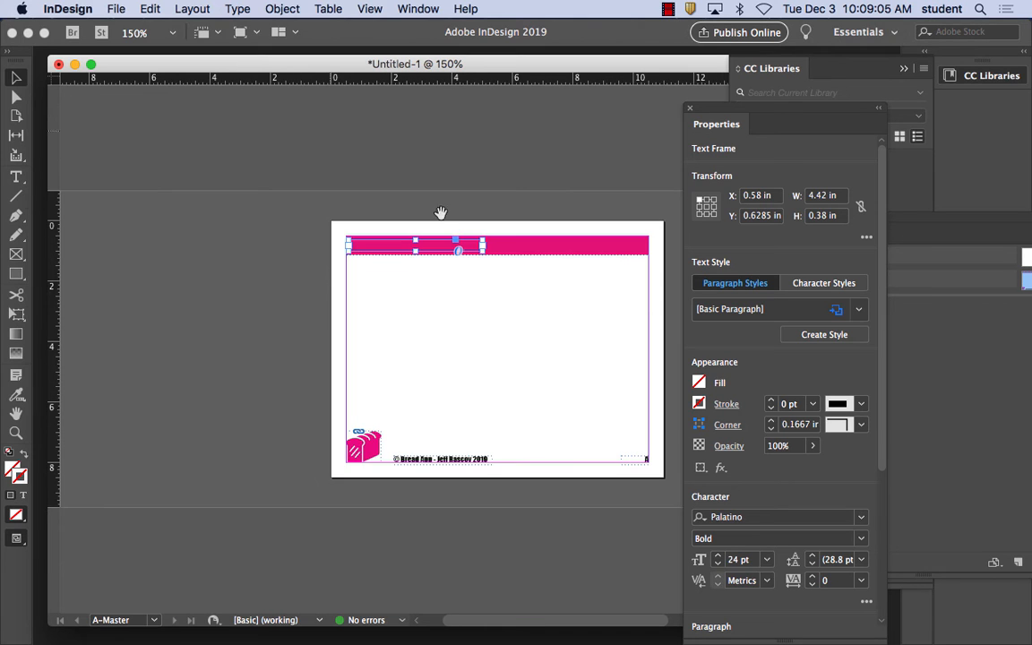
drag(484, 299, 290, 262)
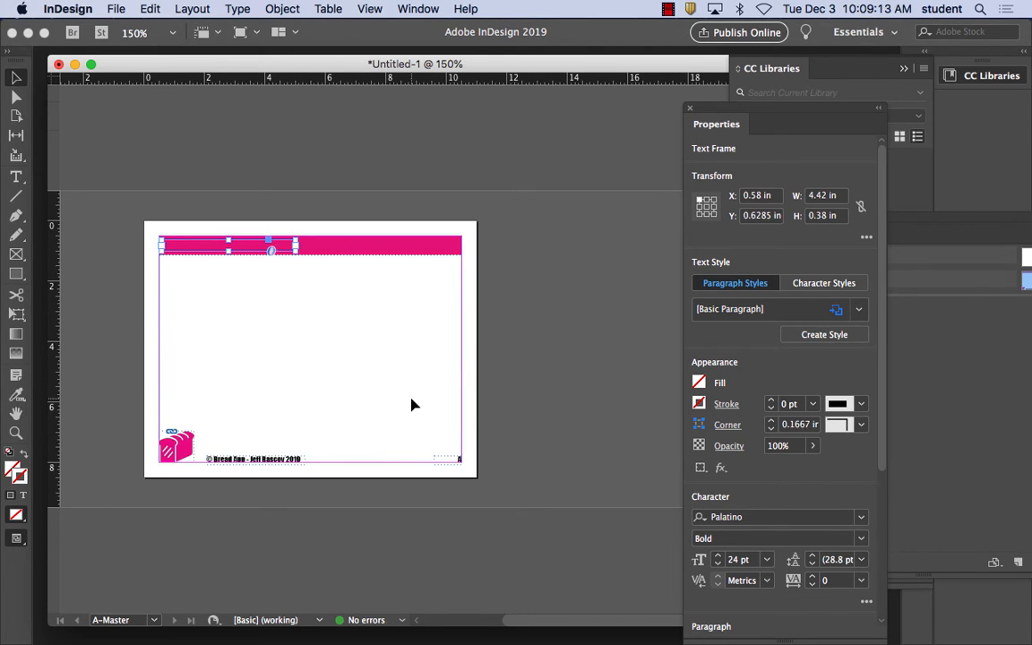
scroll(411, 405, right, 1)
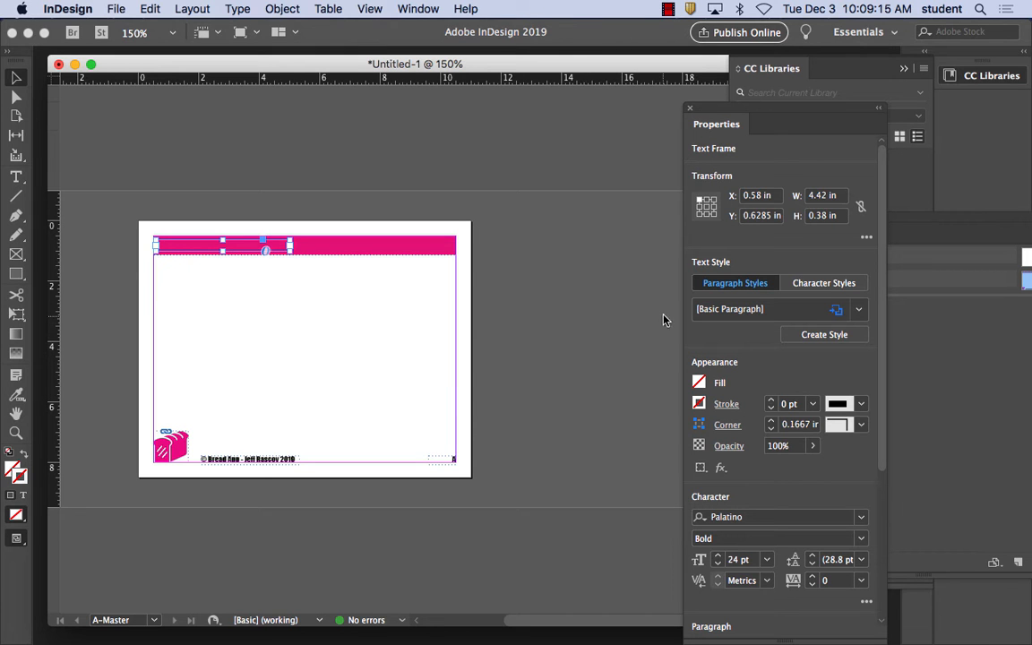
Uncover the list of document pages and switch from A-Master to page 1.
drag(749, 109, 613, 199)
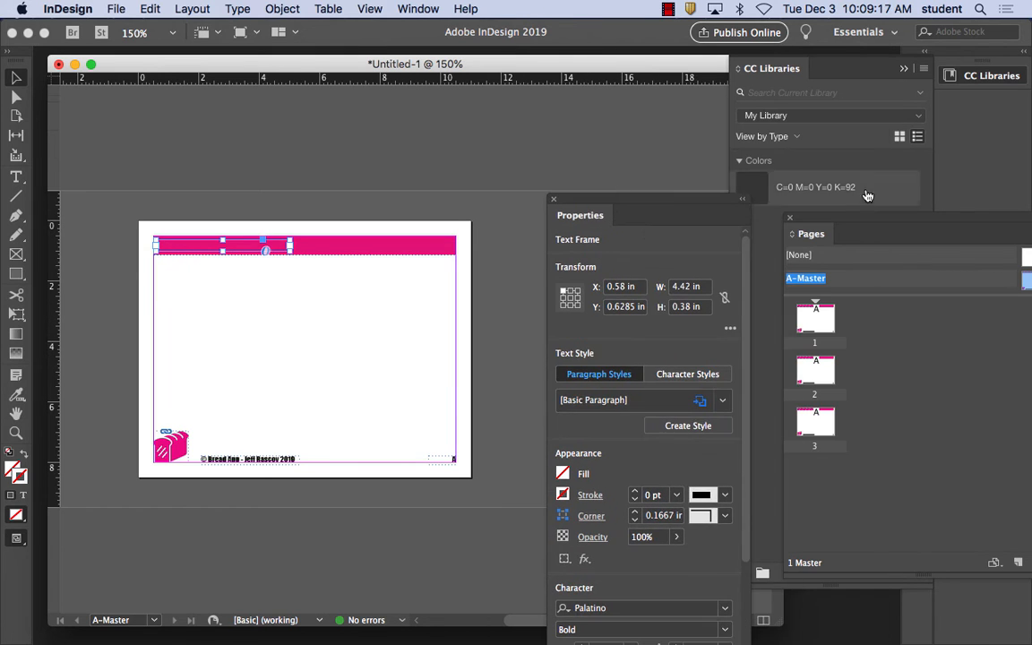
drag(852, 218, 583, 130)
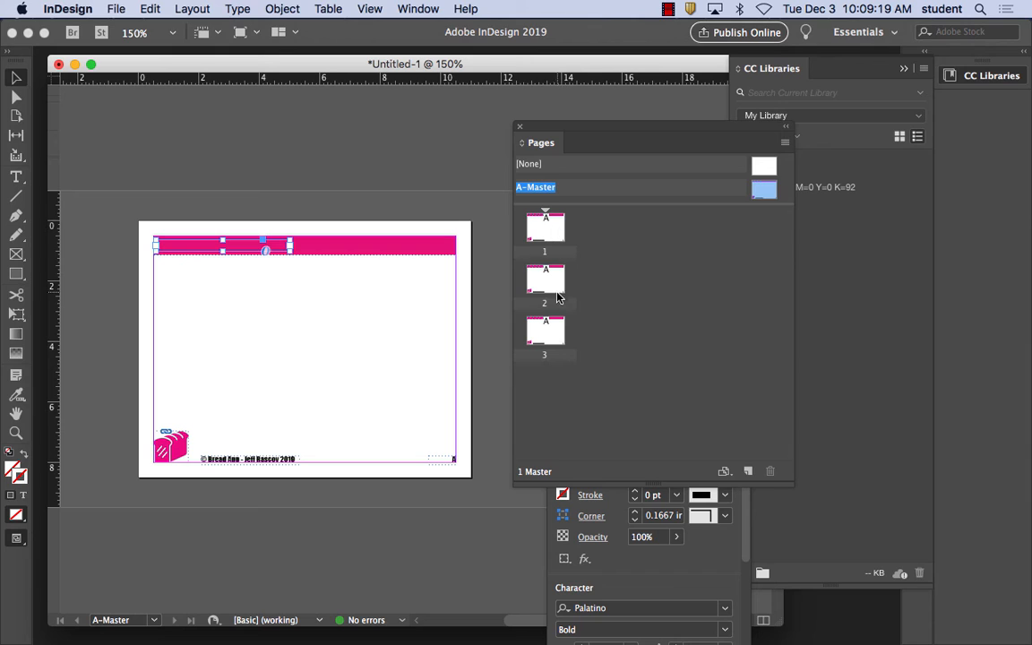
alt+click(558, 231)
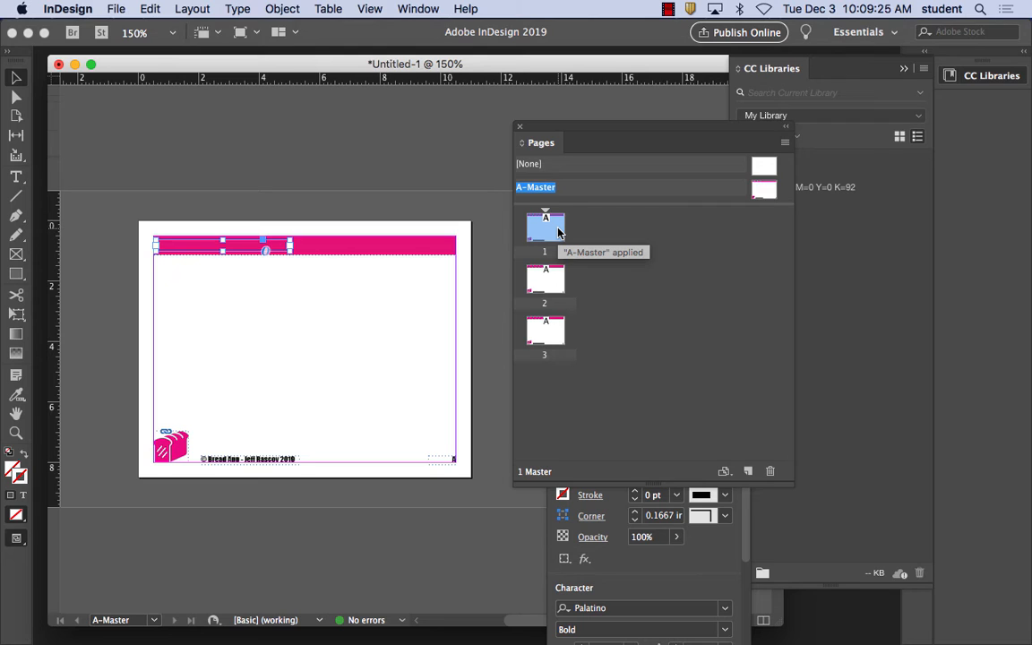
double_click(557, 231)
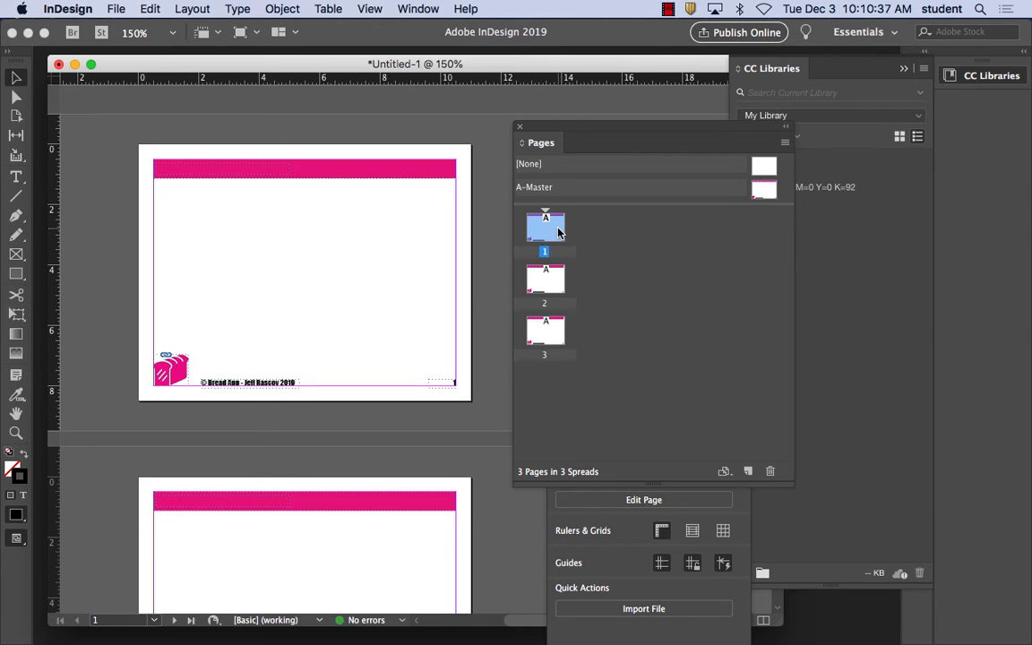
click(785, 142)
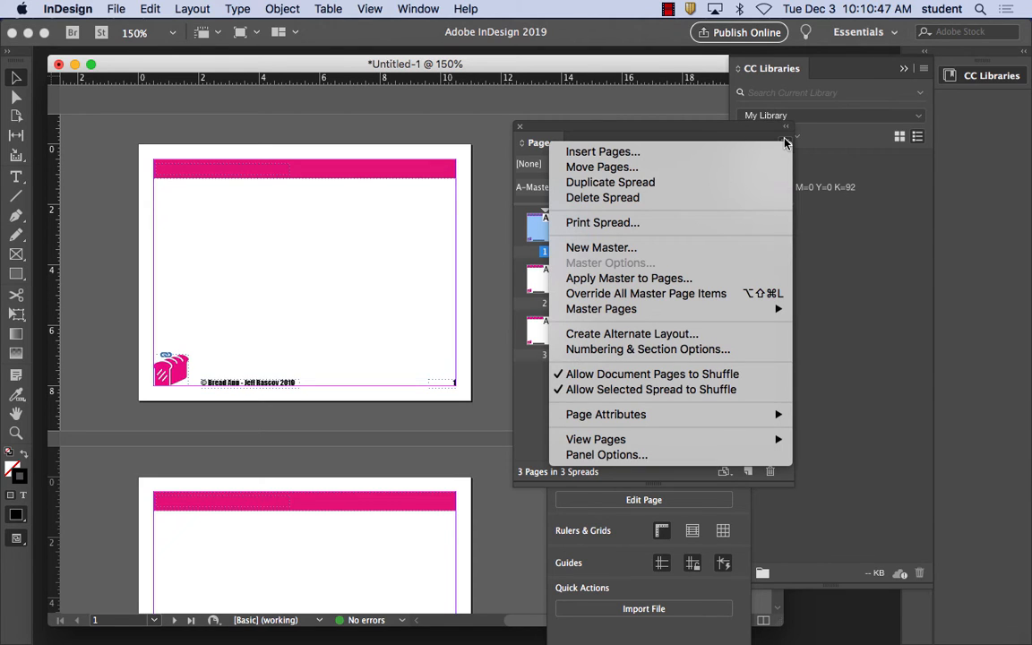
click(672, 113)
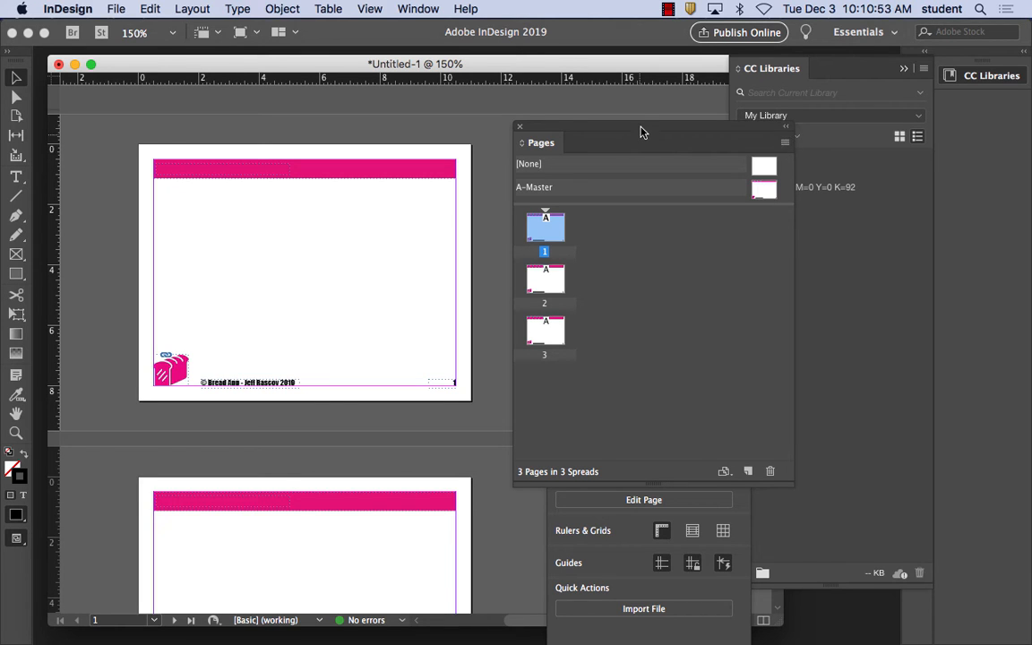
mouse_move(641, 132)
mouse_down()
mouse_move(622, 164)
mouse_move(638, 135)
mouse_up()
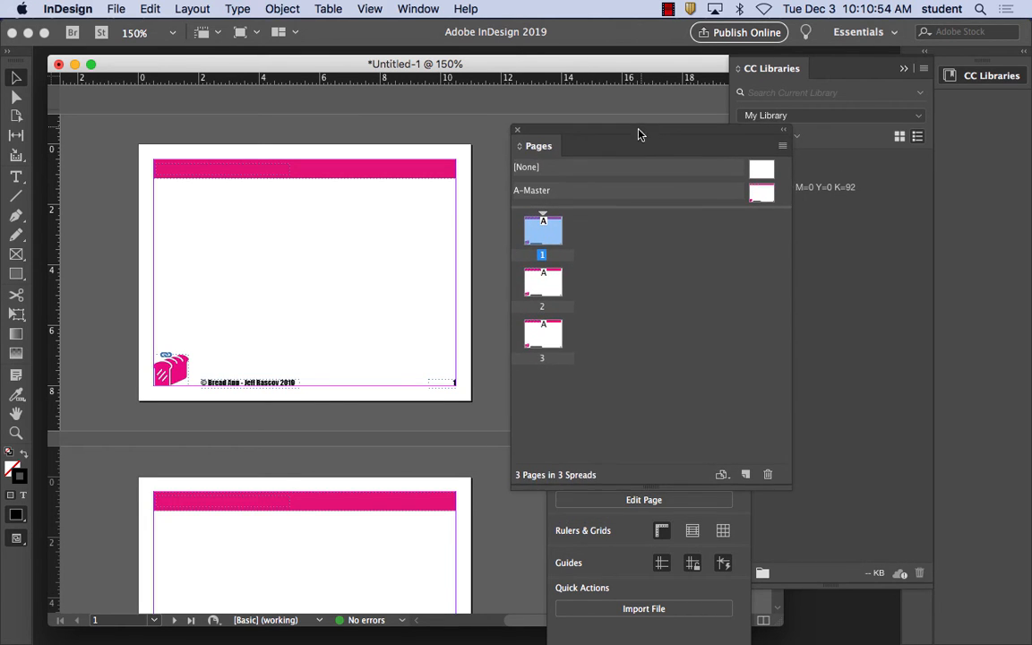
Insert one page before page 1, based on the [None] master.
click(783, 148)
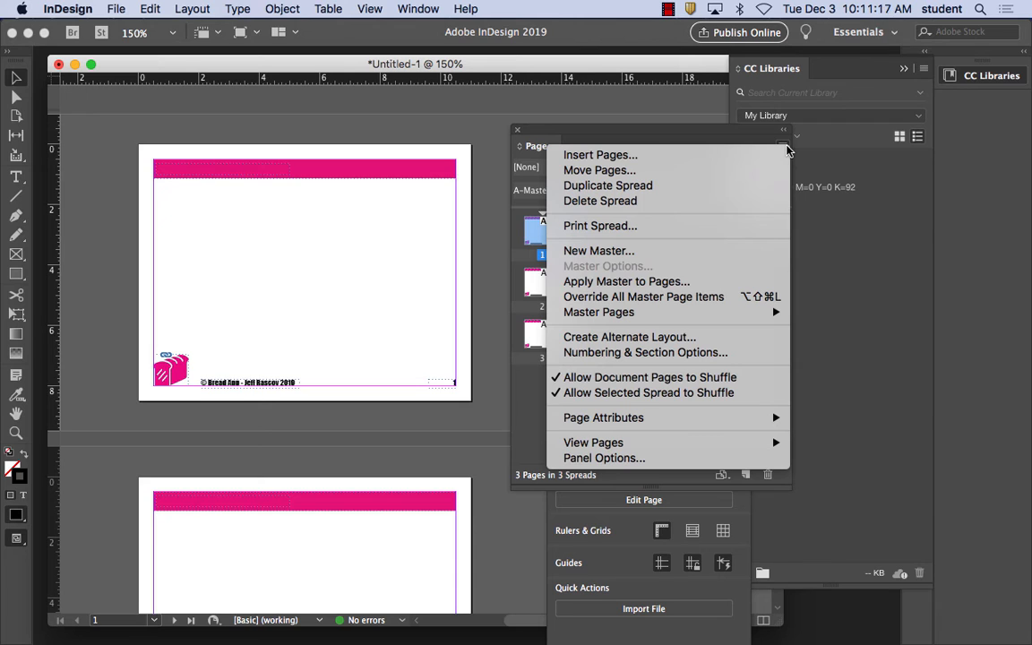
click(658, 157)
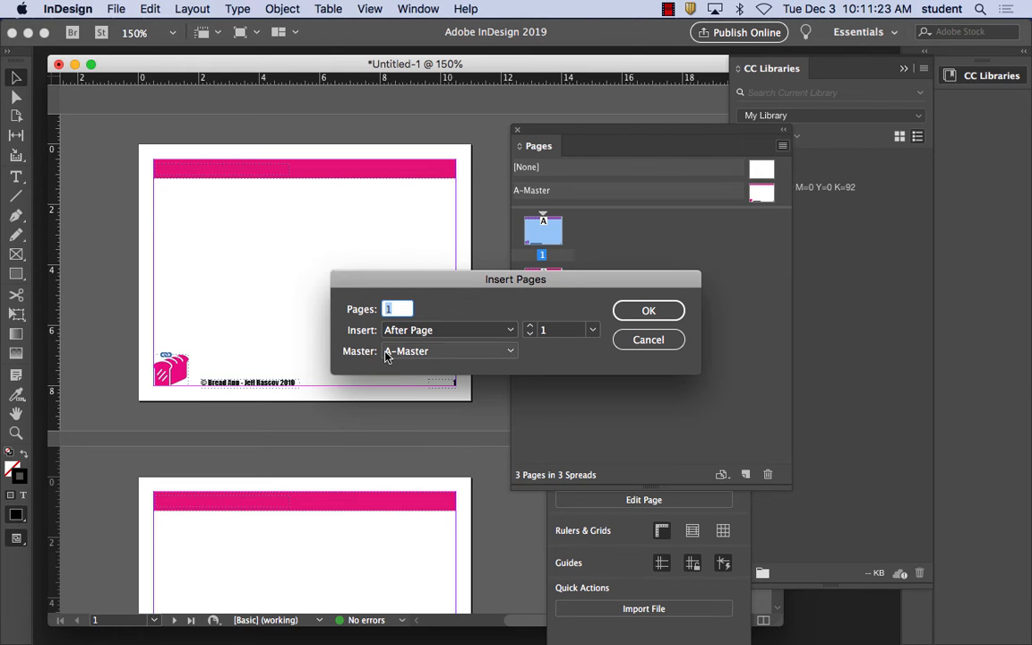
click(513, 353)
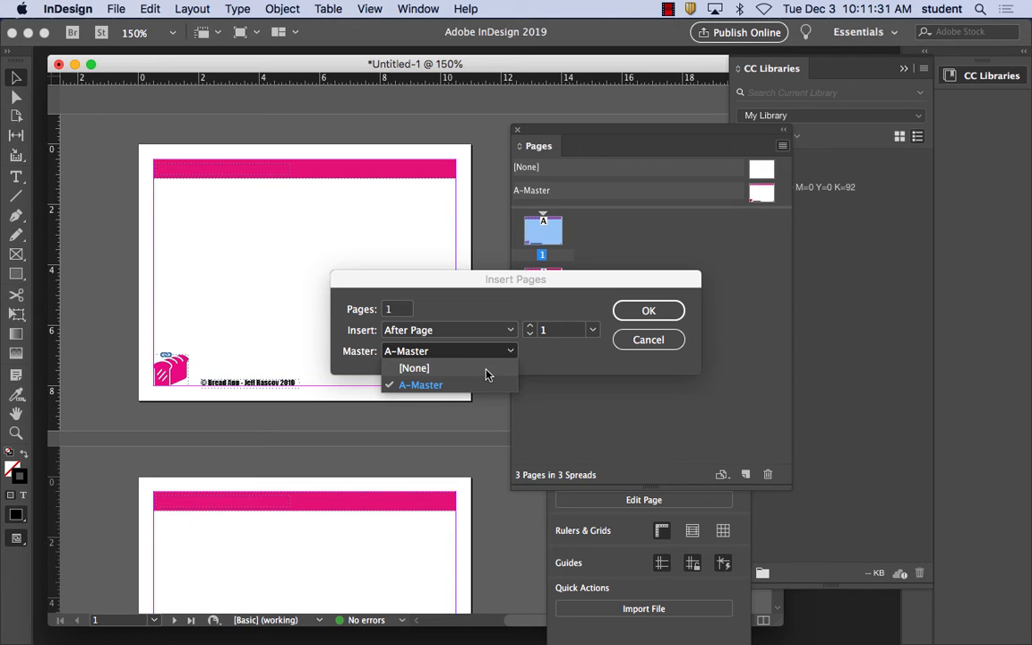
click(486, 371)
click(509, 330)
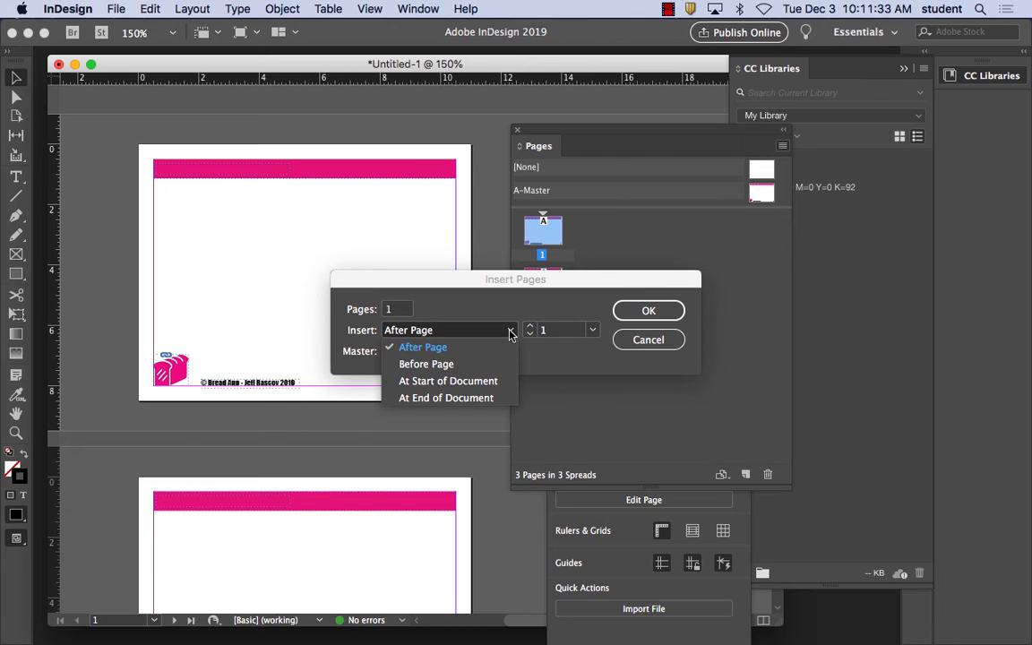
click(491, 365)
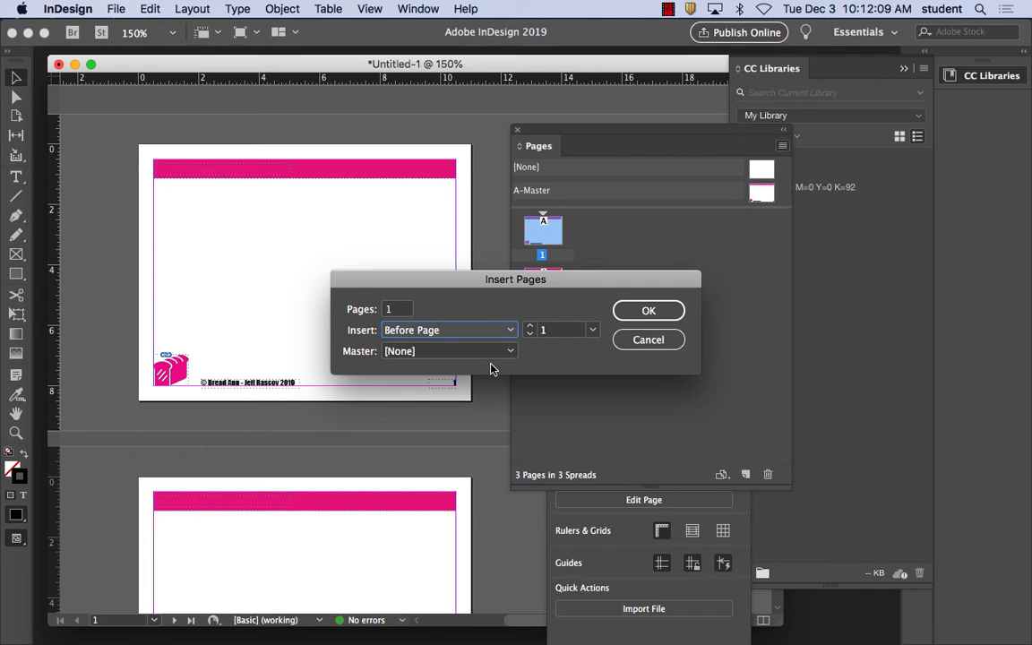
click(661, 310)
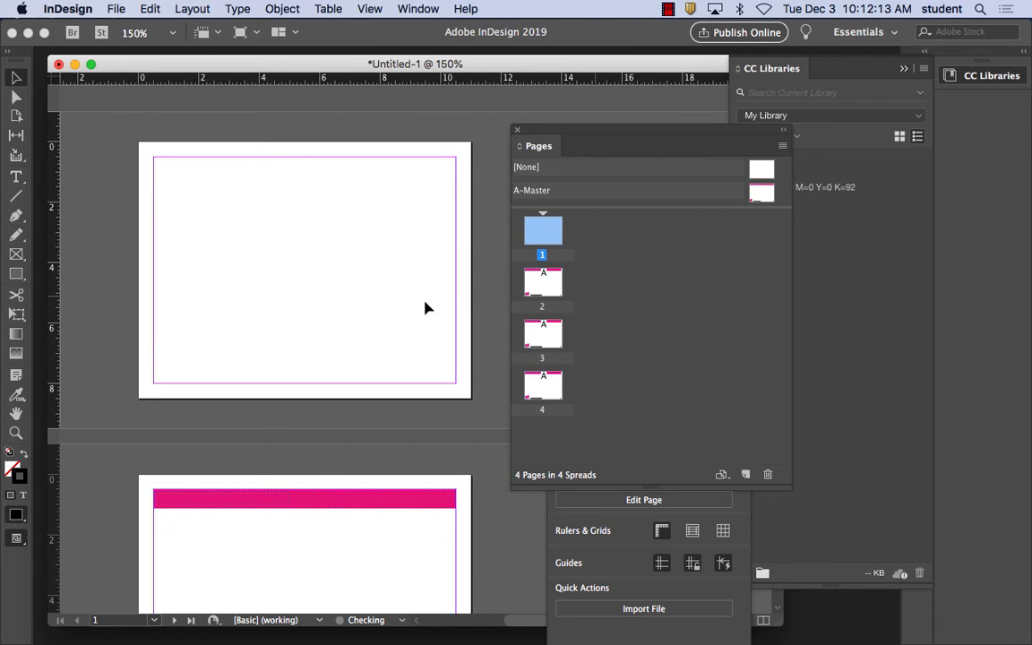
Draw a rectangle covering the whole blank page 1 and fill it with pink cf106b sampled from page 2's header bar.
click(16, 274)
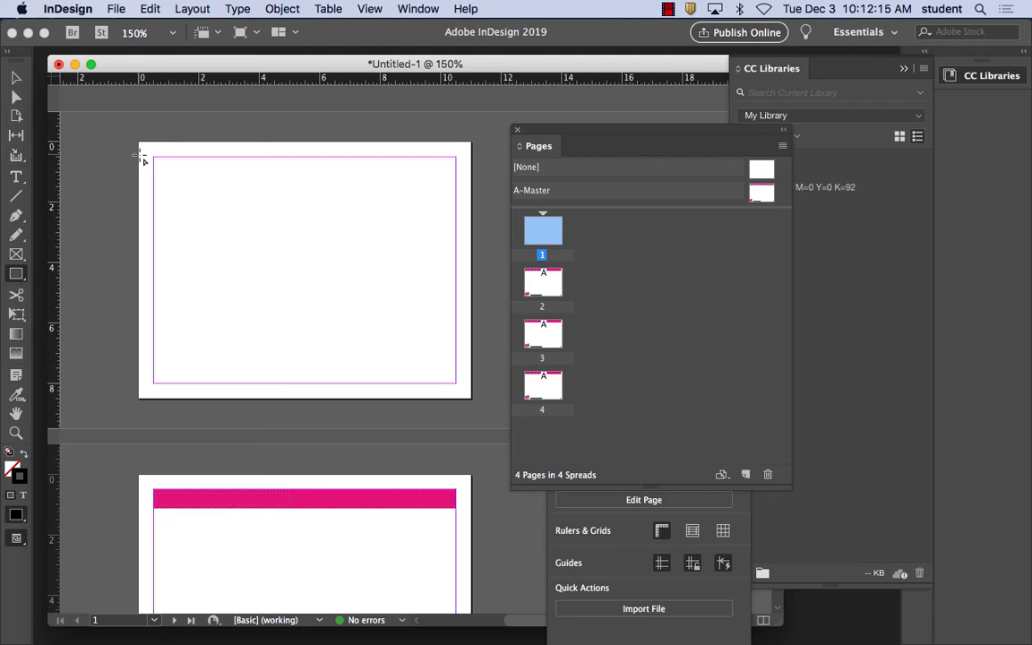
mouse_move(140, 143)
mouse_down()
mouse_move(368, 281)
mouse_move(472, 402)
mouse_up()
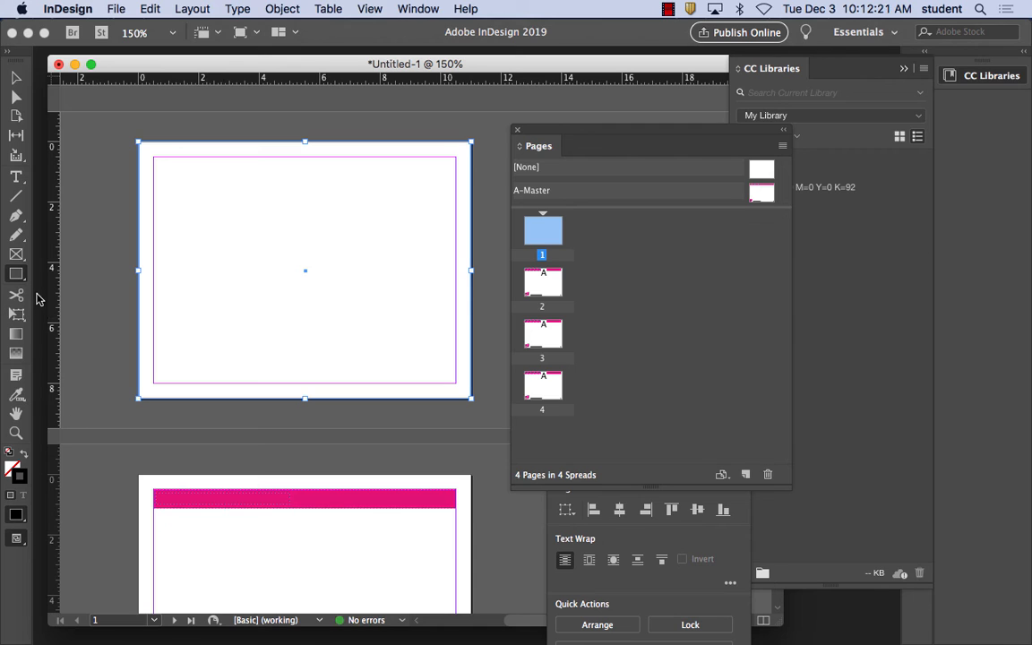
double_click(12, 468)
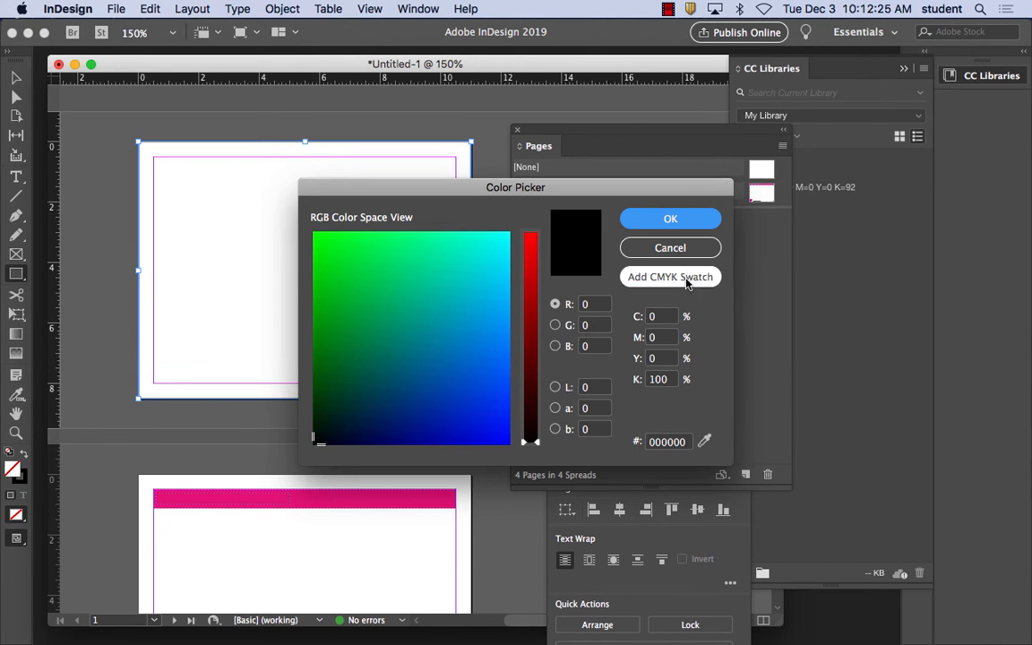
click(705, 443)
click(295, 418)
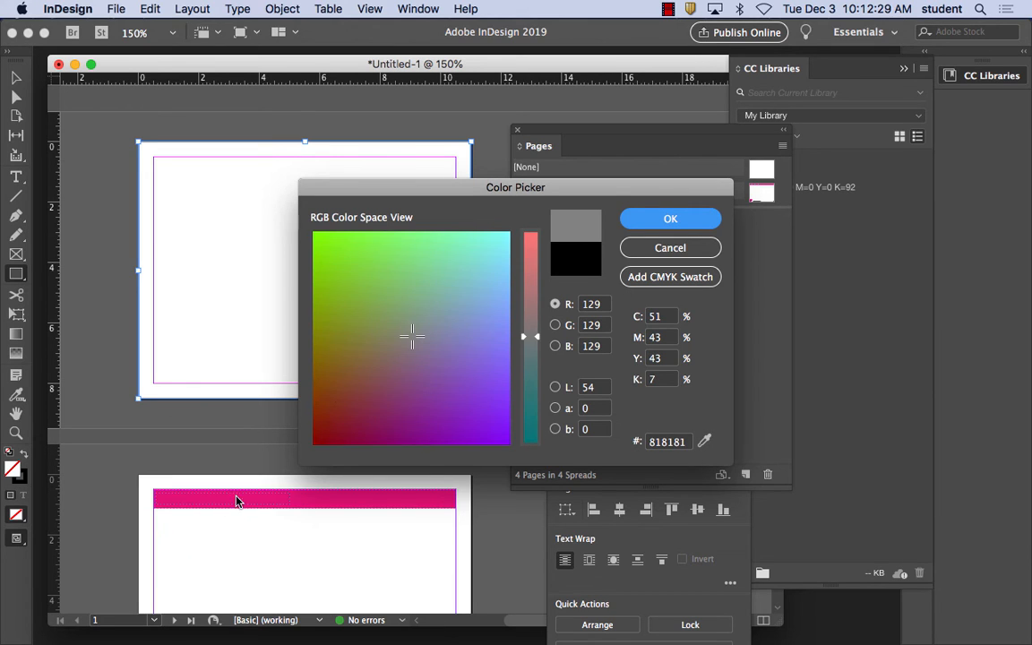
click(704, 441)
click(391, 500)
click(376, 500)
click(376, 503)
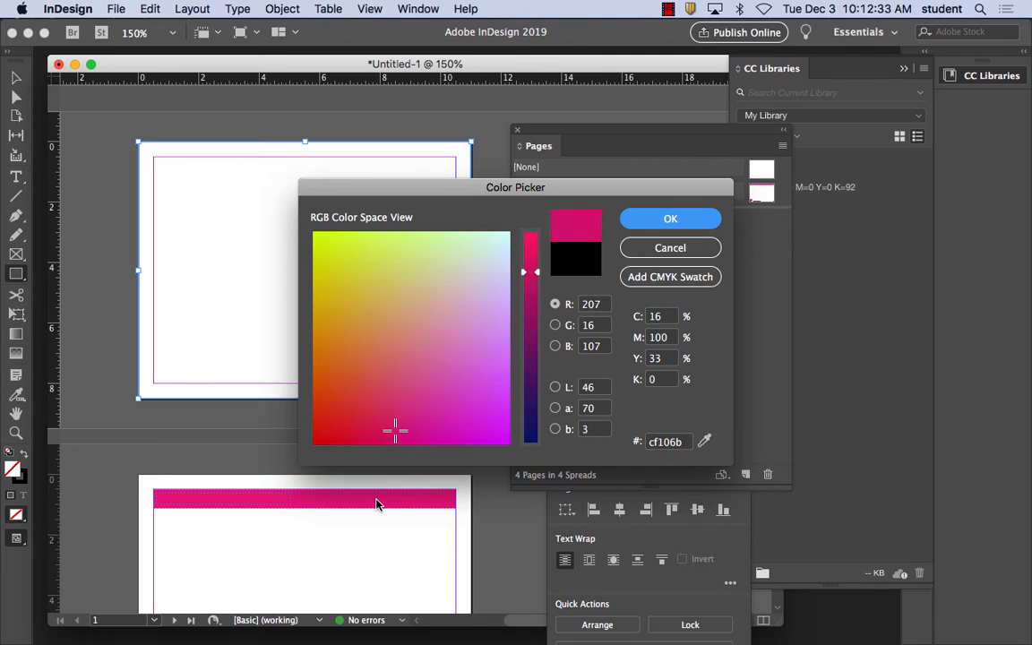
click(690, 220)
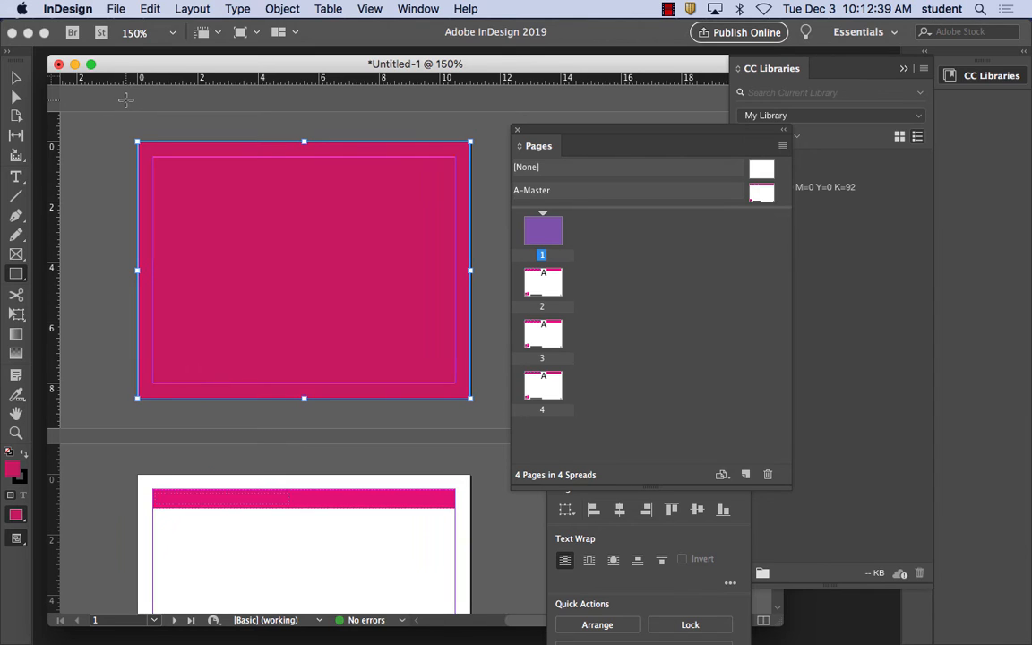
click(15, 79)
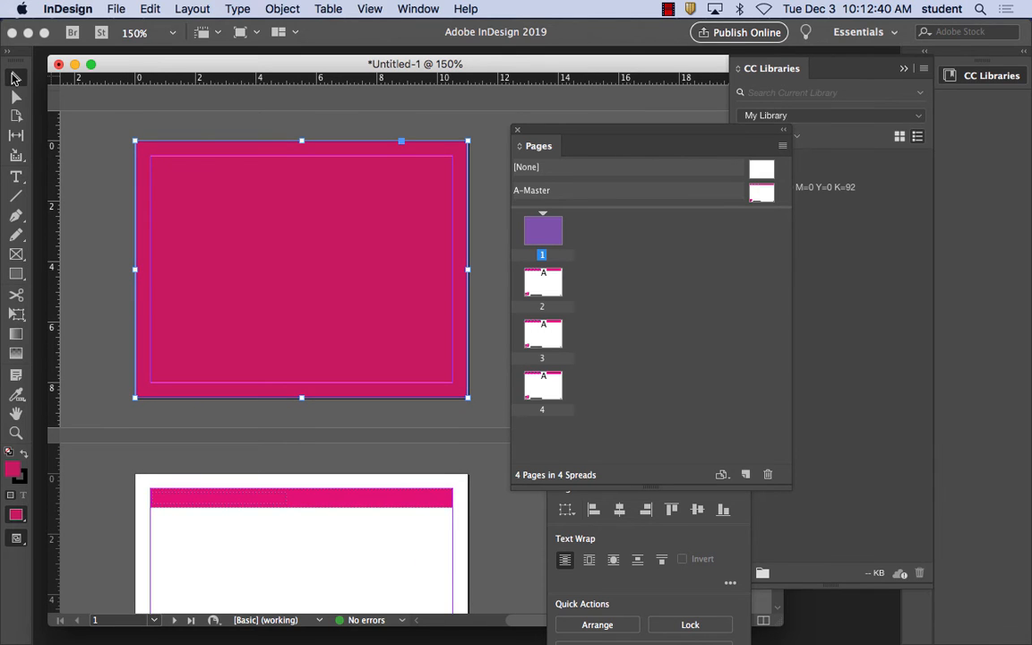
click(486, 401)
Place "bread icon.png" on page 1 about 3.5 in wide, positioned at about X 1.41 in, Y 2.91 in.
scroll(514, 536, down, 3)
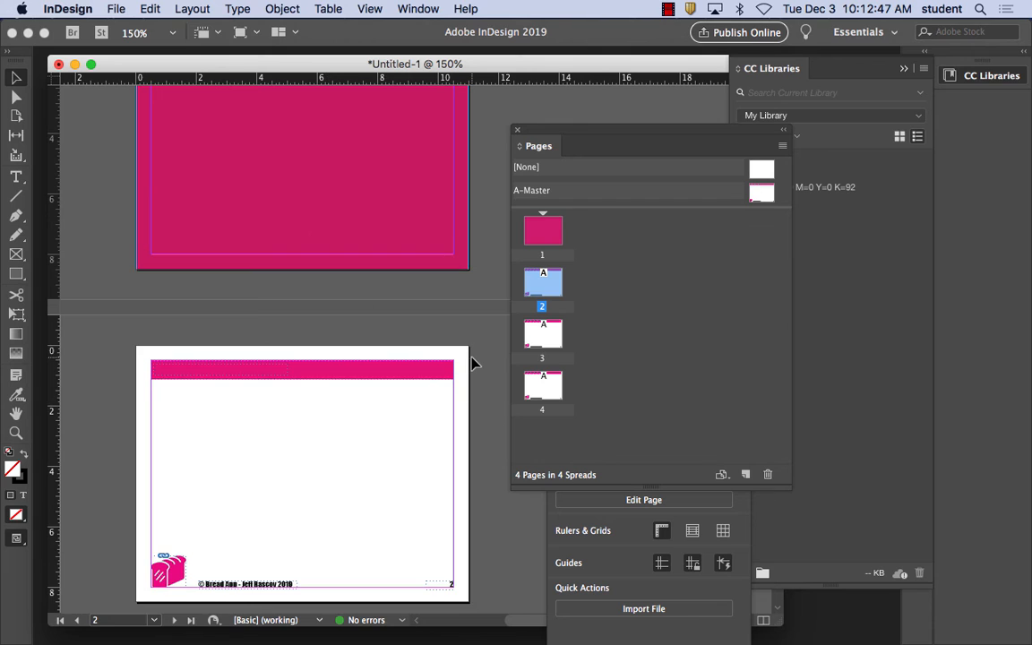
scroll(474, 360, up, 3)
click(115, 9)
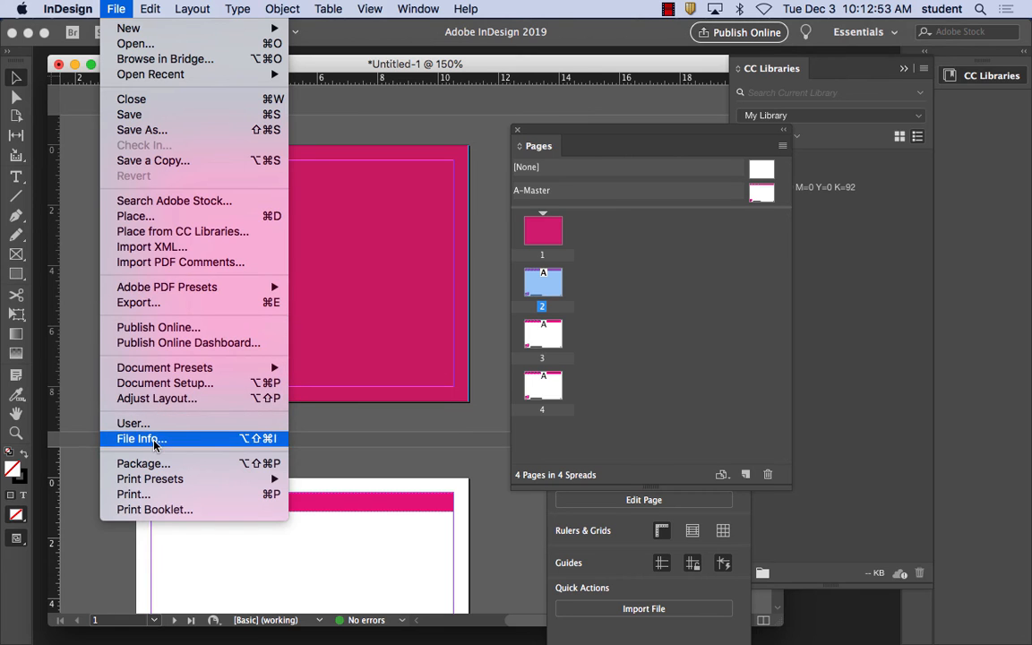
click(126, 216)
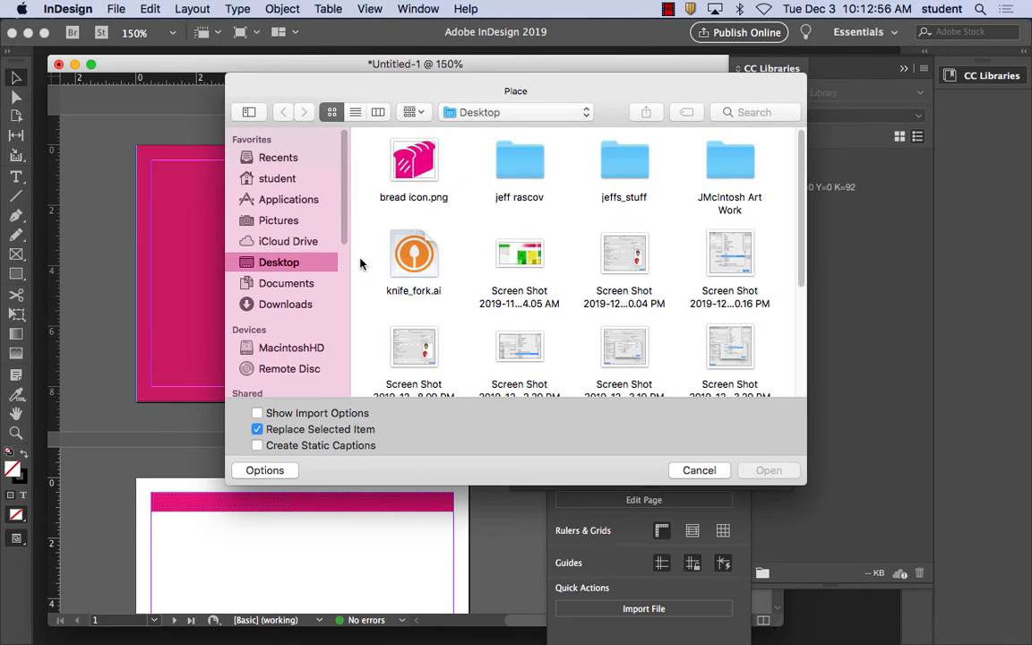
click(408, 162)
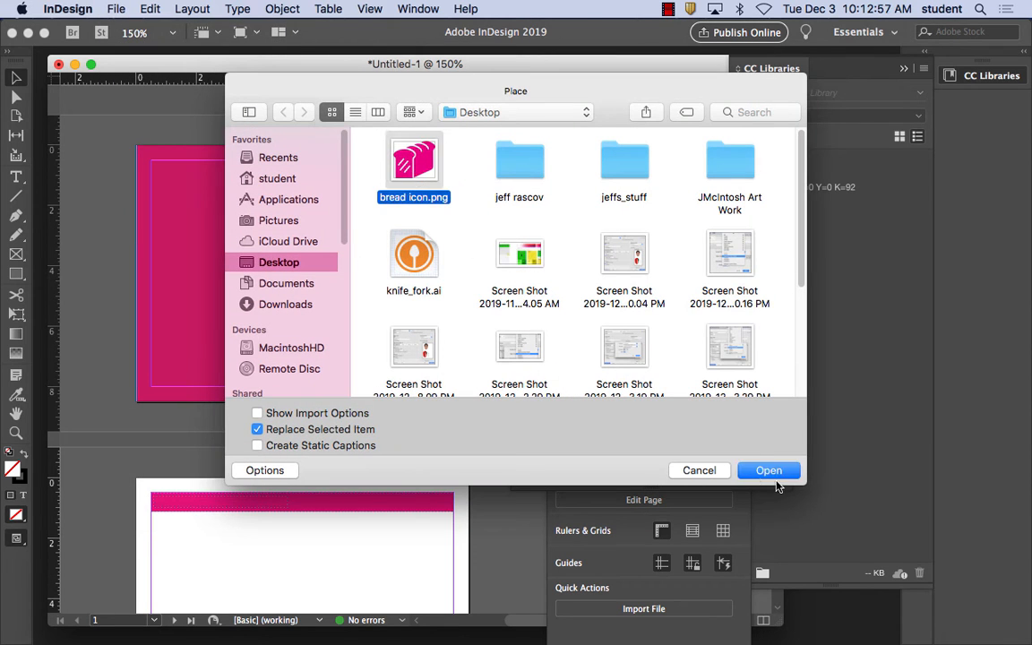
click(772, 470)
drag(180, 198, 286, 274)
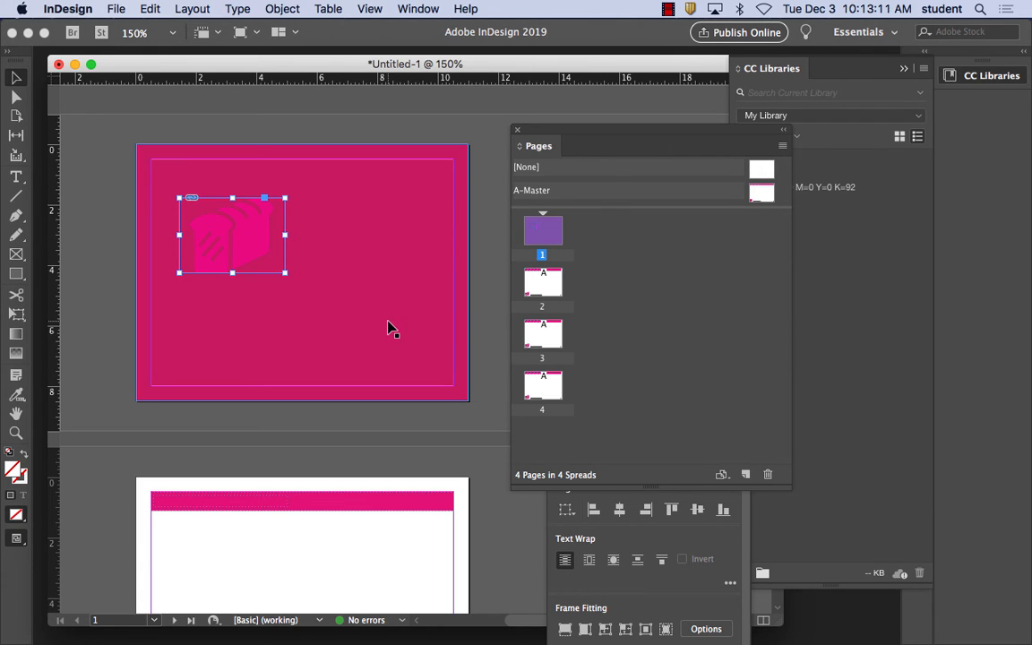
drag(247, 243, 254, 272)
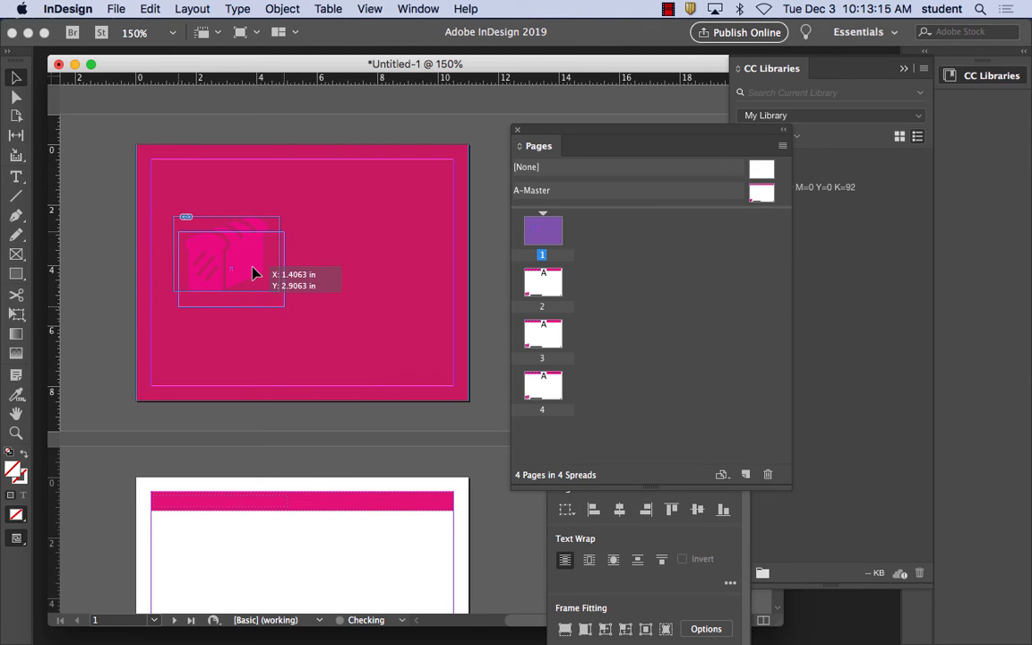
Shorten page 1's pink rectangle to a band about 1.2 in tall along the page's top edge, with a matching band along its bottom edge.
click(381, 388)
drag(306, 401, 291, 213)
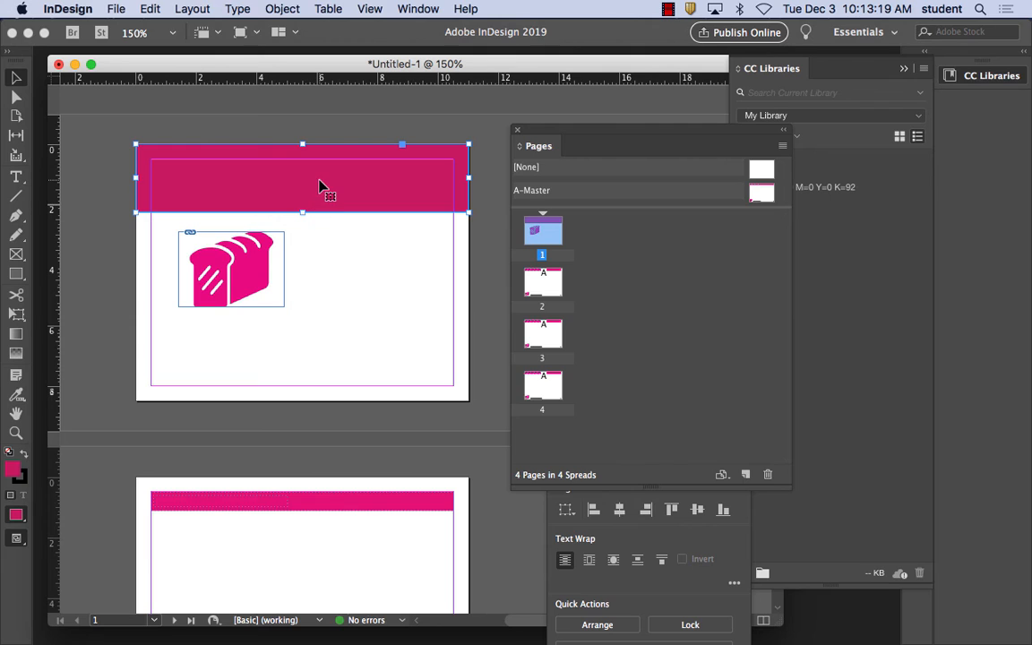
drag(302, 212, 311, 394)
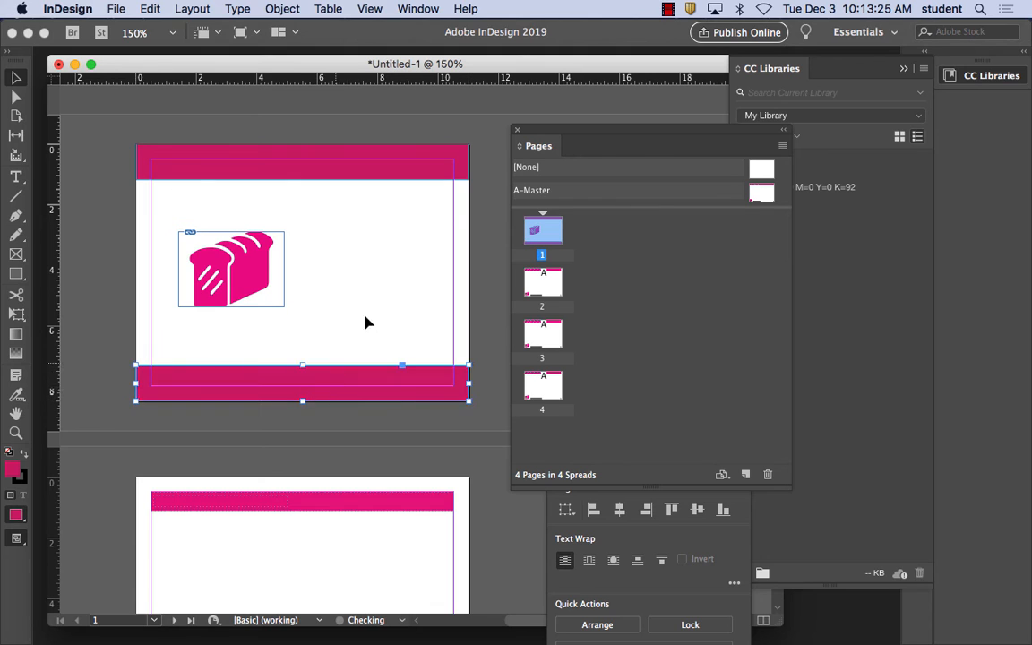
Nudge page 1's bread icon slightly up and to the left between the two pink bands, and deselect it.
click(373, 279)
drag(255, 269, 249, 260)
click(363, 336)
Add a text frame about 4.4 in wide and 0.8 in tall beside page 1's bread icon, containing "BREAD APP".
scroll(400, 411, down, 3)
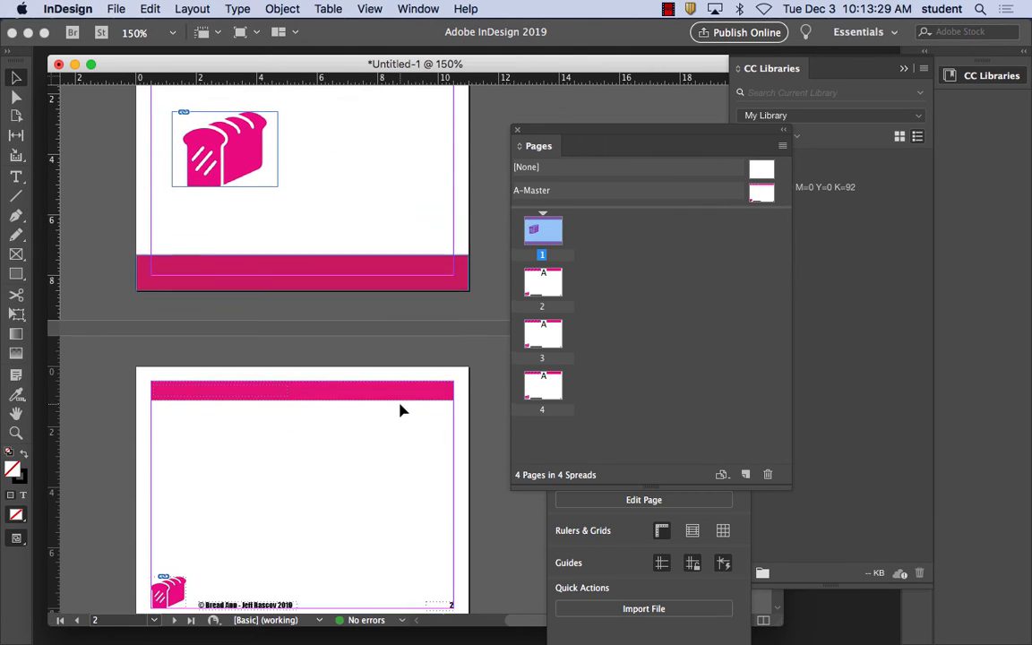
scroll(398, 410, up, 3)
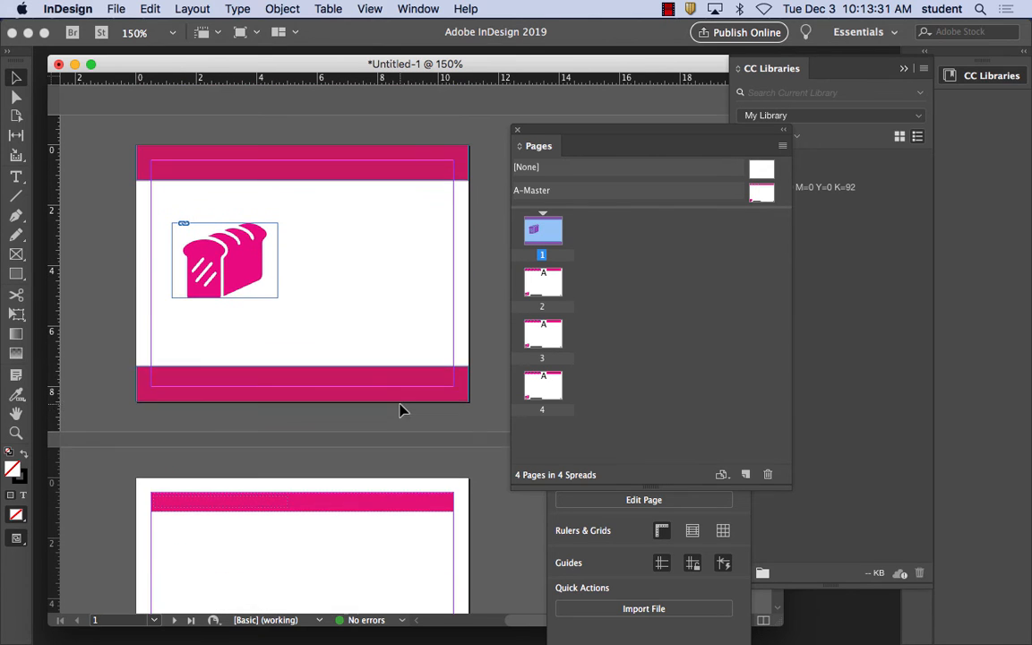
click(15, 179)
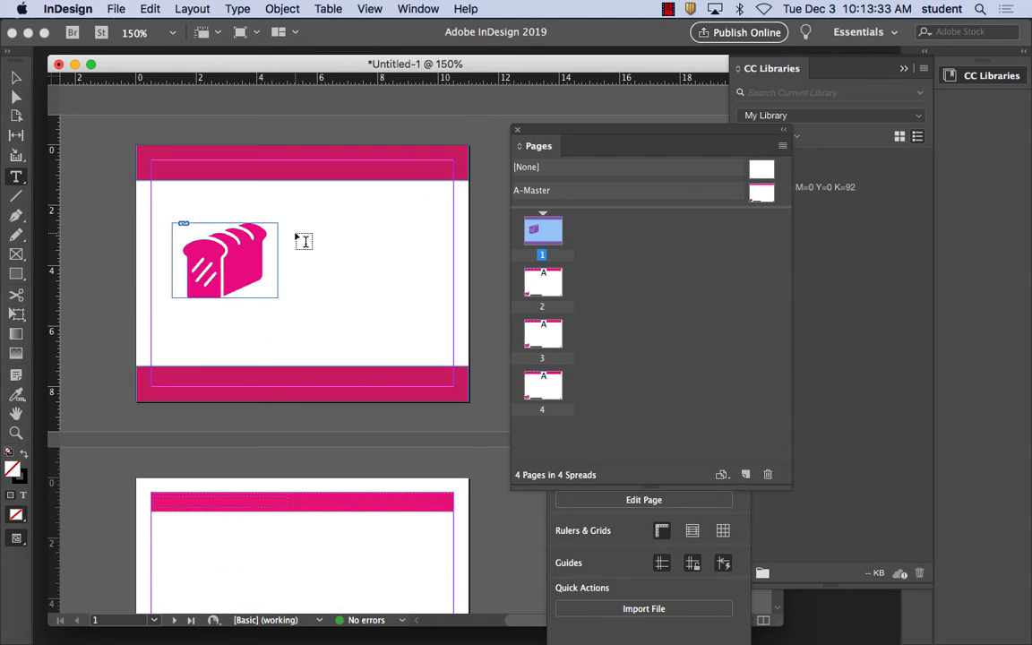
drag(287, 223, 420, 248)
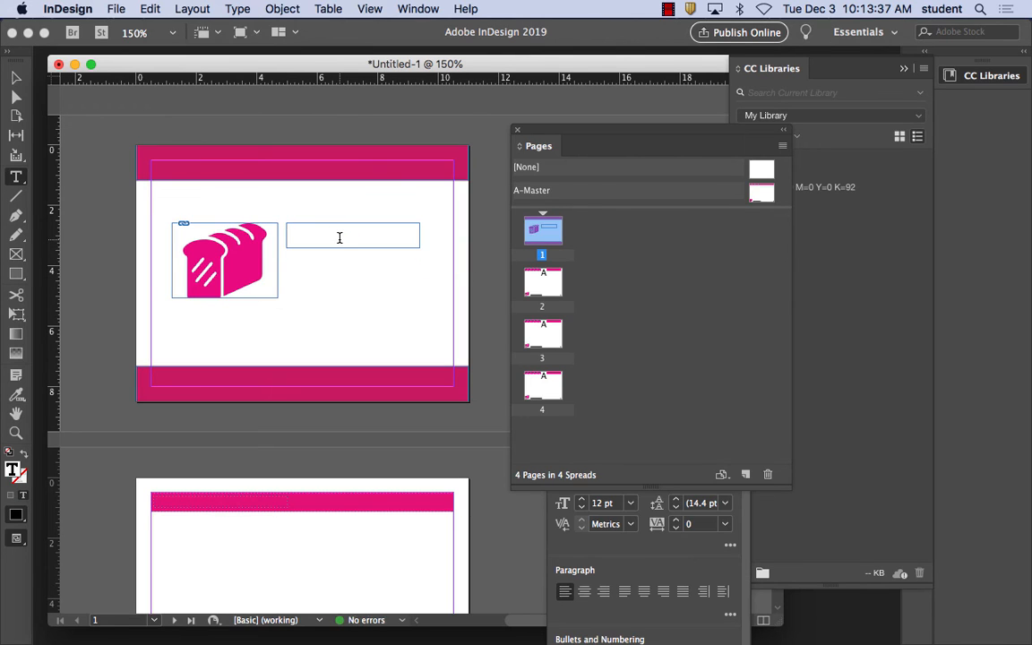
text(Bre)
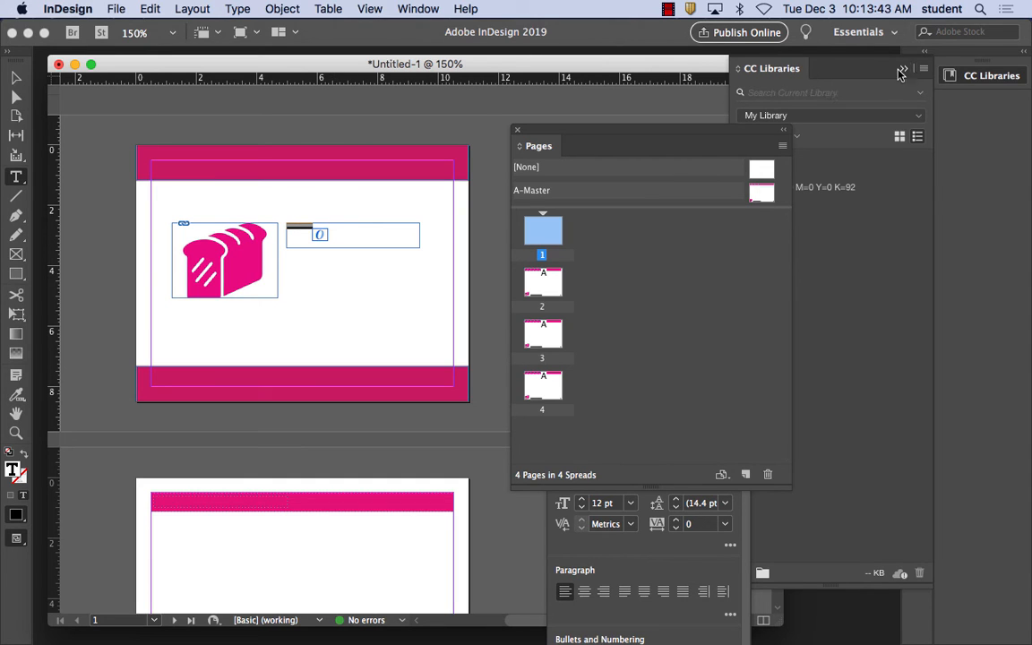
Set the "BREAD APP" title to the Impact font at 36 pt.
click(615, 513)
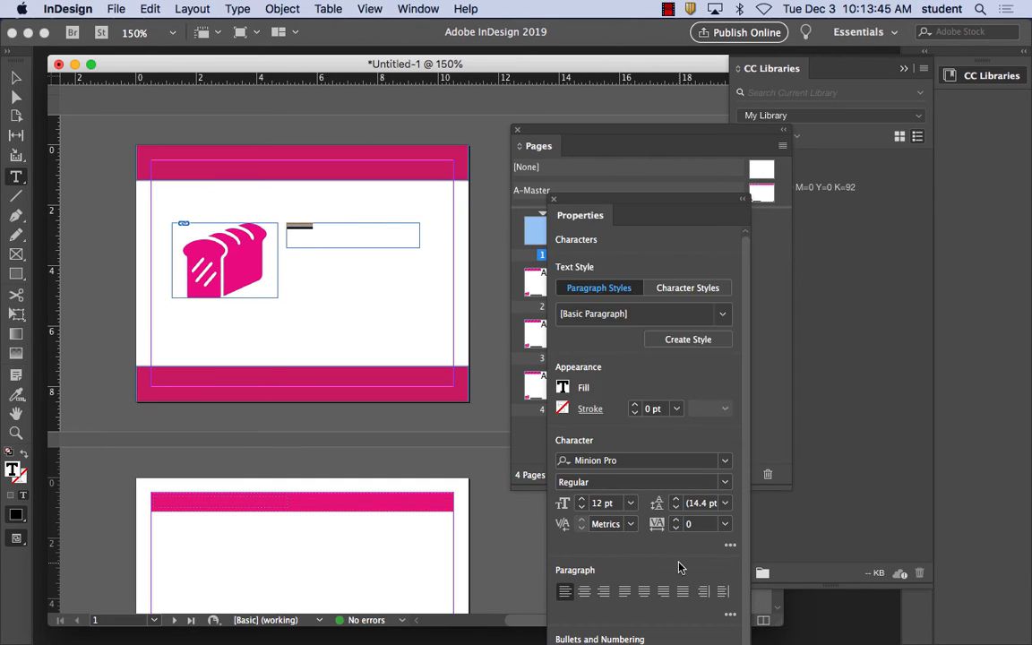
click(728, 460)
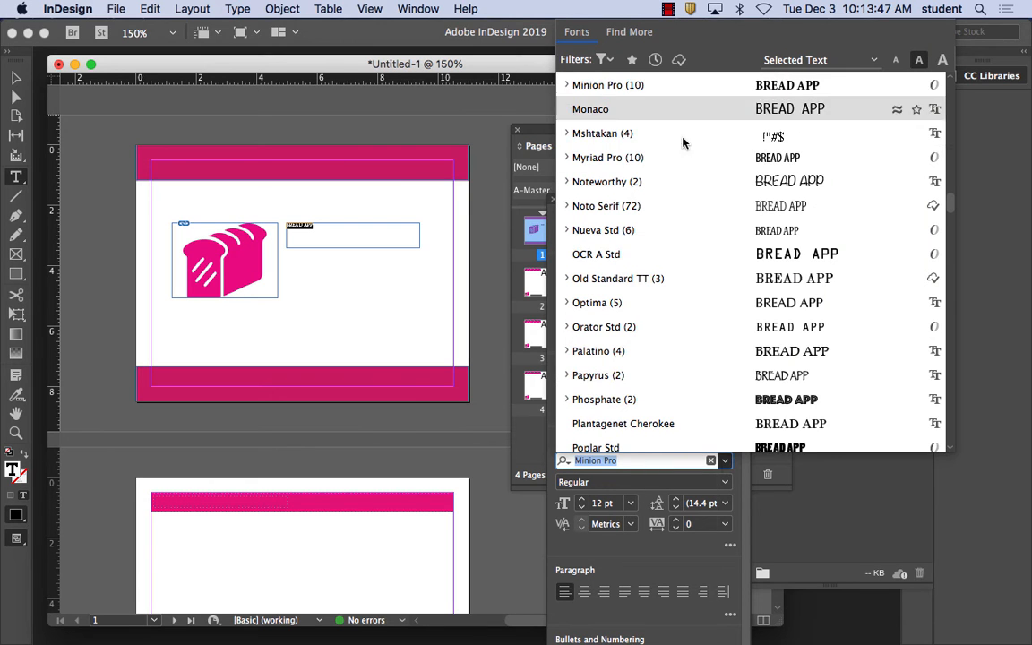
scroll(627, 135, up, 10)
click(634, 114)
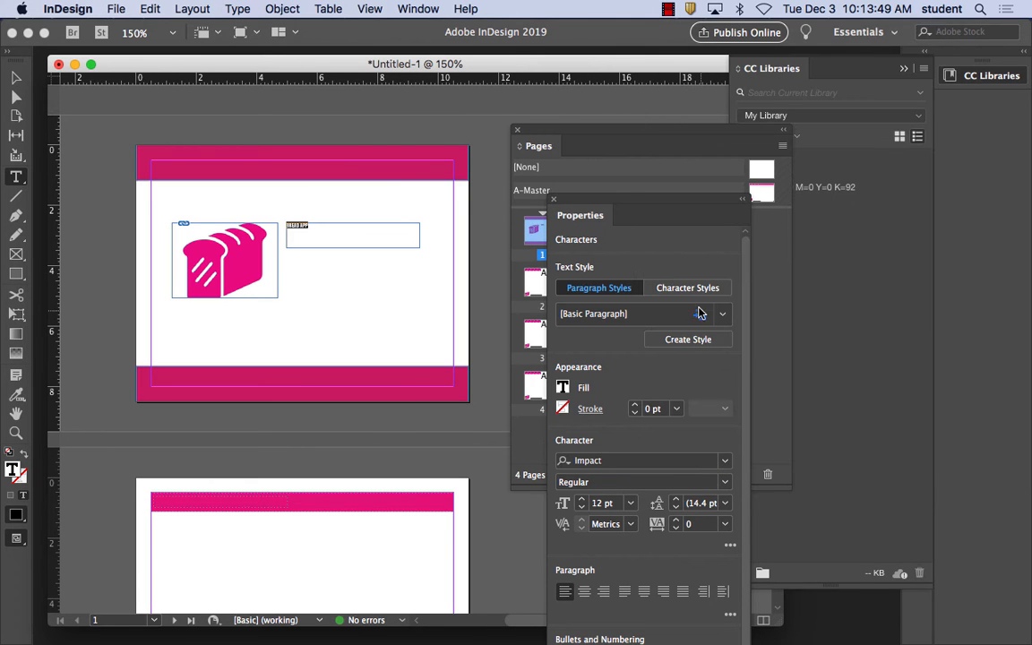
click(632, 503)
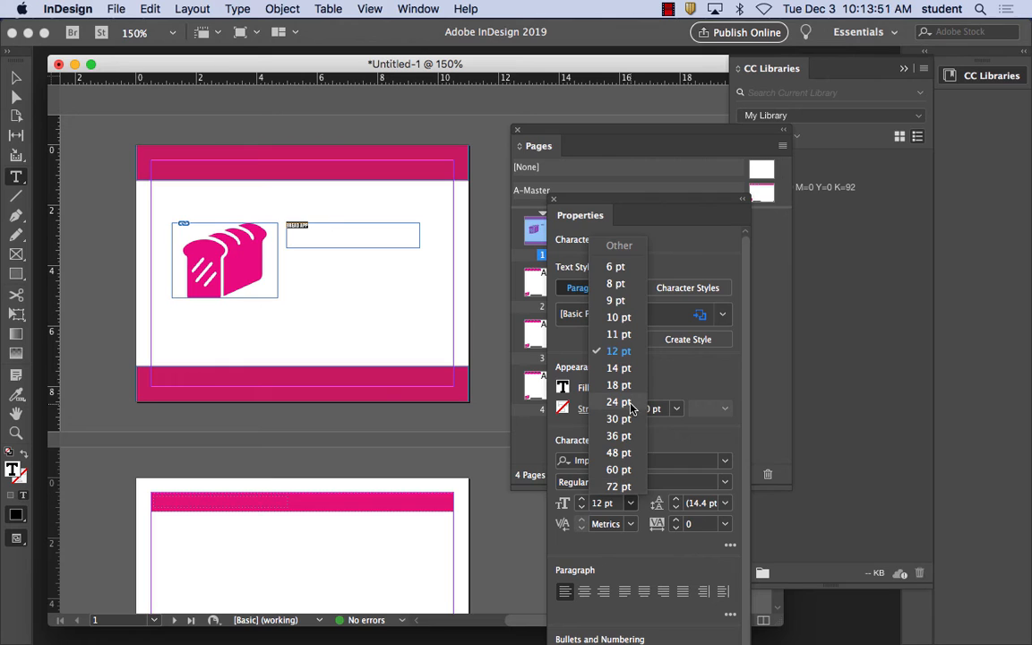
click(619, 411)
click(631, 503)
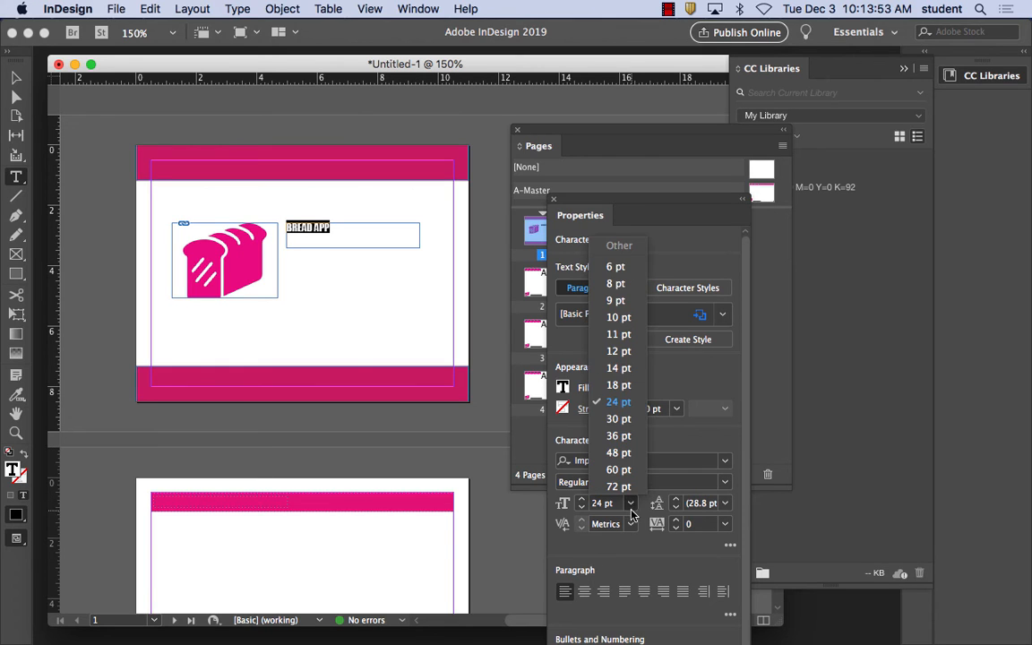
click(631, 435)
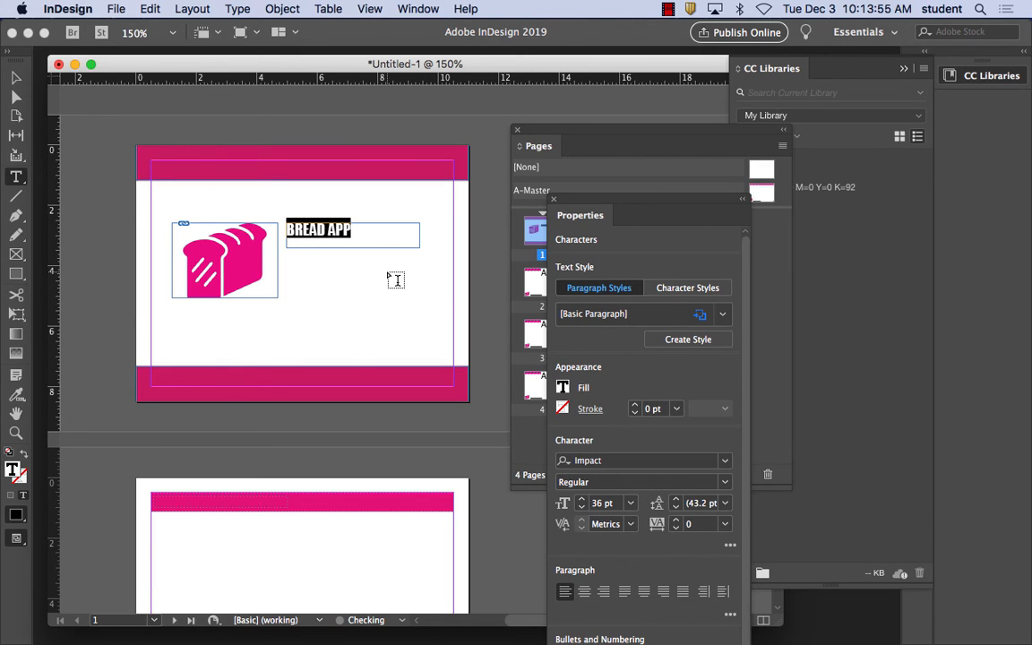
Add a byline with the author's name beneath "BREAD APP" and extend the text frame downward to about 3.2 in tall.
click(361, 231)
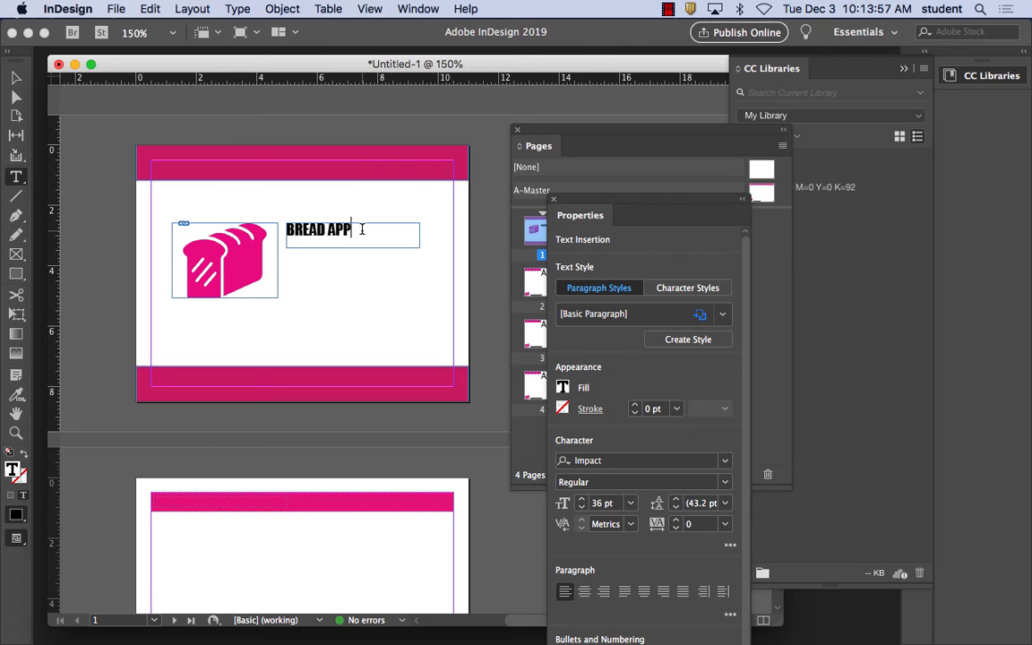
key(Return)
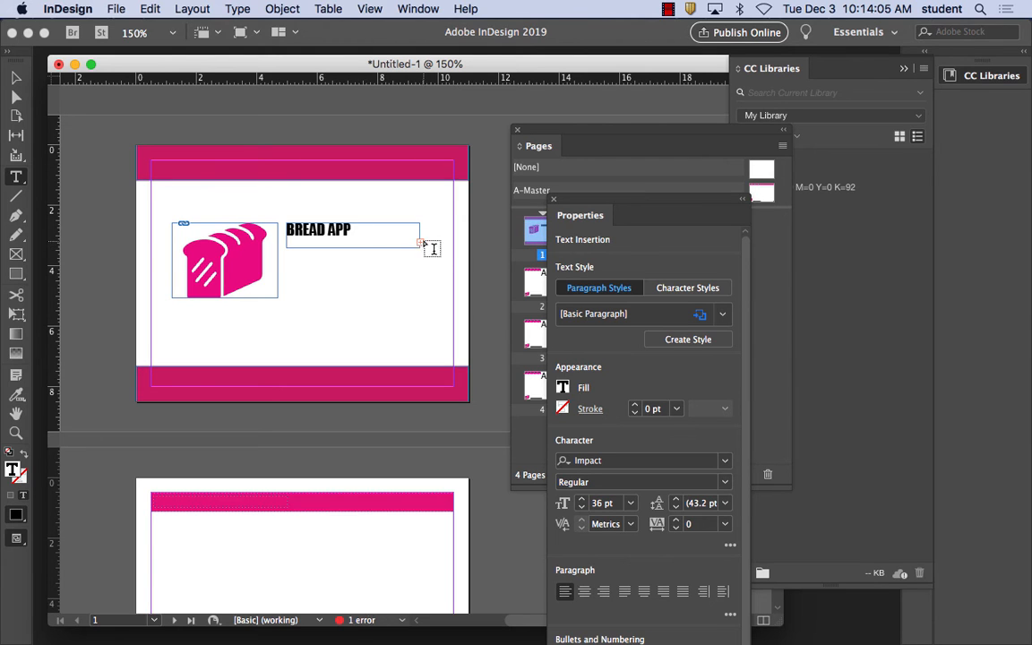
key(Escape)
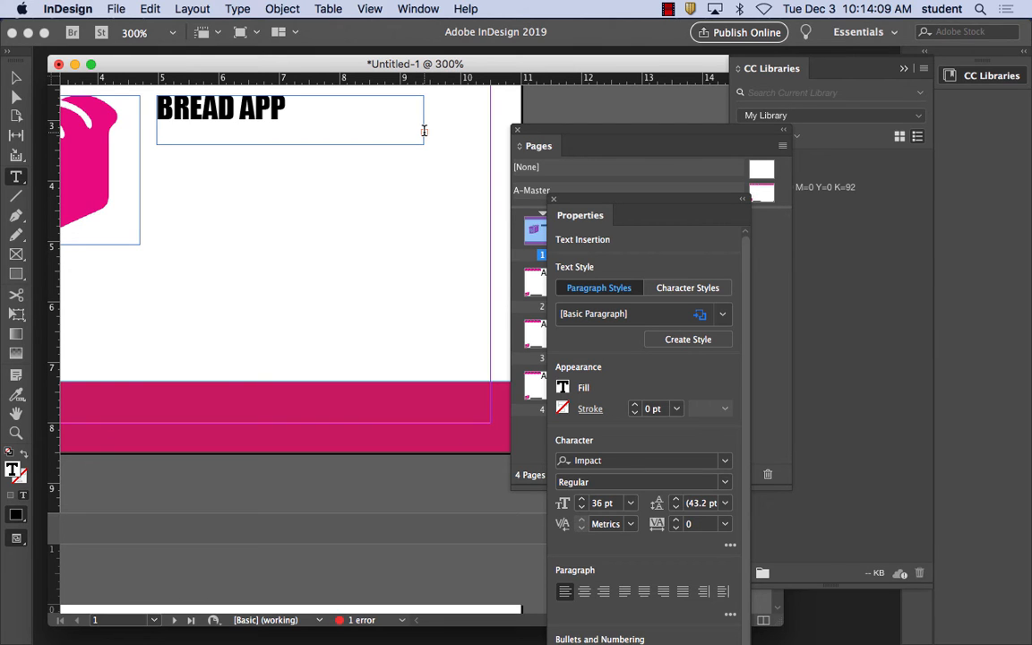
key(Escape)
drag(424, 143, 424, 286)
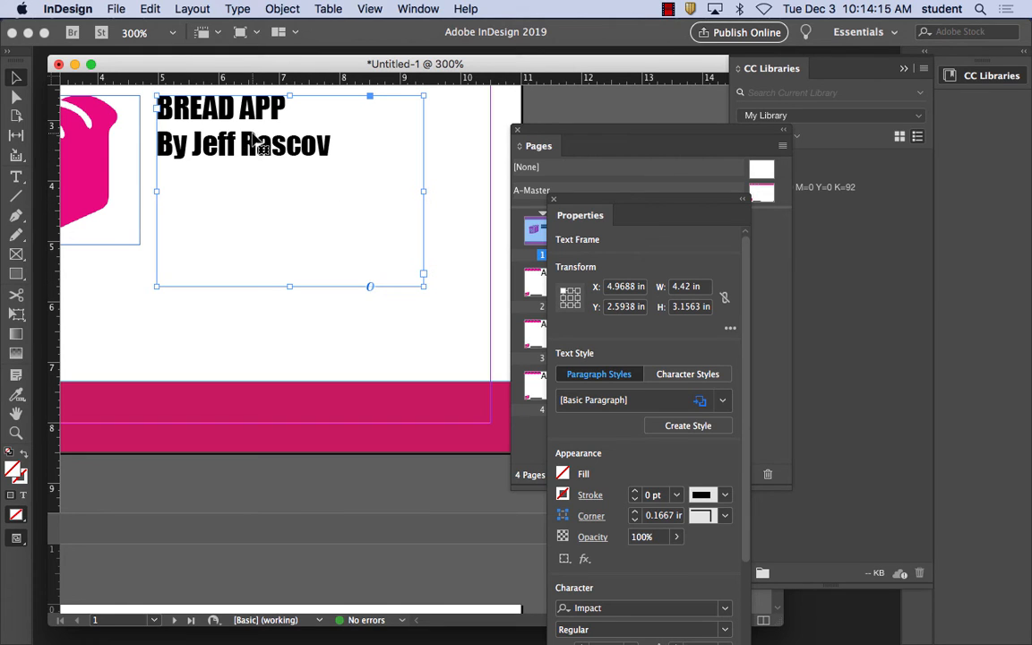
Reduce the byline under the "BREAD APP" title to 24 pt.
click(14, 174)
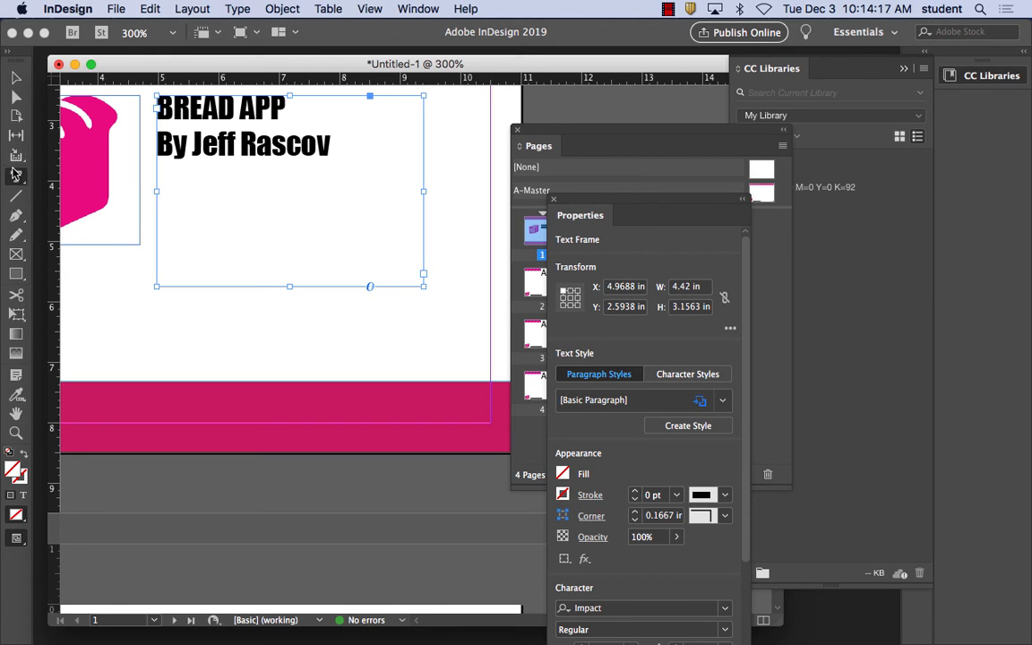
drag(332, 145, 157, 146)
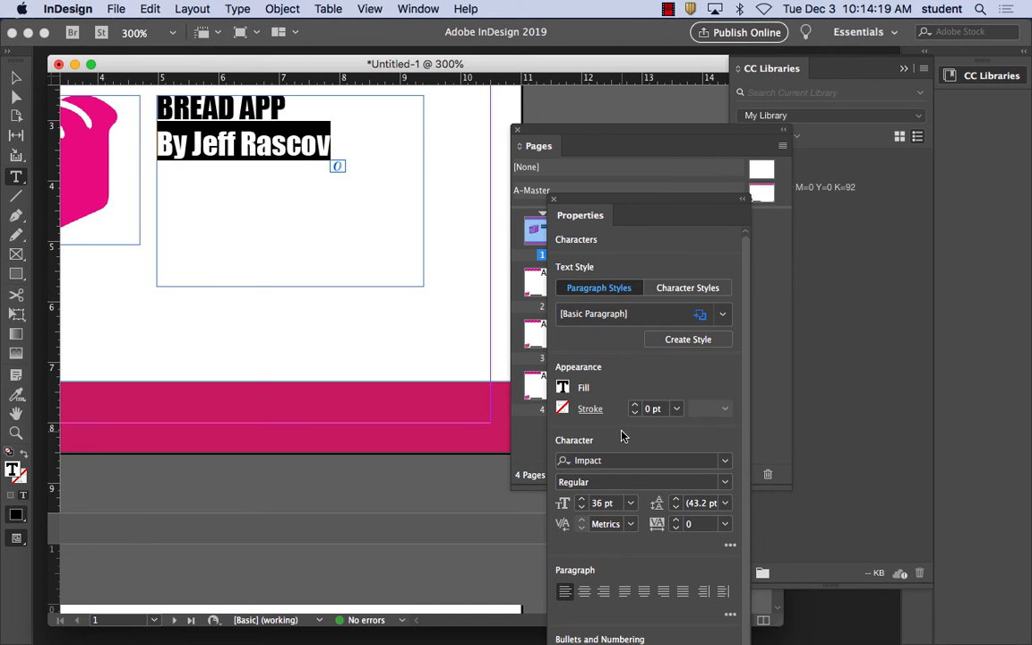
click(630, 503)
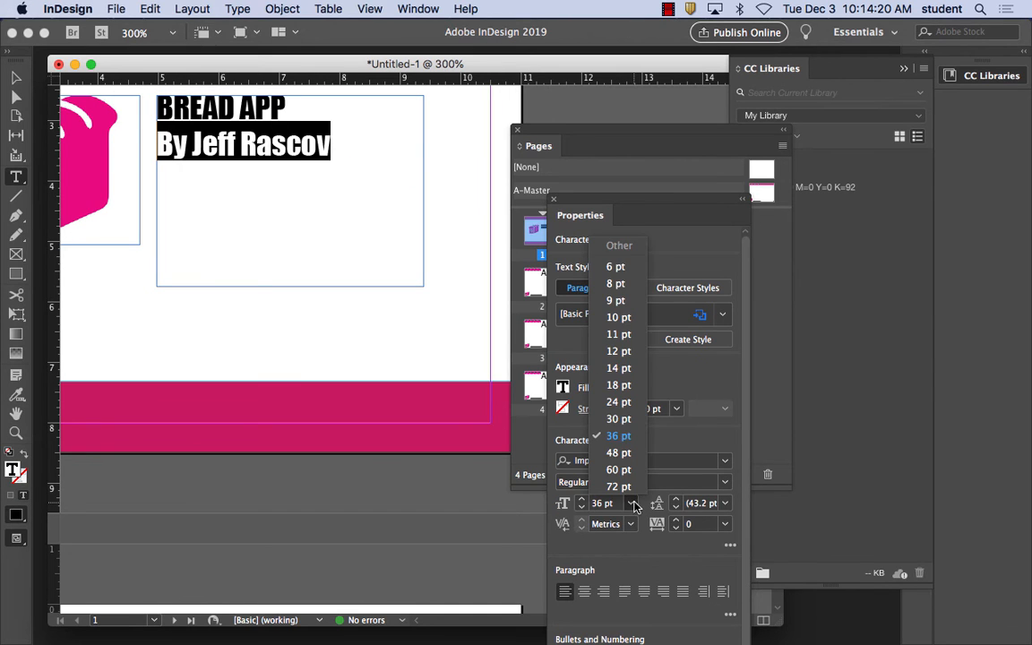
click(619, 418)
click(630, 503)
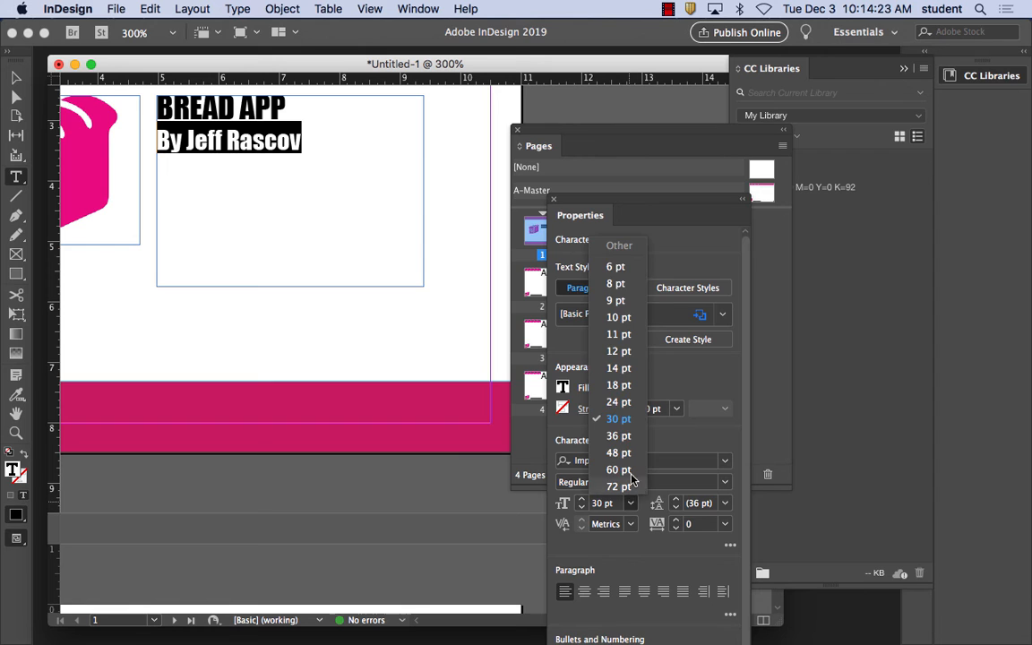
click(618, 401)
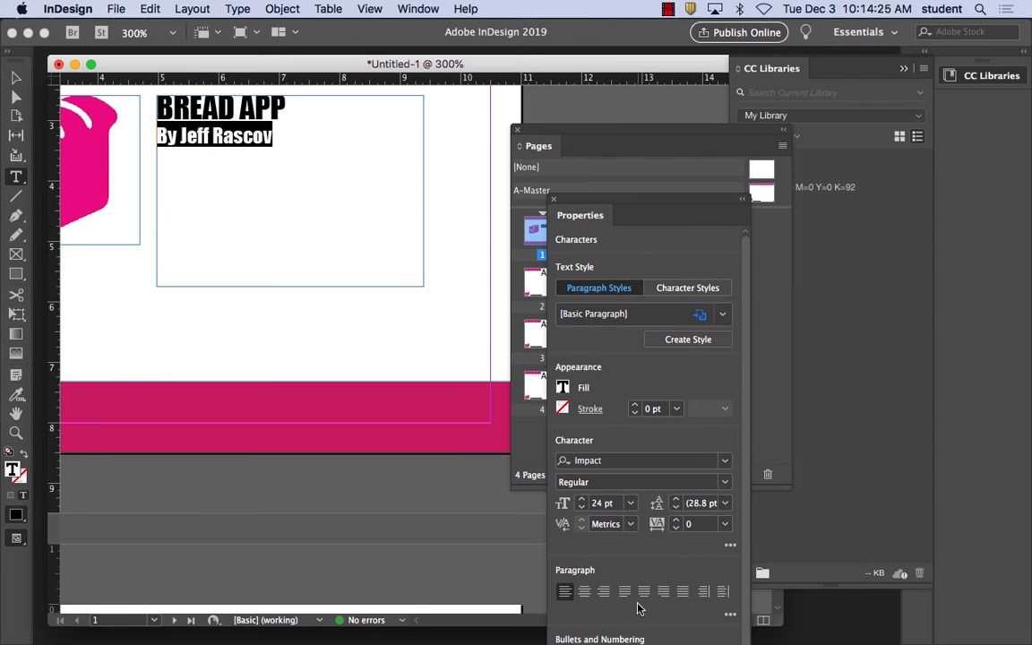
drag(631, 204, 636, 86)
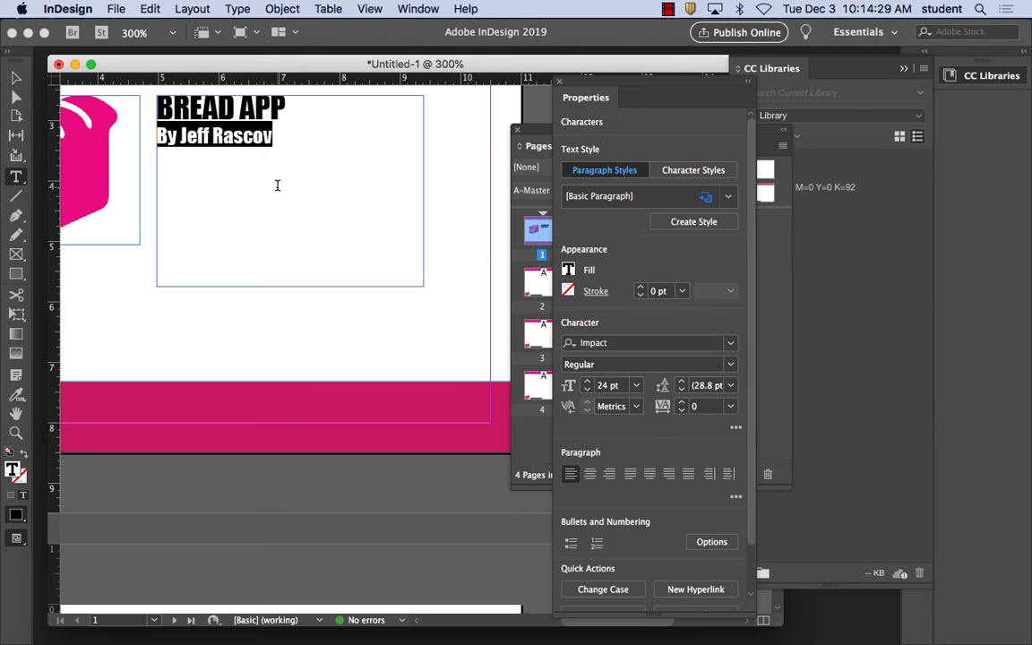
Insert a blank line between the title and byline, and add the date "12-03-2019" one blank line below the byline.
click(290, 107)
key(Return)
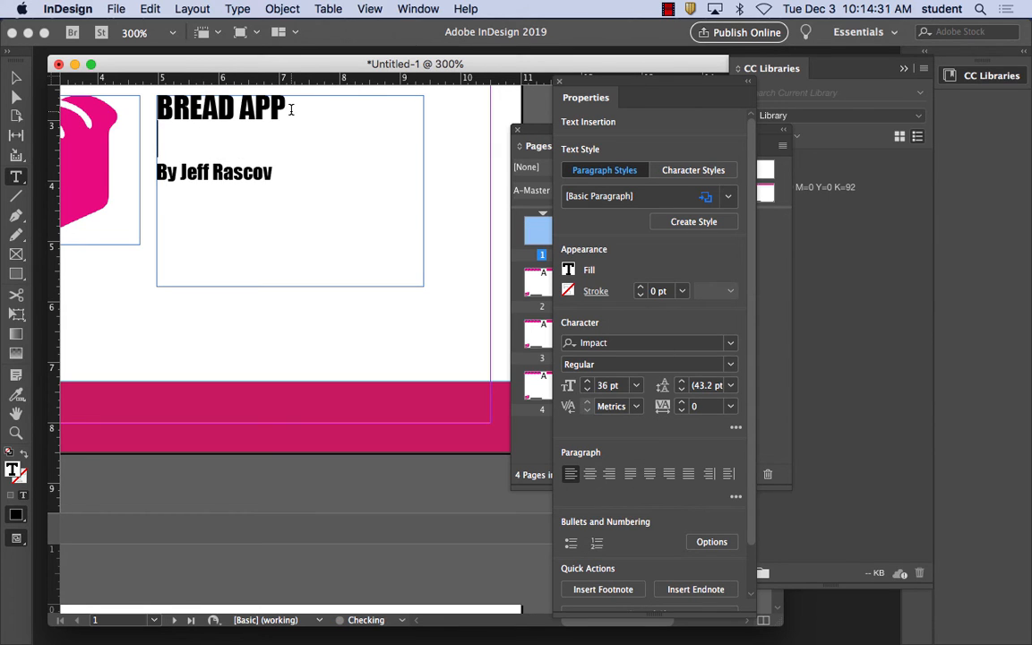
click(280, 173)
key(Return)
text(12)
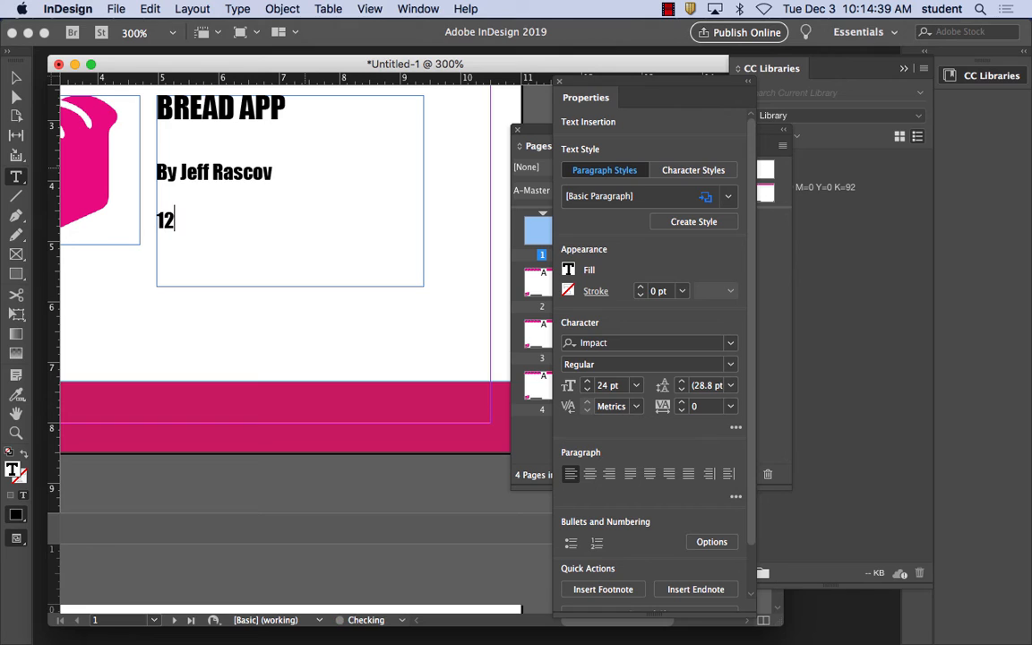
text(-)
text(-)
text(03)
text(-2019)
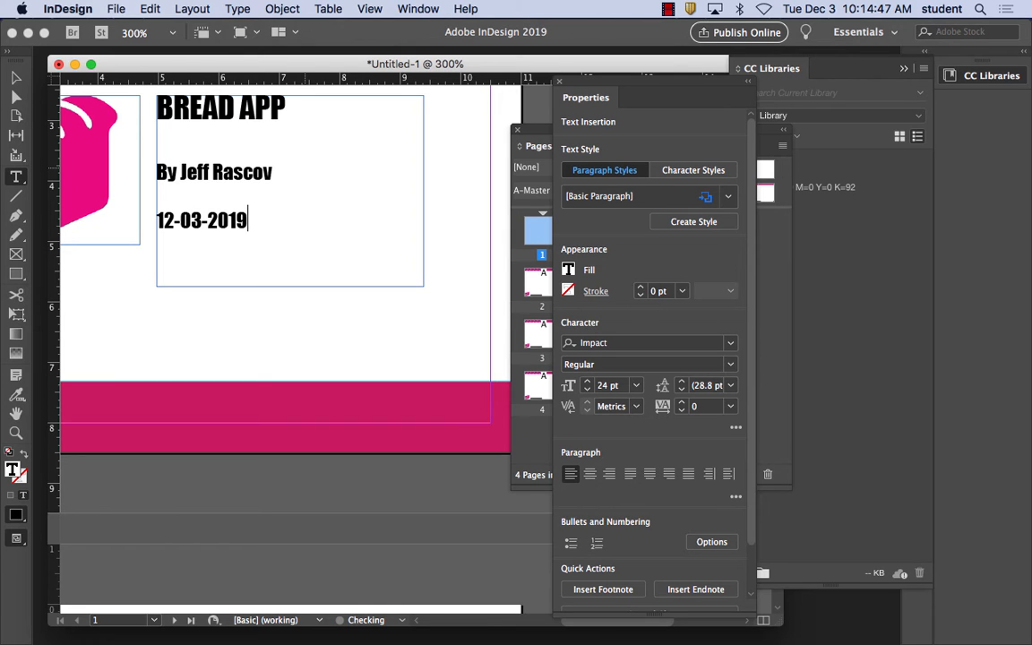
key(Escape)
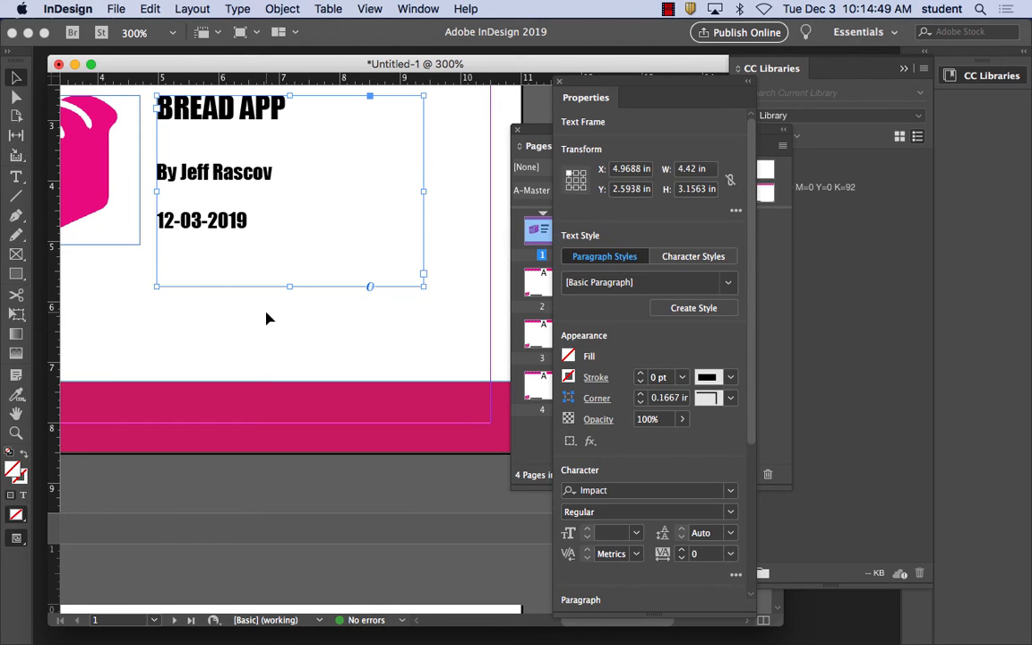
click(269, 318)
key(super+minus)
key(super+minus)
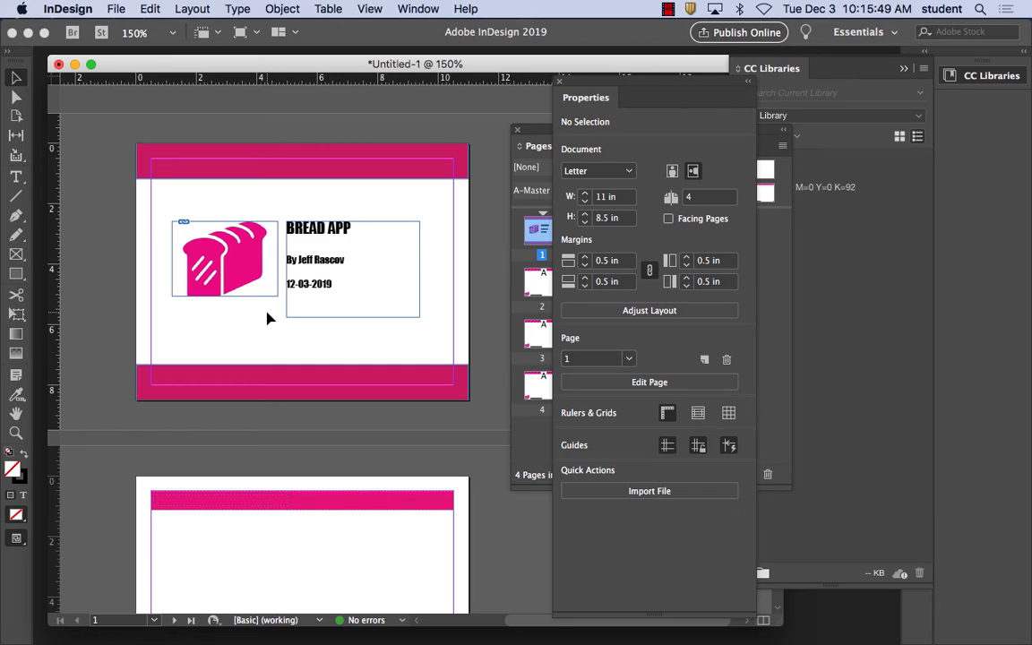
click(667, 9)
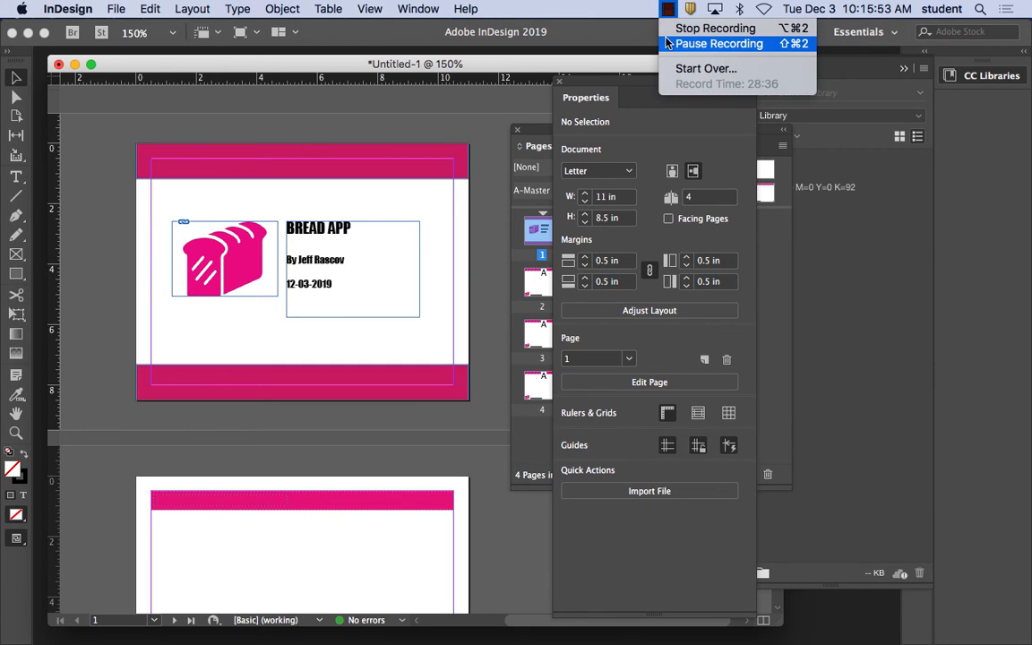
click(708, 43)
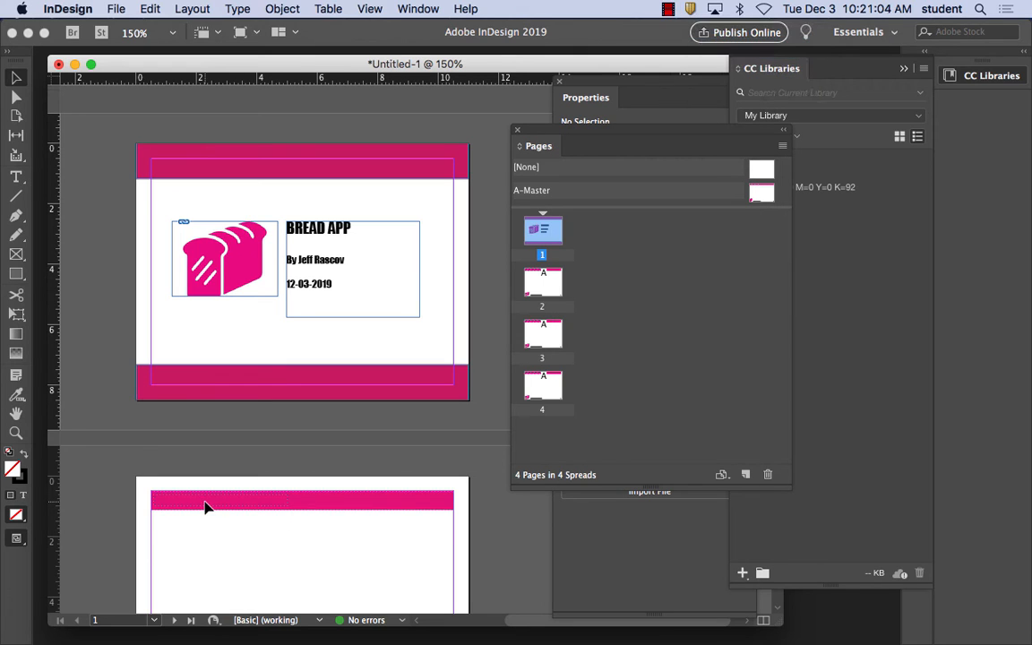
Add a text frame about 4.4 in wide over the empty master text frame in page 2's pink header, containing "OVERVIEW".
click(204, 507)
scroll(307, 537, down, 5)
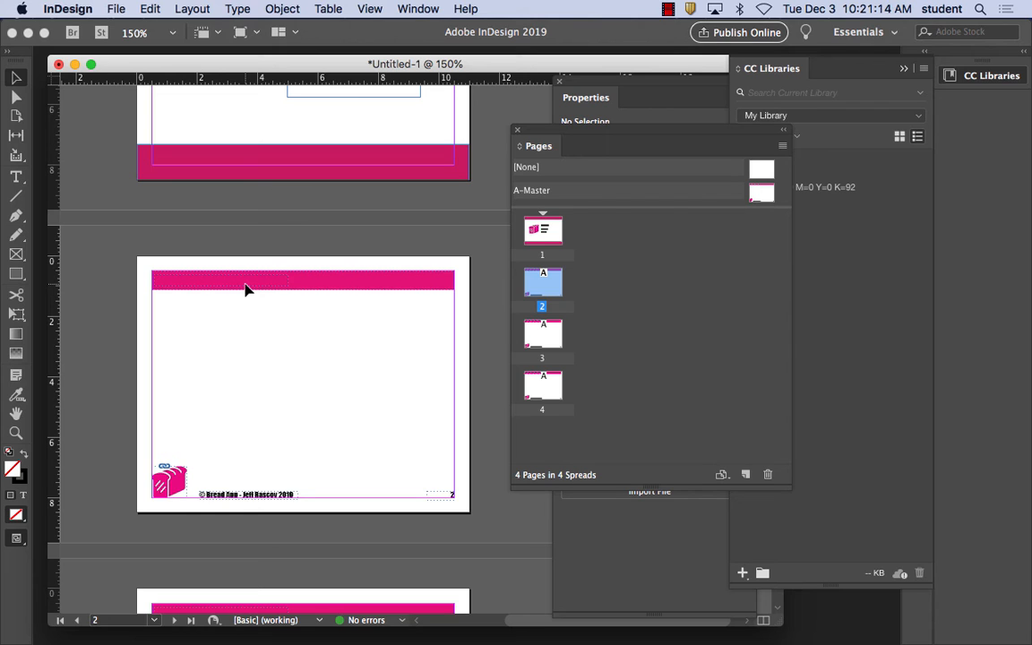
key(super+equal)
key(super+equal)
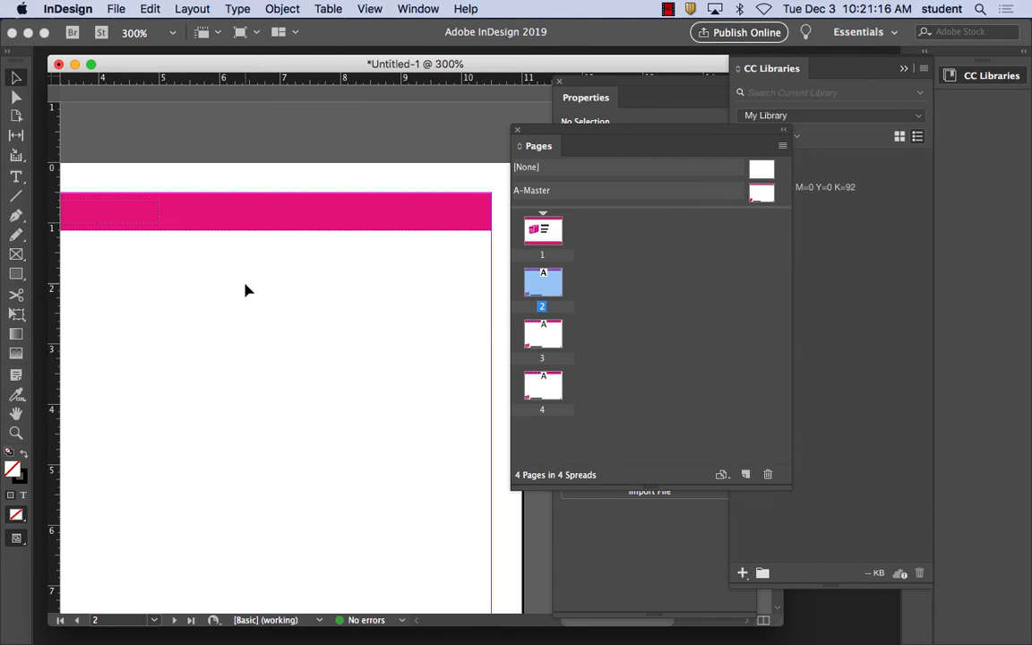
scroll(187, 284, up, 2)
scroll(189, 263, left, 2)
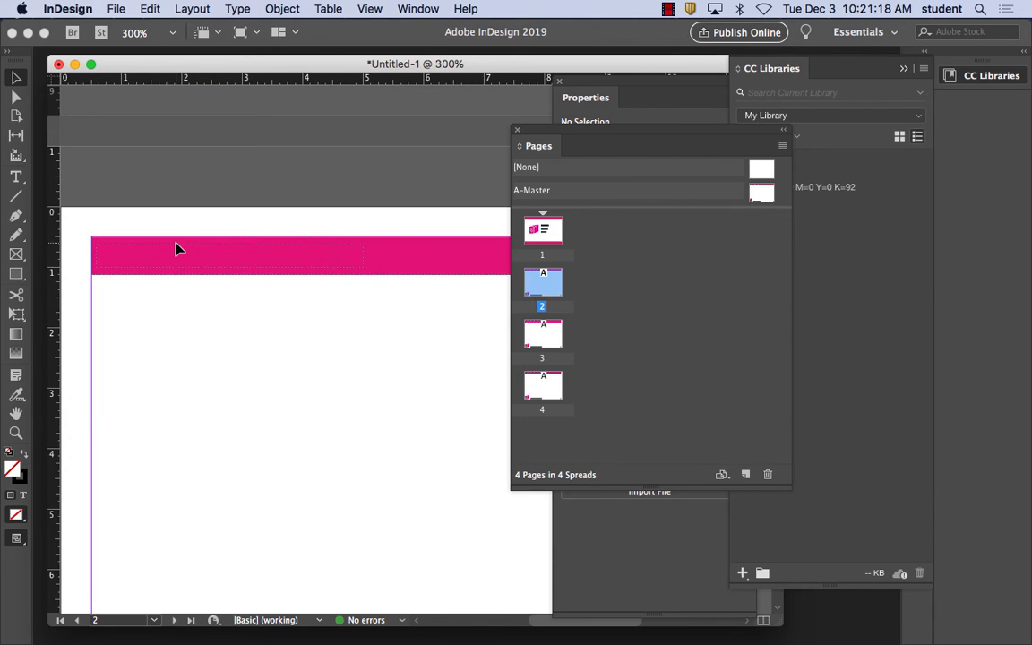
scroll(178, 253, down, 1)
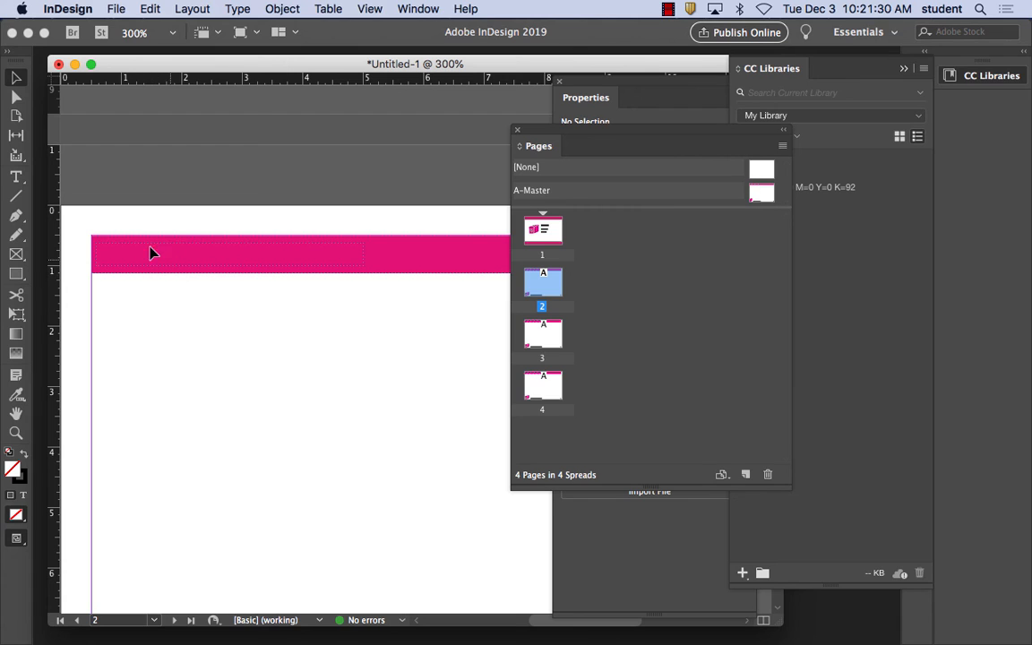
click(16, 176)
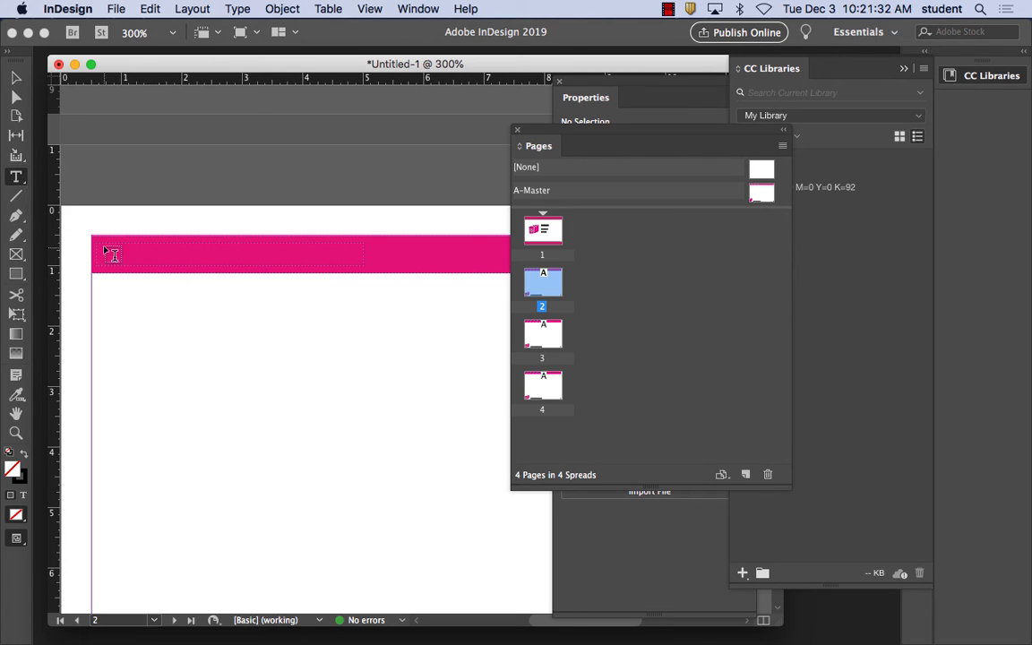
drag(96, 244, 361, 266)
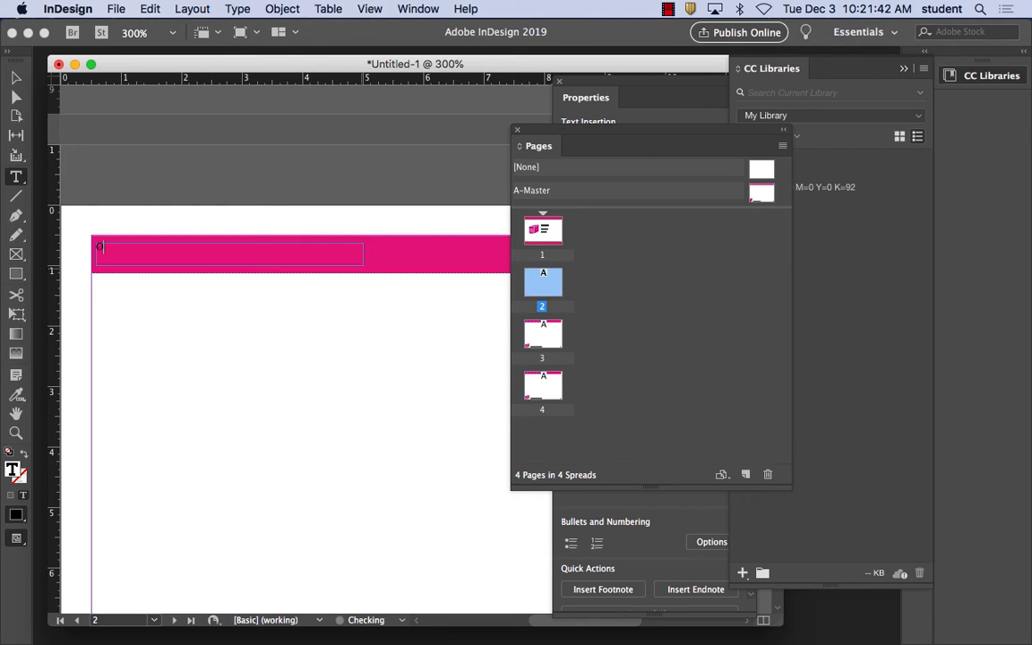
text(OVERVIEW)
Set page 2's "OVERVIEW" heading to Palatino Bold at 30 pt.
drag(152, 247, 79, 252)
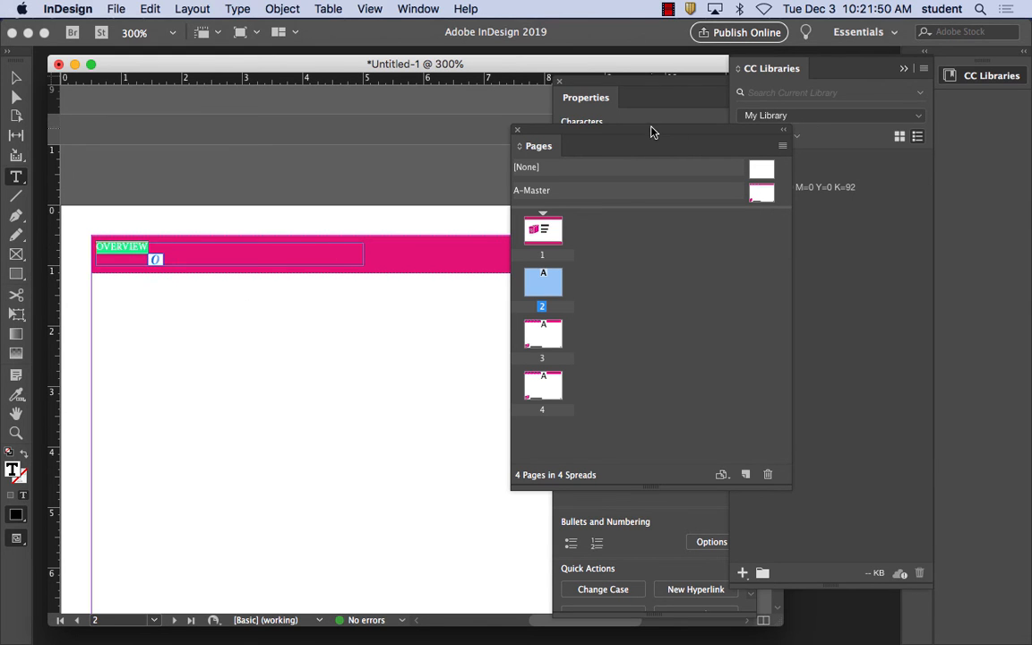
drag(653, 132, 918, 228)
drag(593, 88, 531, 96)
click(667, 353)
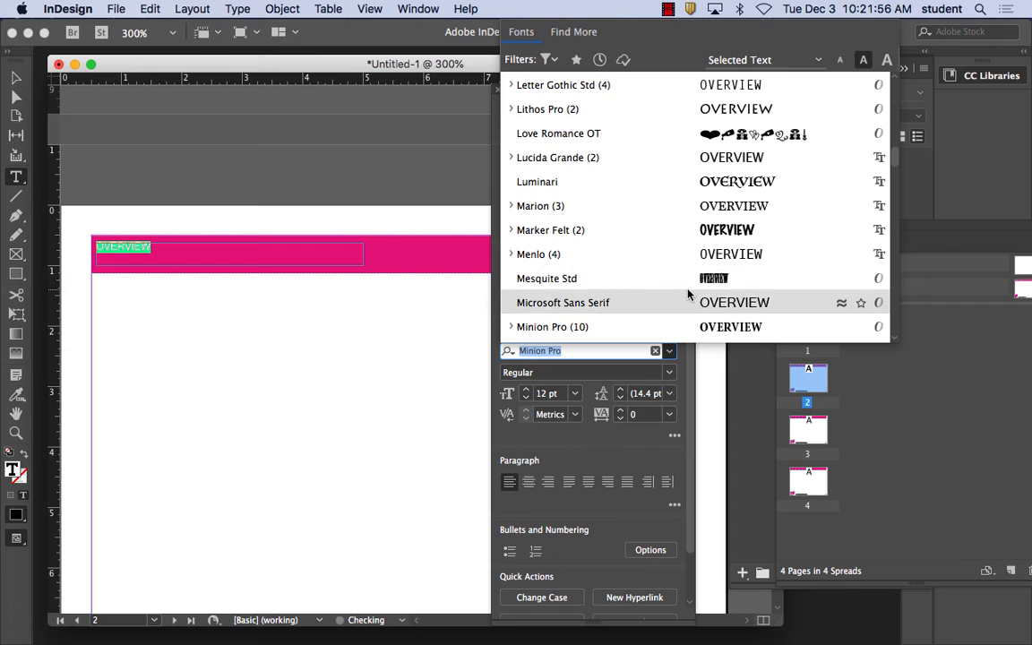
scroll(663, 224, up, 15)
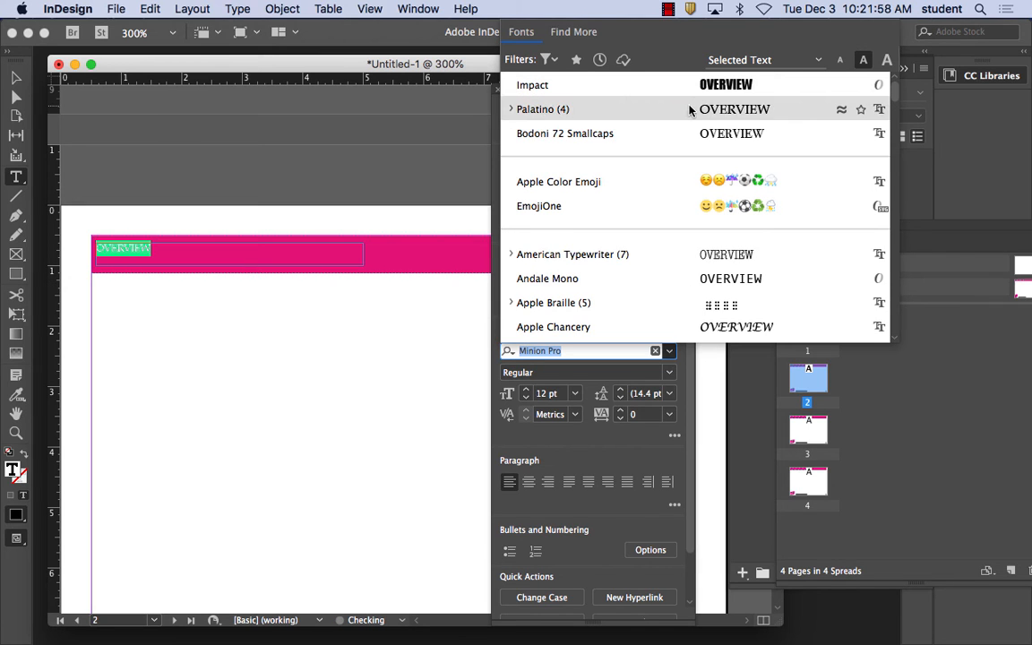
click(511, 110)
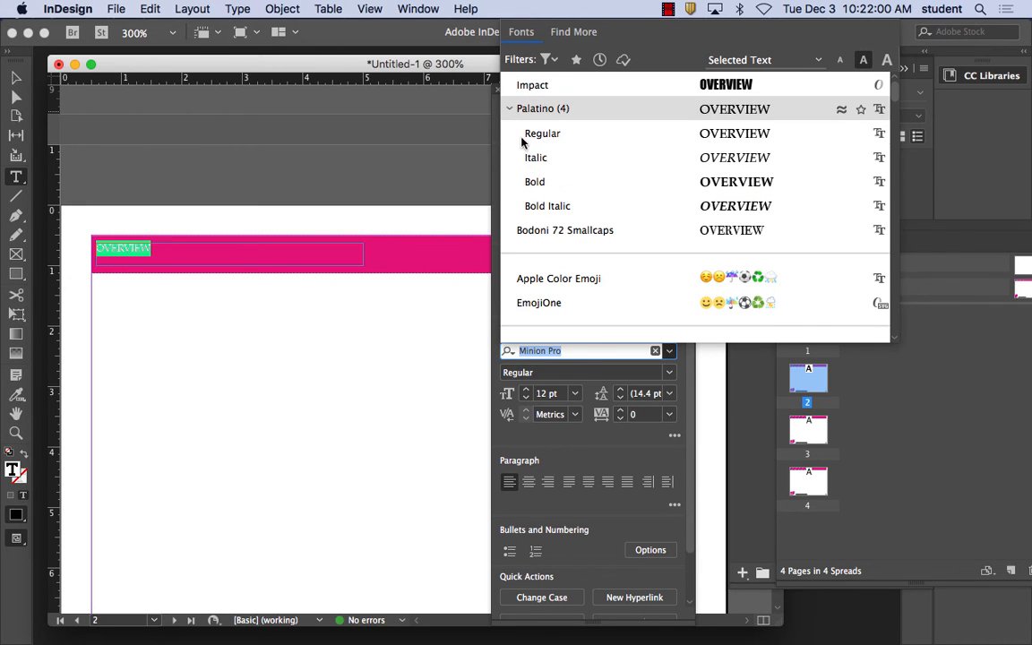
click(535, 177)
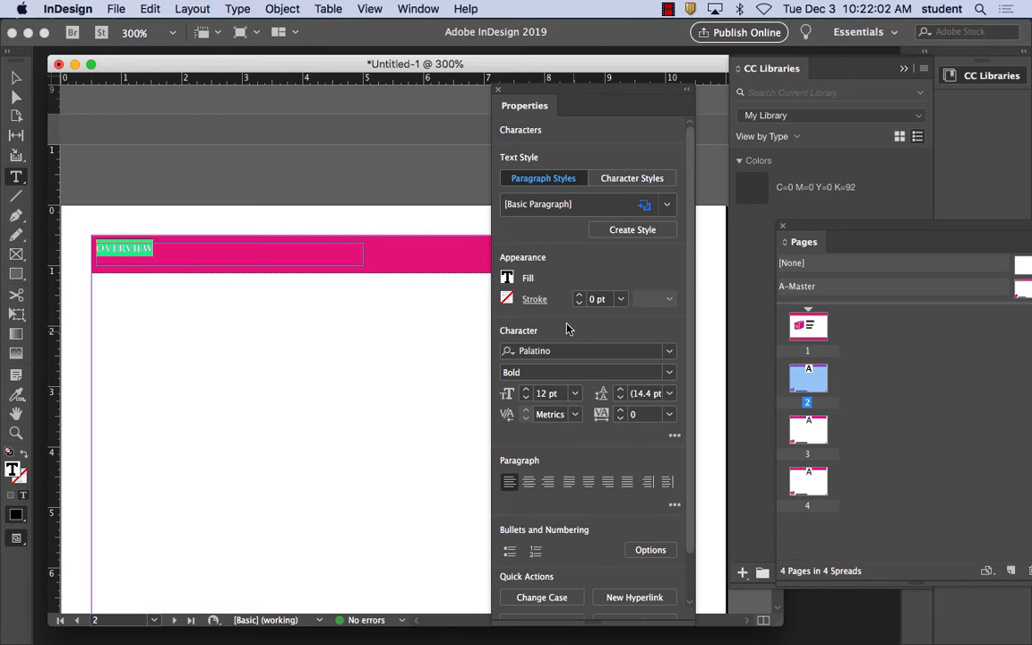
click(575, 393)
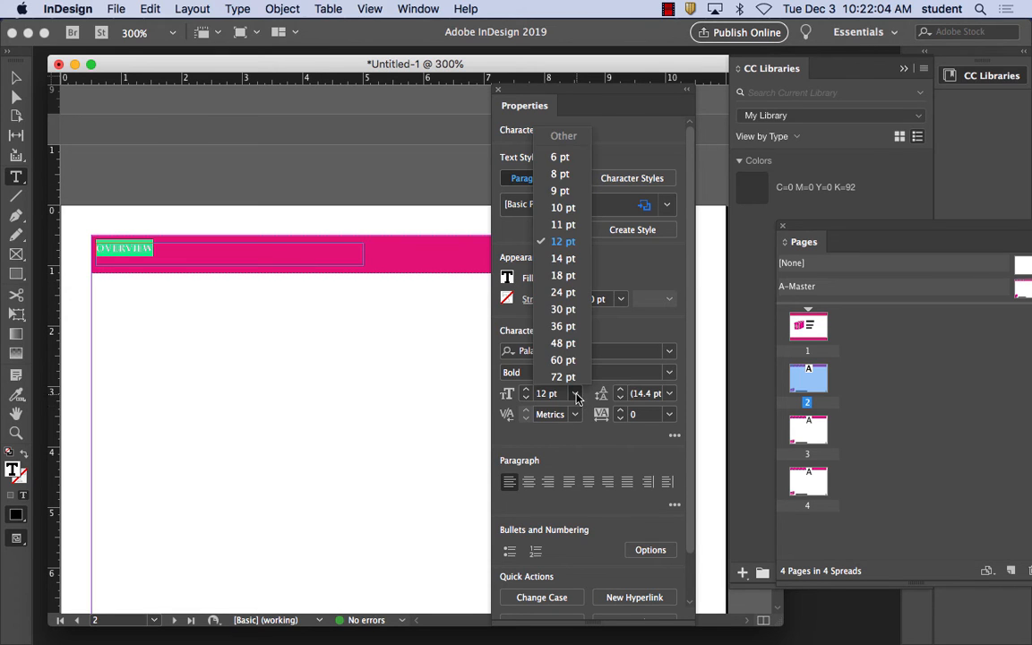
click(563, 310)
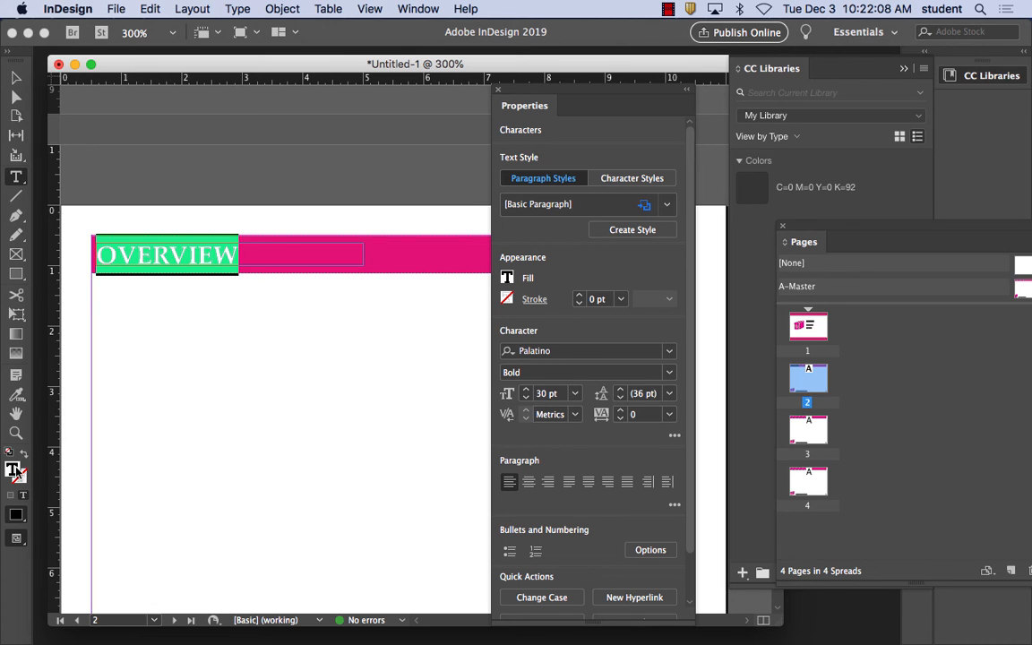
Change the "OVERVIEW" heading's text fill to white and deselect its frame.
double_click(507, 278)
click(500, 234)
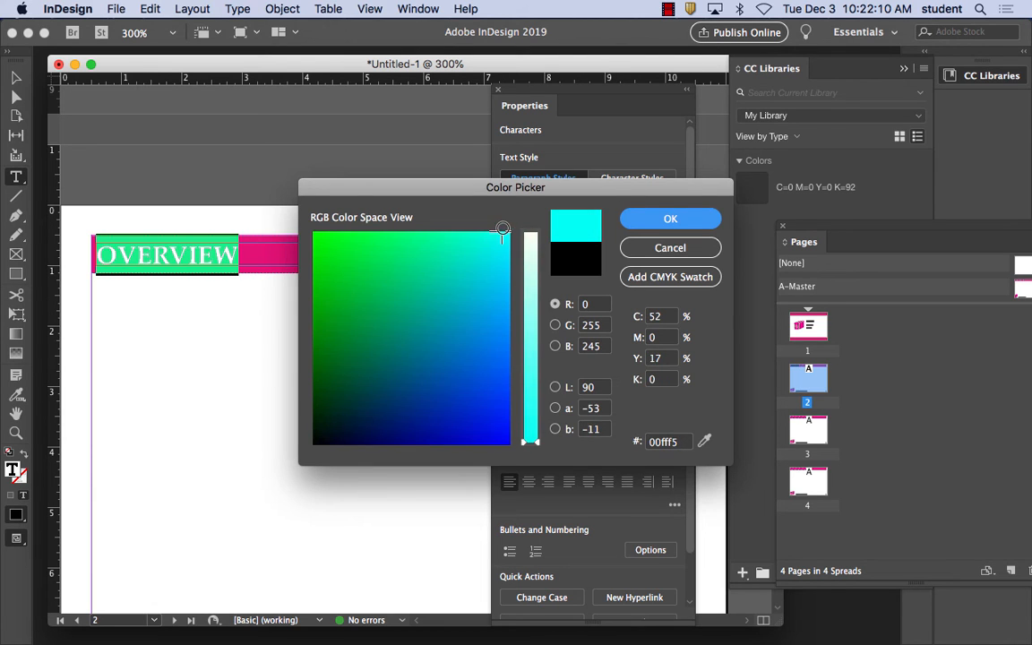
drag(528, 296, 539, 207)
key(Return)
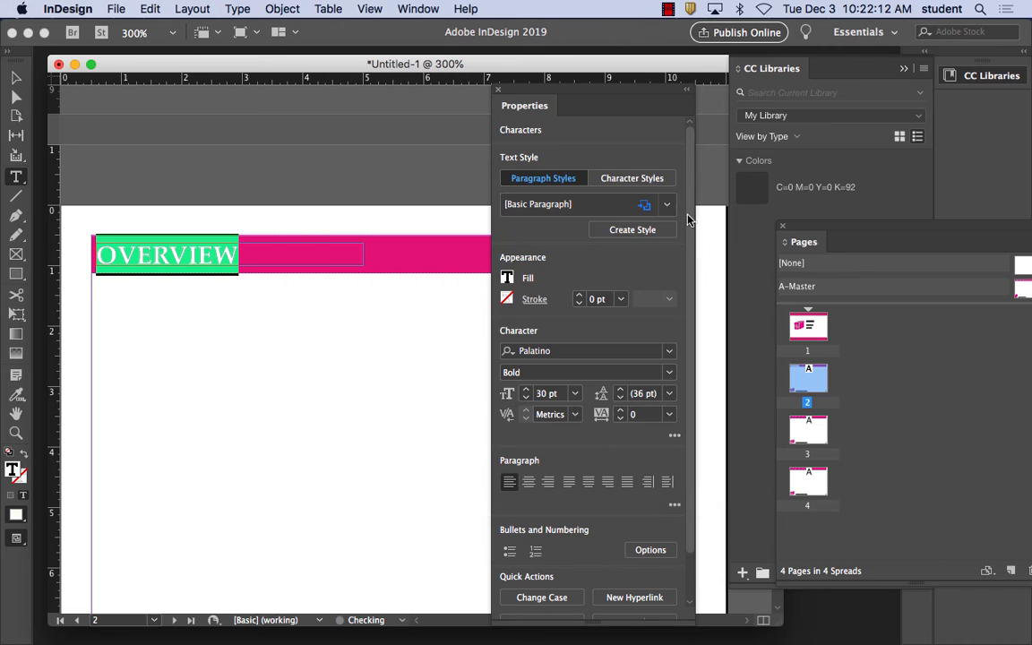
click(14, 77)
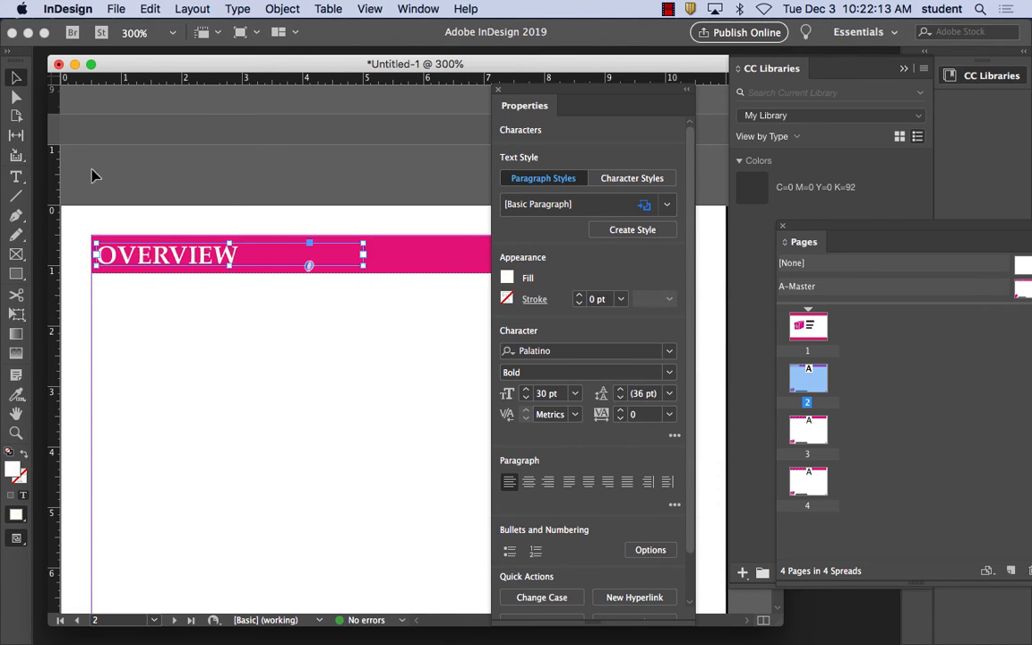
click(213, 295)
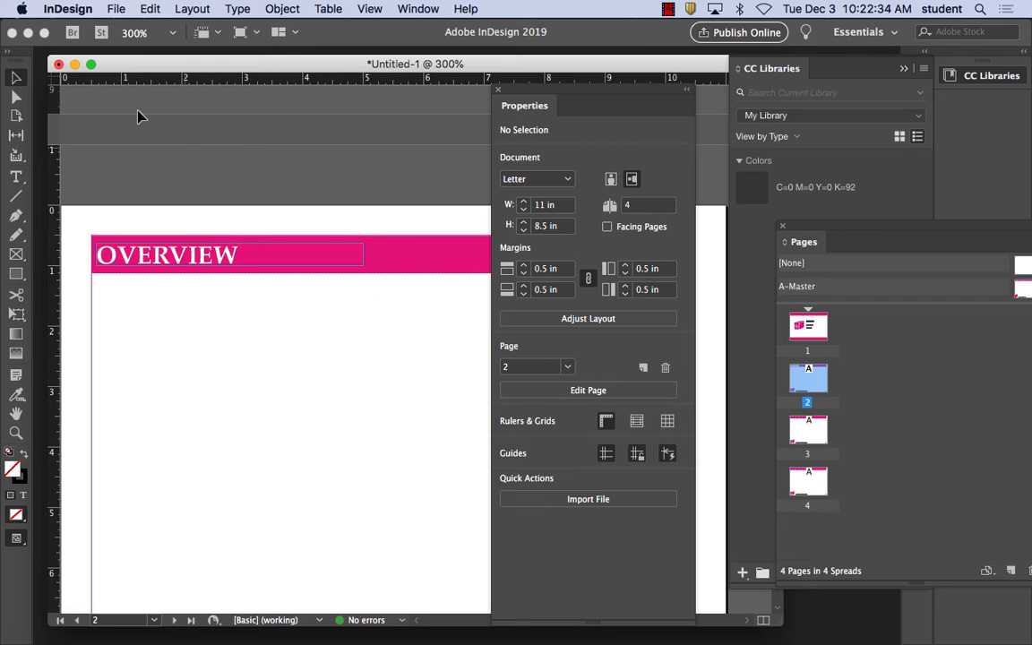
Save the document to the Desktop as "project_presentation" in InDesign CC 2019 format.
click(123, 8)
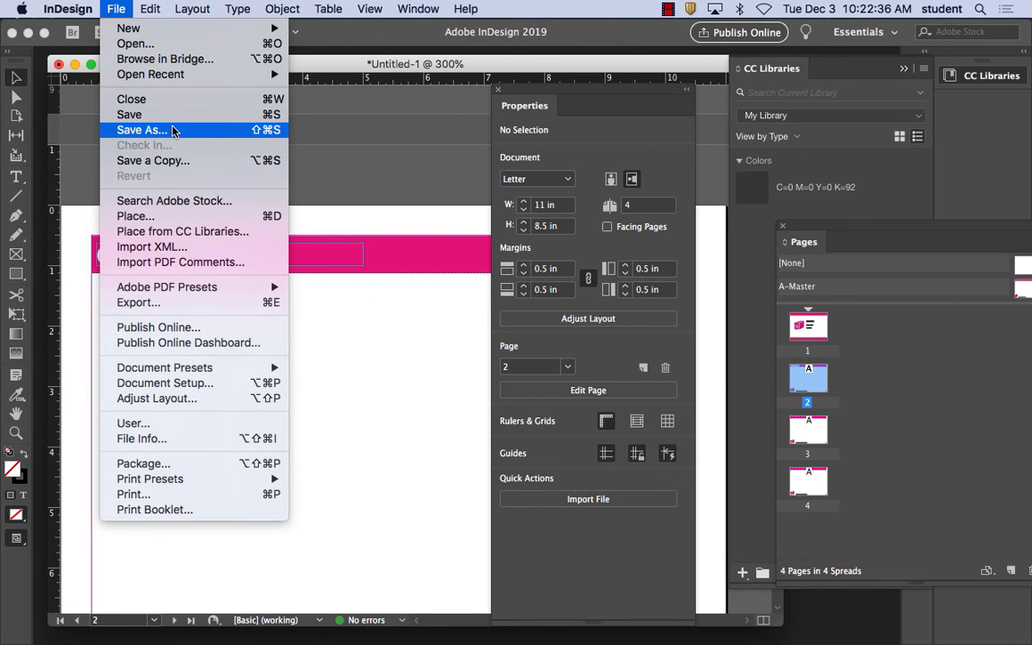
click(144, 130)
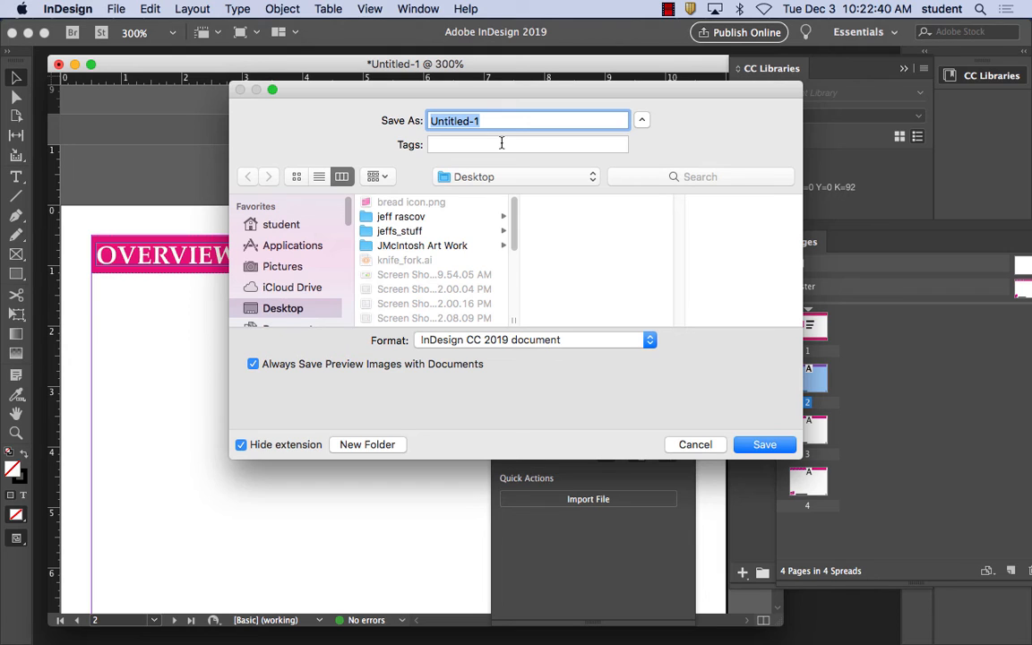
text(pr)
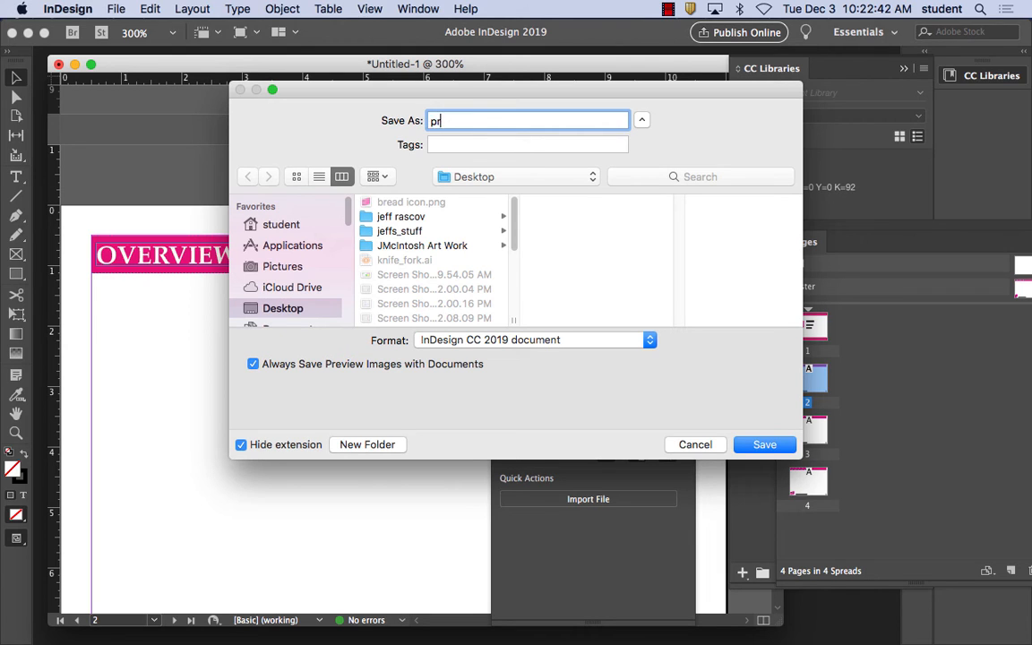
text(oject_presentation)
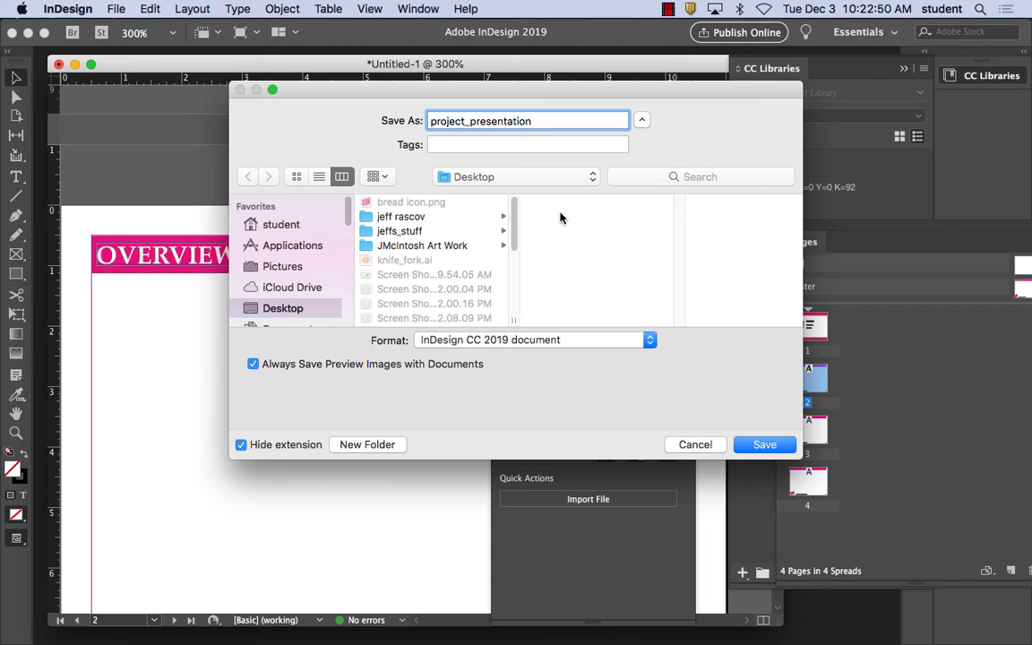
click(752, 443)
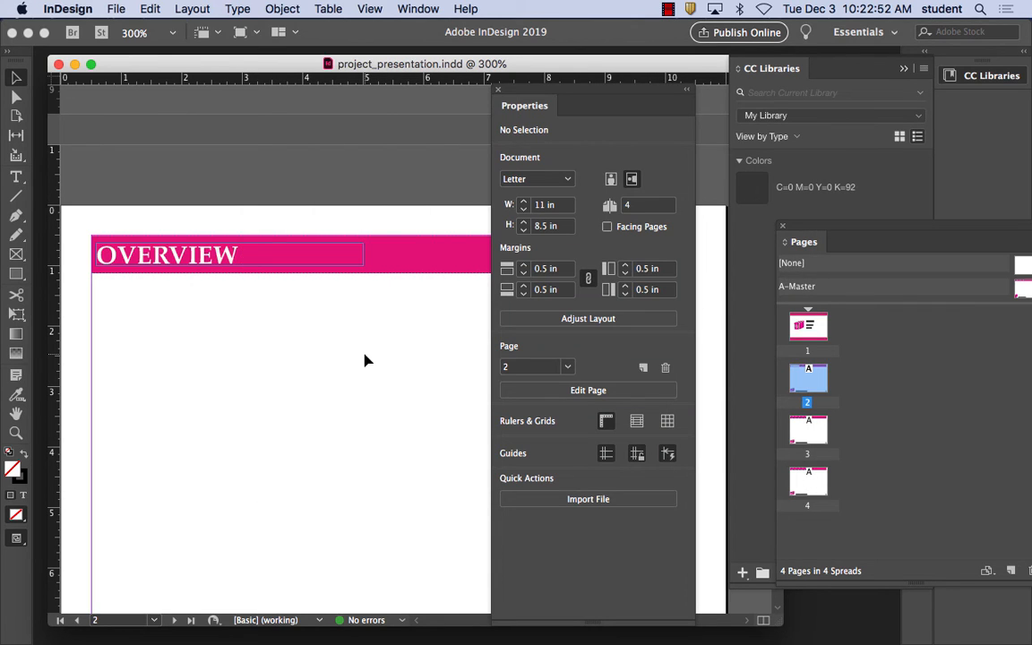
Review the layout of the cover page, the "OVERVIEW" page and the empty page 3.
key(super+minus)
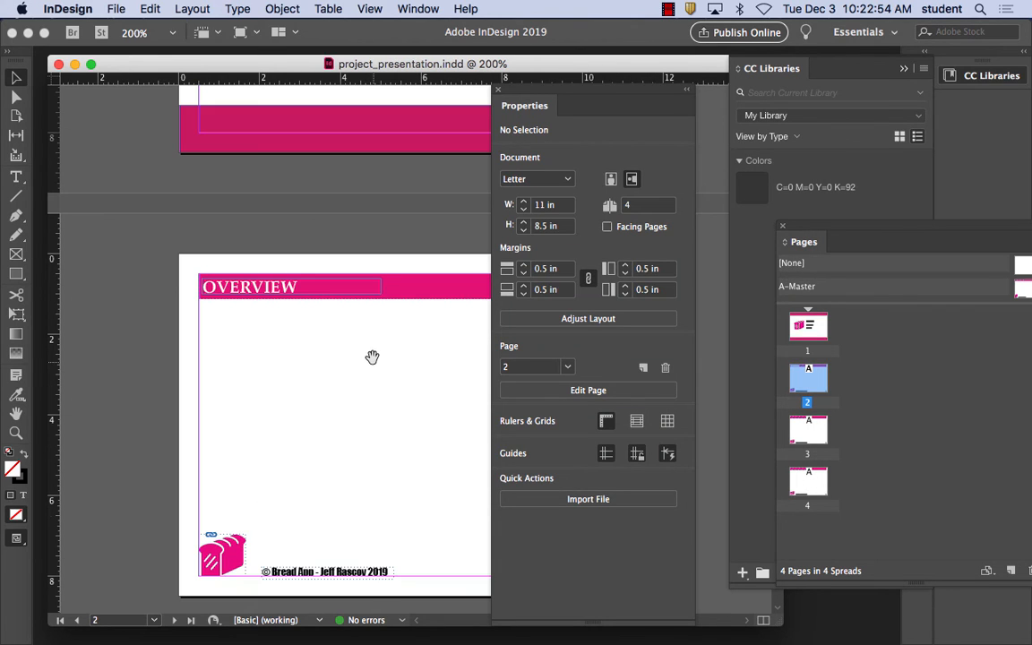
drag(371, 357, 255, 249)
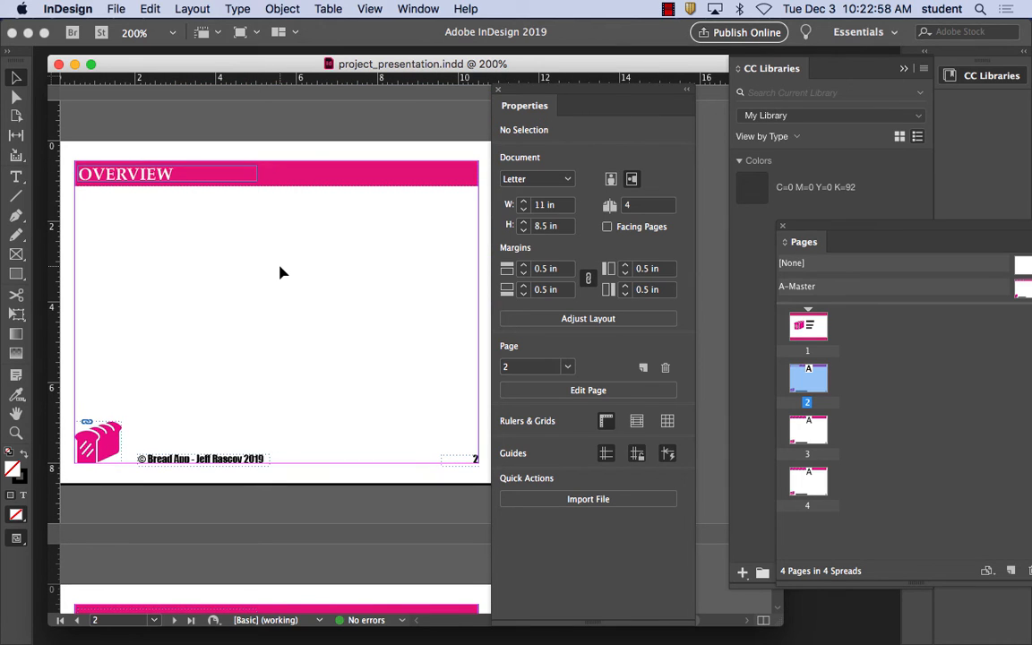
scroll(306, 315, up, 5)
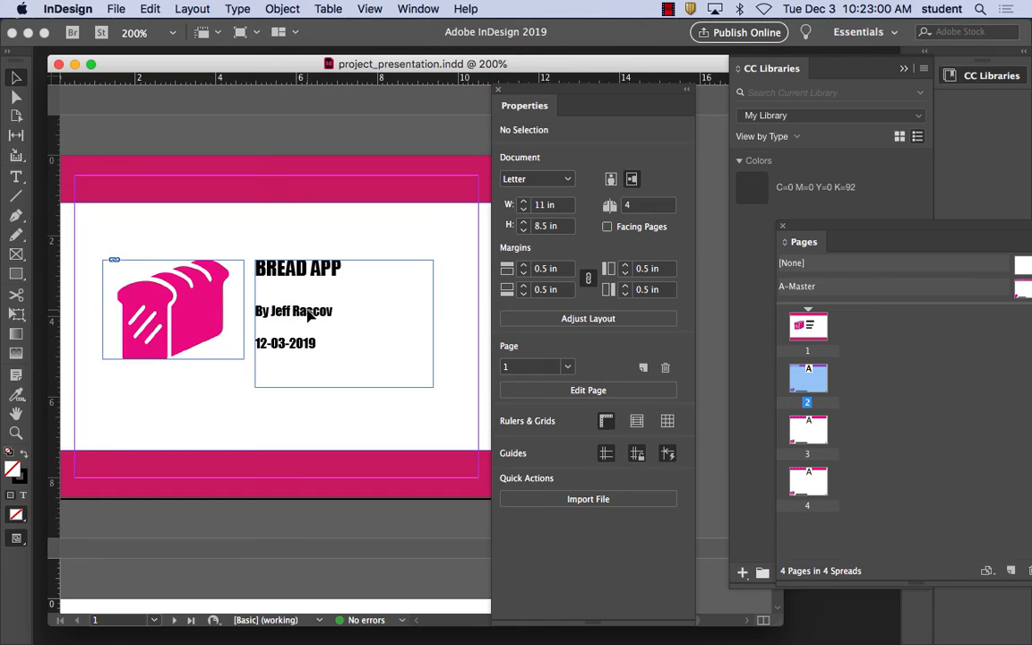
scroll(307, 315, down, 5)
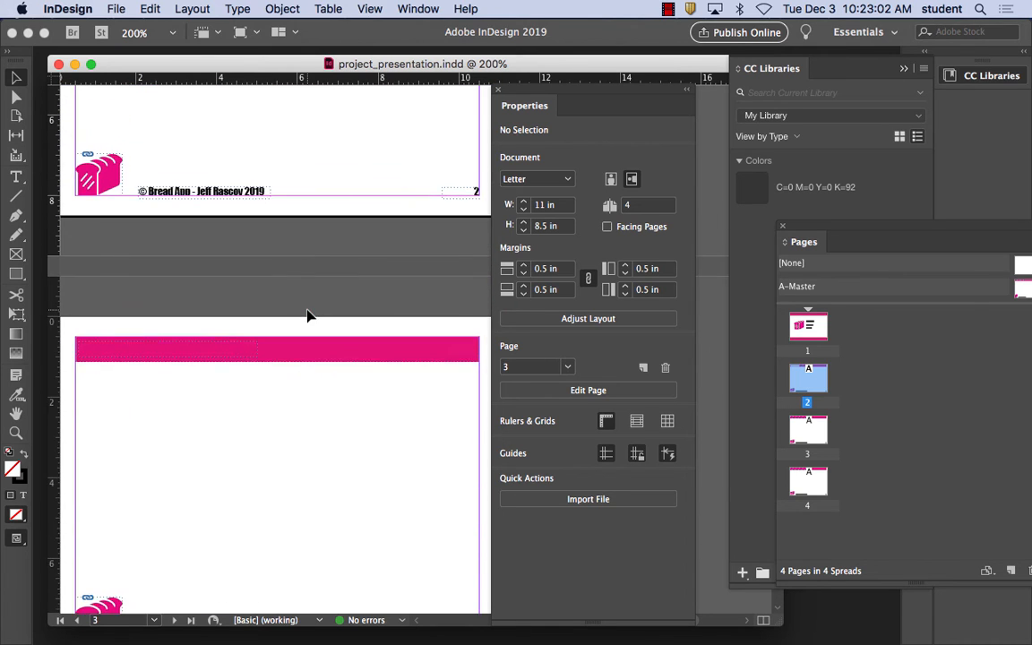
scroll(306, 314, up, 5)
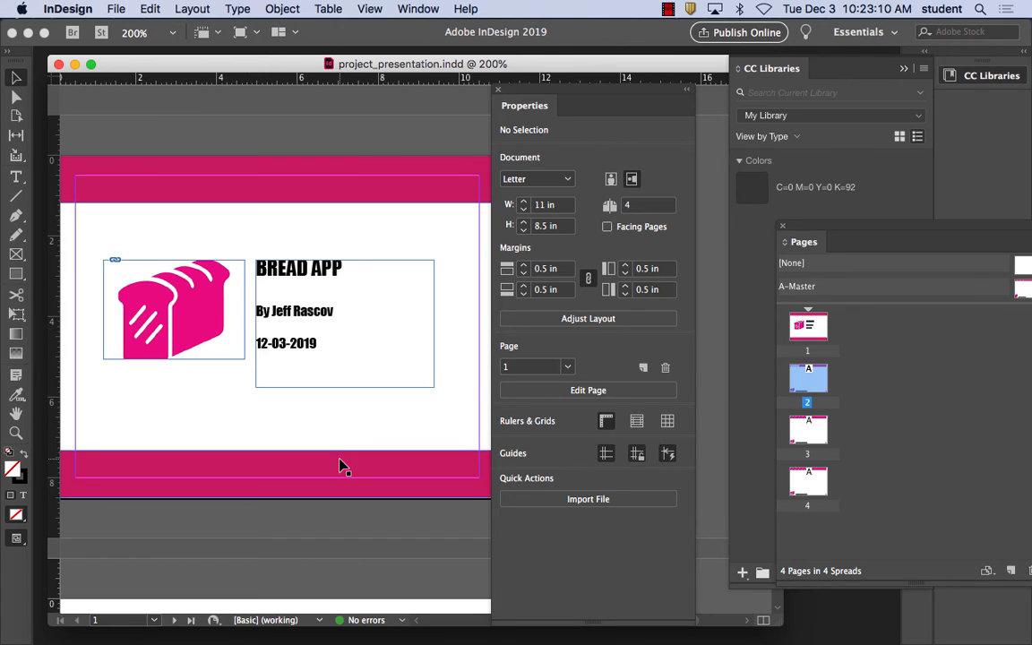
scroll(341, 465, down, 10)
scroll(463, 507, up, 8)
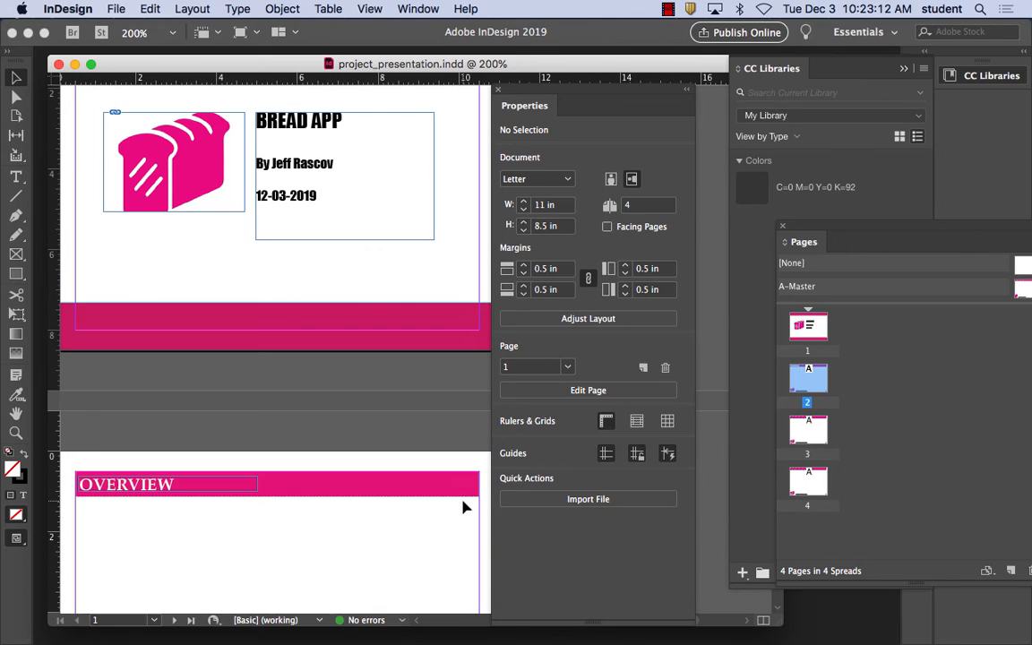
scroll(463, 507, down, 3)
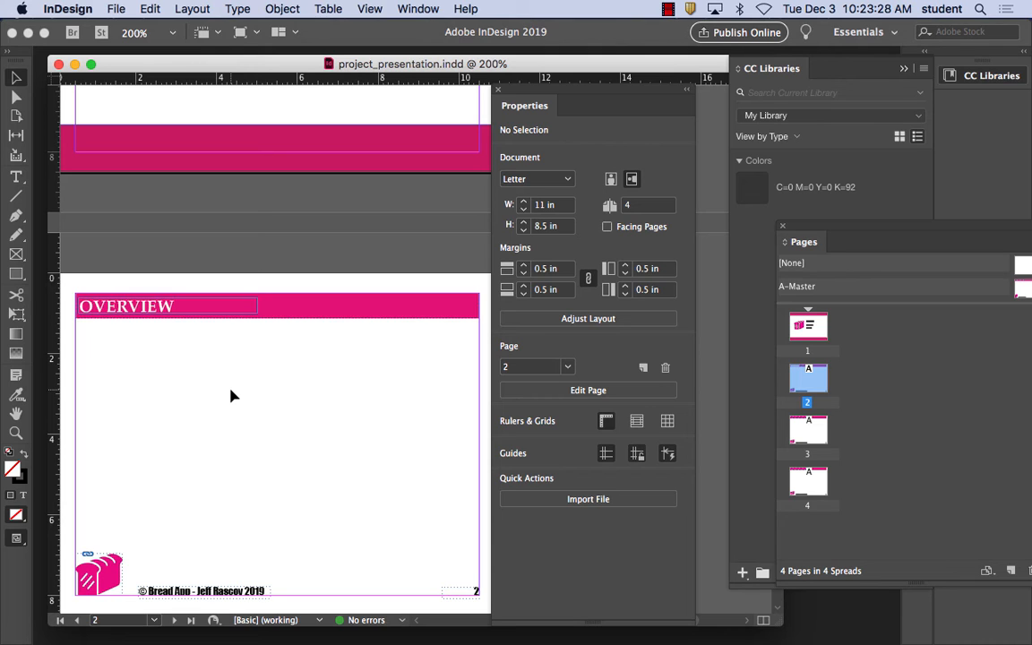
Switch to Sketch, open the recent document Sketch_app and postpone the software update.
mouse_move(766, 638)
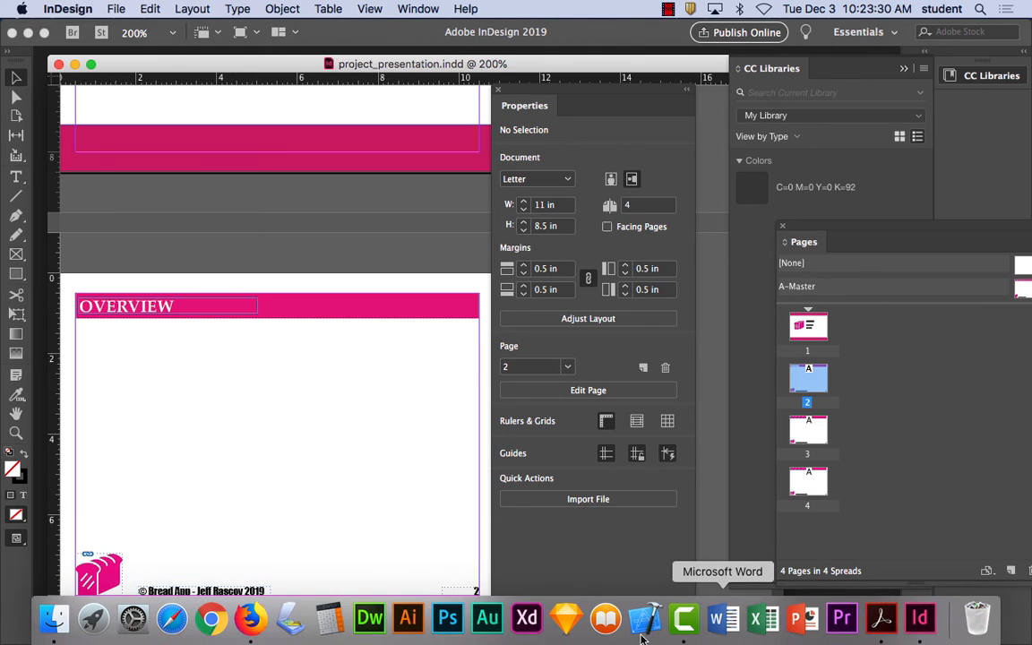
click(568, 618)
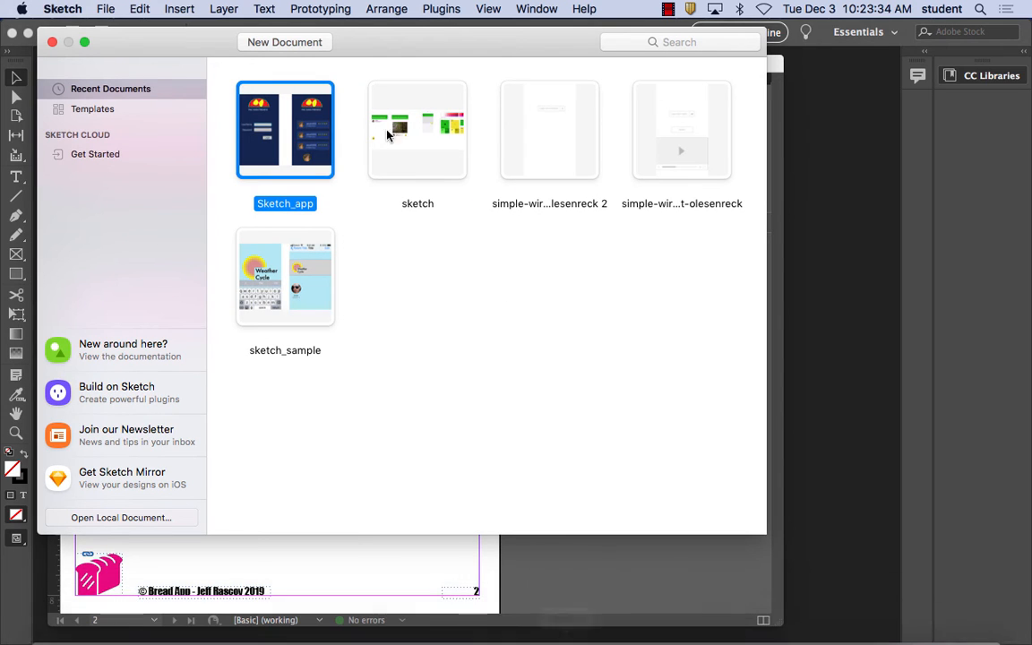
double_click(297, 143)
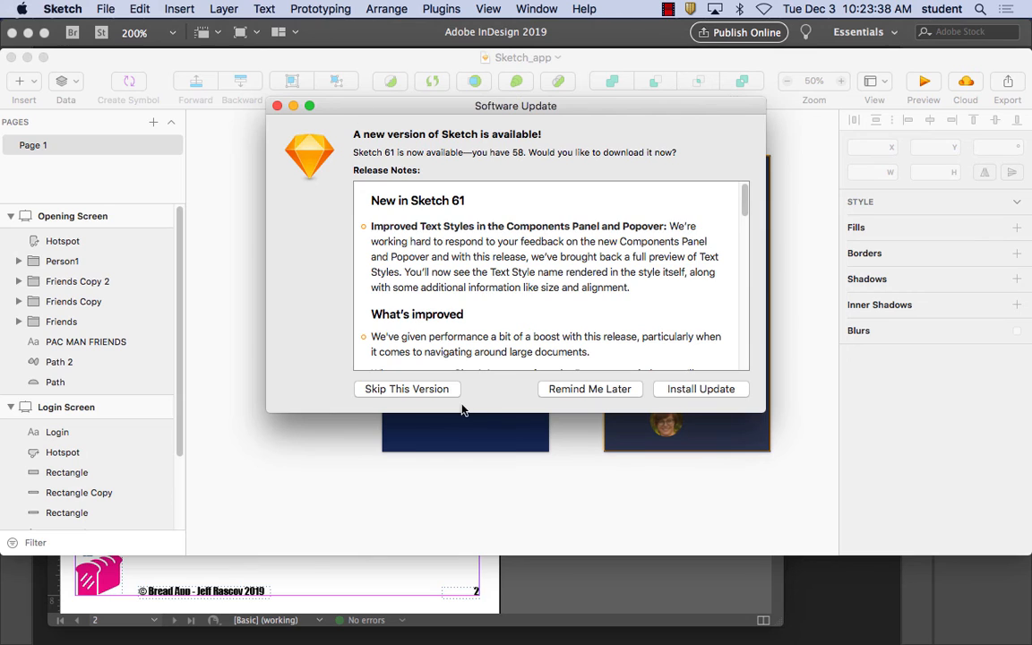
click(578, 391)
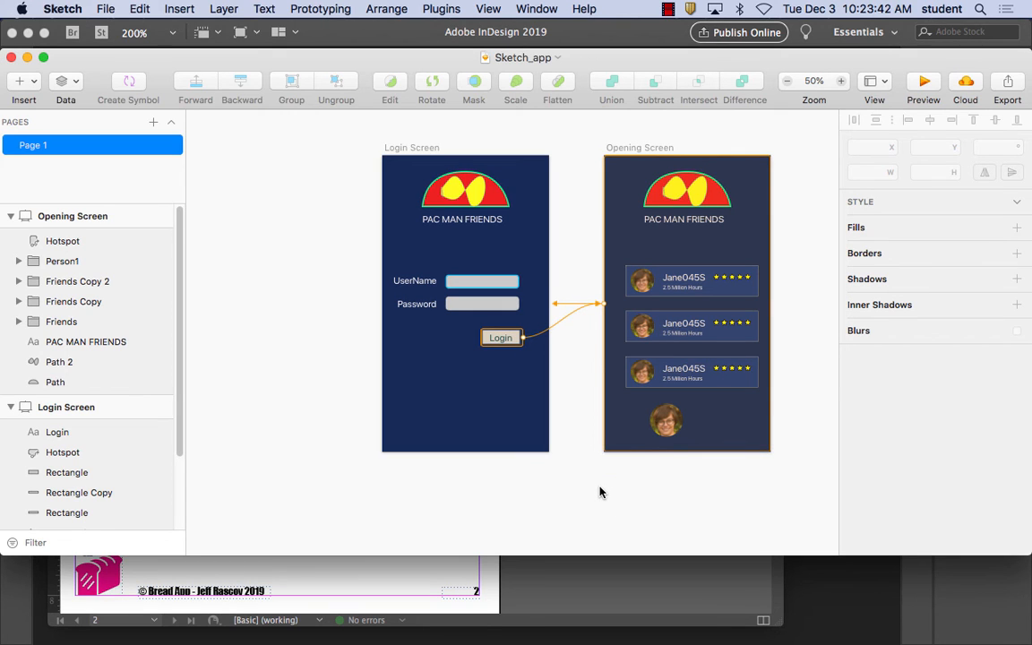
click(733, 259)
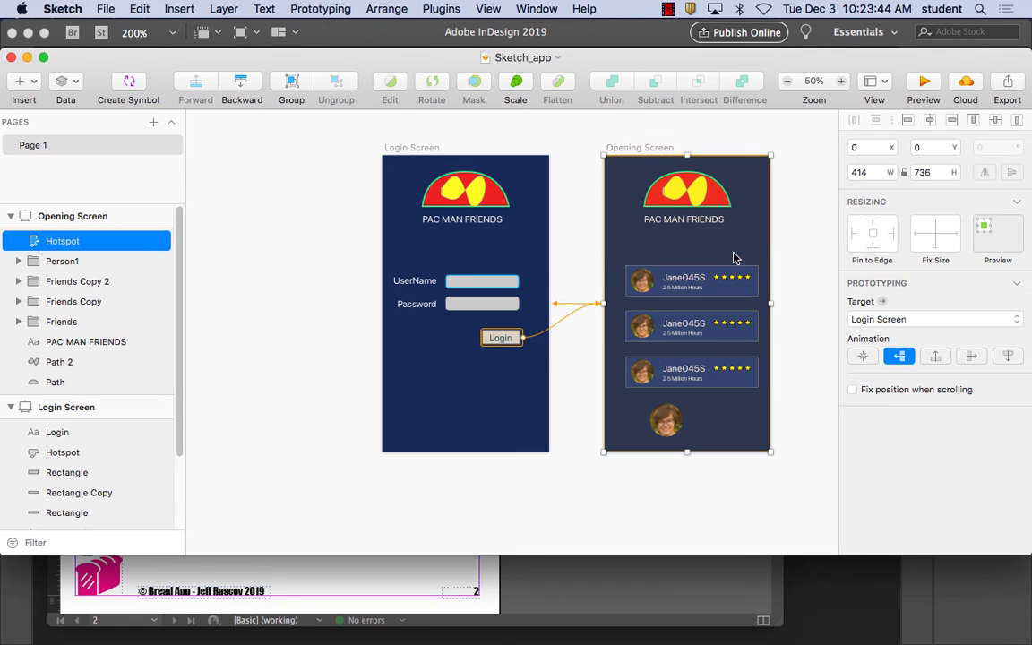
click(515, 227)
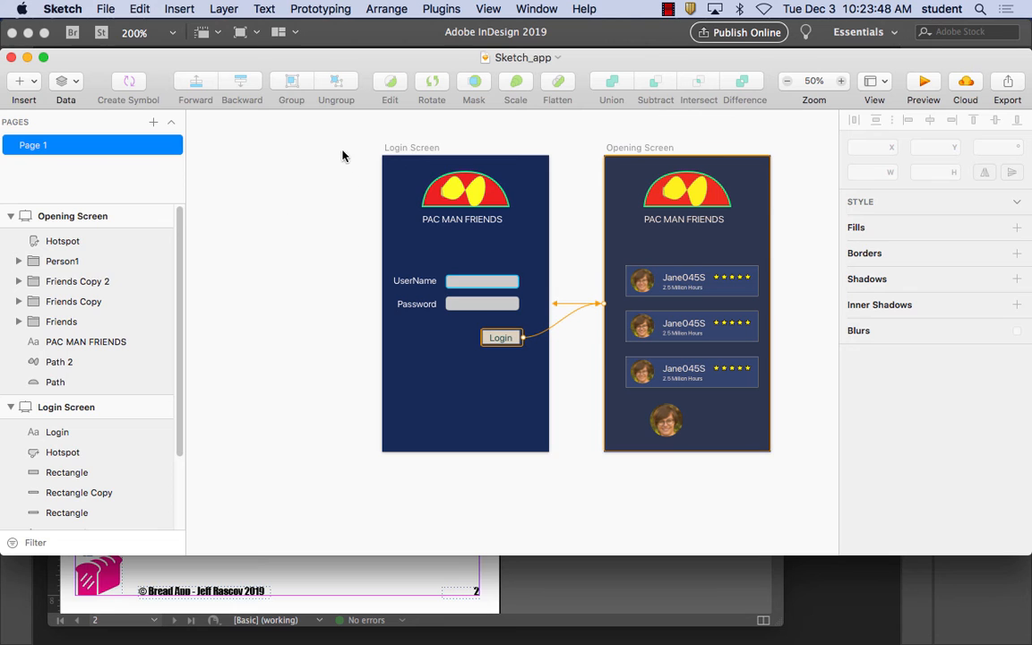
drag(316, 129, 509, 425)
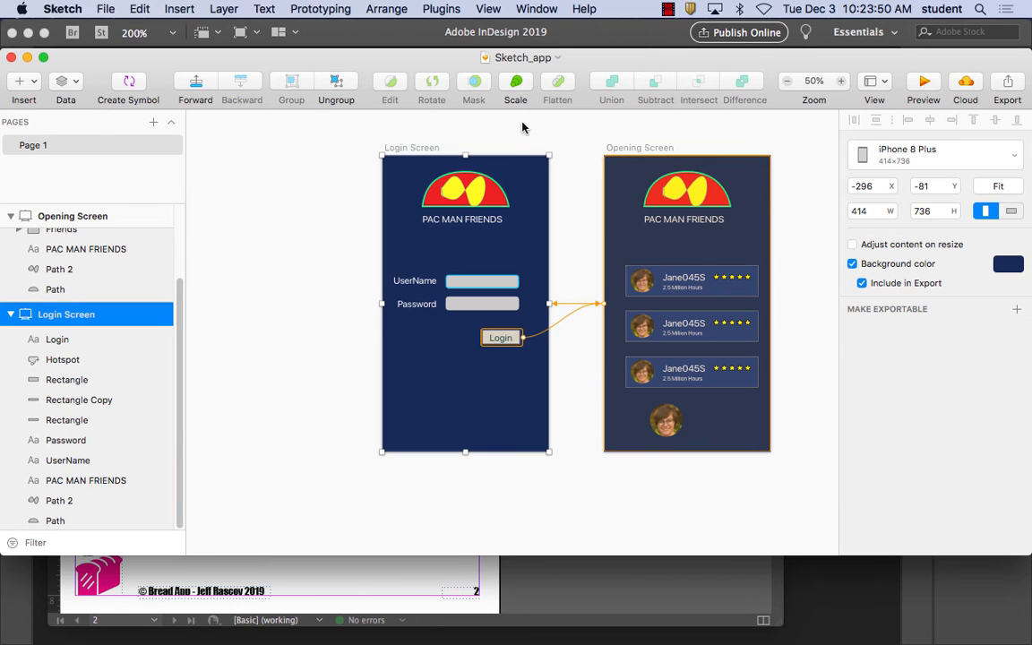
click(358, 197)
drag(358, 158, 581, 471)
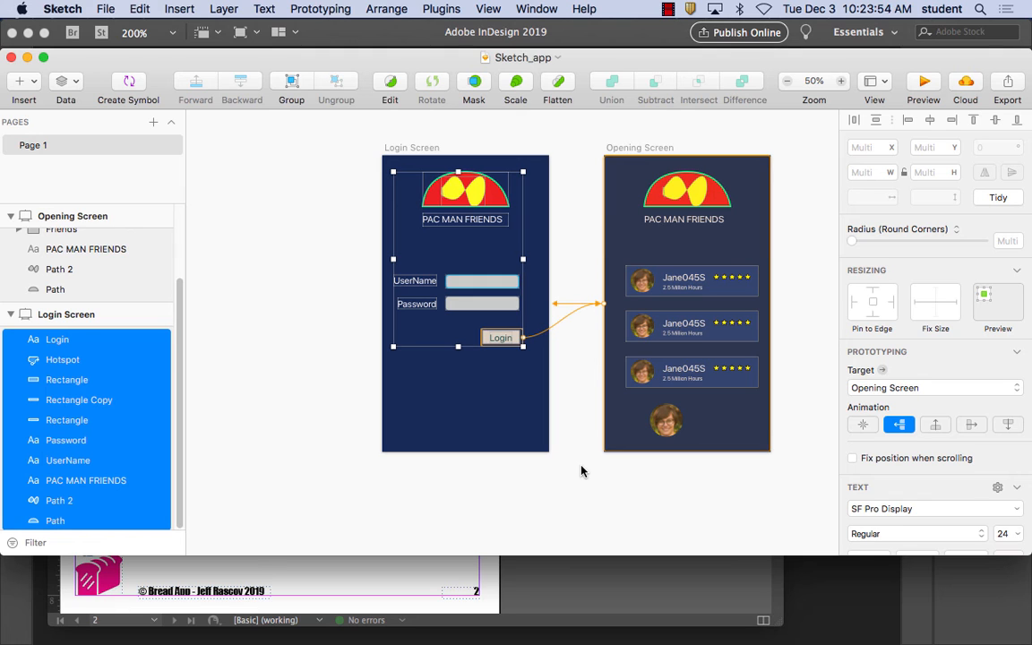
Copy all layers of the Opening Screen artboard and paste them onto page 2 of project_presentation.indd in InDesign.
drag(582, 159, 802, 473)
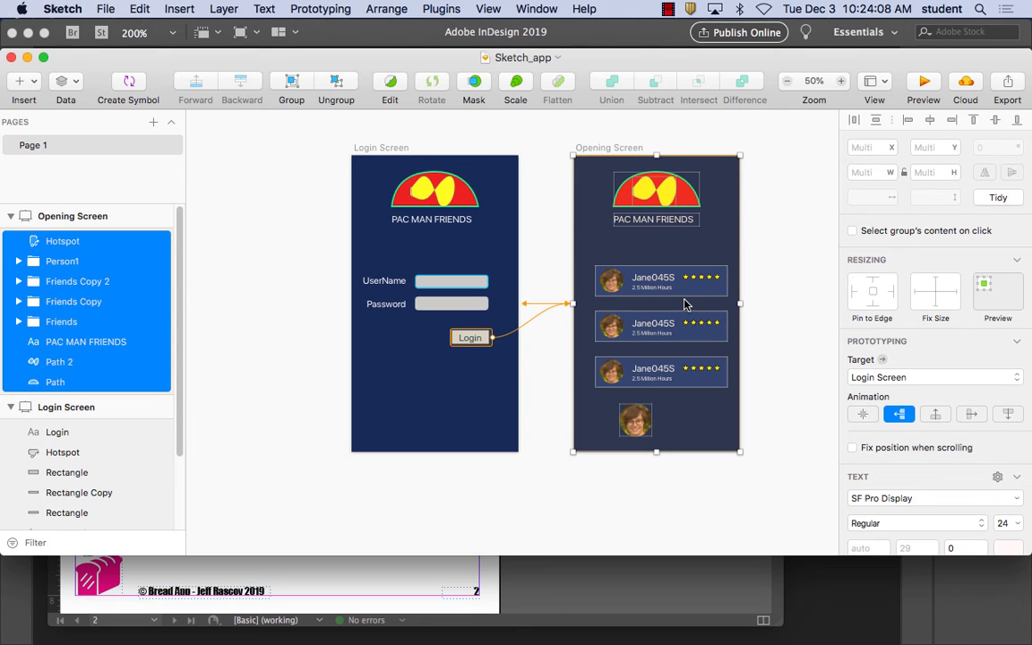
key(super+c)
key(super+c)
click(391, 576)
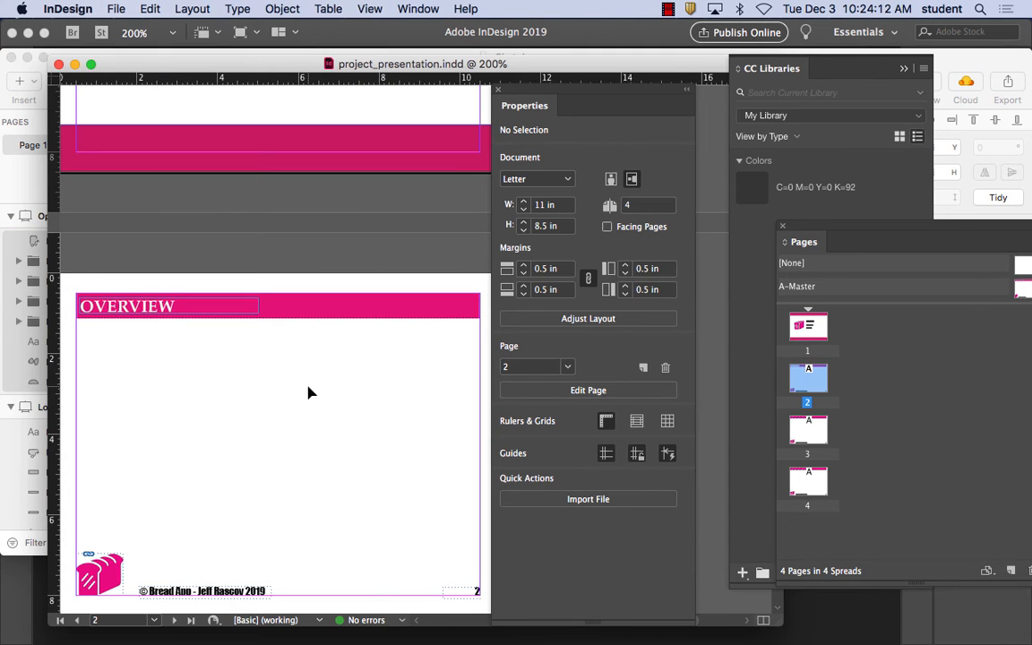
key(super+v)
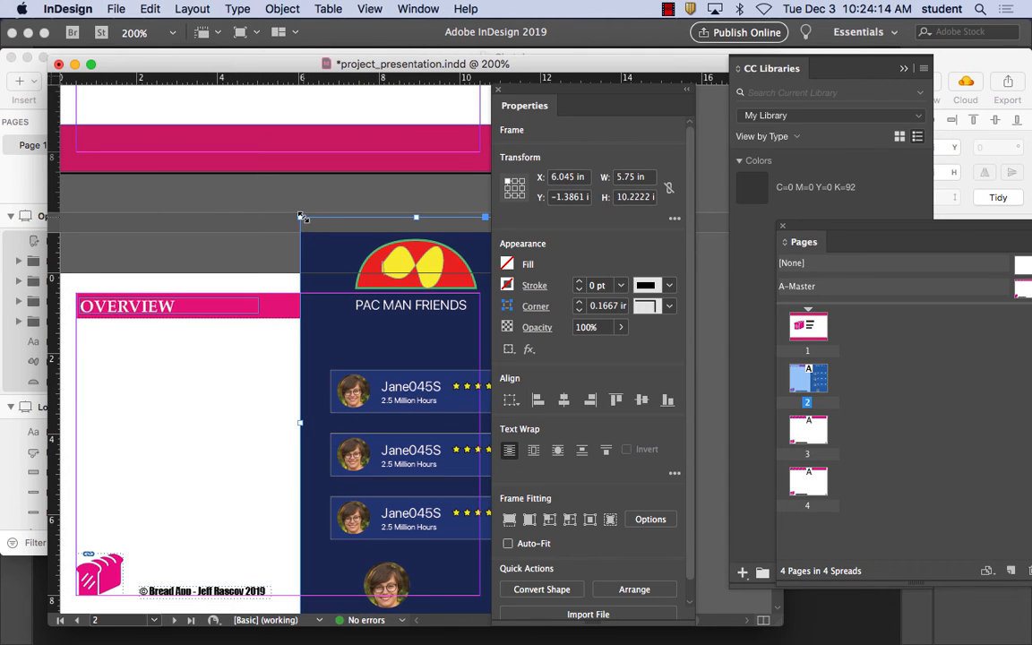
Try to resize the pasted app screen's frame and move it under the "OVERVIEW" header, and undo both changes.
mouse_move(301, 219)
mouse_down()
mouse_move(336, 256)
mouse_move(323, 305)
mouse_move(388, 374)
mouse_move(309, 370)
mouse_up()
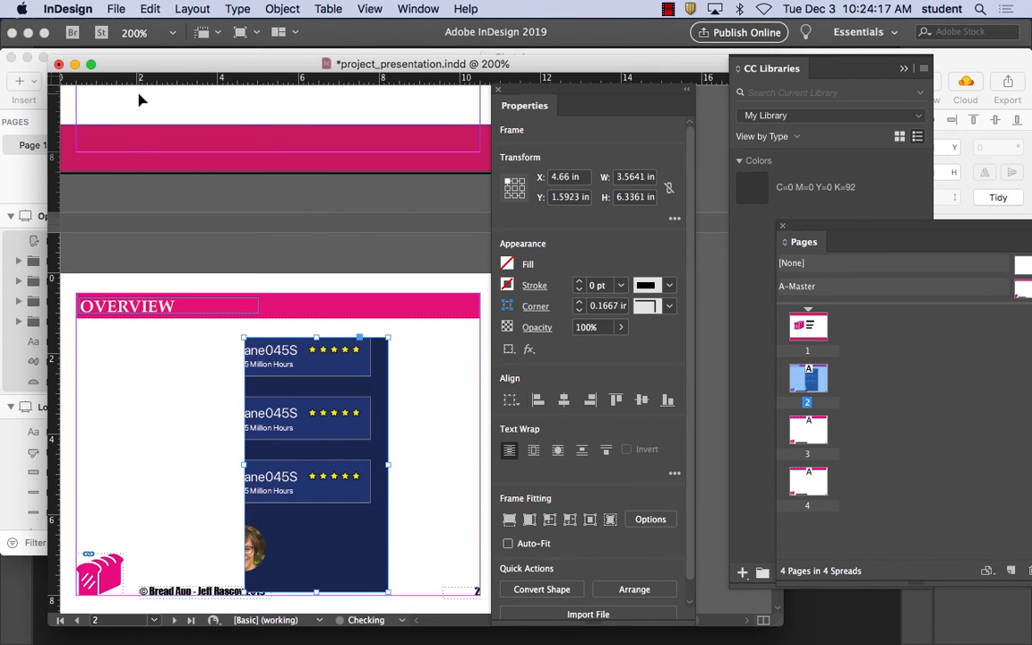
click(148, 9)
click(154, 28)
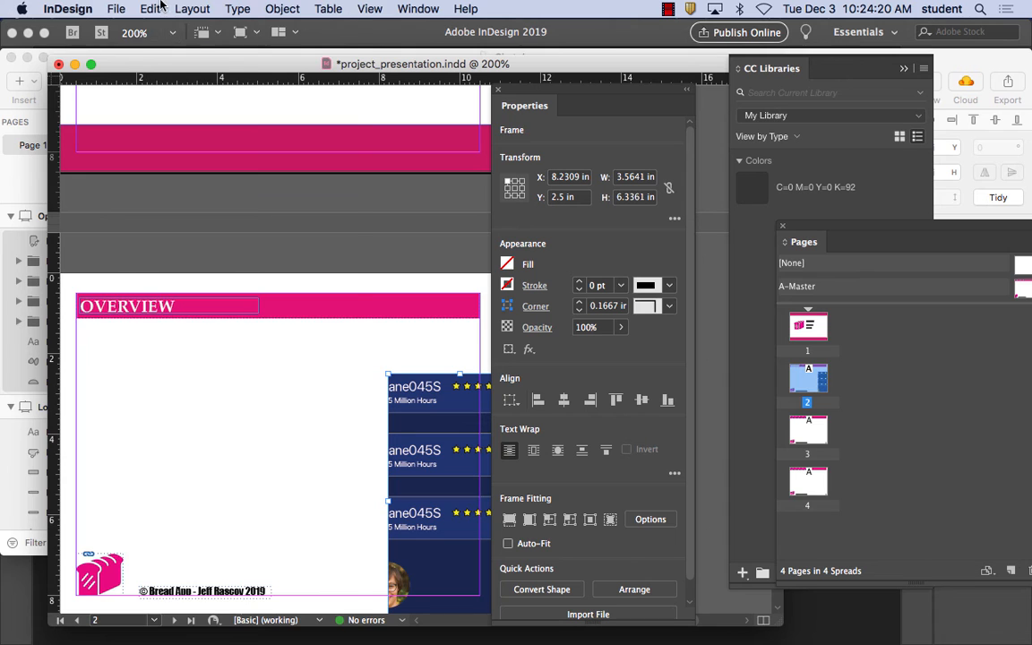
click(154, 8)
click(158, 43)
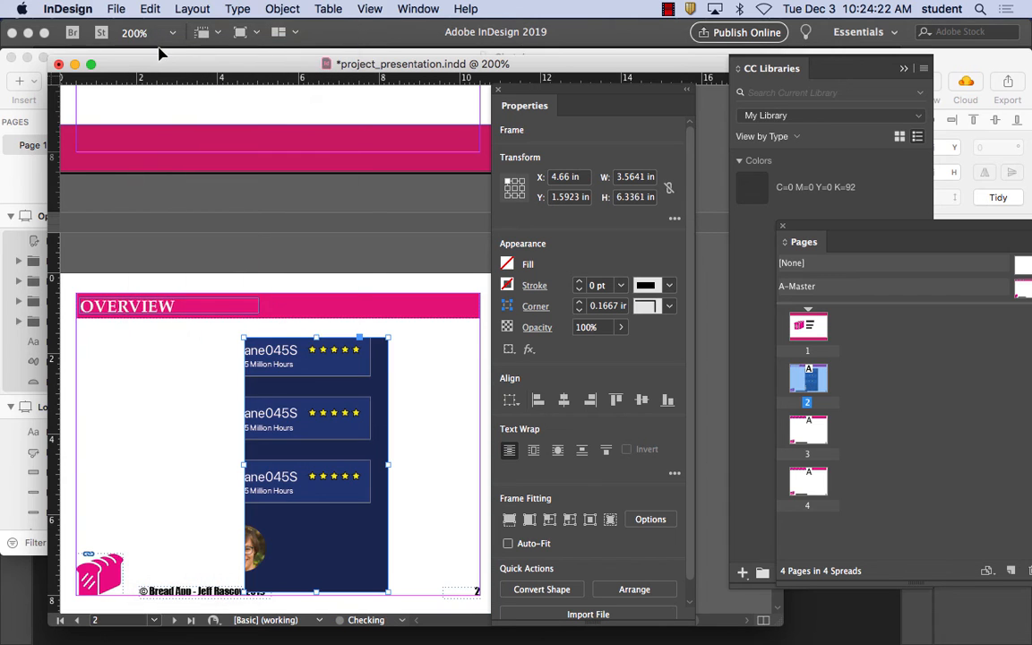
click(146, 8)
click(154, 27)
click(149, 9)
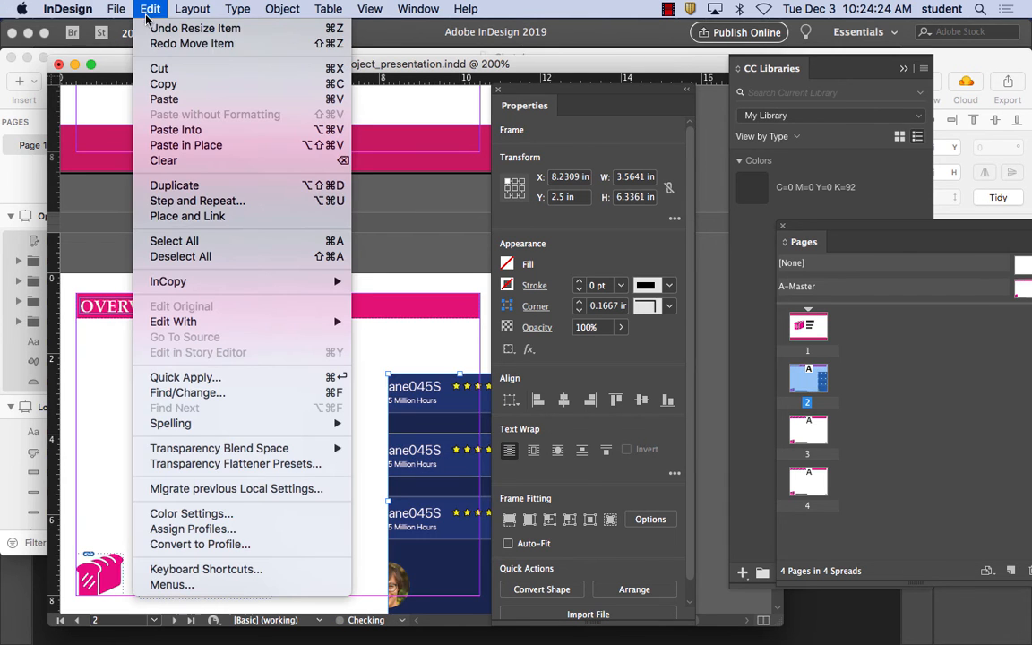
click(154, 28)
click(146, 8)
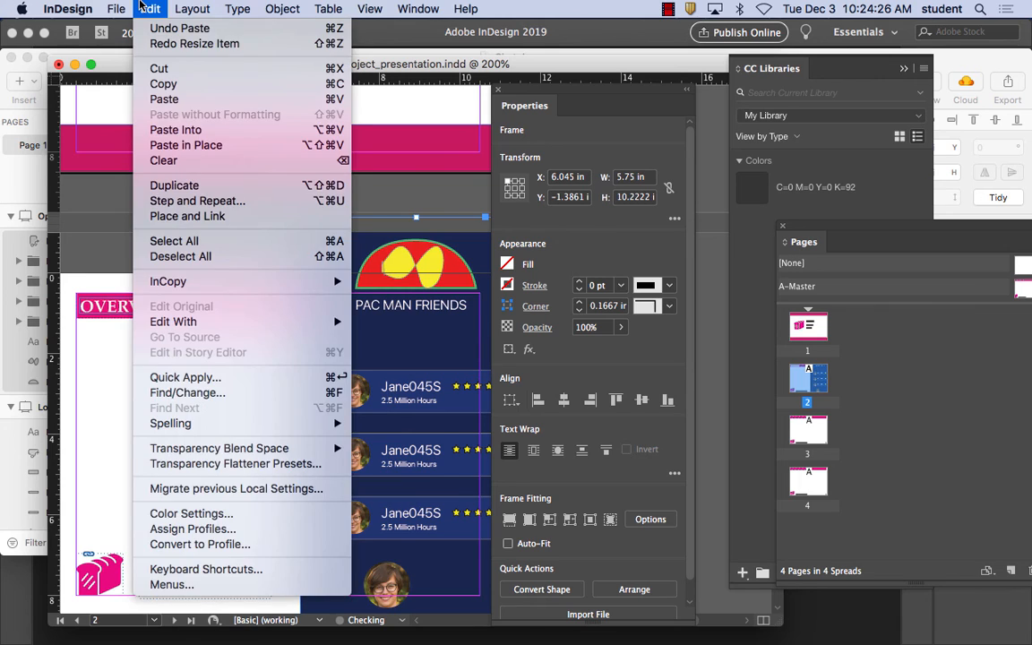
click(146, 8)
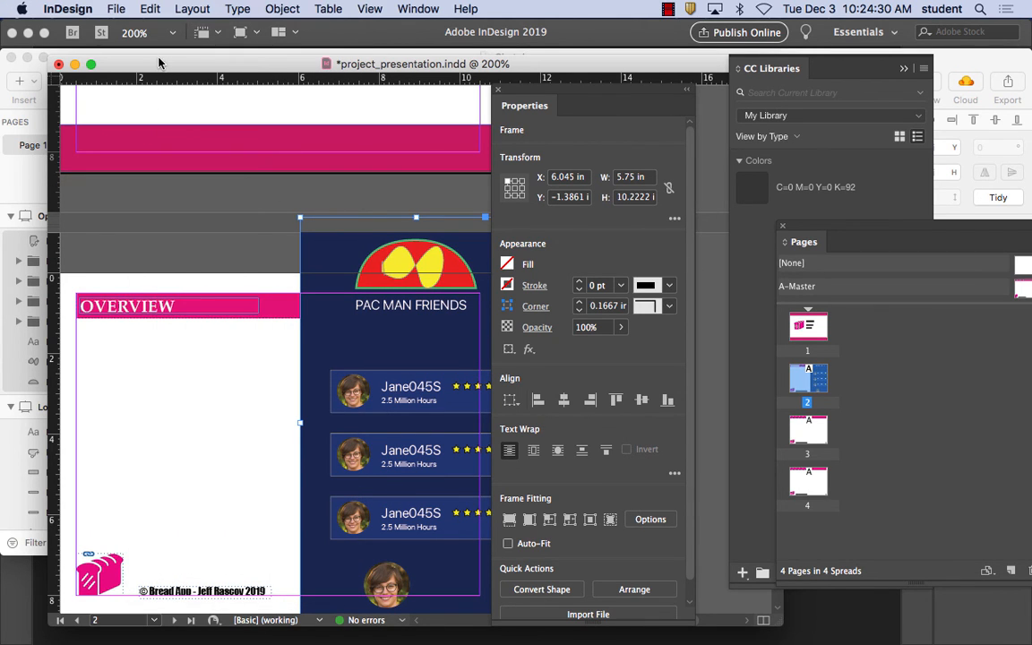
Close the Sketch_app window behind the InDesign document and reposition the document window beside the tools.
drag(159, 63, 139, 56)
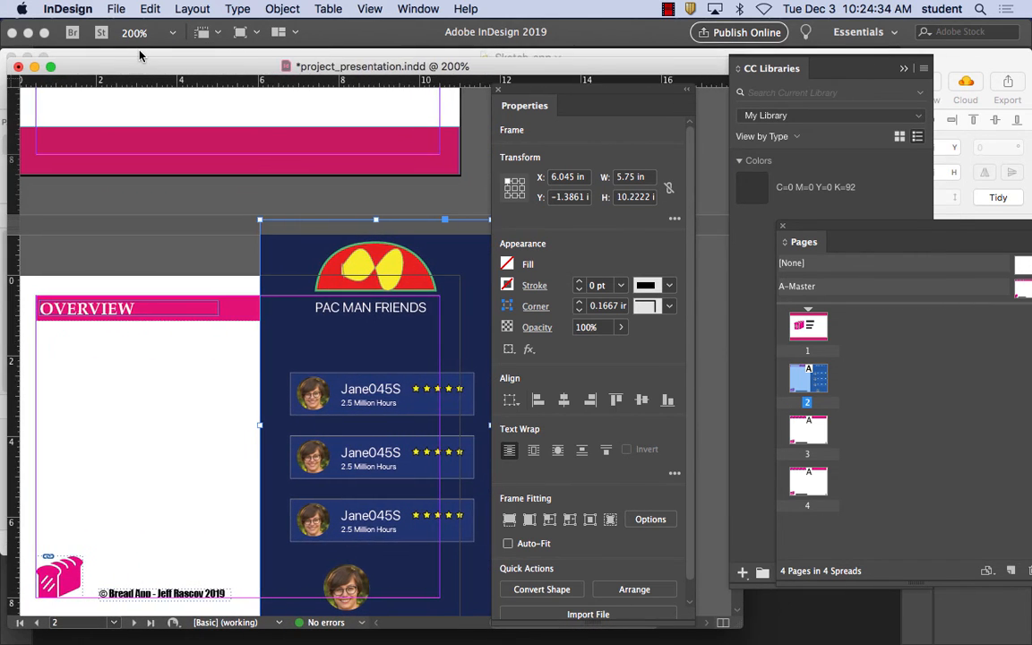
click(12, 57)
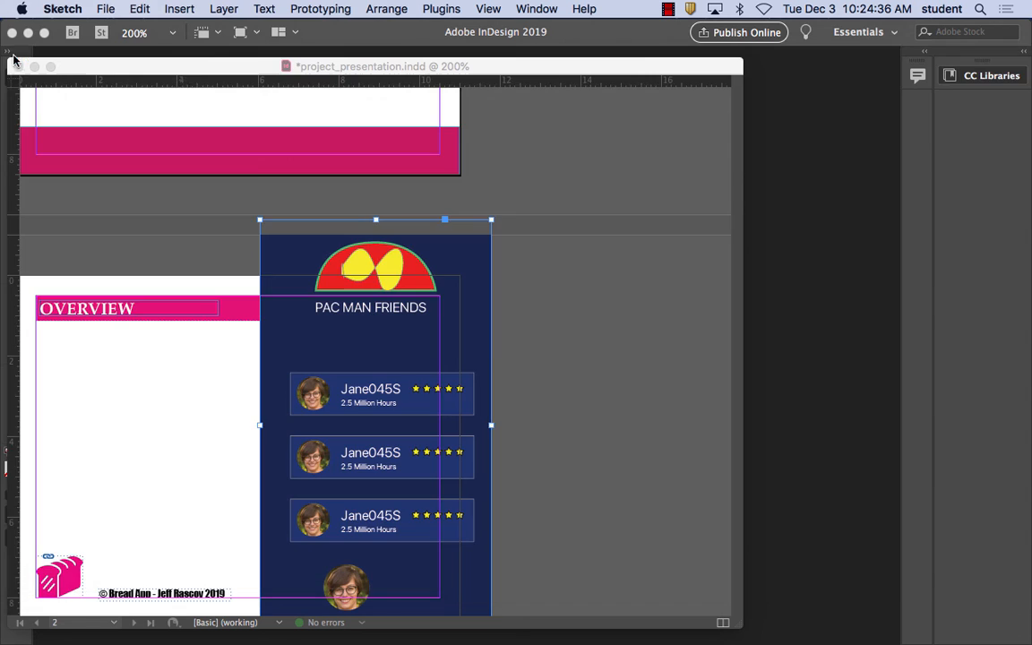
drag(184, 65, 213, 74)
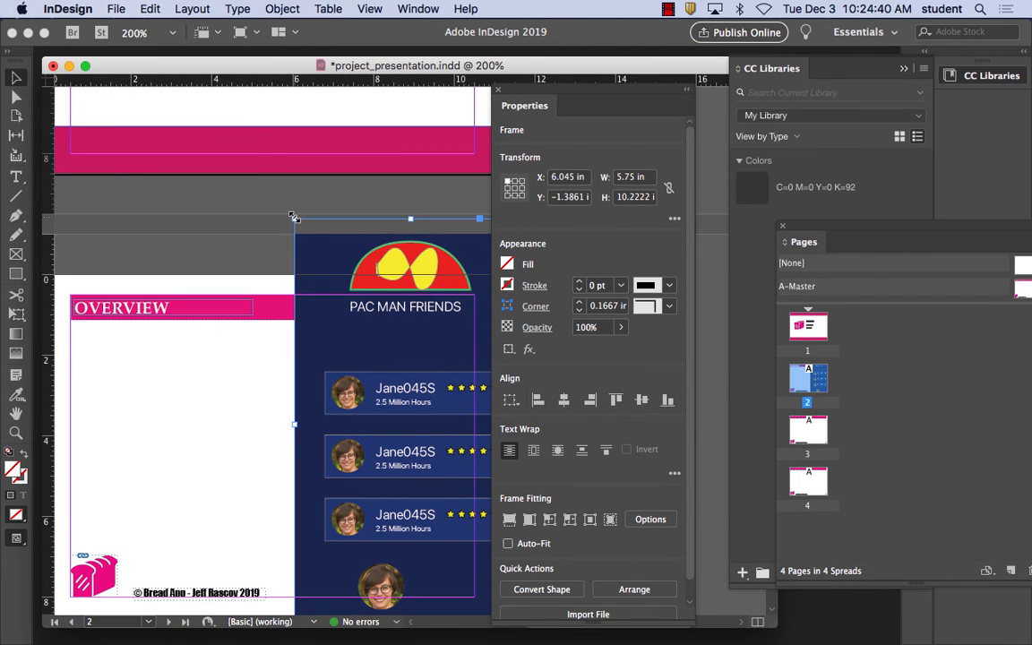
Try to shrink the pasted app screen from its upper corner and undo the resize.
drag(293, 216, 338, 258)
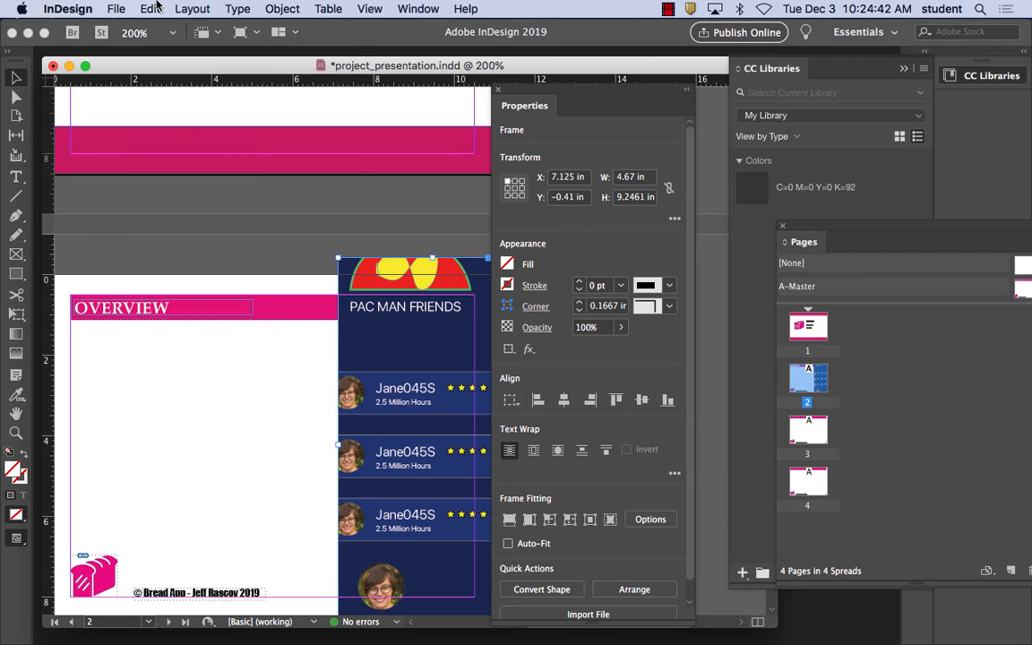
click(153, 9)
click(184, 30)
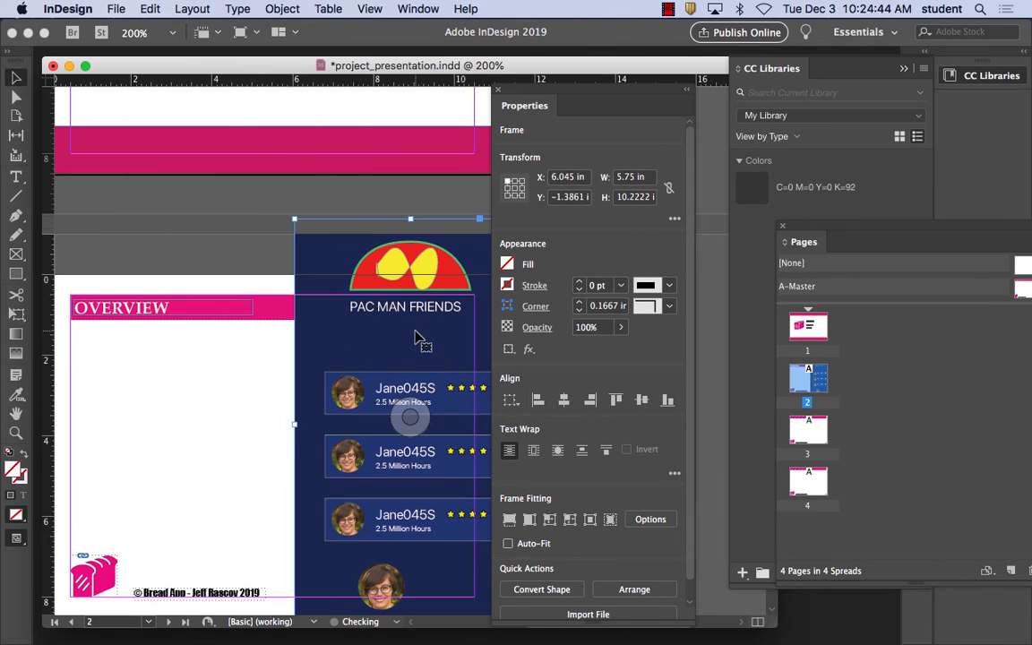
Move the pasted app screen on page 2 to about X 2.6 in, Y -1.1 in.
drag(415, 318, 278, 330)
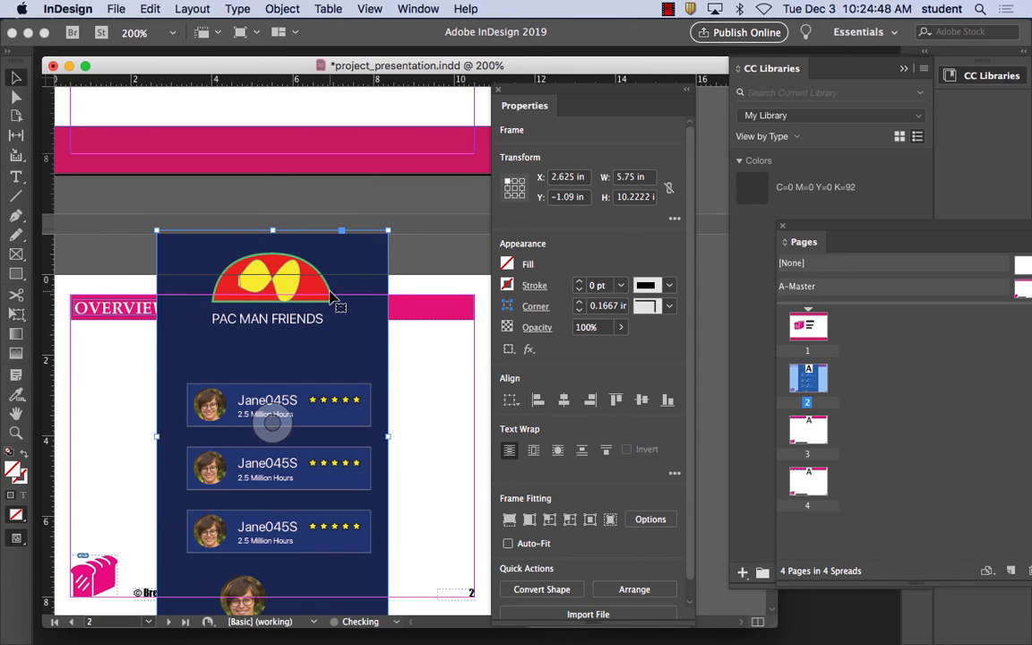
Scale the pasted app screen with Free Transform to about 2.32 × 4.12 in and place it around X 1.63 in, Y 2.05 in.
drag(329, 291, 319, 301)
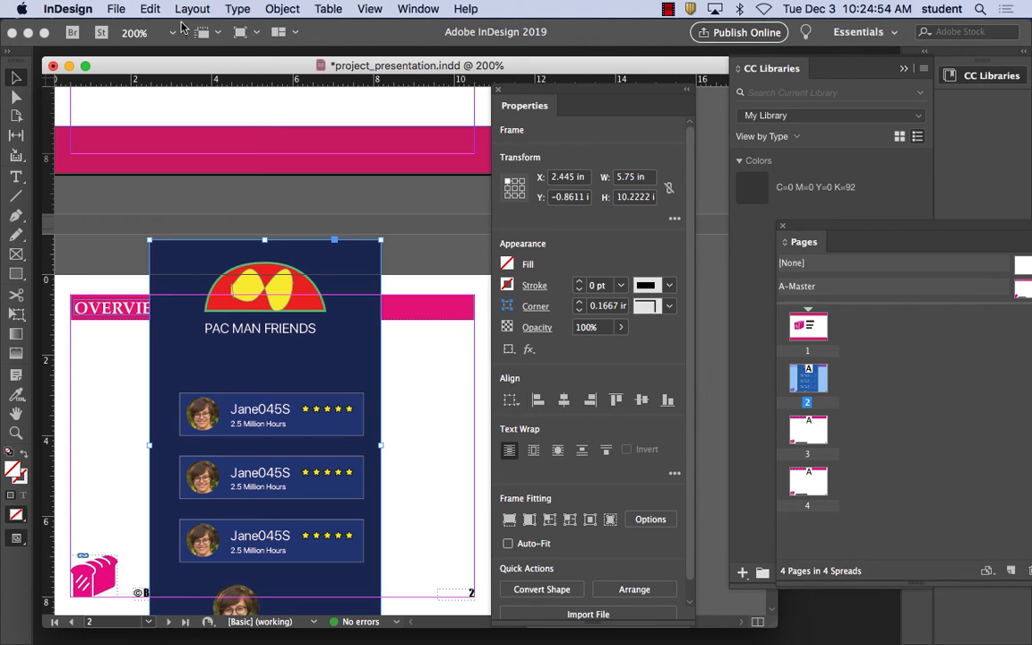
click(20, 316)
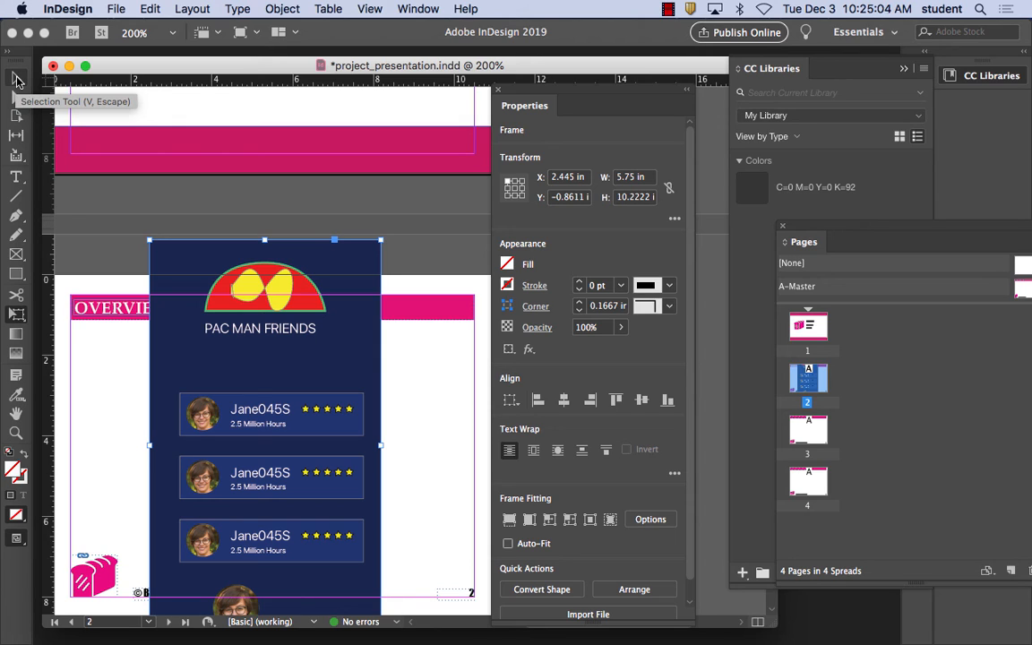
scroll(57, 91, left, 1)
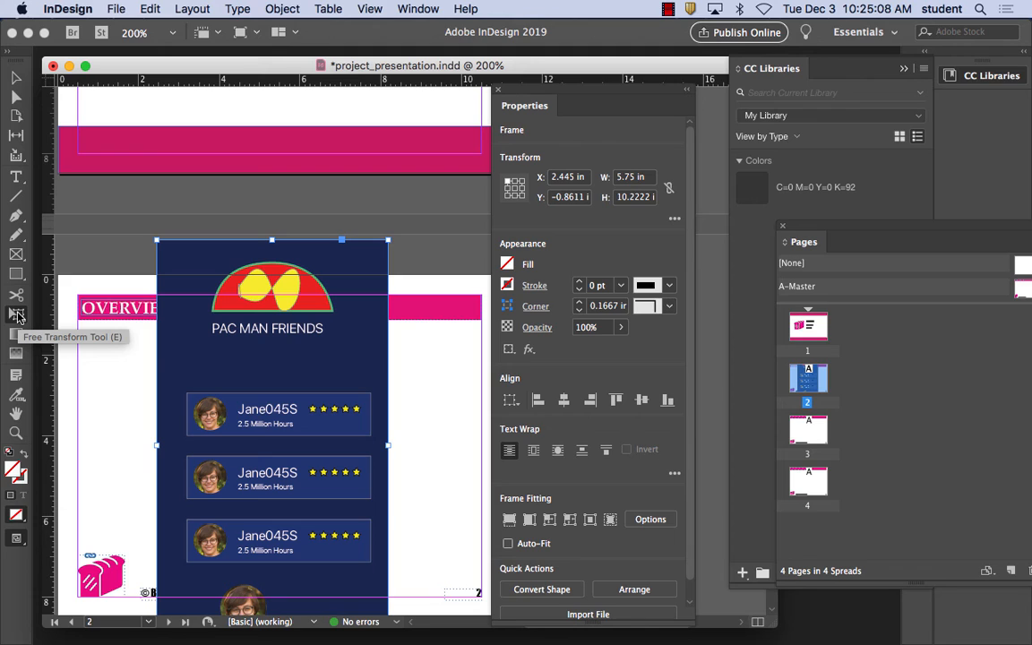
click(17, 316)
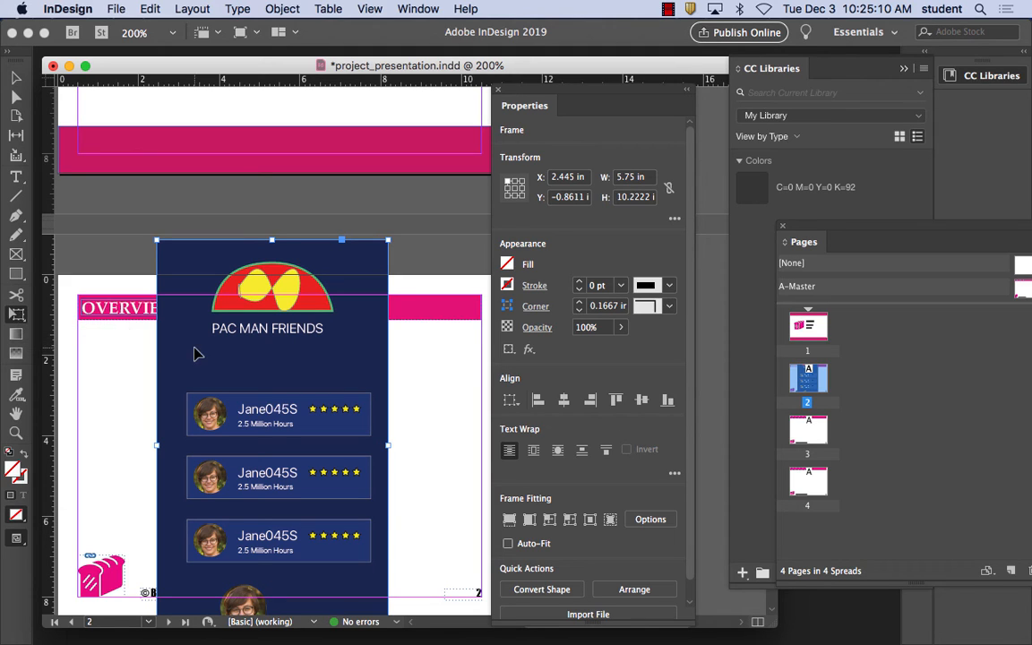
drag(388, 241, 238, 393)
drag(251, 341, 202, 410)
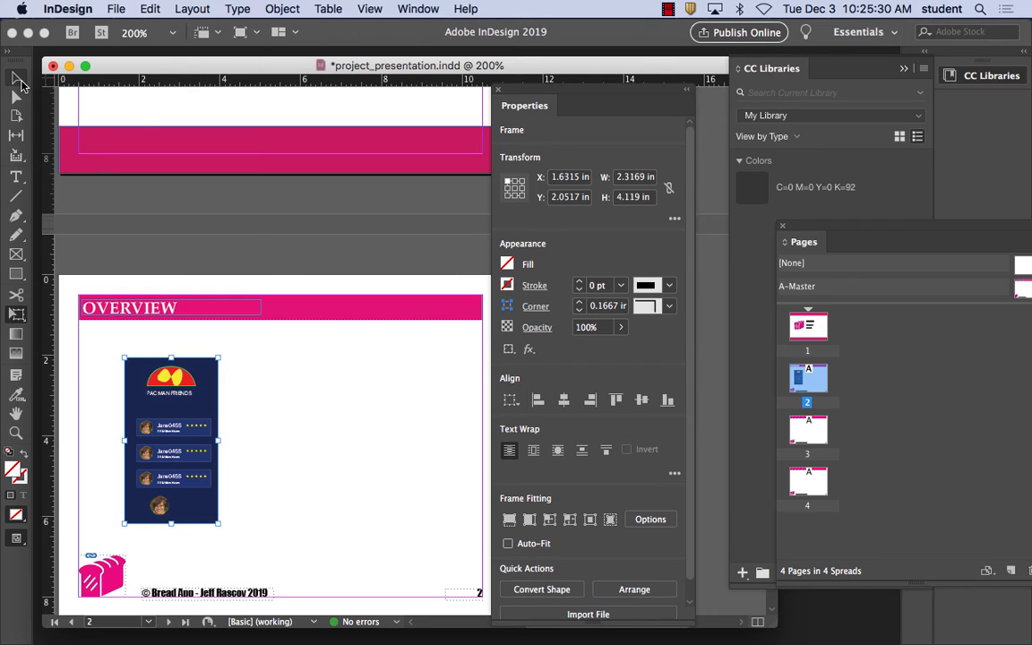
click(5, 313)
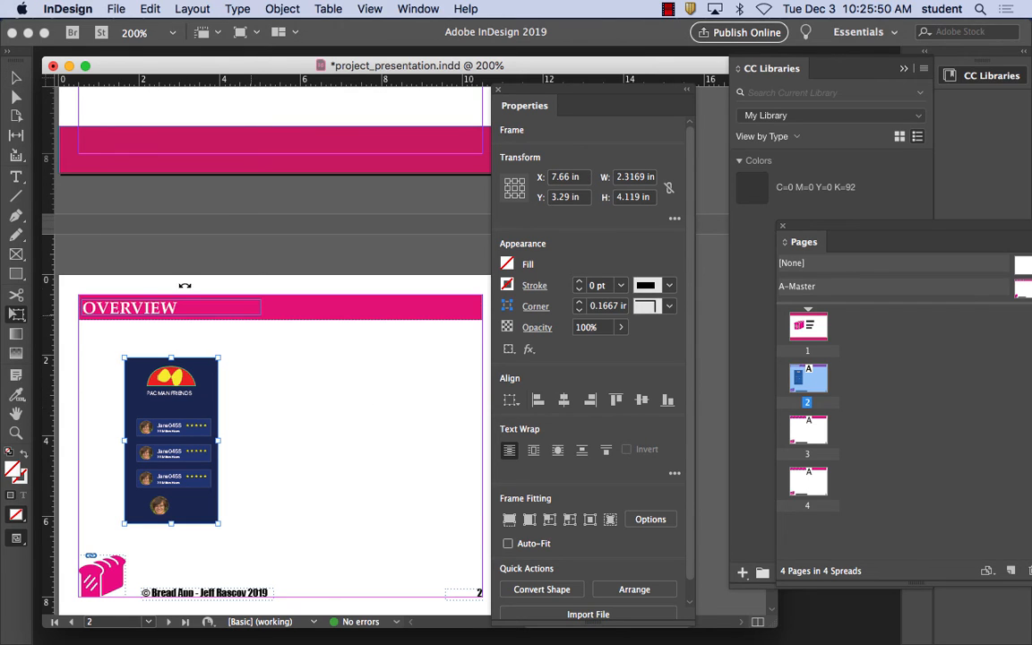
click(17, 78)
click(391, 421)
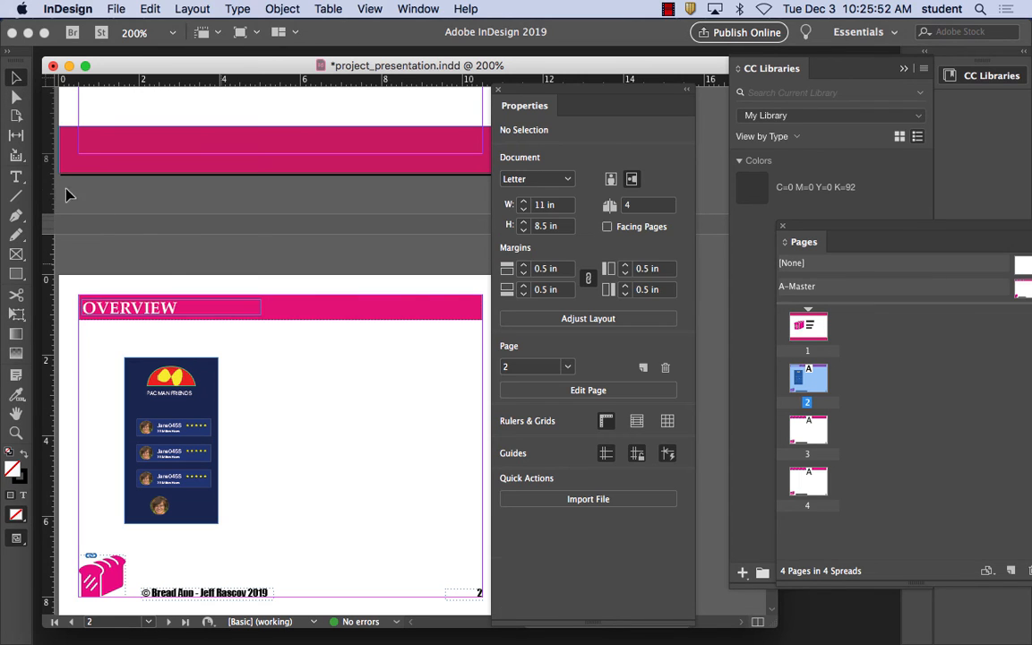
Draw a text frame about 5.87 × 4.12 in beside the app screen and set its type to Microsoft Sans Serif, 14 pt.
click(16, 176)
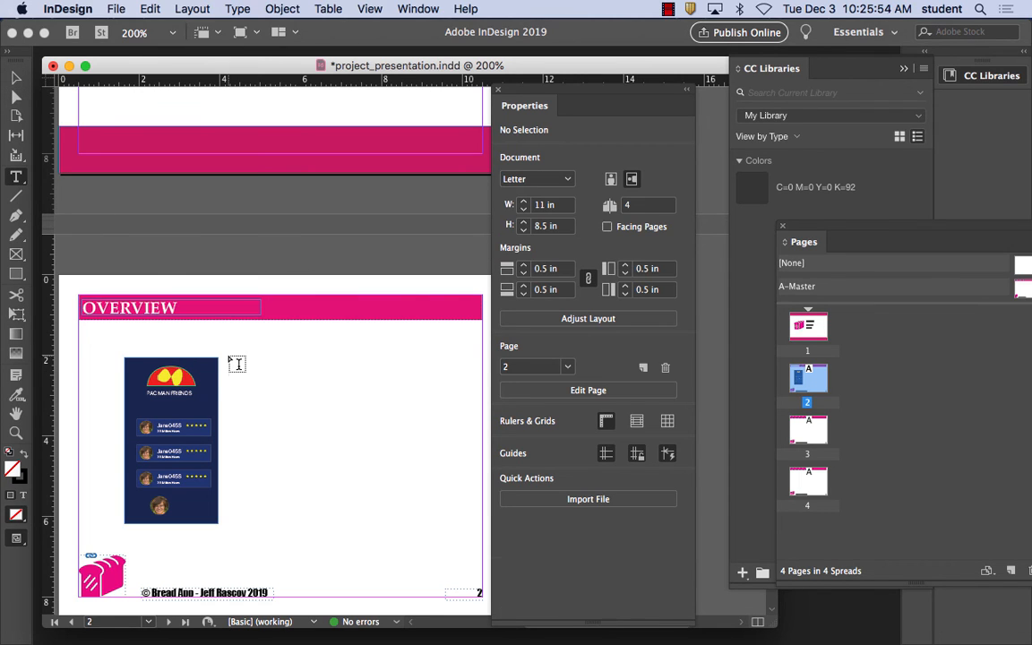
drag(368, 450, 464, 524)
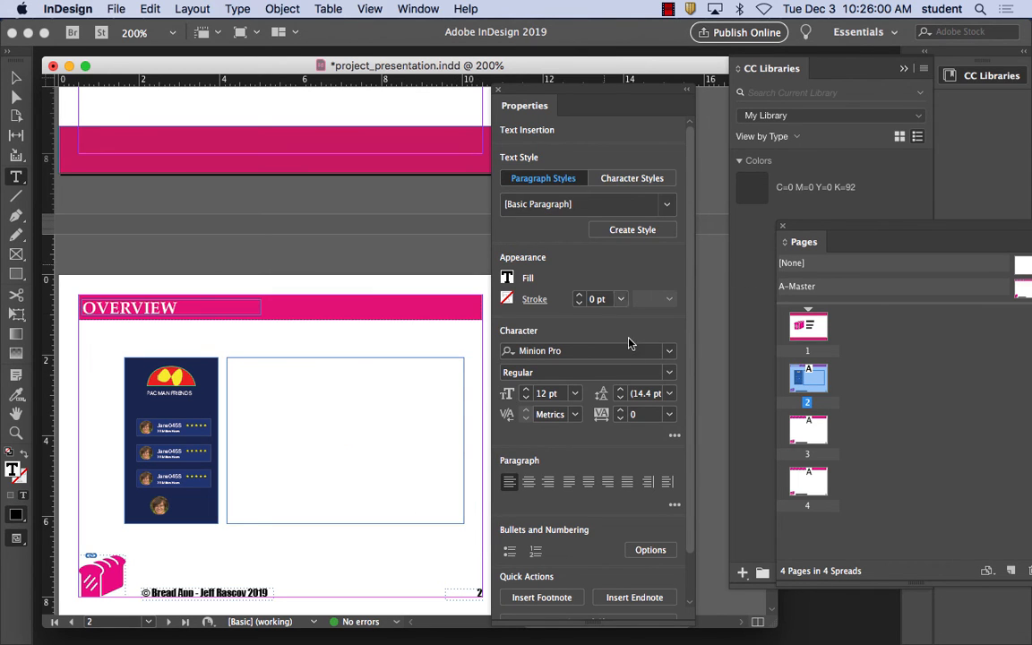
click(668, 350)
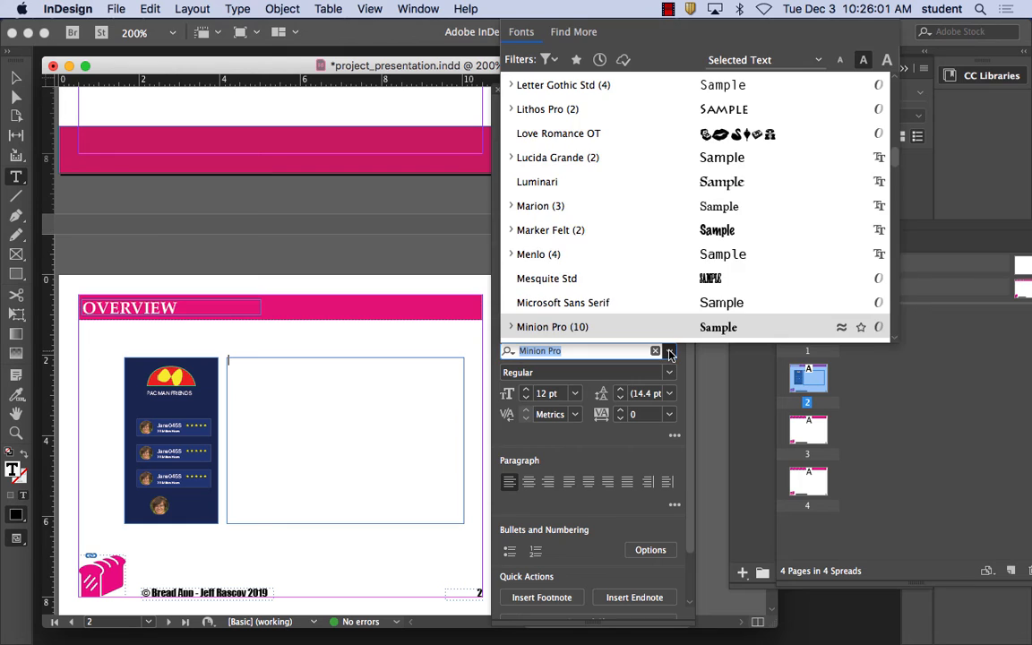
click(715, 307)
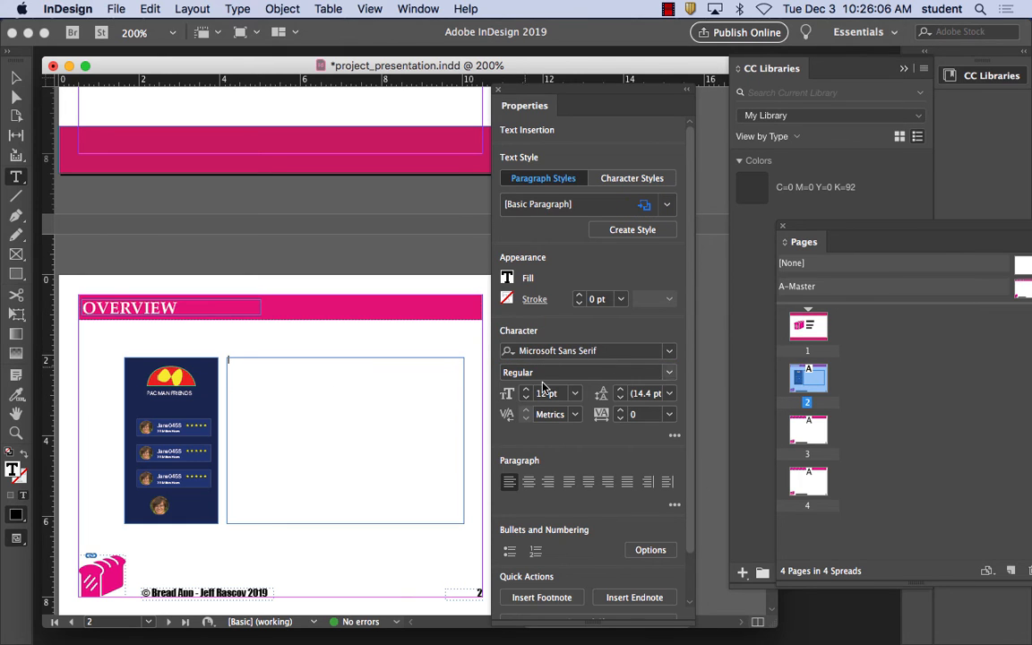
click(575, 393)
click(560, 261)
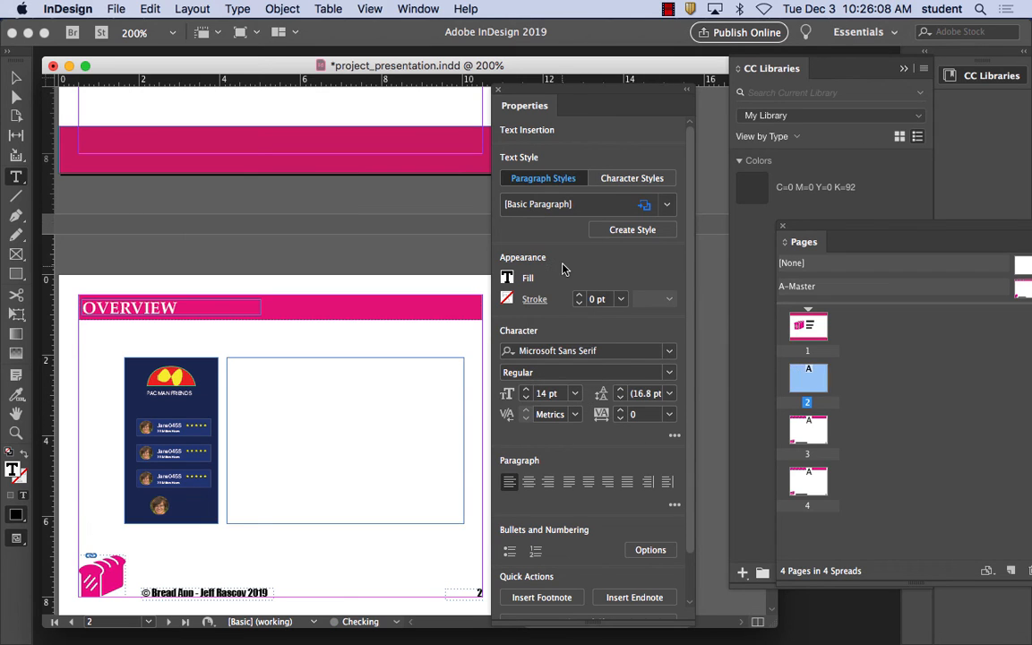
Fill the new text frame on the OVERVIEW page with about six lines of random placeholder text.
text(hvio feh ao;avh o;dsh ov;h ods;h vo;sdh o;vh o;dsh o;vh dso; hvo;ds ho;v hods;h)
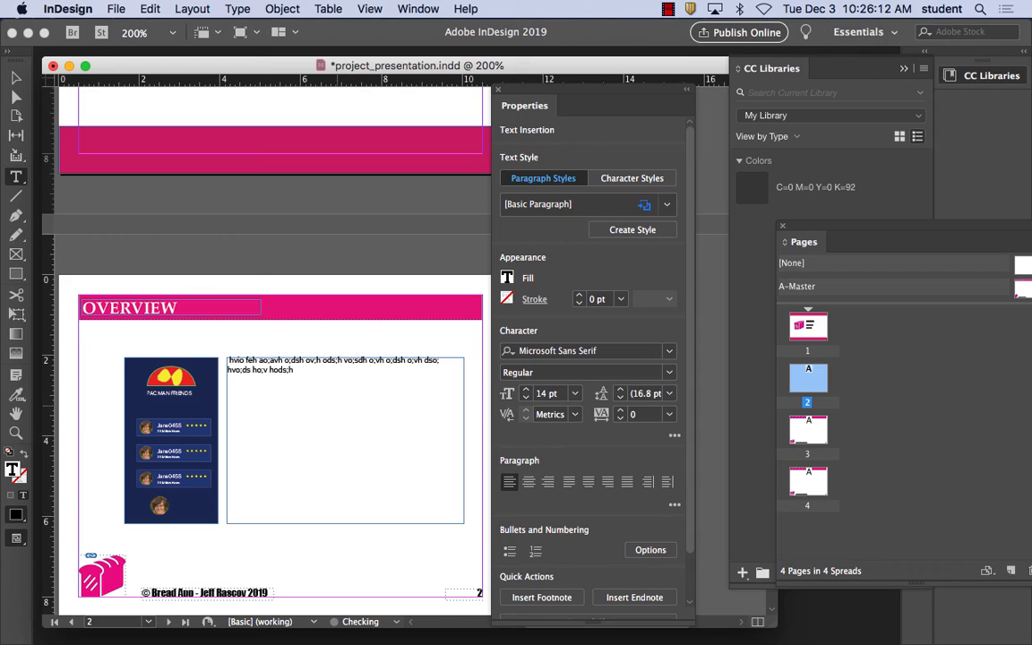
text( vo;dsh ov; h dso;vh o;ds  hvo;dshov;h sdo;v ho;sdh vo;ds)
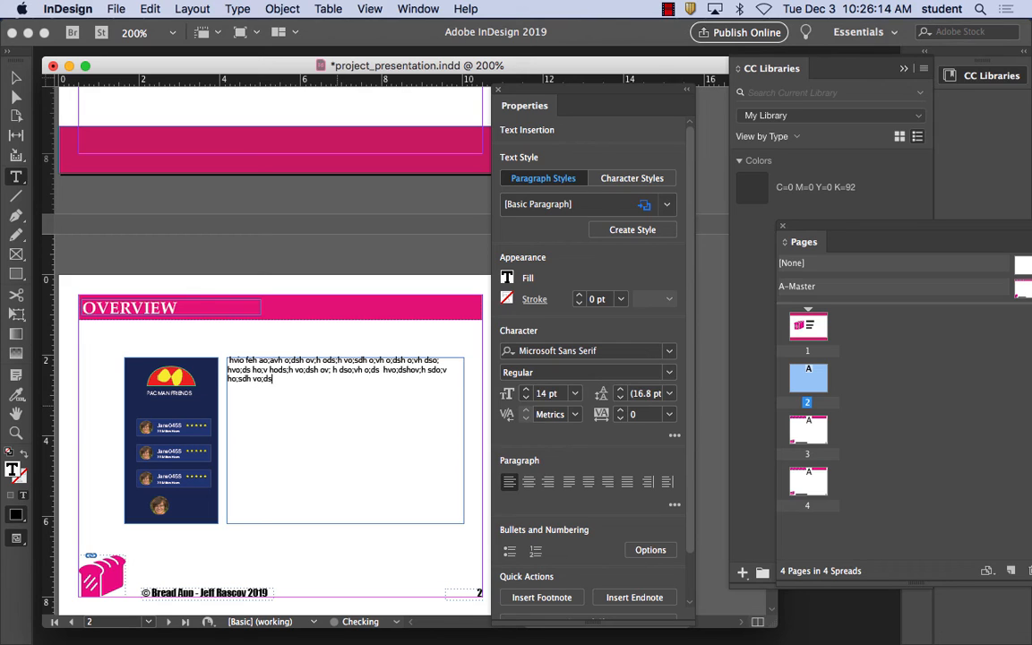
text( hvo;dhs o;vh ods;hv o;dsh vo;  dsho;v hdso;h vo;ds hvo)
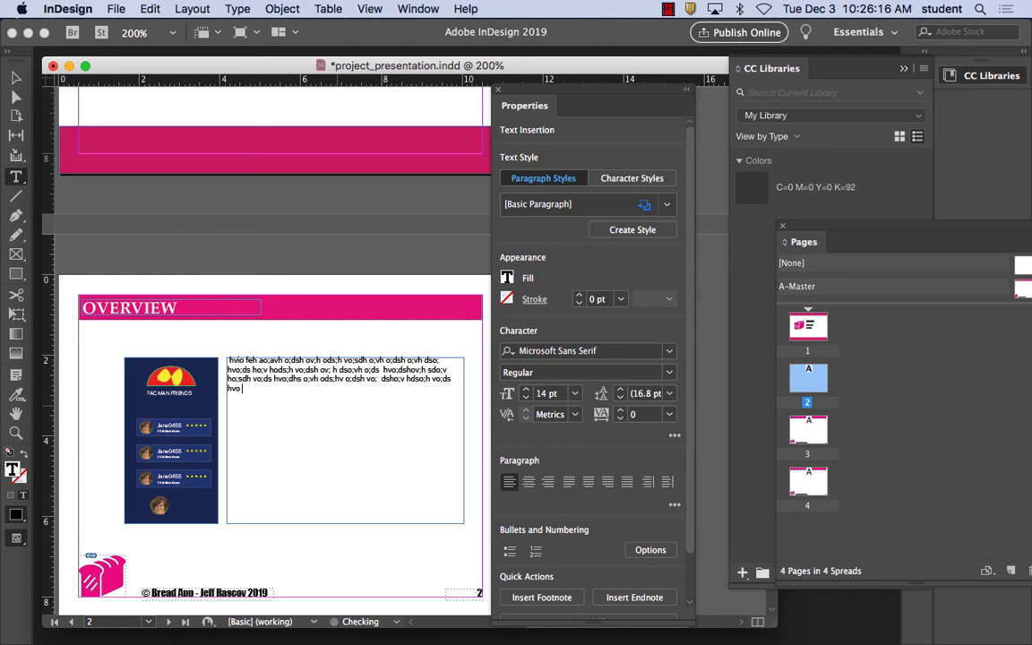
text( dshov h dso;vh o;ds hvo;dsh o;vh dsoi; vho ;dsh vo;ds hv)
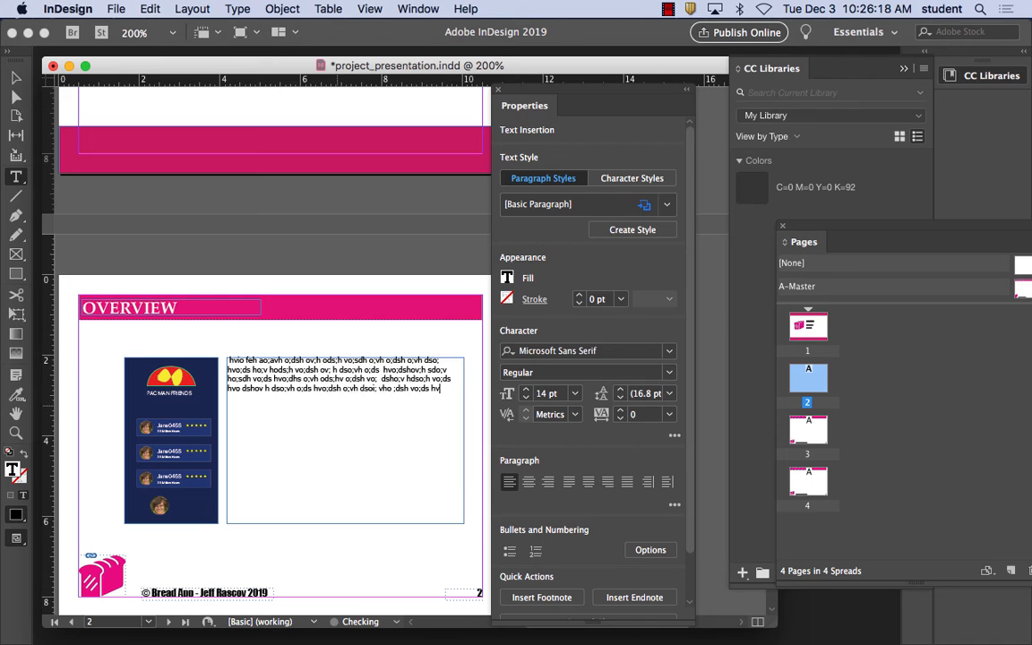
text(o;dsh vo;dsh o;vh dios; hvoi;dsh vio;h ds oi;vhiods;h)
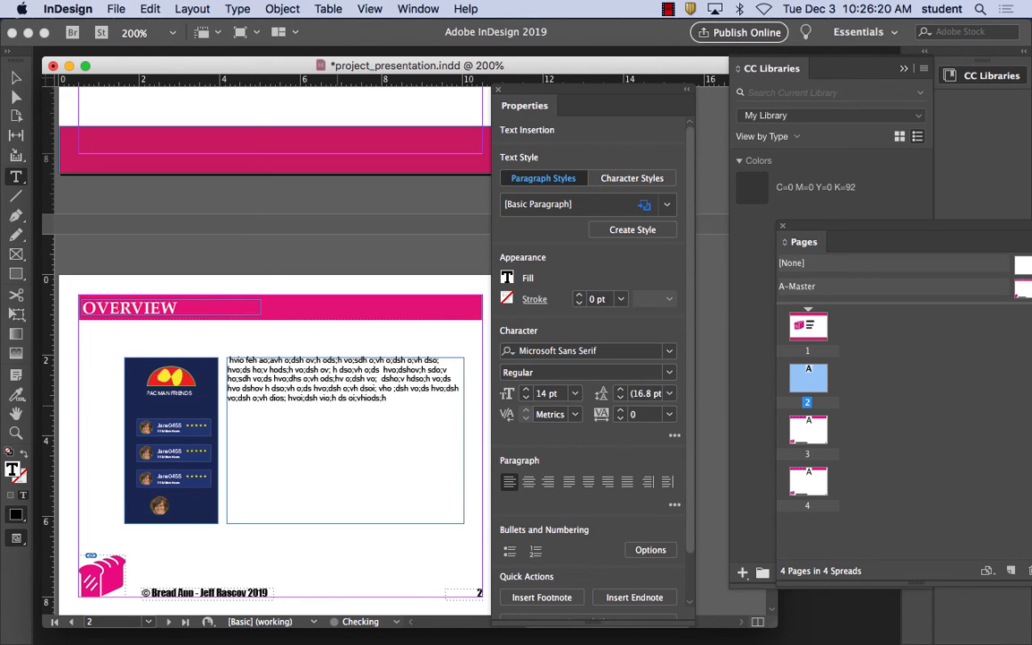
text( vio ;ds hvio;dsh oivh dsioh voidsh vio;ds ho;vh oi)
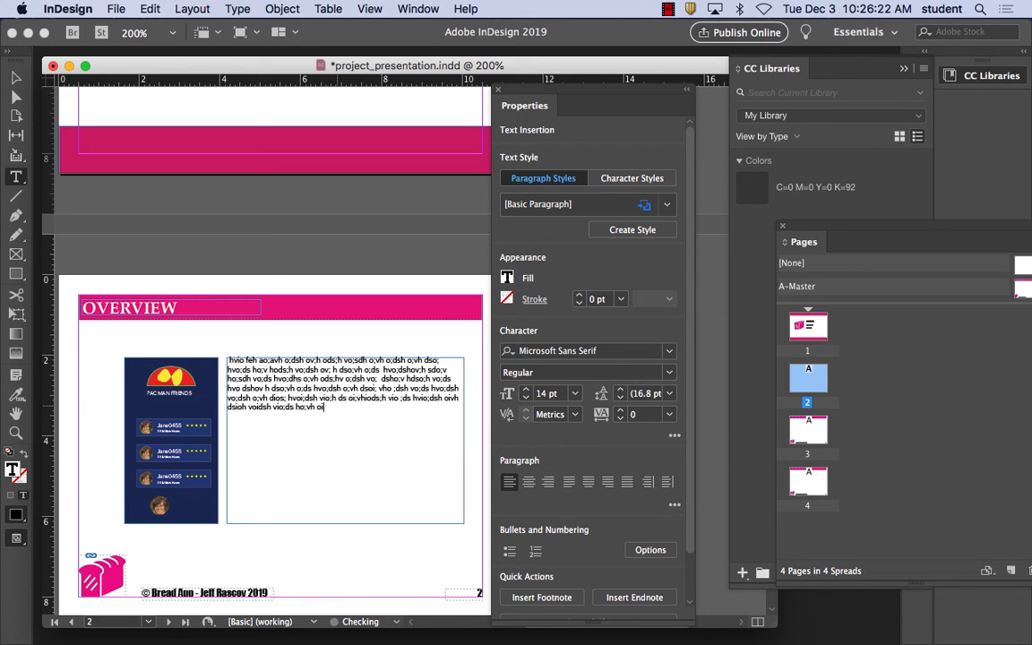
text(d hoiv hgsdv gdsiu  vgui dsfg cyudafuy)
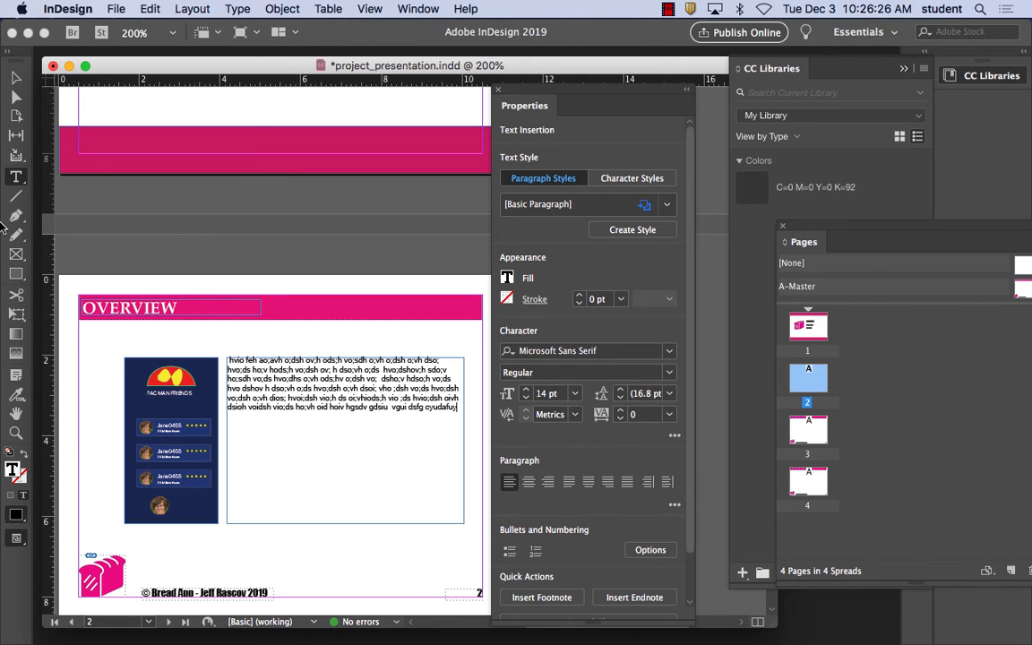
click(15, 80)
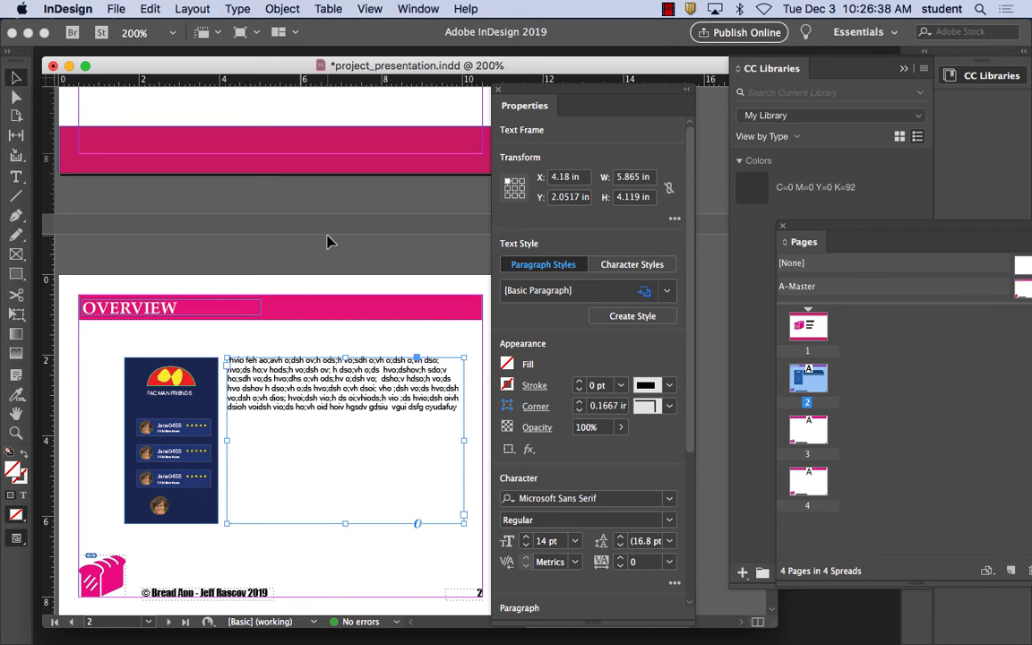
click(119, 9)
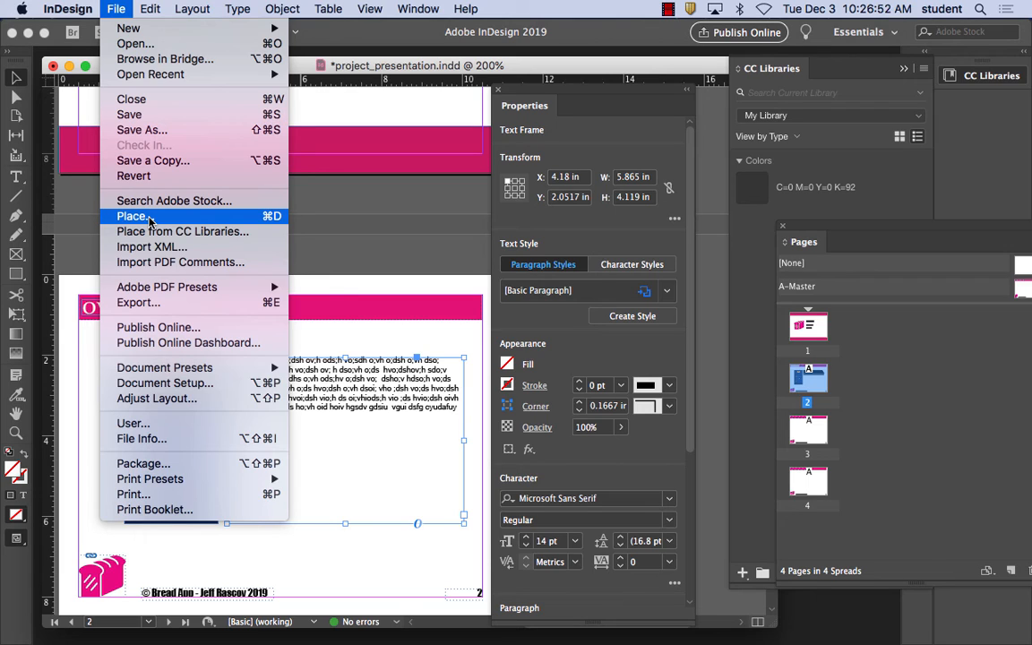
click(399, 248)
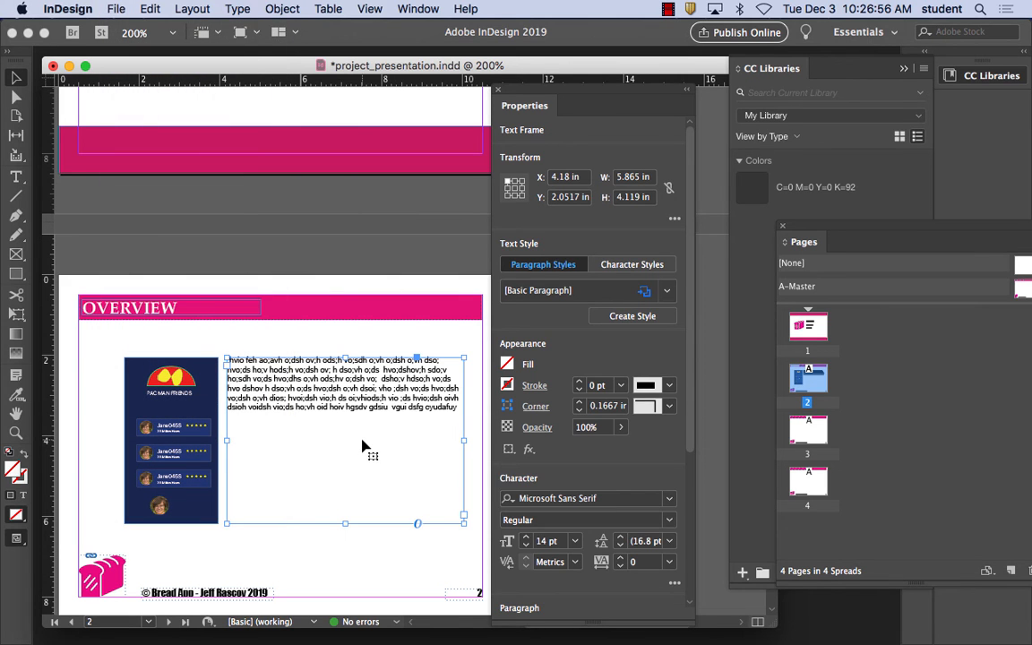
Copy the OVERVIEW heading, app screen and text frame from page 2 and paste them in place on page 3.
scroll(363, 446, down, 5)
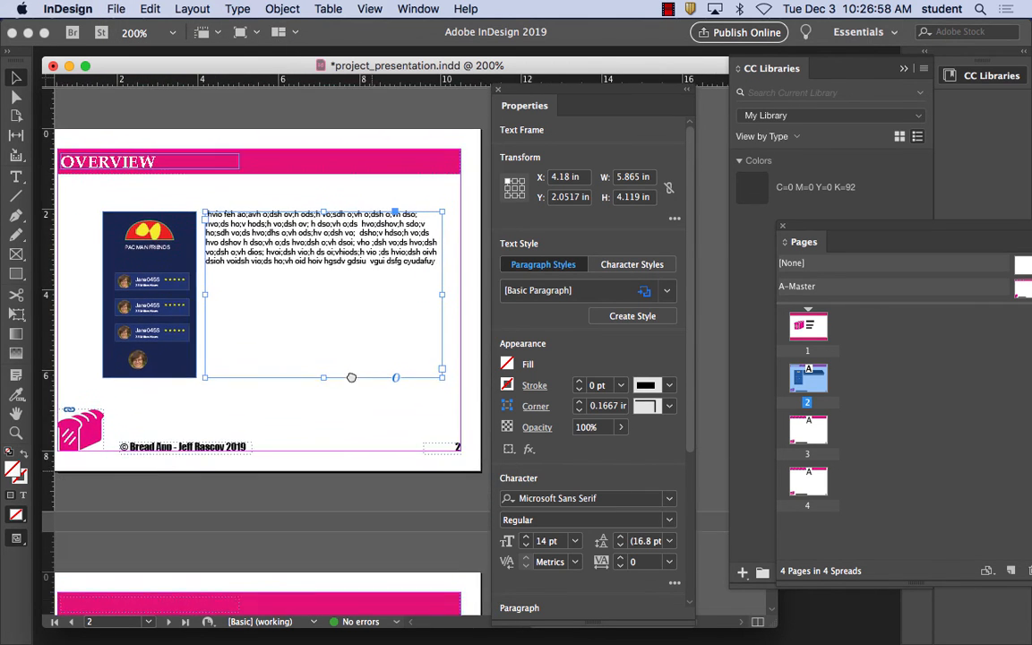
drag(351, 377, 364, 325)
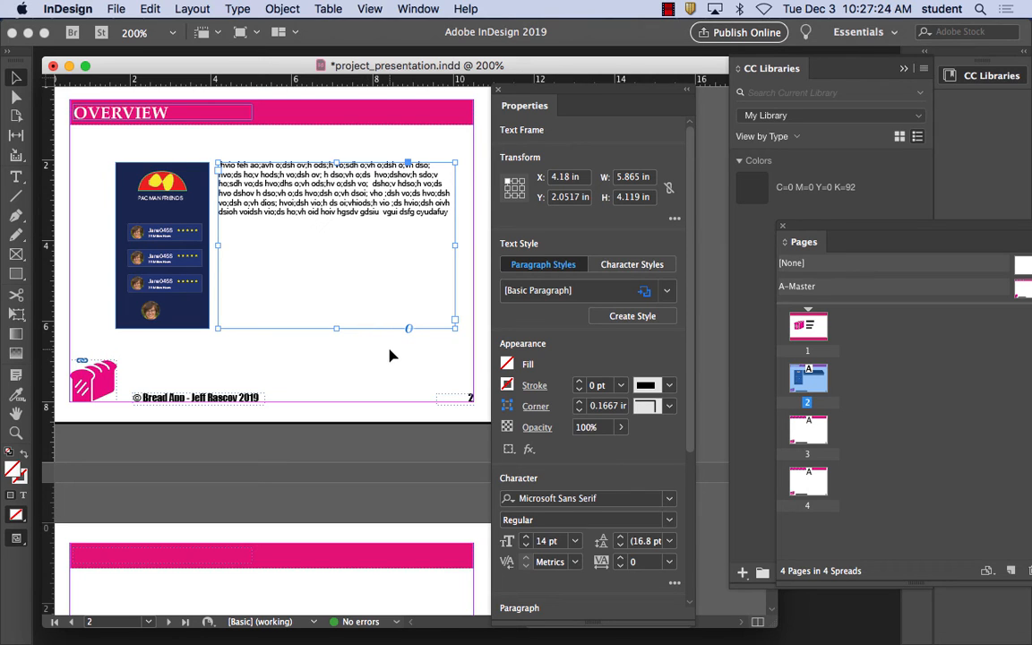
key(super+minus)
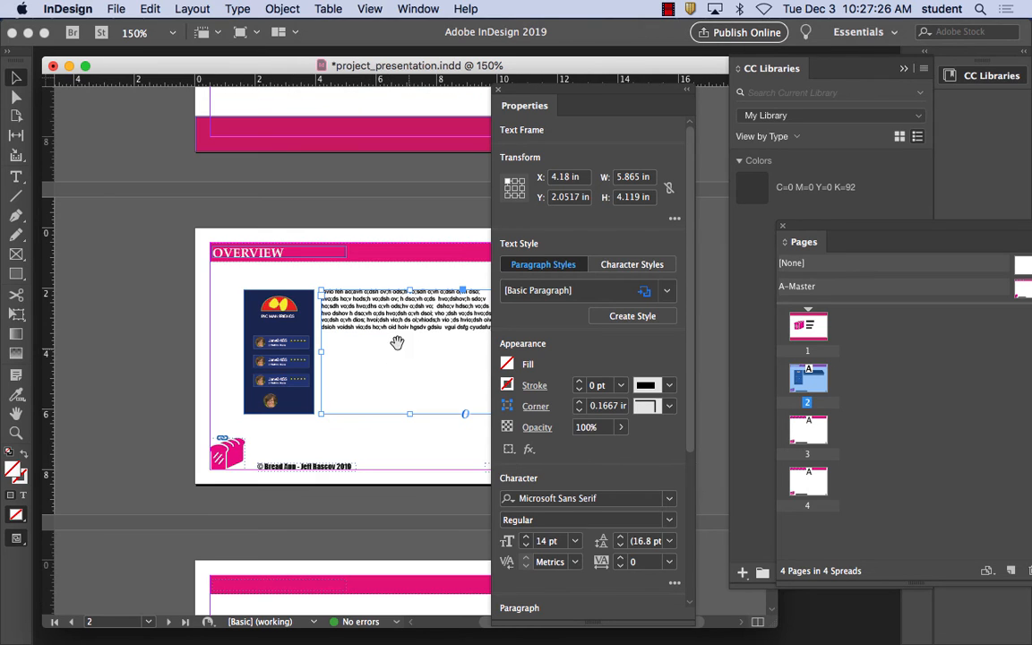
drag(396, 346, 298, 230)
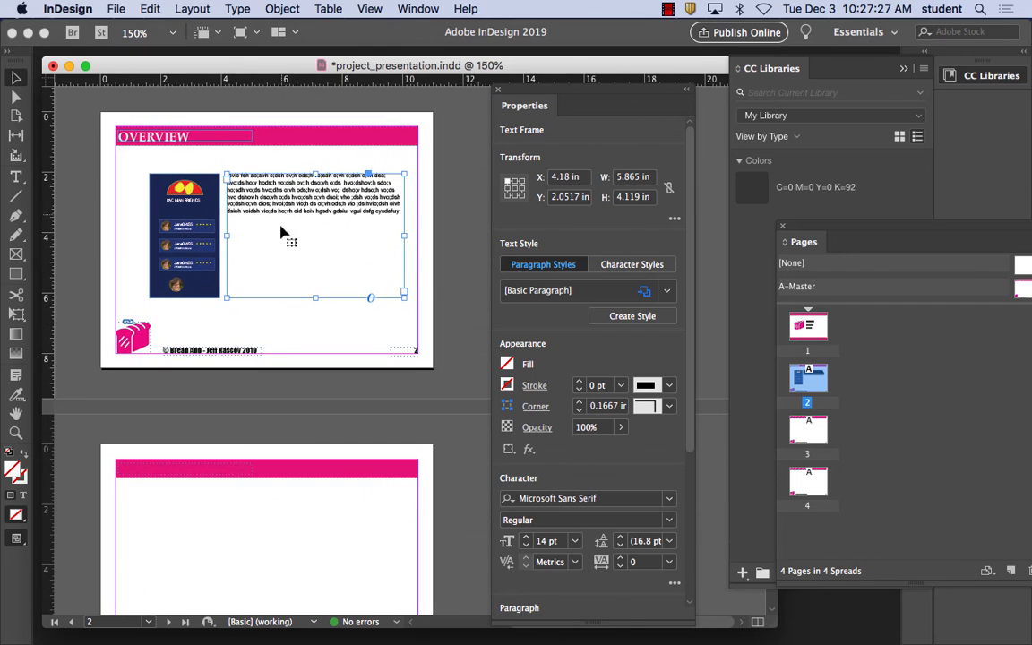
click(186, 137)
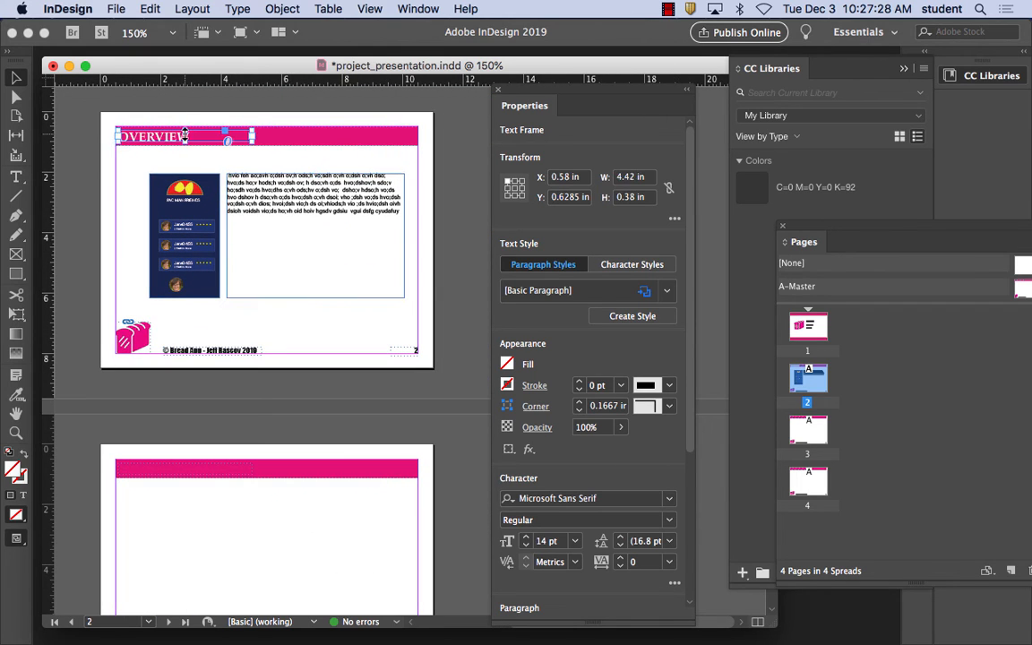
shift+click(206, 217)
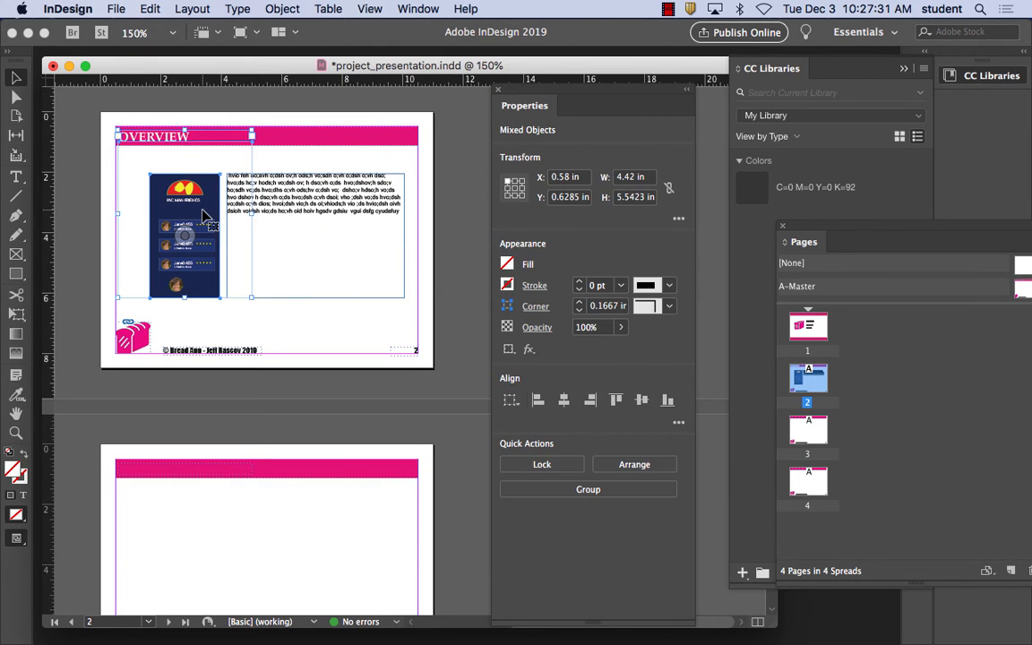
shift+click(307, 203)
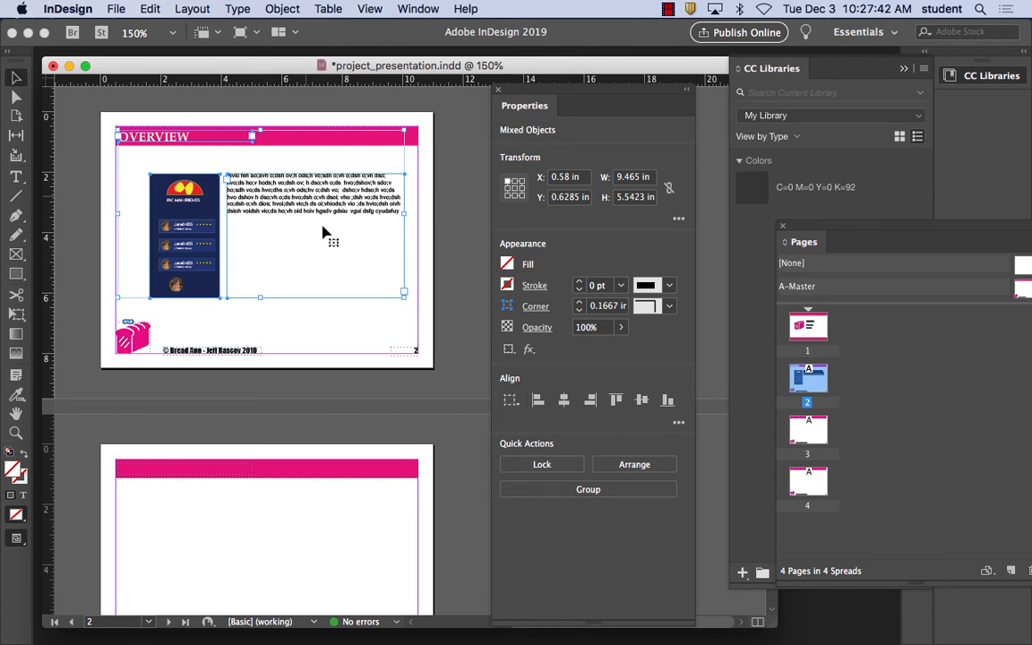
scroll(359, 414, down, 5)
scroll(372, 368, up, 1)
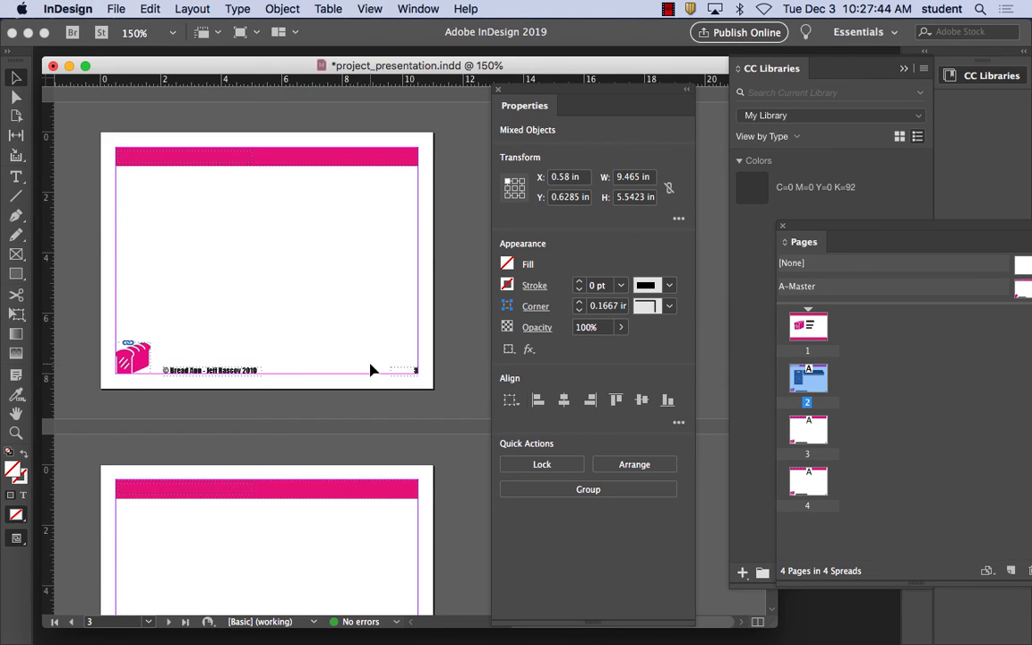
click(311, 280)
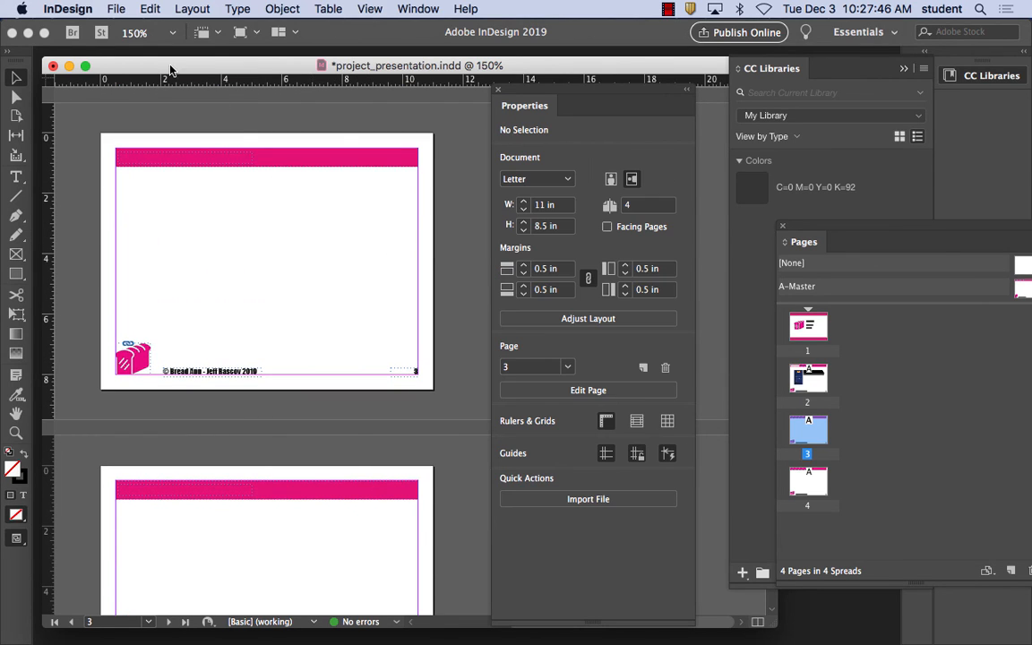
click(151, 8)
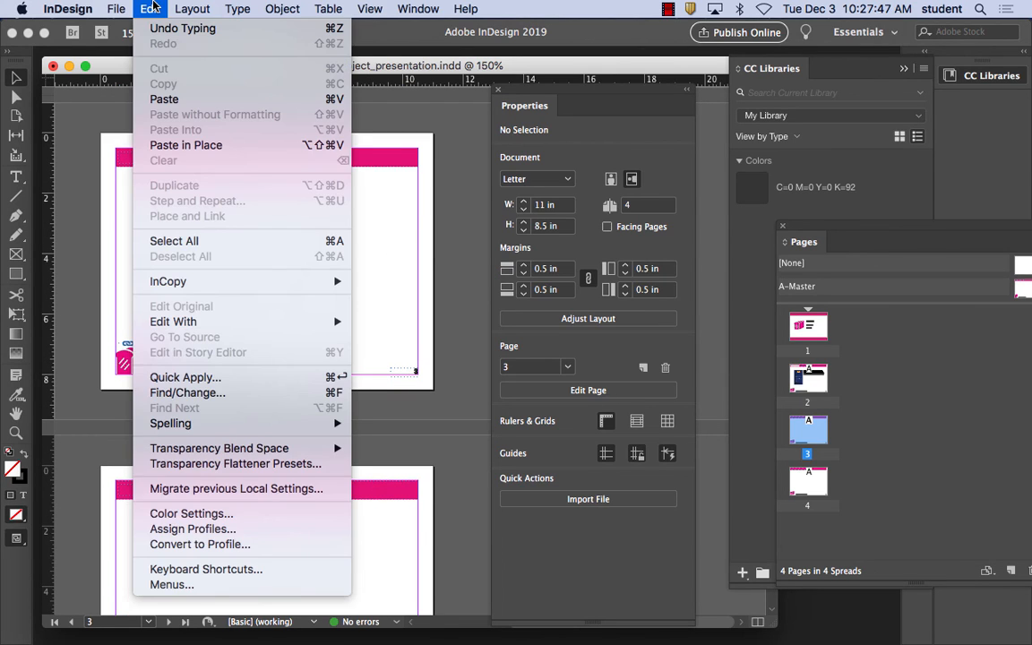
click(190, 147)
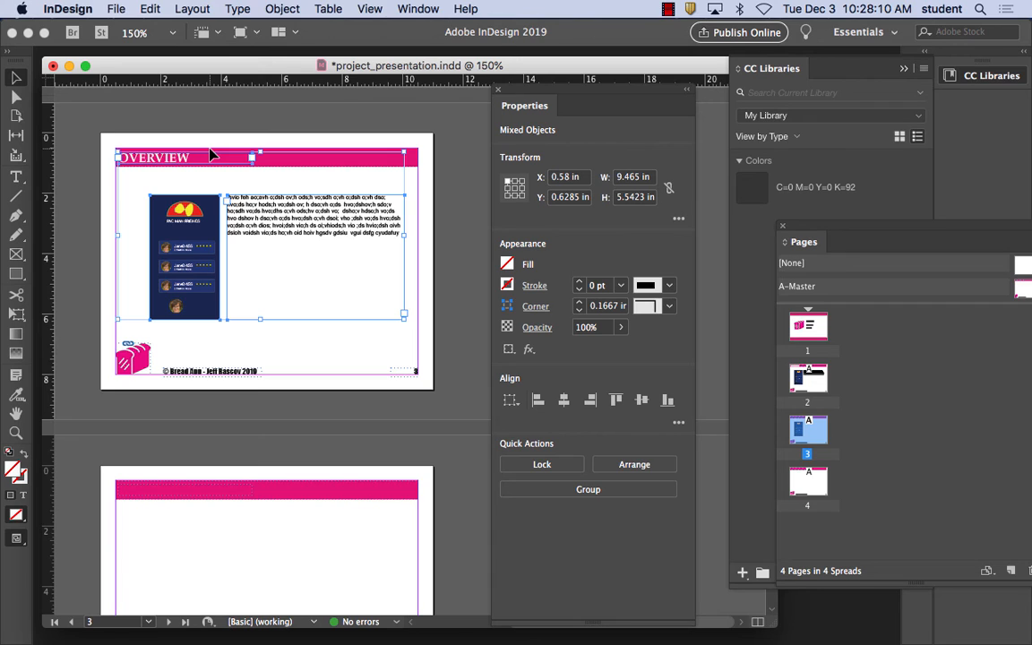
Replace the heading text on page 3 with "RESEARCH".
click(190, 160)
double_click(190, 159)
drag(192, 158, 90, 160)
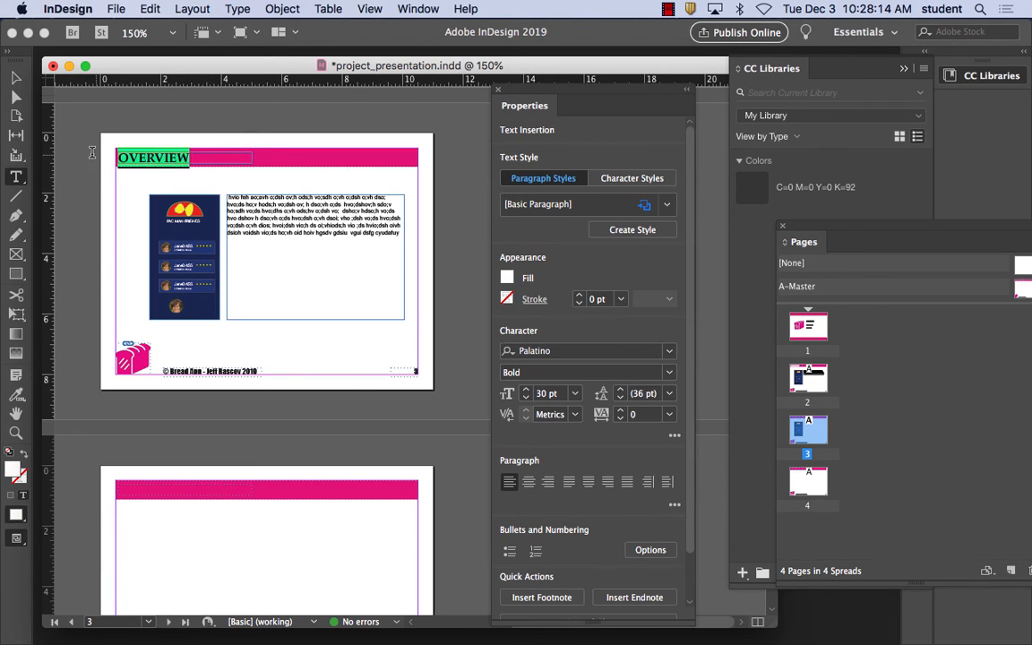
text(RESEARCH)
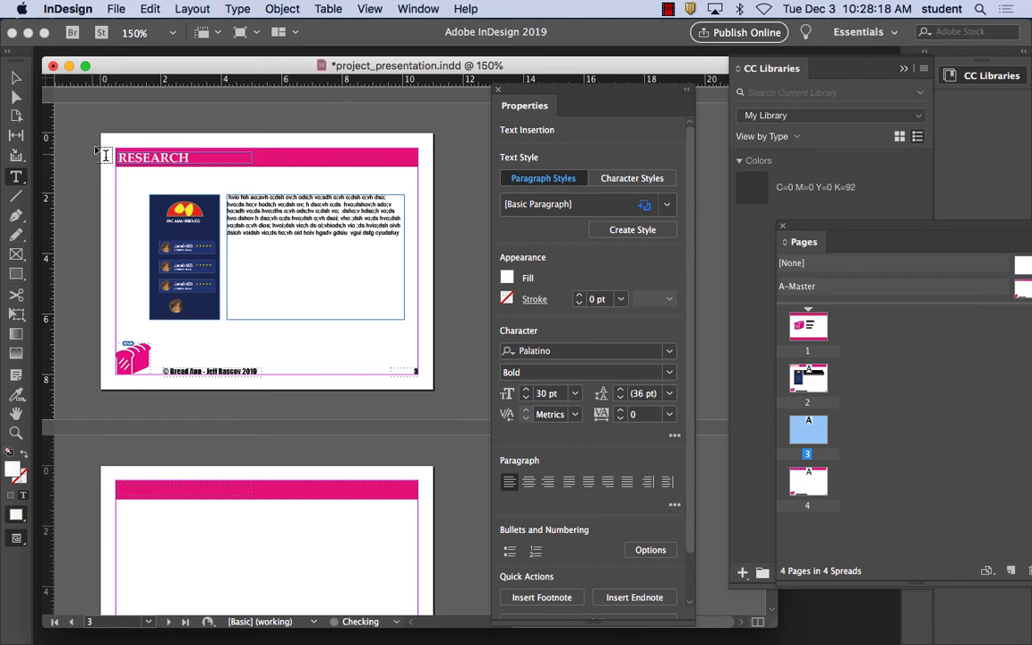
key(Escape)
click(204, 225)
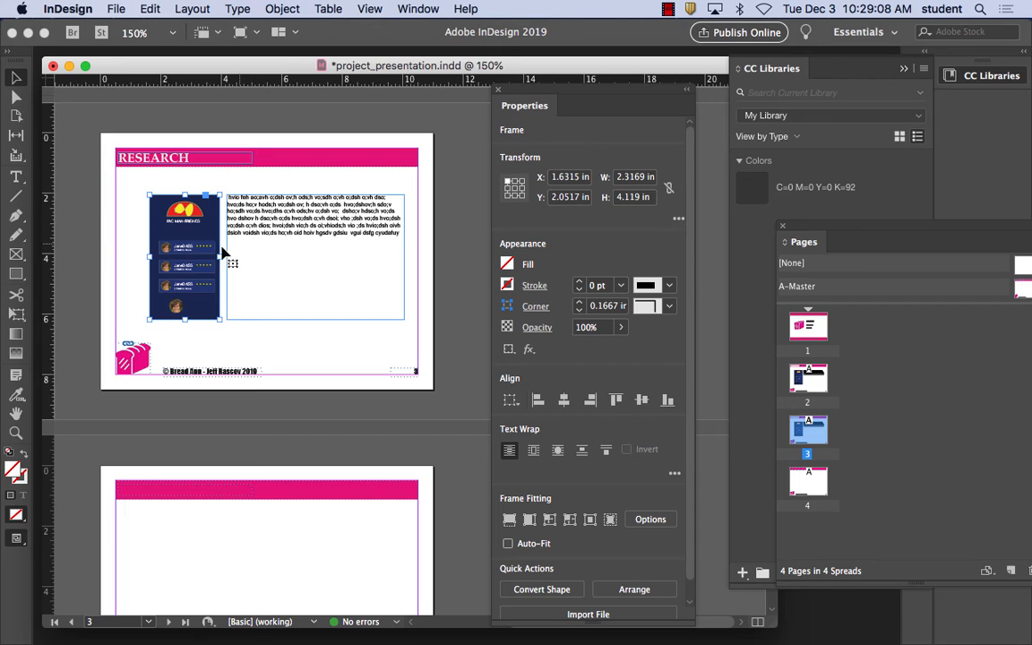
right_click(210, 225)
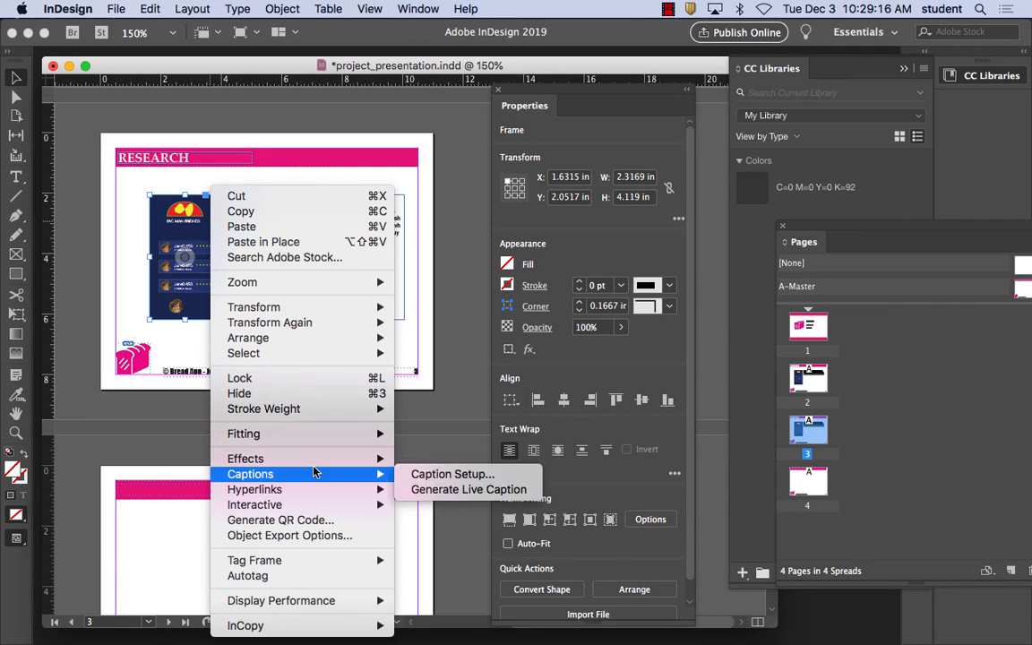
mouse_move(306, 436)
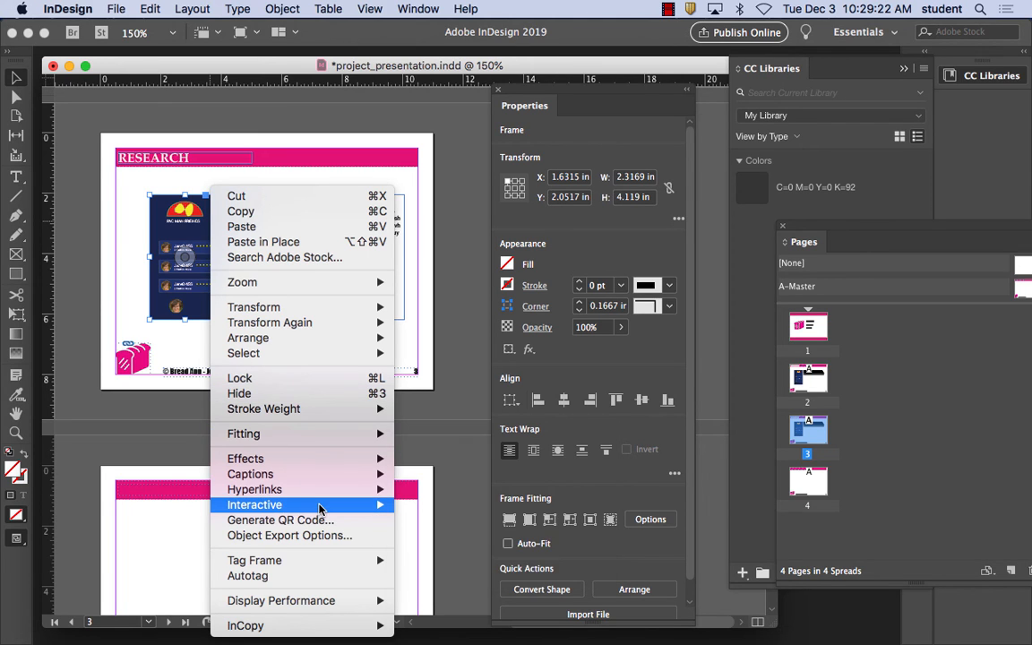
mouse_move(320, 510)
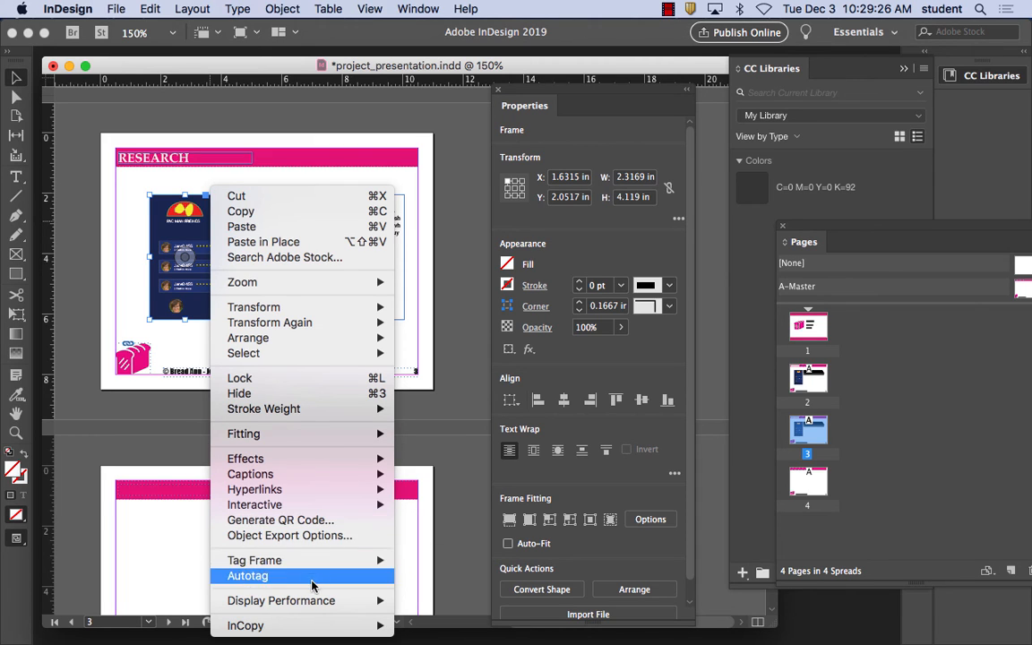
mouse_move(314, 601)
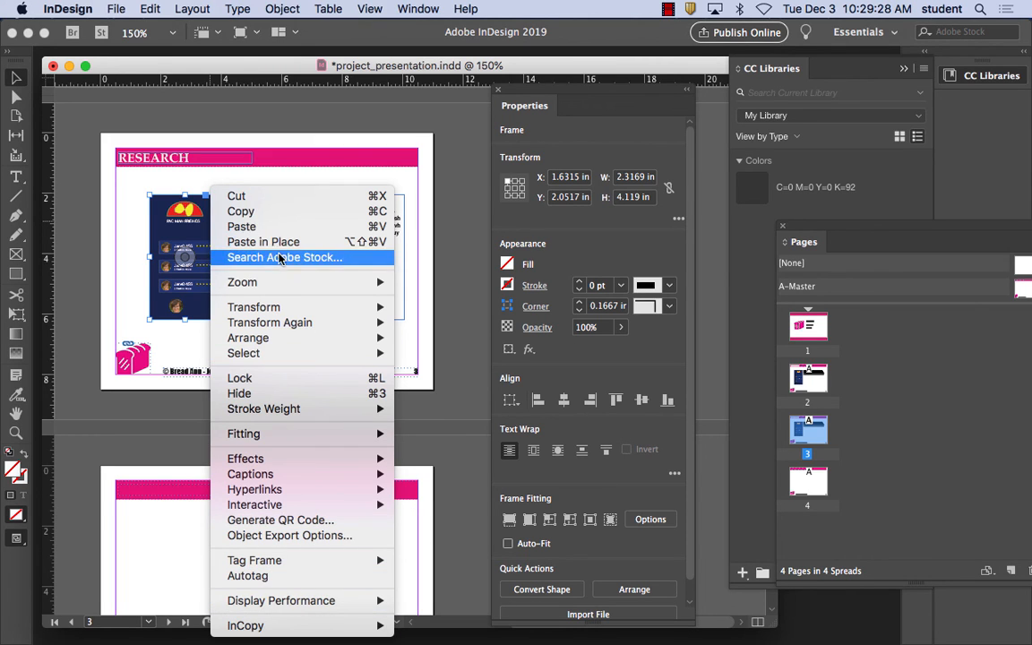
mouse_move(278, 311)
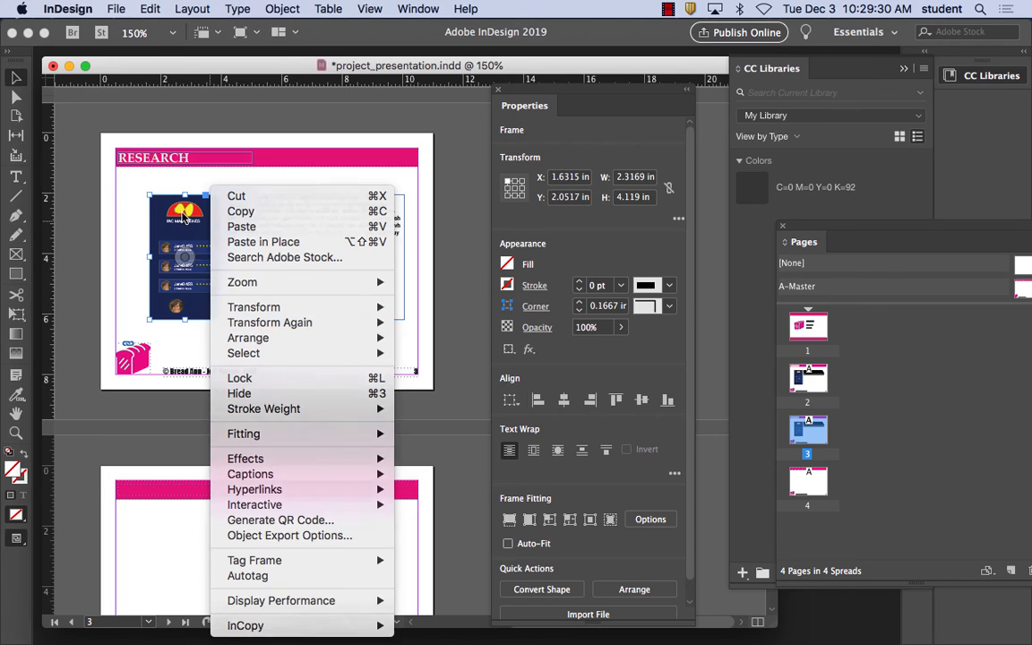
click(184, 221)
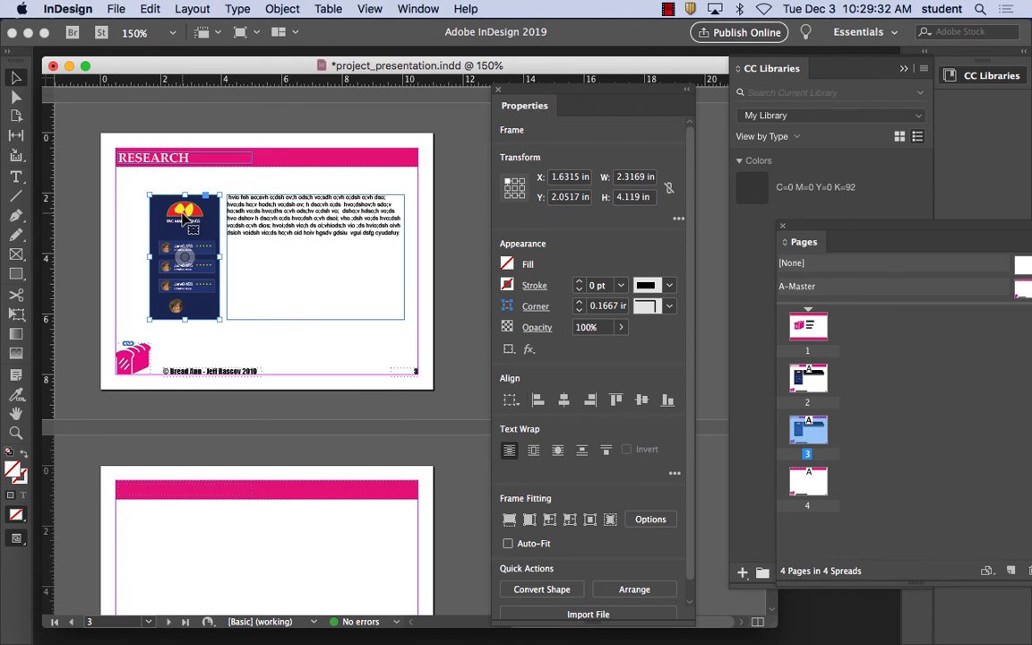
Replace the app screen image on page 3 with the "A higher form of tools" phone screenshot from the jeffs_stuff folder.
double_click(183, 214)
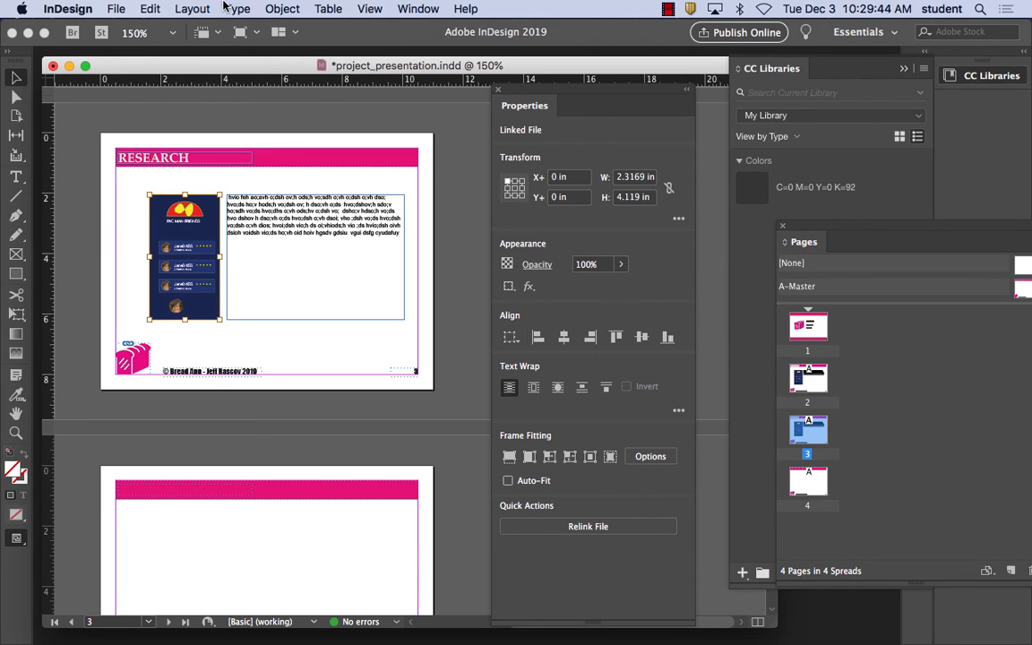
click(279, 8)
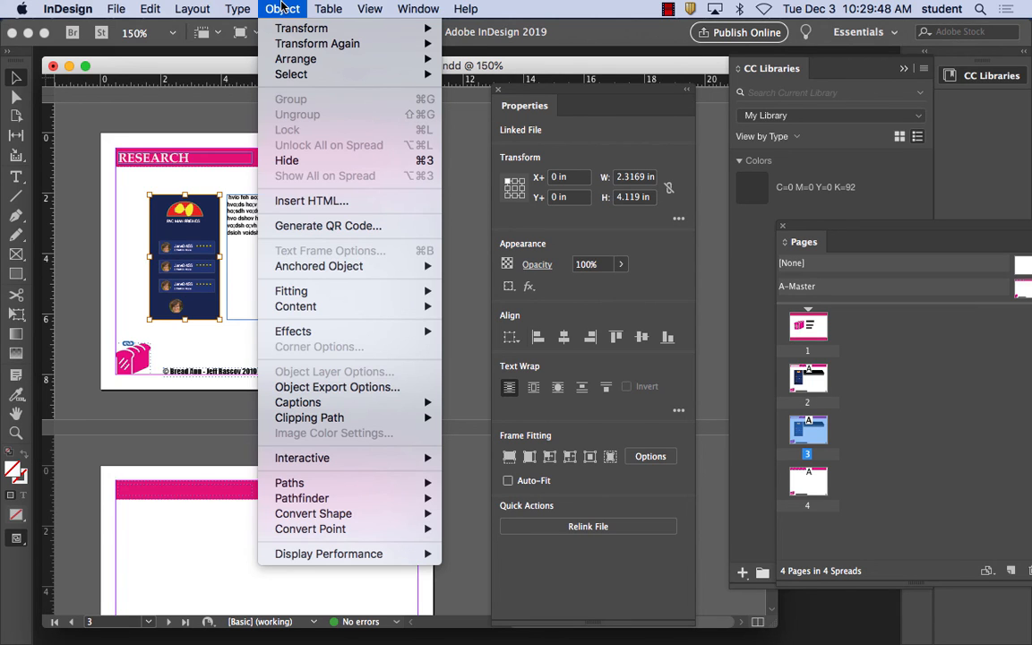
mouse_move(130, 8)
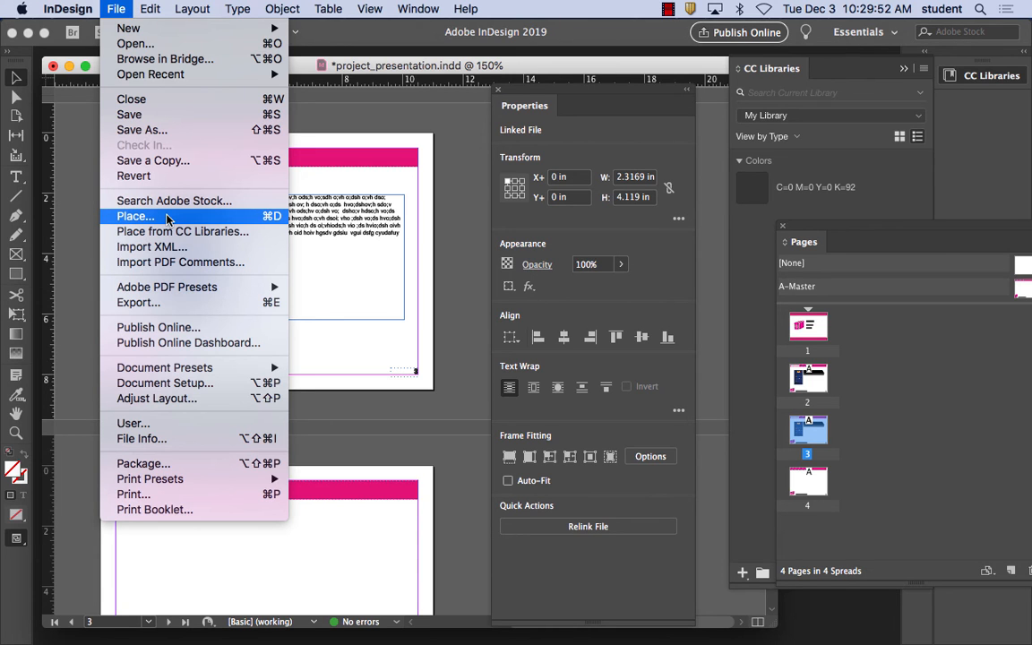
click(134, 216)
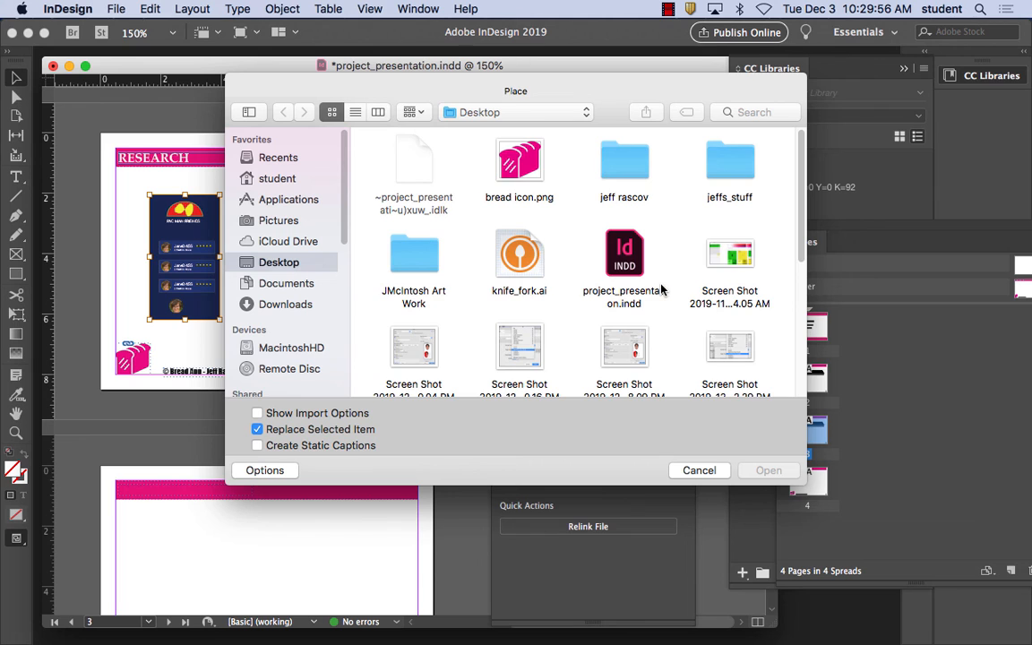
scroll(661, 288, down, 5)
scroll(663, 289, up, 5)
double_click(716, 168)
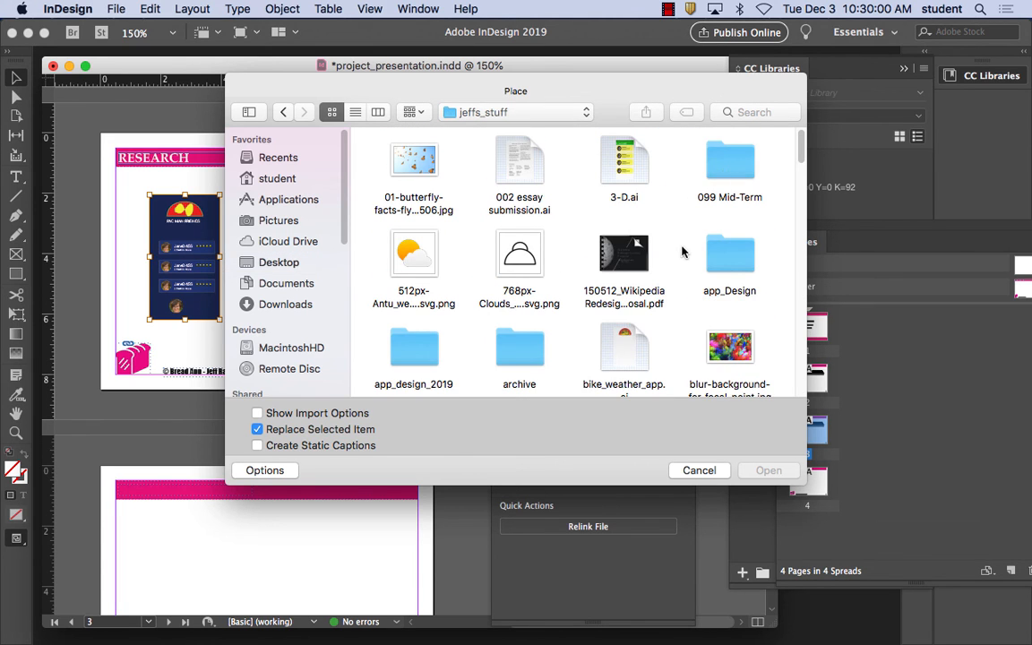
scroll(679, 261, down, 4)
scroll(679, 260, down, 6)
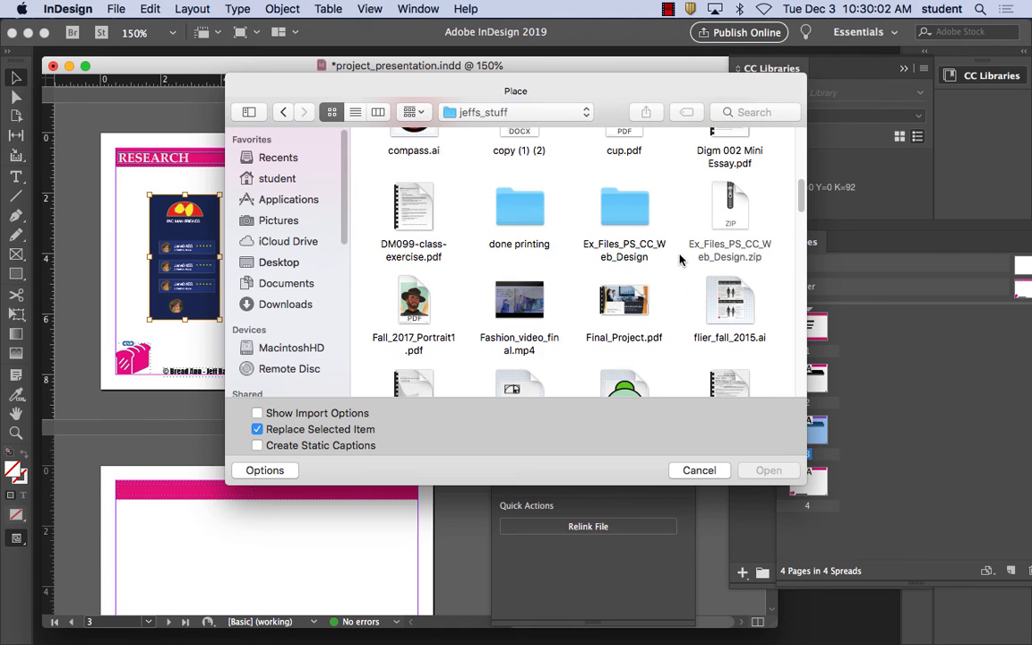
scroll(679, 260, down, 10)
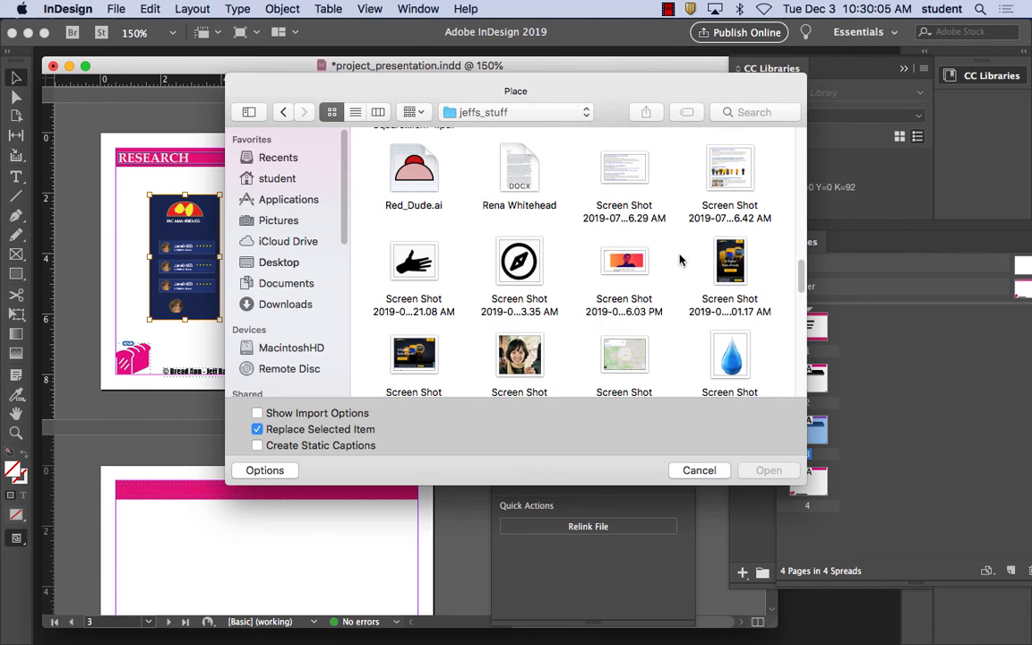
click(729, 265)
click(769, 471)
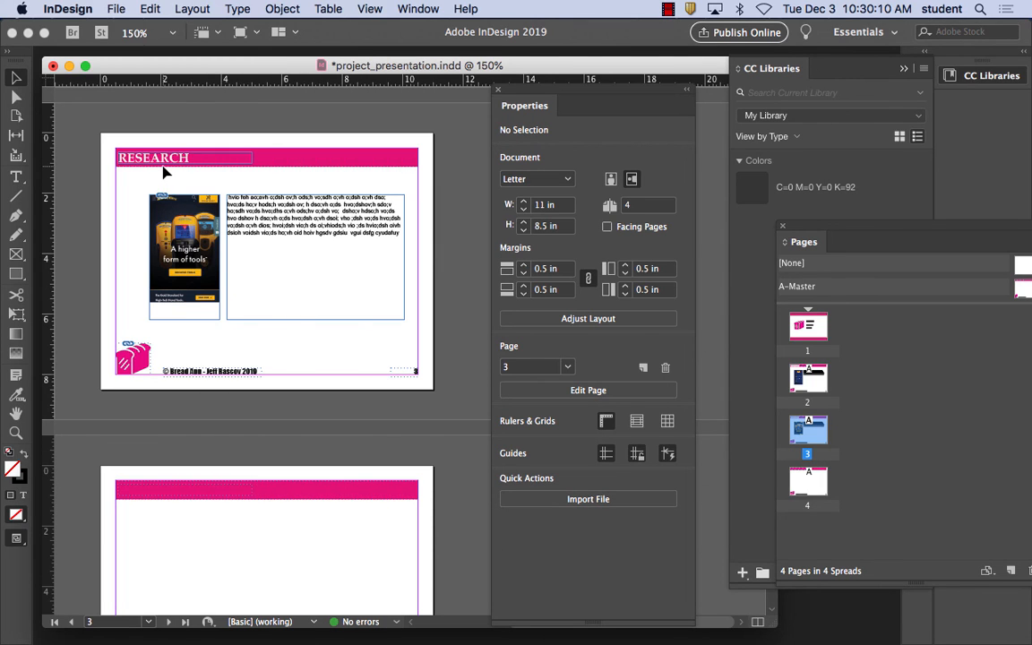
Add the line "Content That is Working" beneath the placeholder paragraph in the RESEARCH page's text frame.
scroll(174, 225, up, 15)
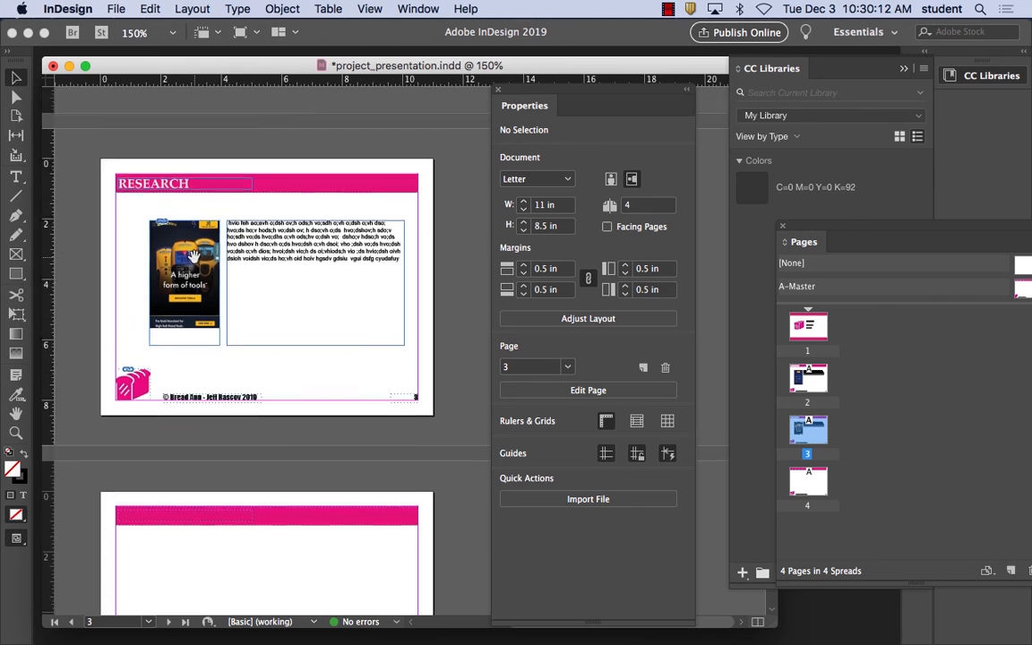
scroll(193, 257, down, 10)
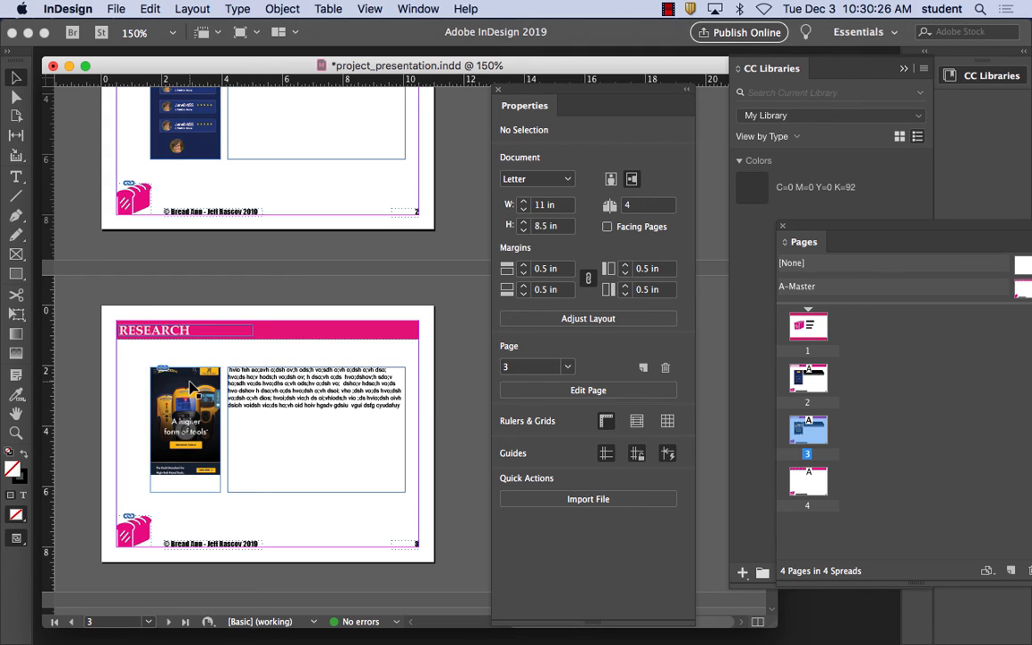
click(322, 417)
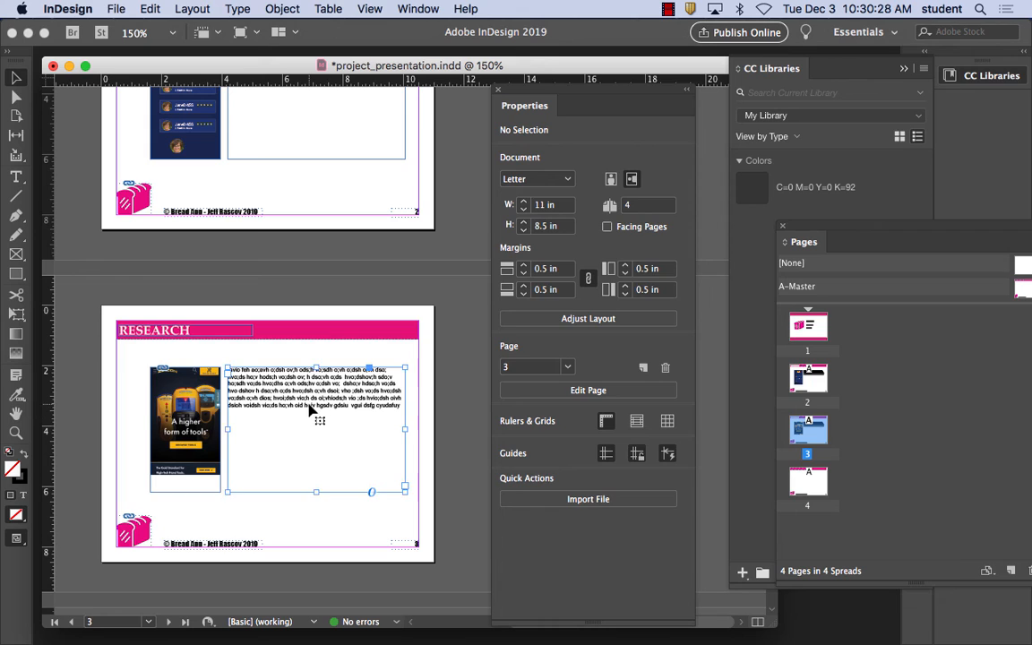
double_click(341, 404)
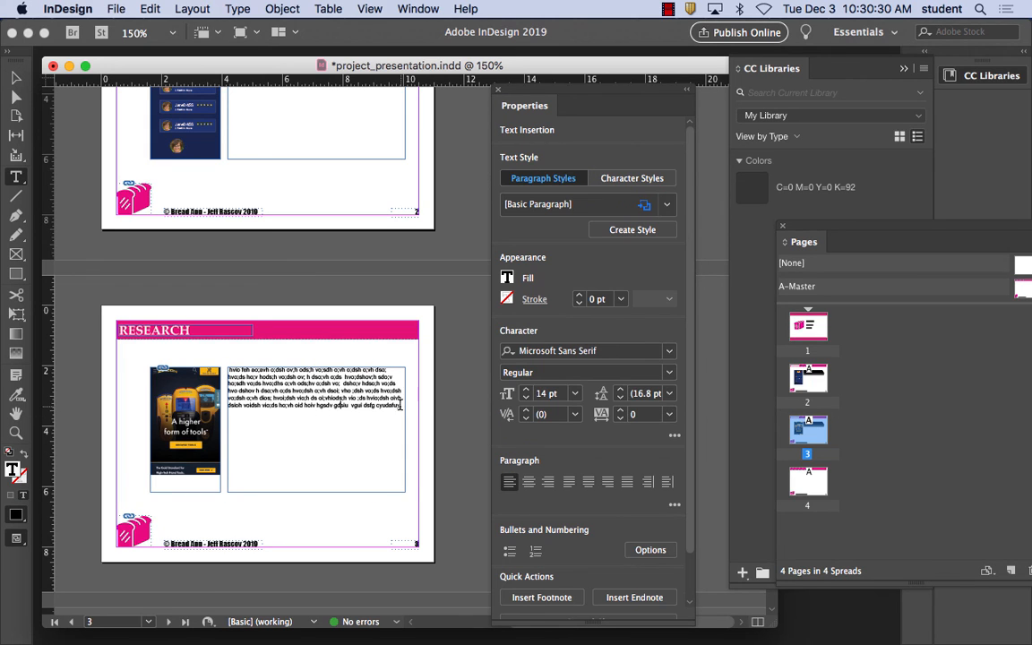
key(super+a)
click(258, 415)
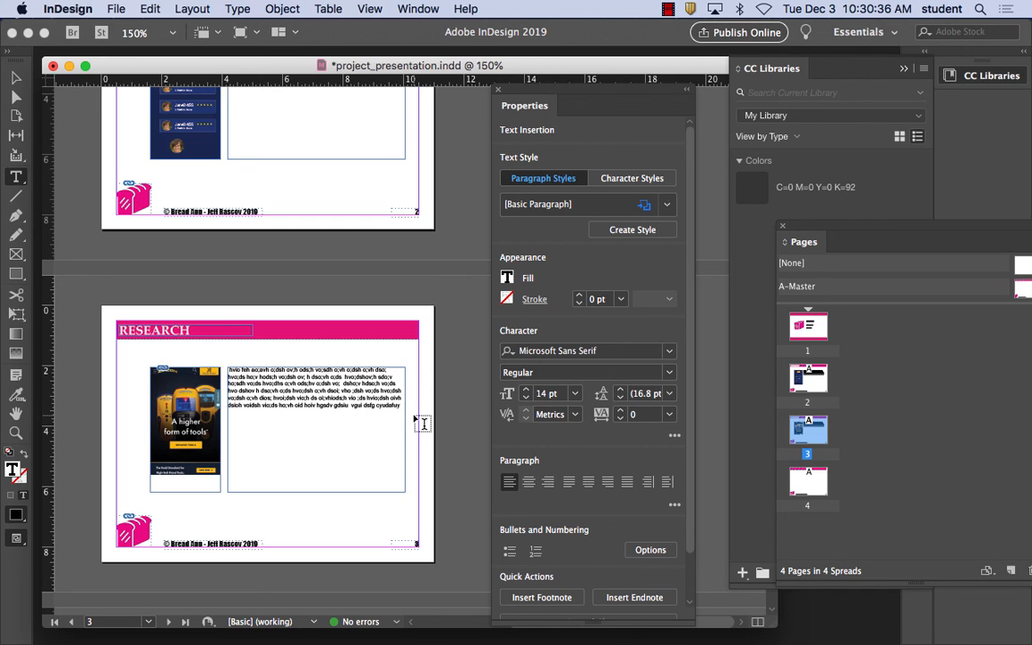
key(super+equal)
key(super+equal)
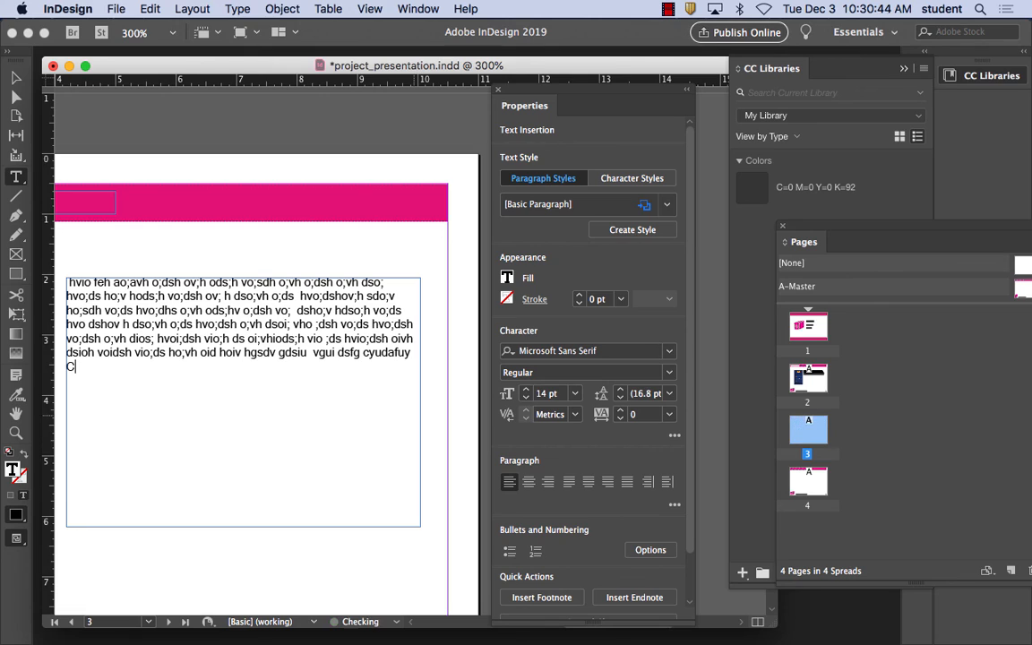
text(Content That is working)
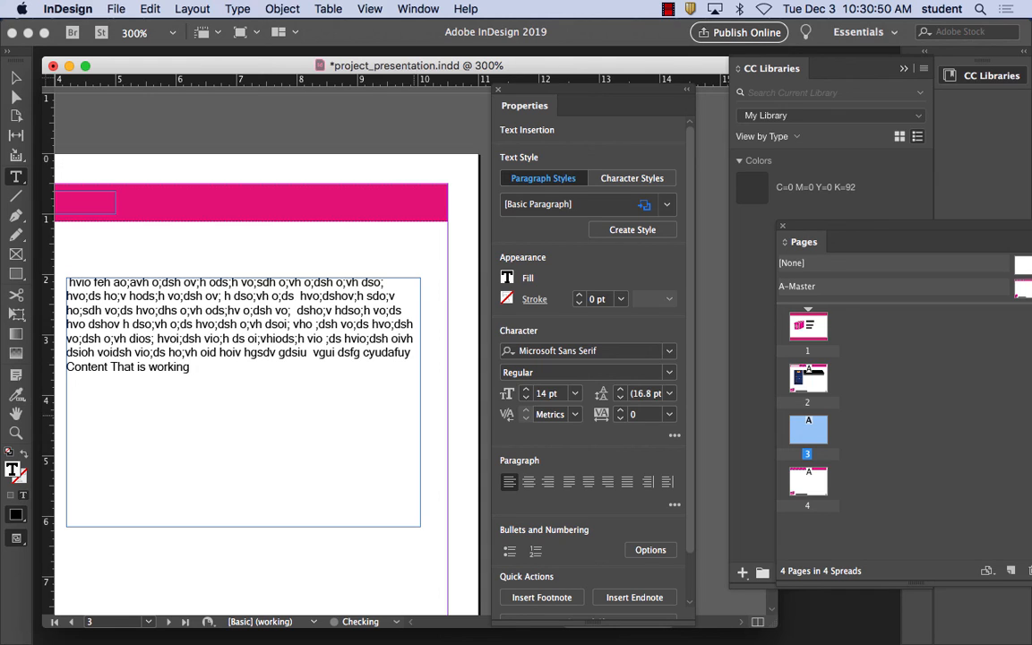
click(158, 367)
key(BackSpace)
text(W)
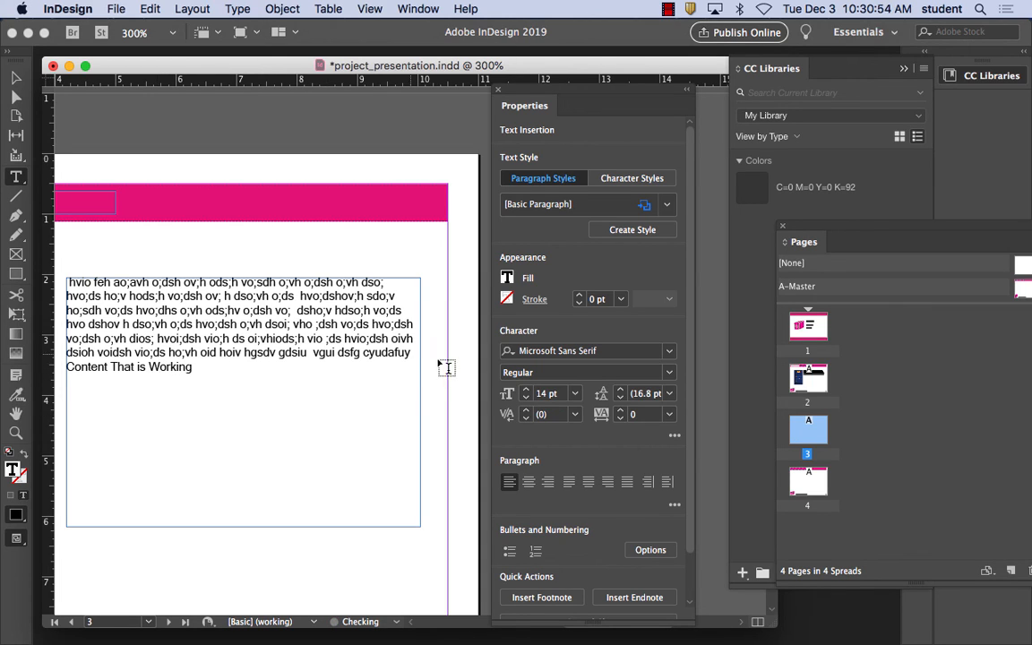
Separate the "Content That is Working" line from the placeholder paragraph above it with a blank line.
click(410, 352)
key(Return)
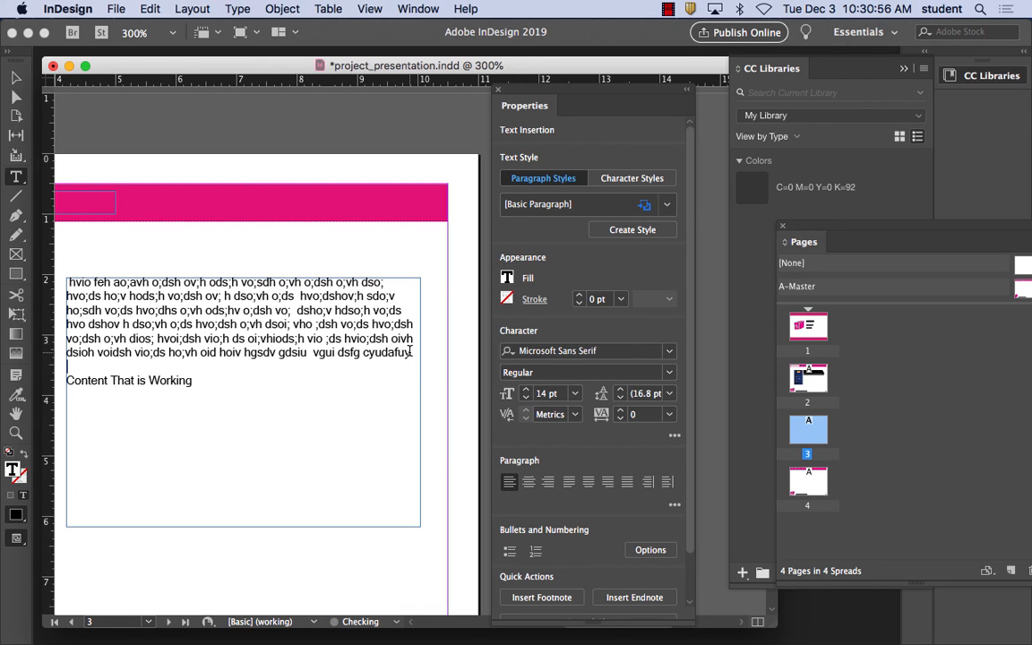
click(195, 381)
key(Return)
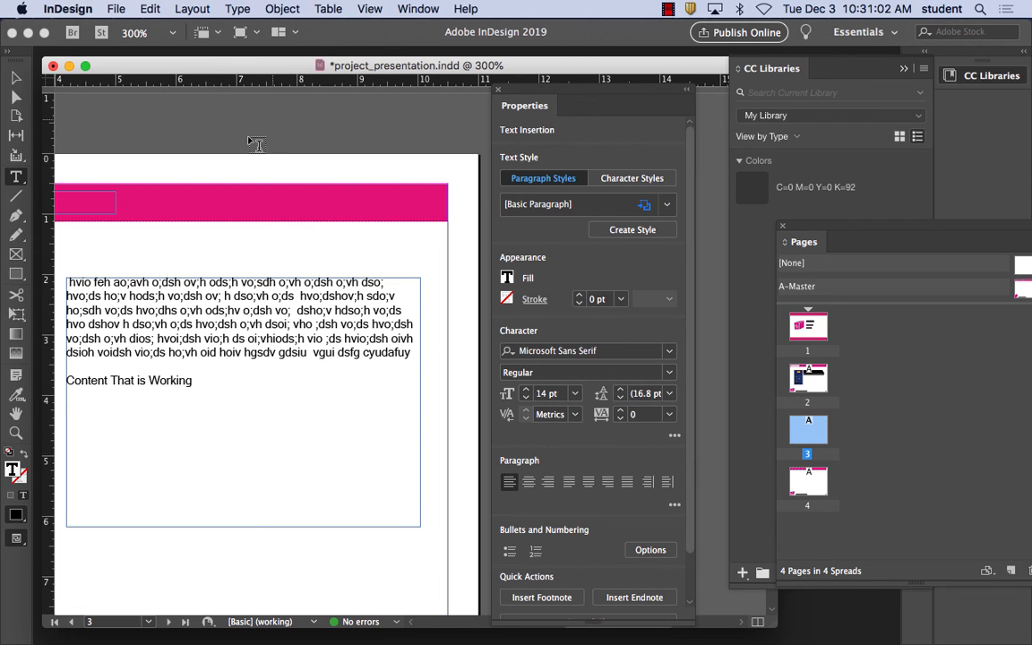
Start a bulleted list on a new line directly below "Content That is Working".
click(16, 78)
drag(188, 310, 337, 248)
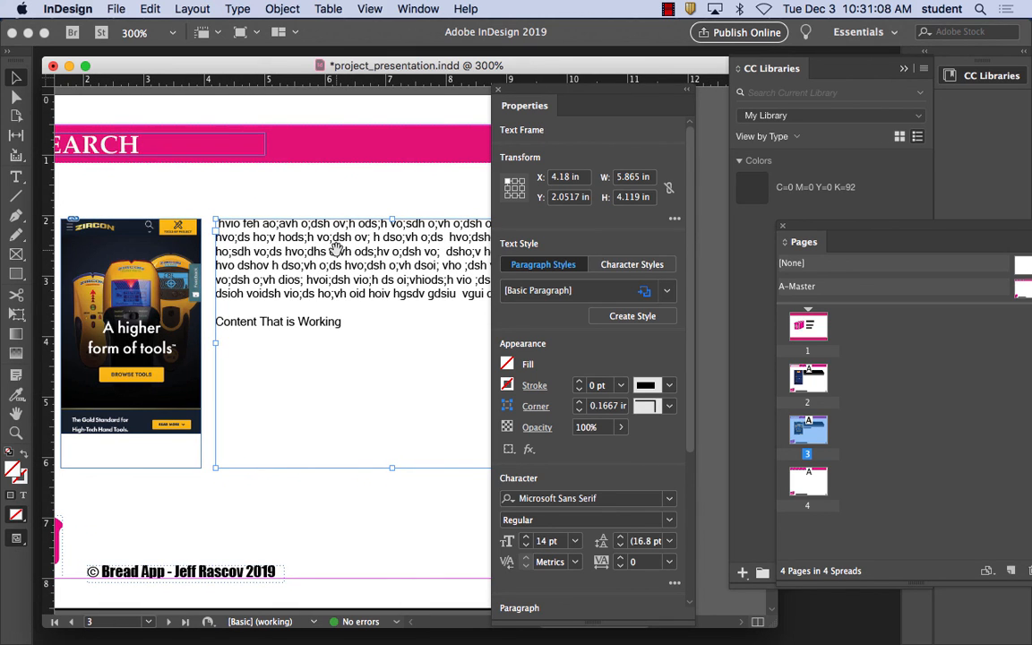
double_click(259, 345)
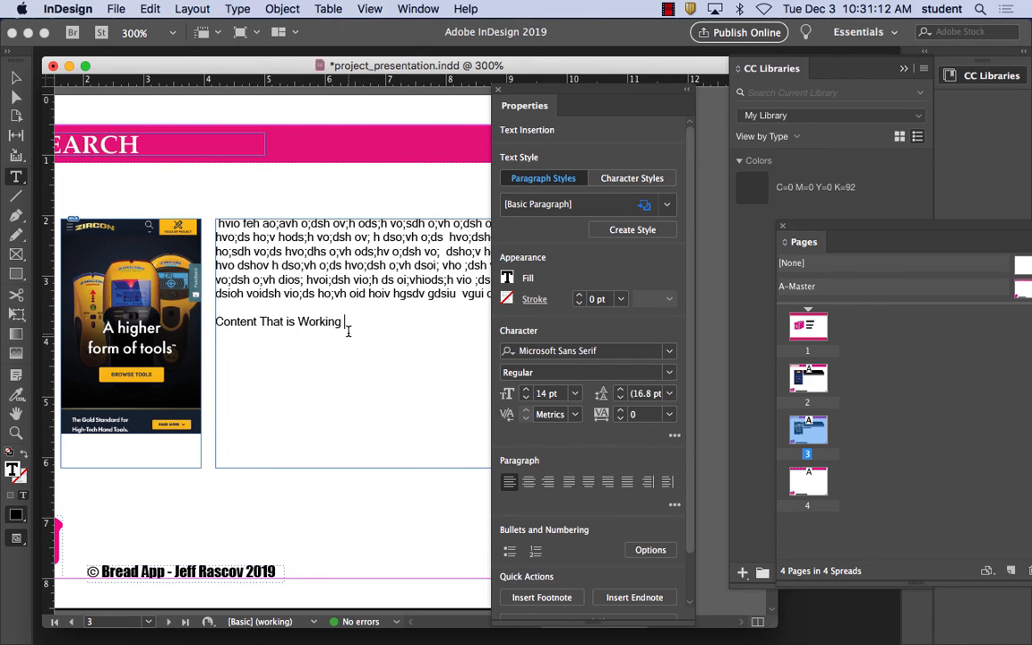
key(Return)
click(190, 8)
mouse_move(237, 8)
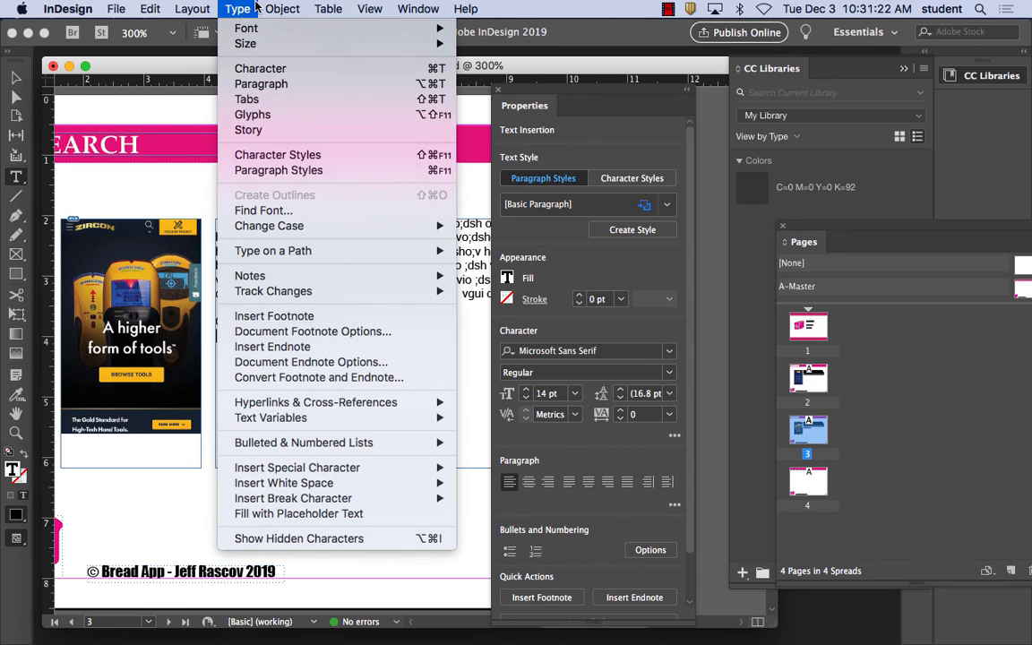
mouse_move(336, 445)
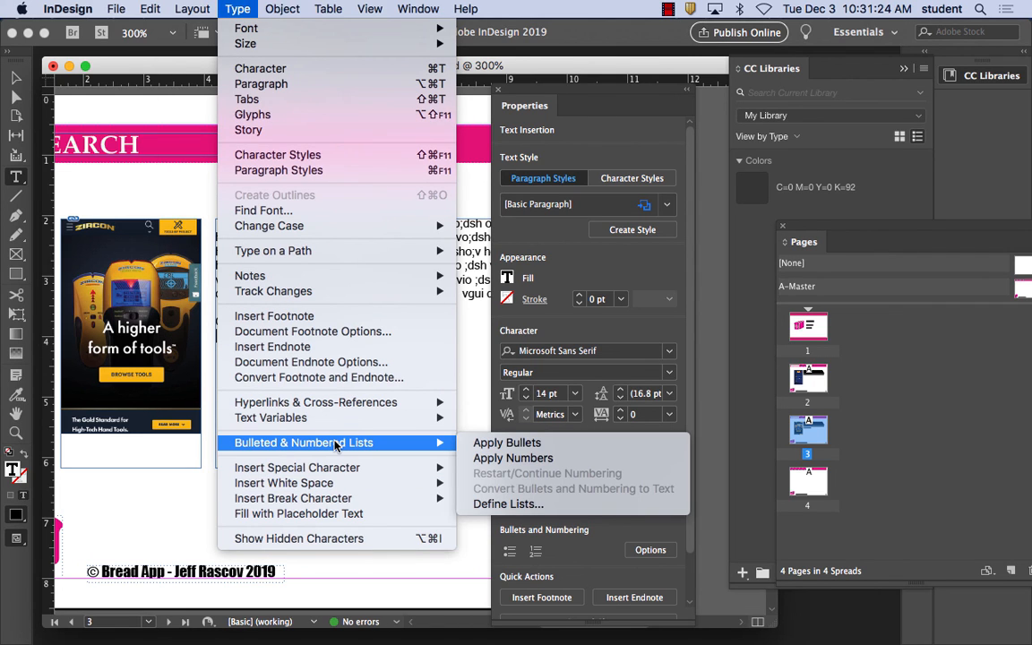
click(507, 448)
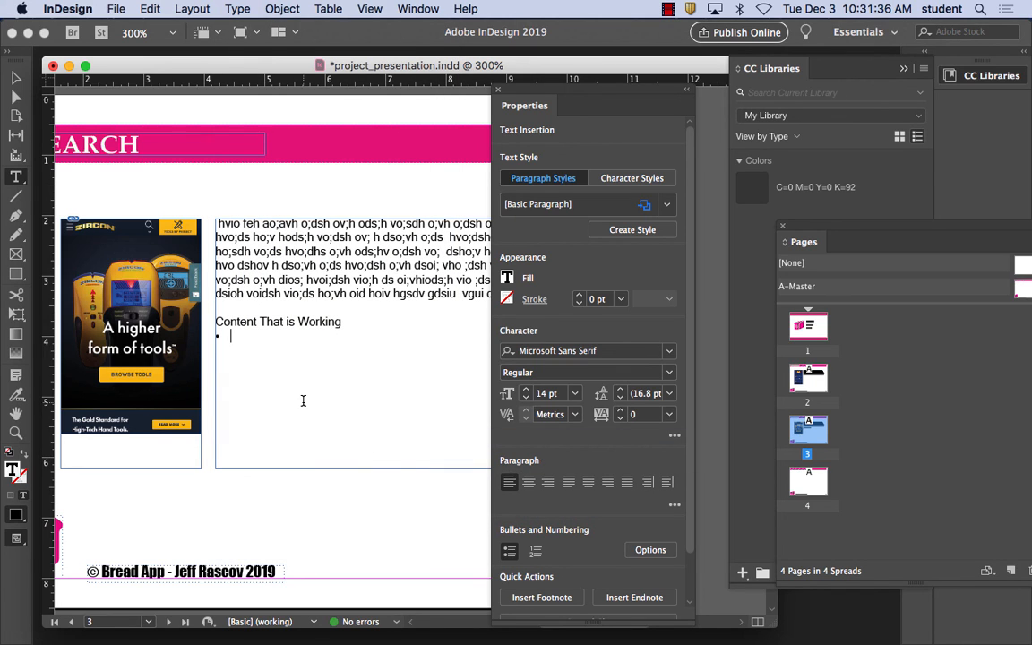
Enter "Yellow color stands out from the black" as the first bullet.
text(Color)
key(BackSpace)
key(BackSpace)
key(BackSpace)
key(BackSpace)
key(BackSpace)
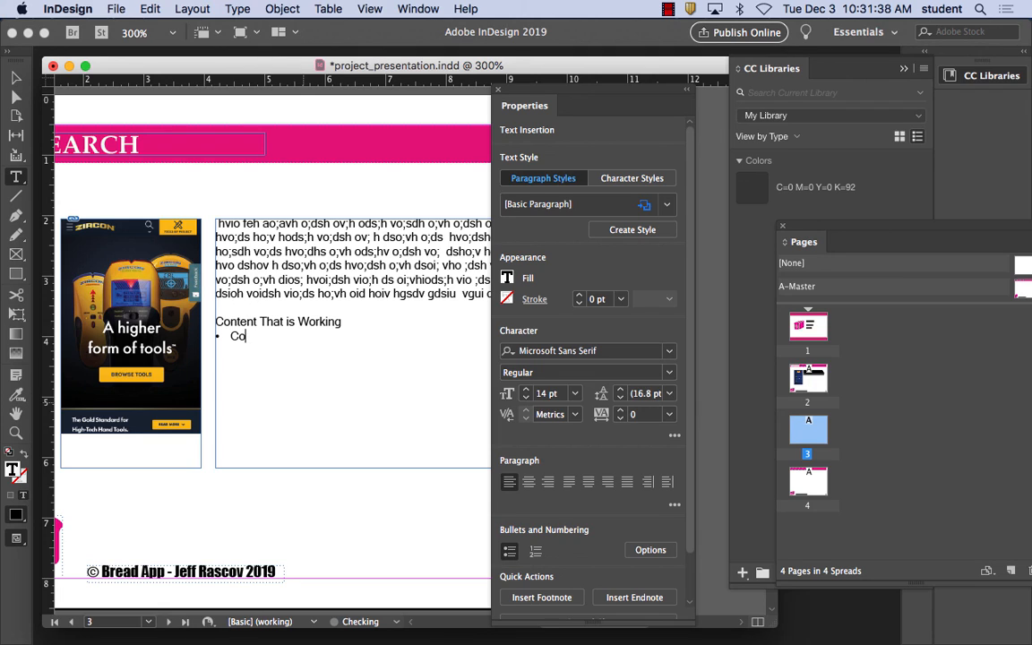
text(Yellow color )
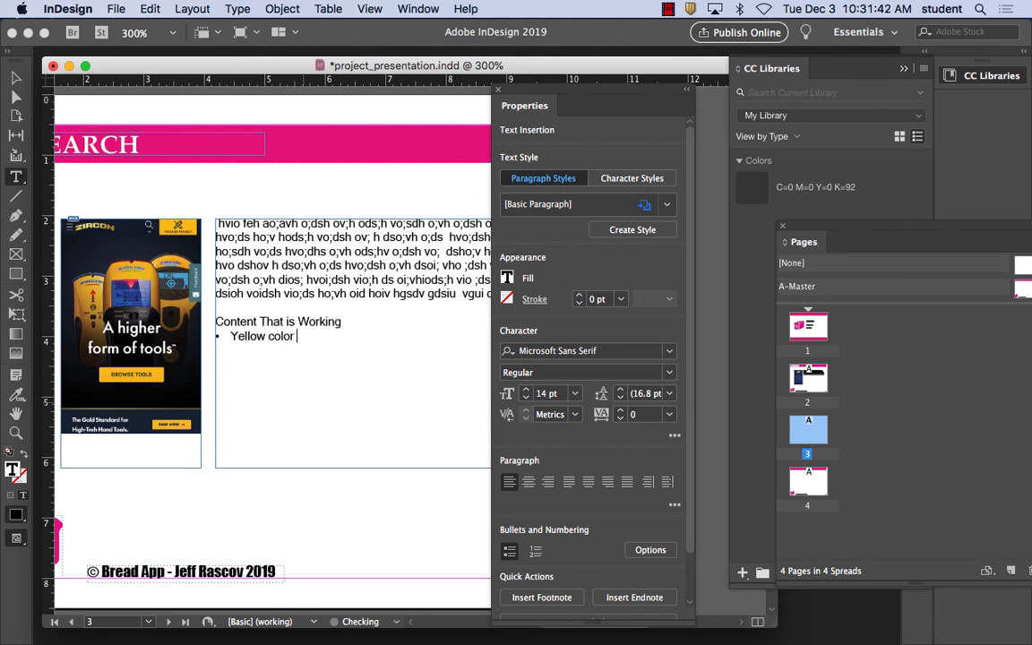
text(stands out from the)
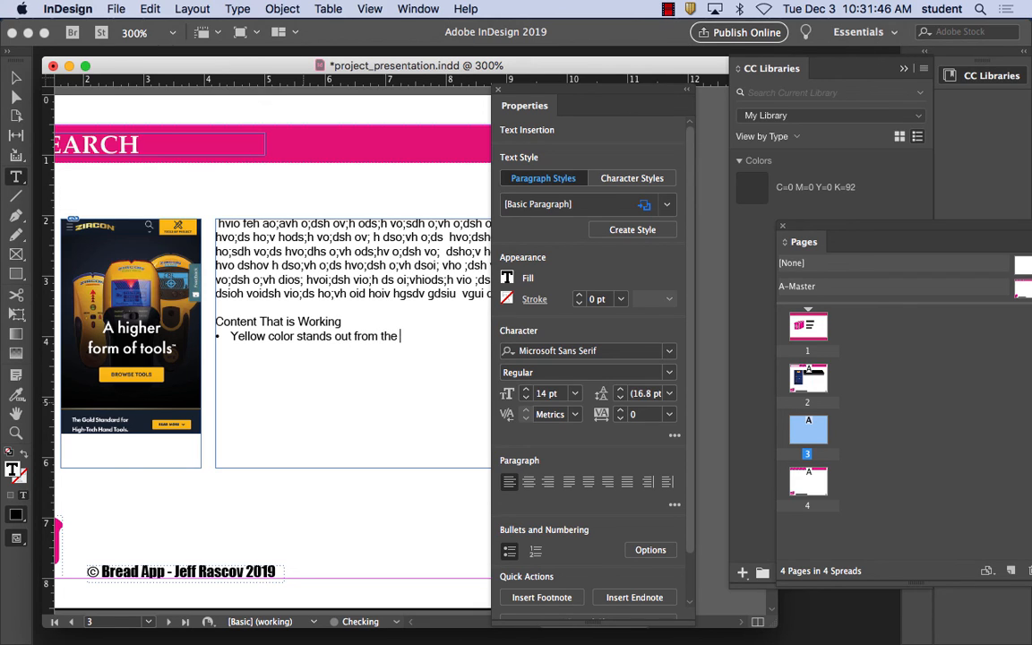
text( black)
Add "I like the gold and black because I love the Steelers" as the second bullet, start an empty third bullet, and finish editing the text.
key(Return)
text(I like the )
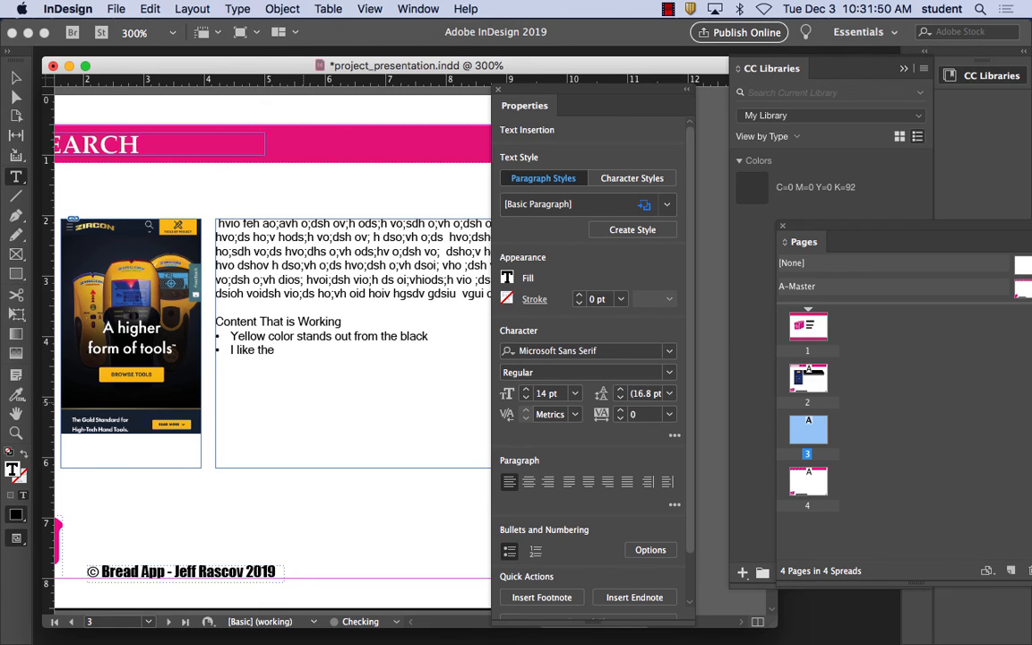
text(gold and black beca)
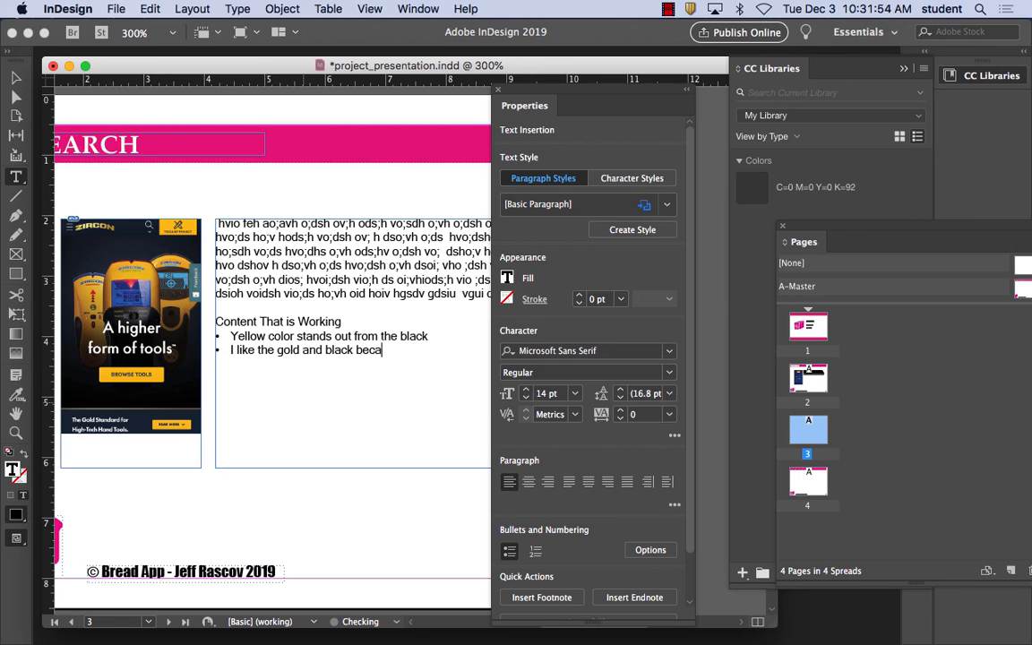
text(use I love the Steelers)
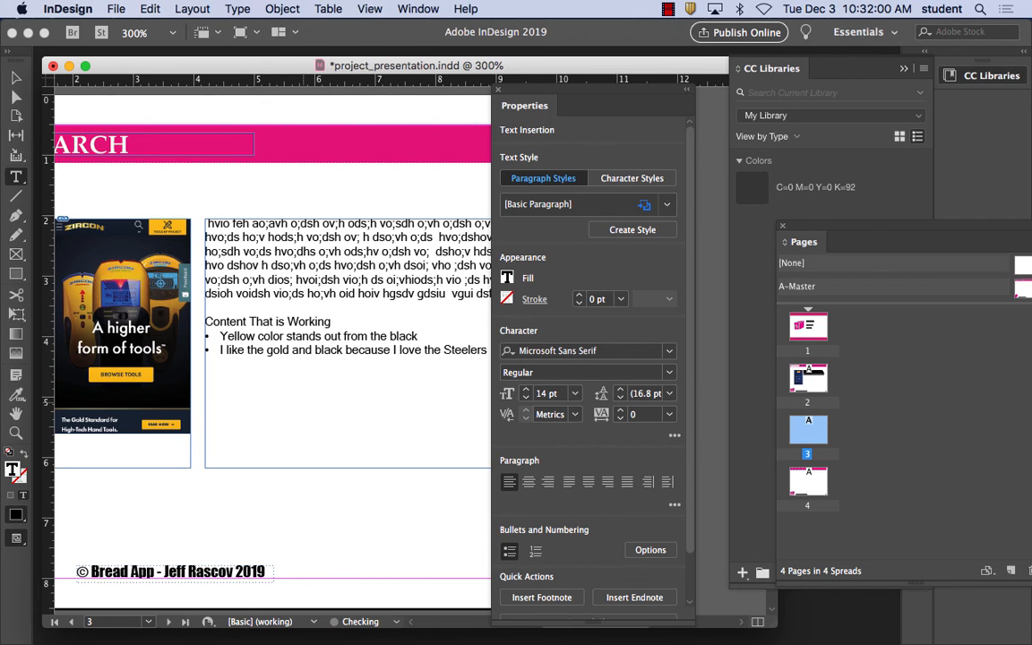
key(Return)
key(Escape)
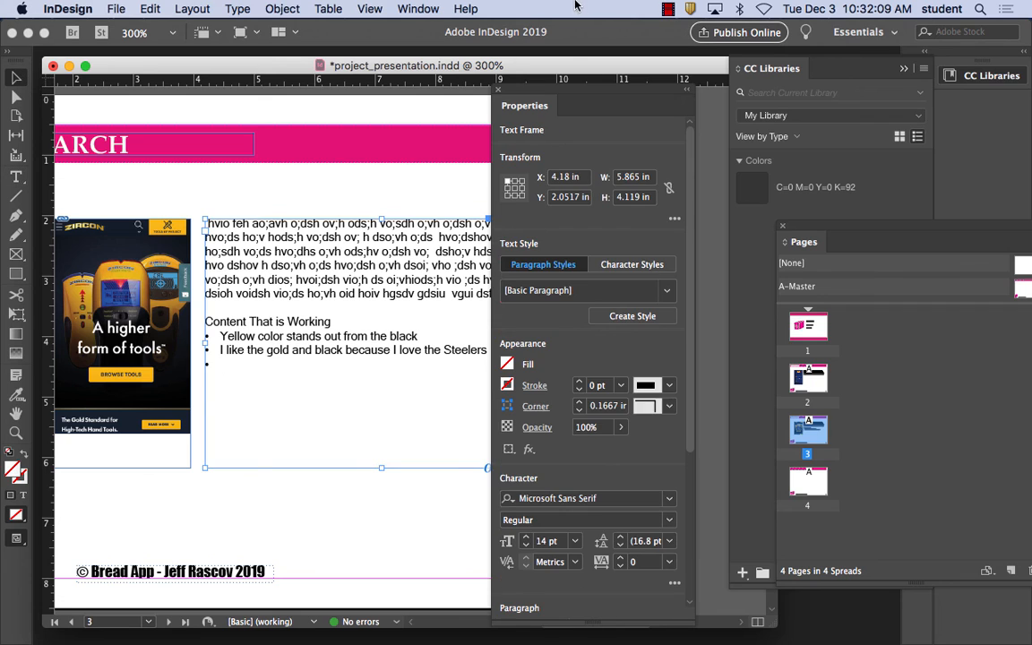
click(668, 8)
click(672, 43)
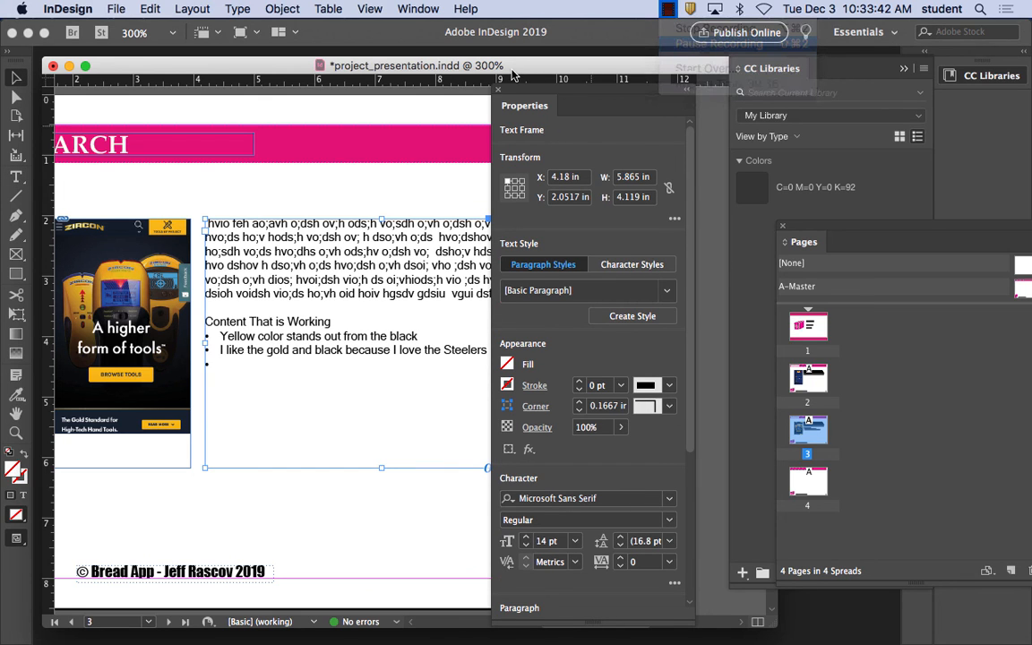
Move the floating Properties and Pages panels clear of the page content and insert one A-Master page after page 4.
drag(501, 91, 976, 156)
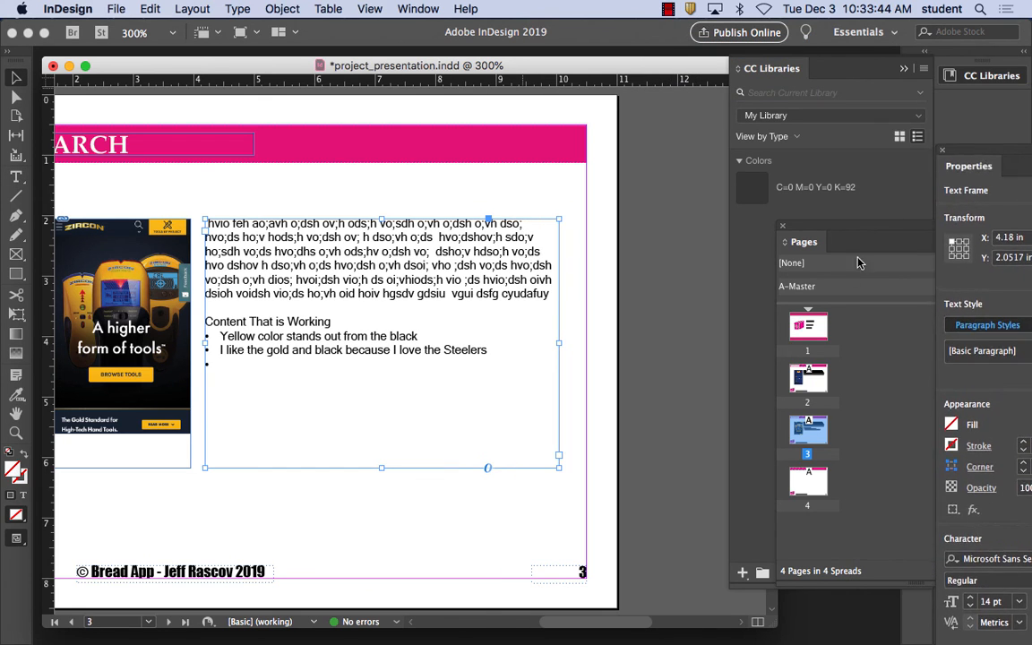
drag(768, 214, 647, 180)
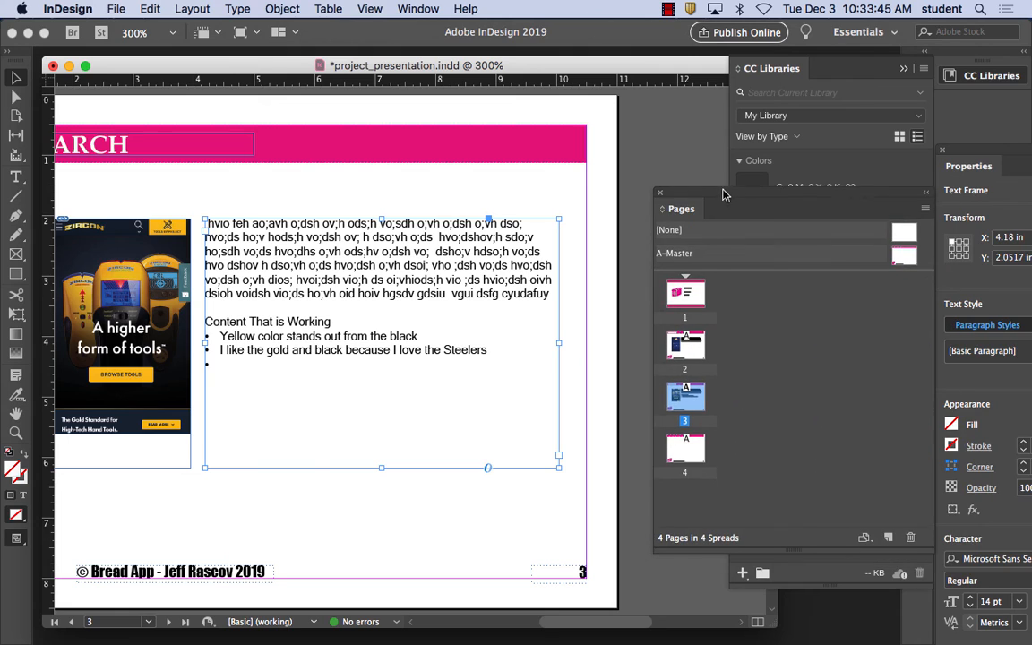
click(697, 442)
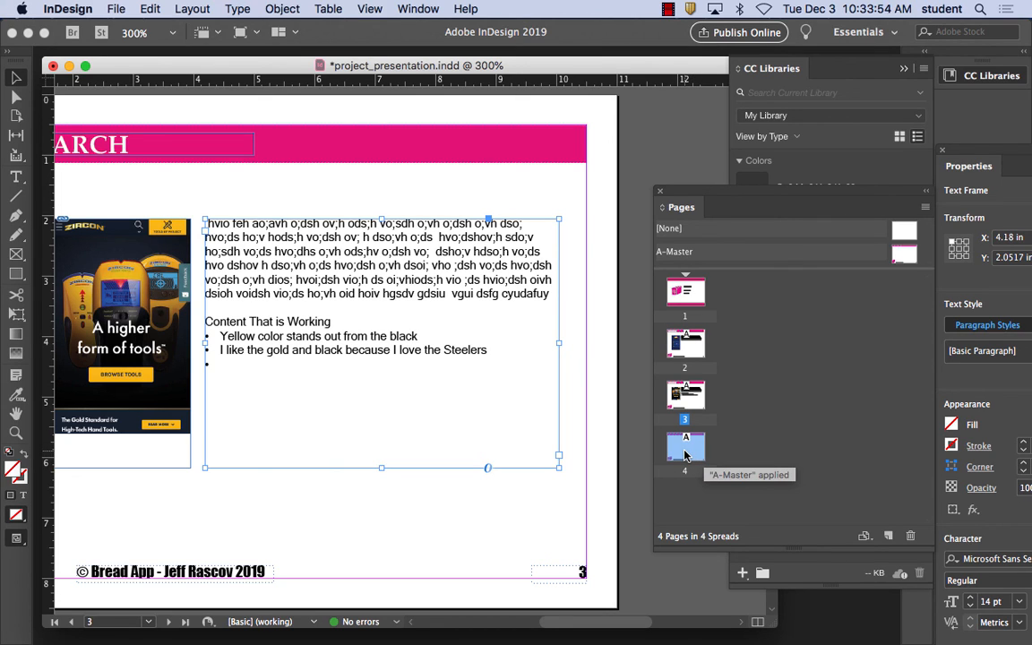
click(925, 210)
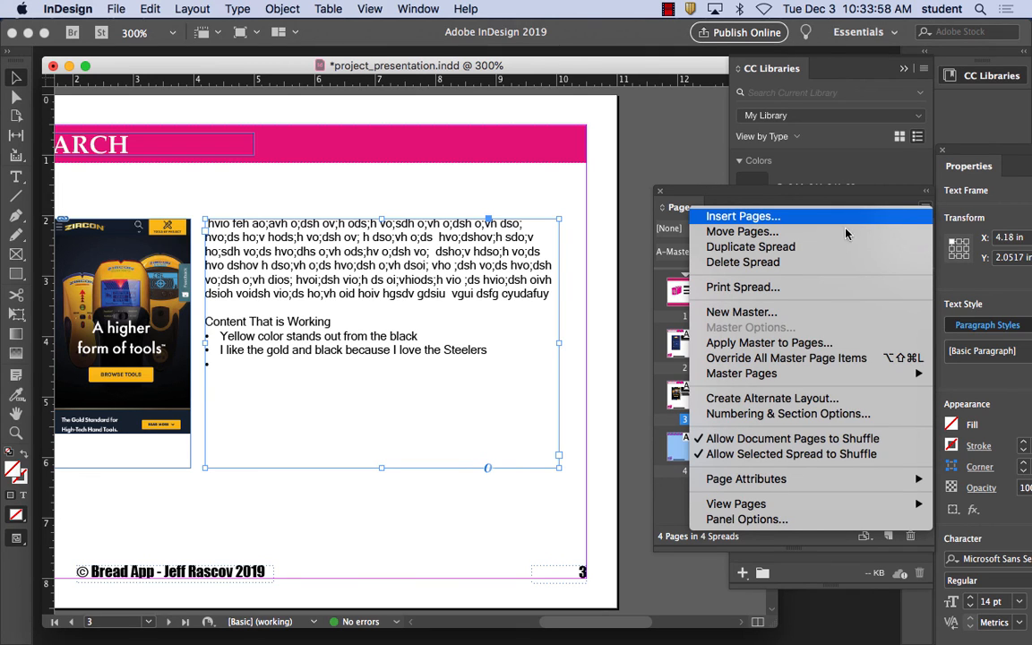
click(758, 216)
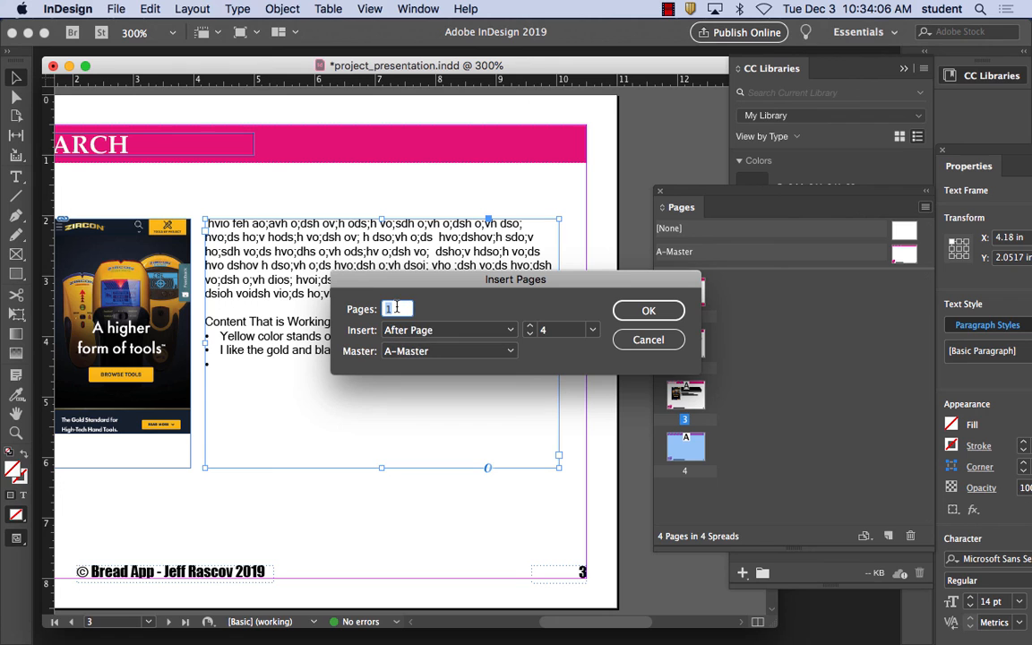
click(627, 310)
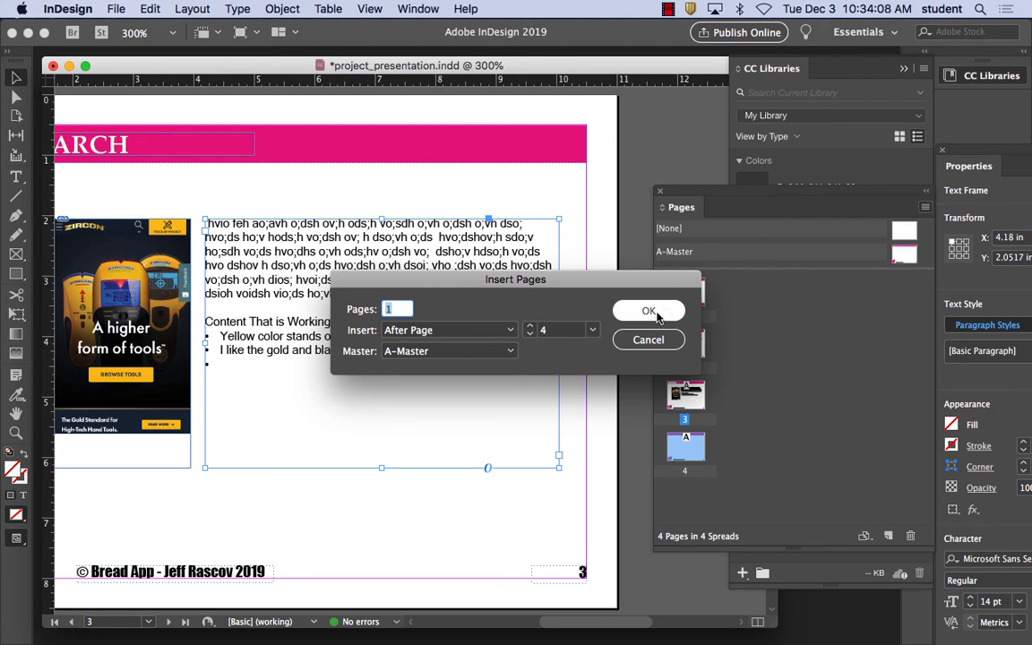
Look over the blank pages 4 and 5, then return to the cover and show it whole at 150% zoom.
scroll(507, 482, up, 20)
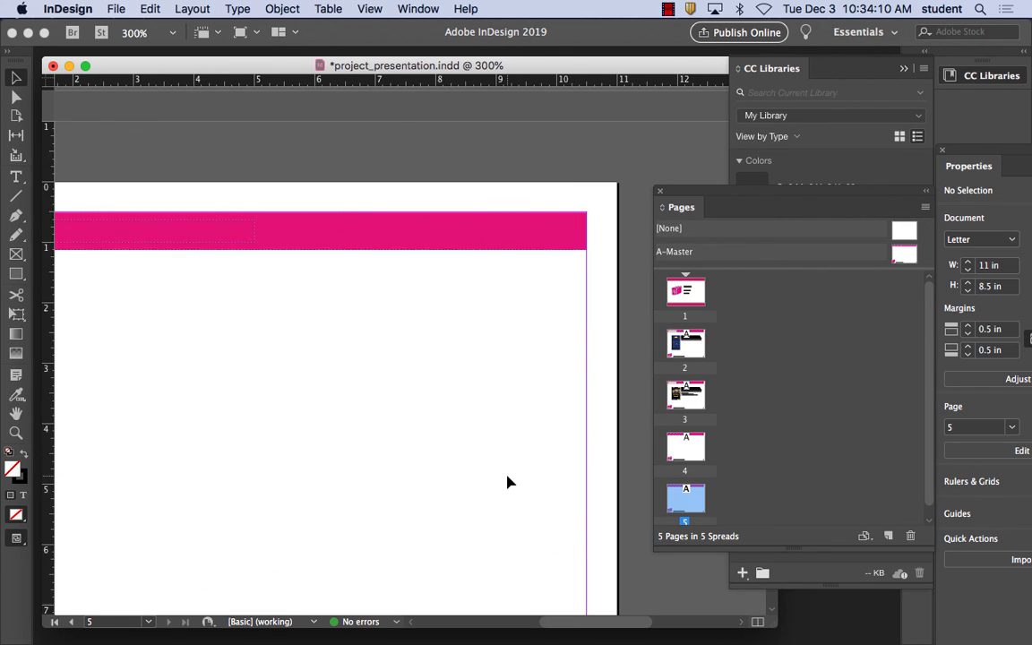
scroll(507, 482, down, 15)
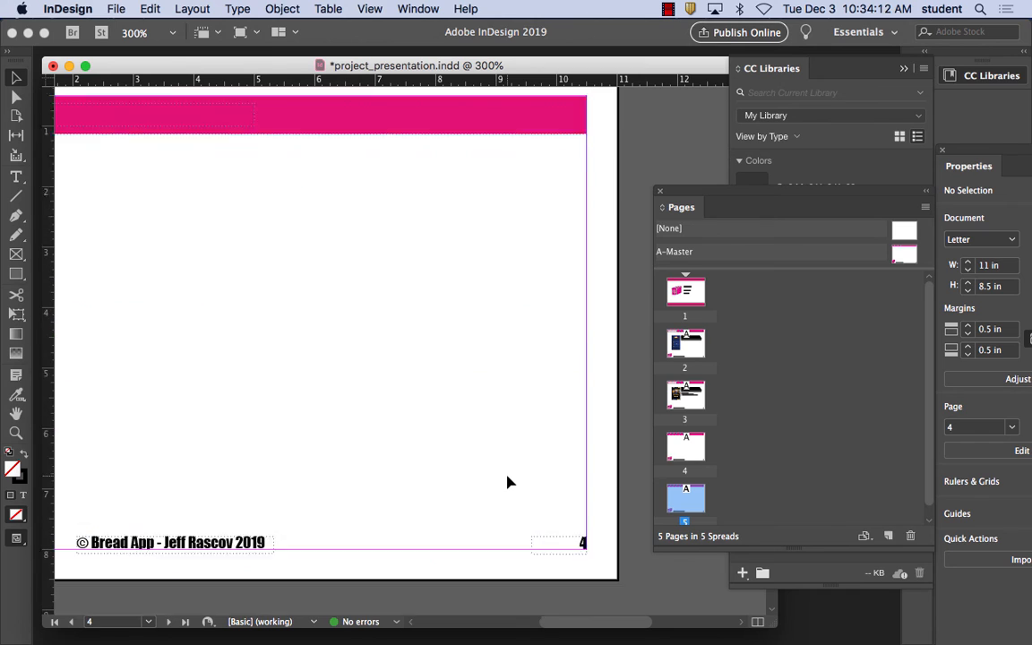
scroll(507, 483, down, 5)
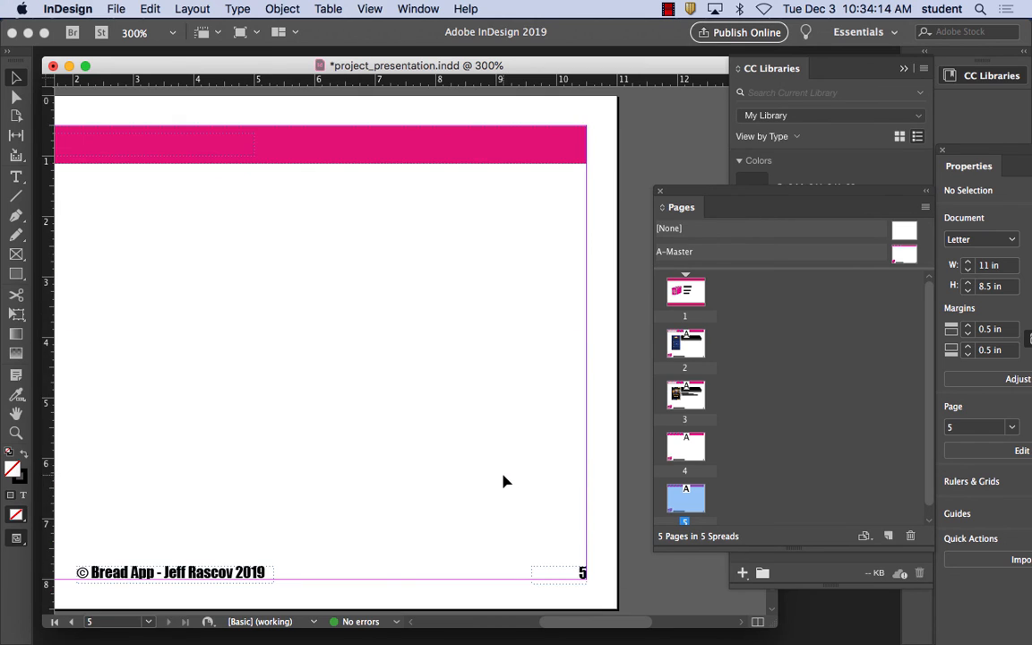
scroll(507, 484, up, 3)
scroll(502, 470, up, 20)
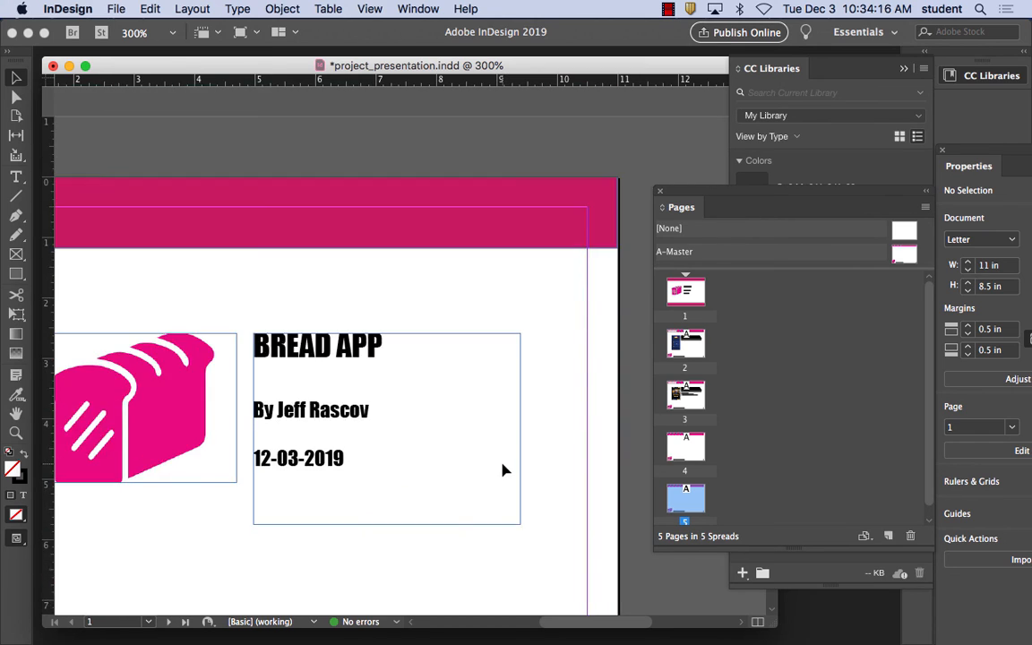
scroll(502, 471, left, 10)
scroll(503, 471, right, 3)
scroll(503, 470, right, 8)
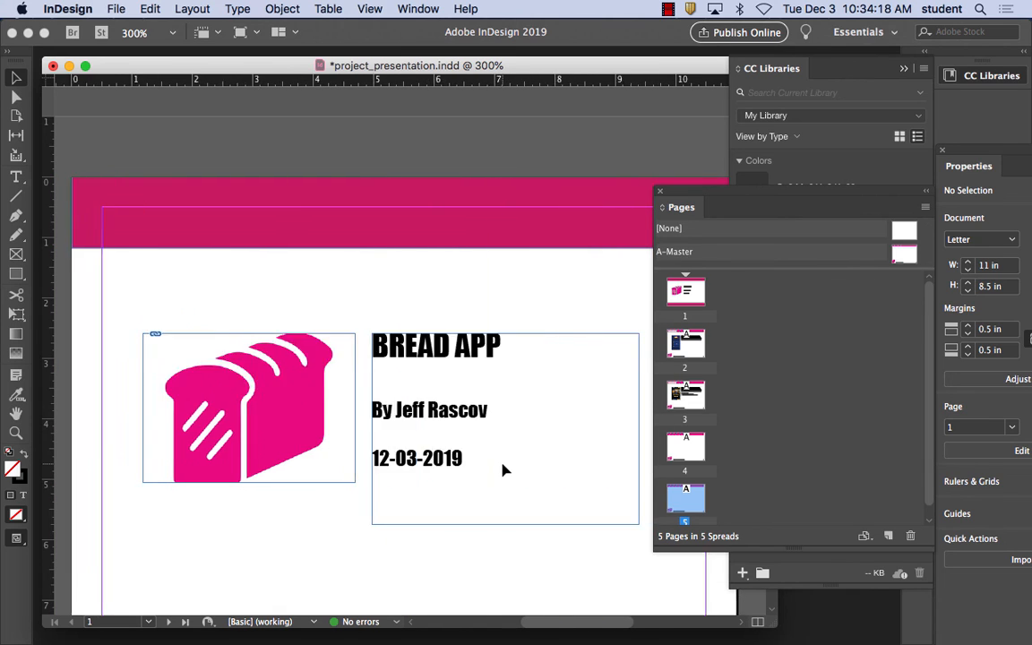
key(super+minus)
key(super+minus)
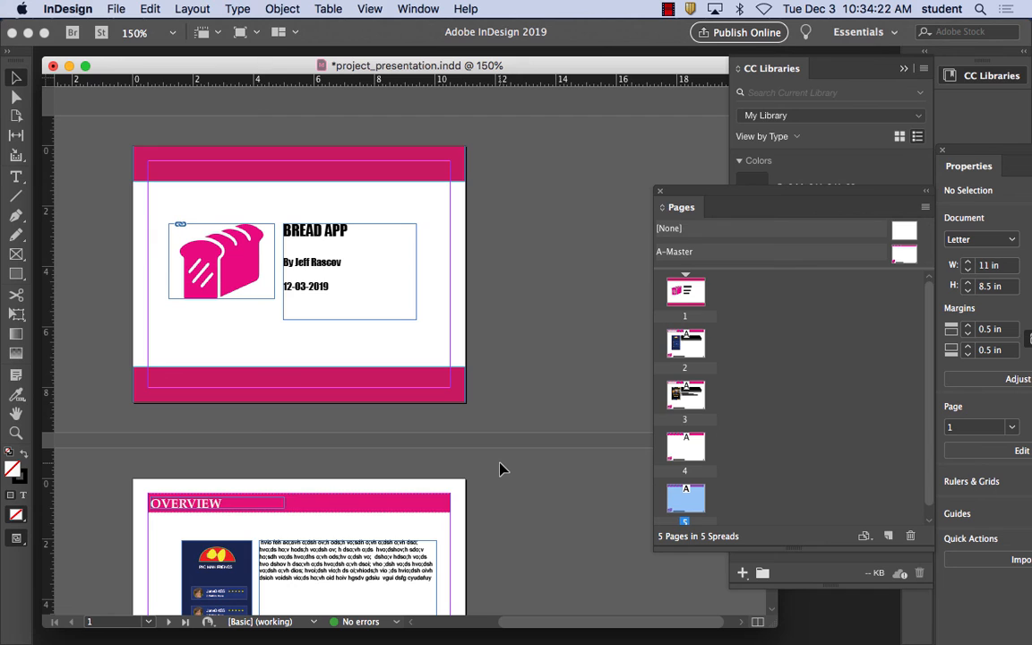
Save the changes to the presentation document.
click(115, 8)
click(129, 115)
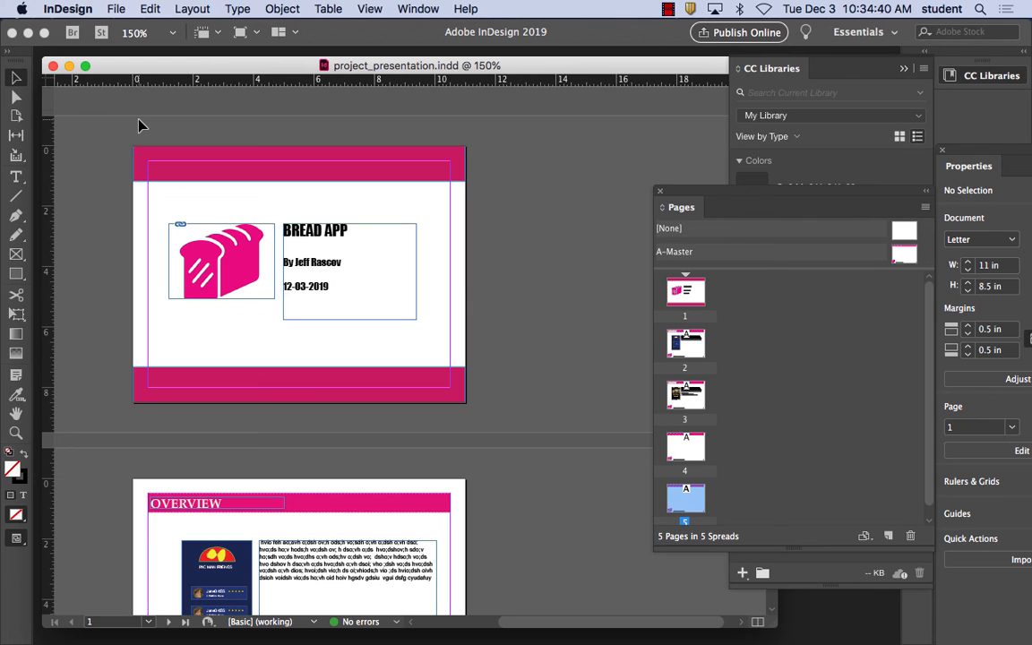
click(115, 9)
mouse_move(190, 293)
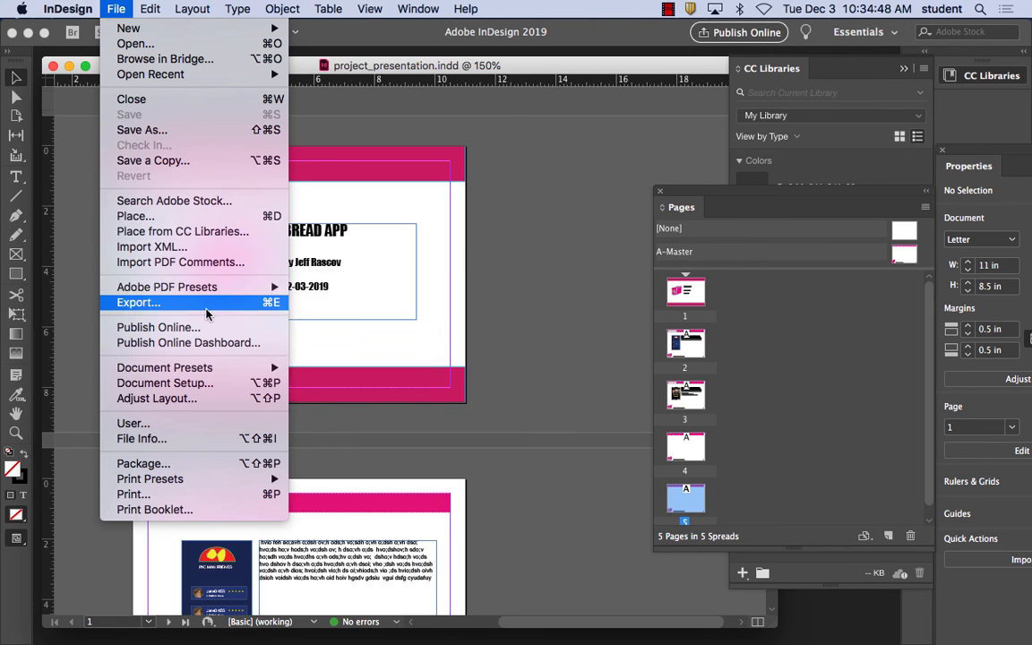
click(201, 305)
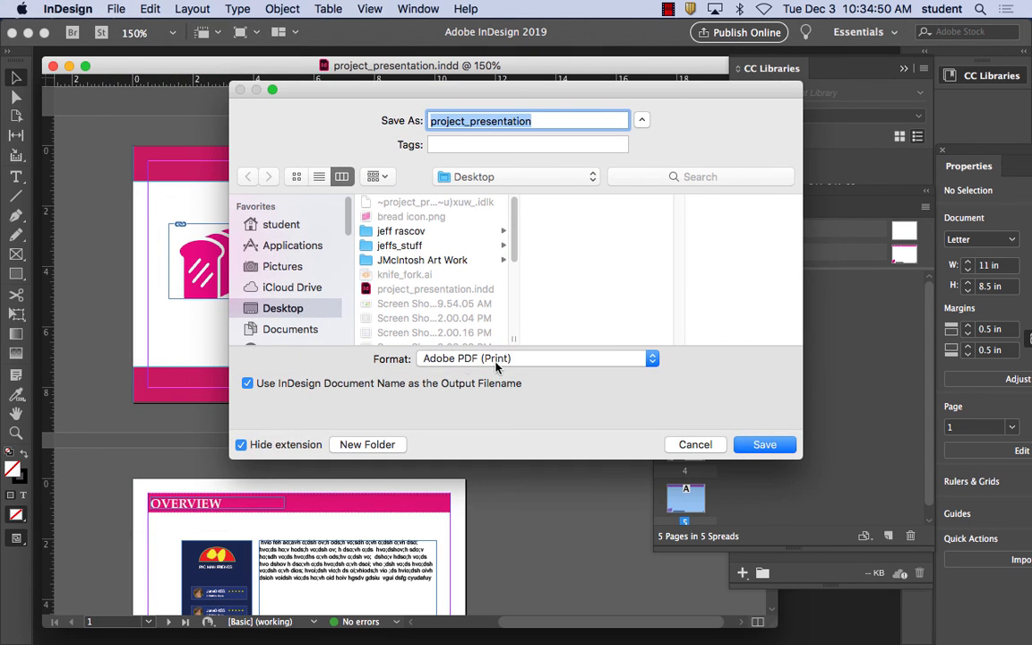
click(487, 362)
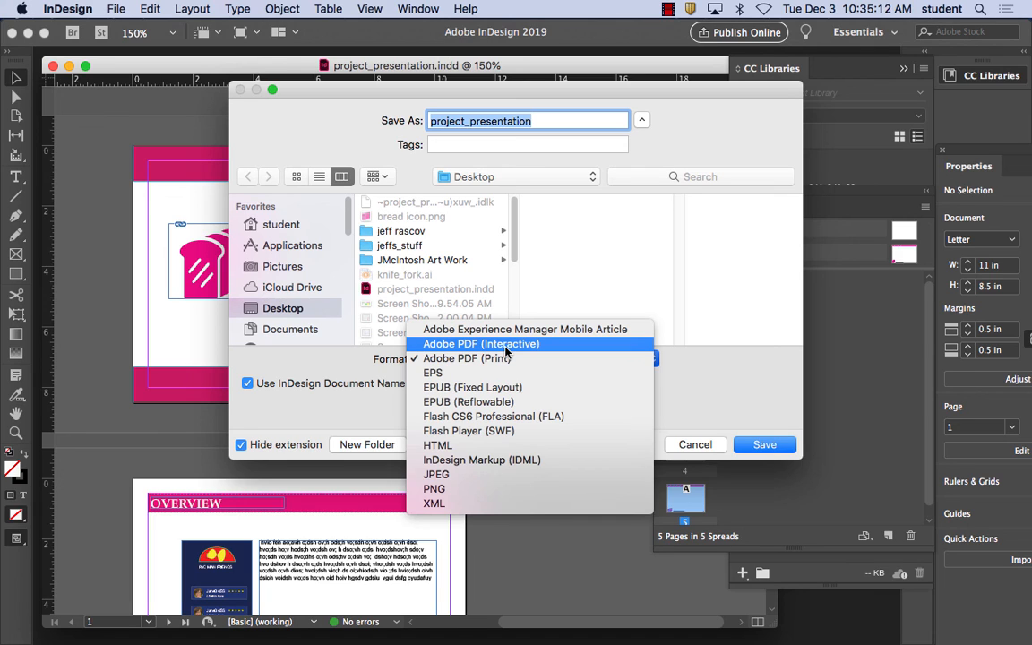
click(717, 445)
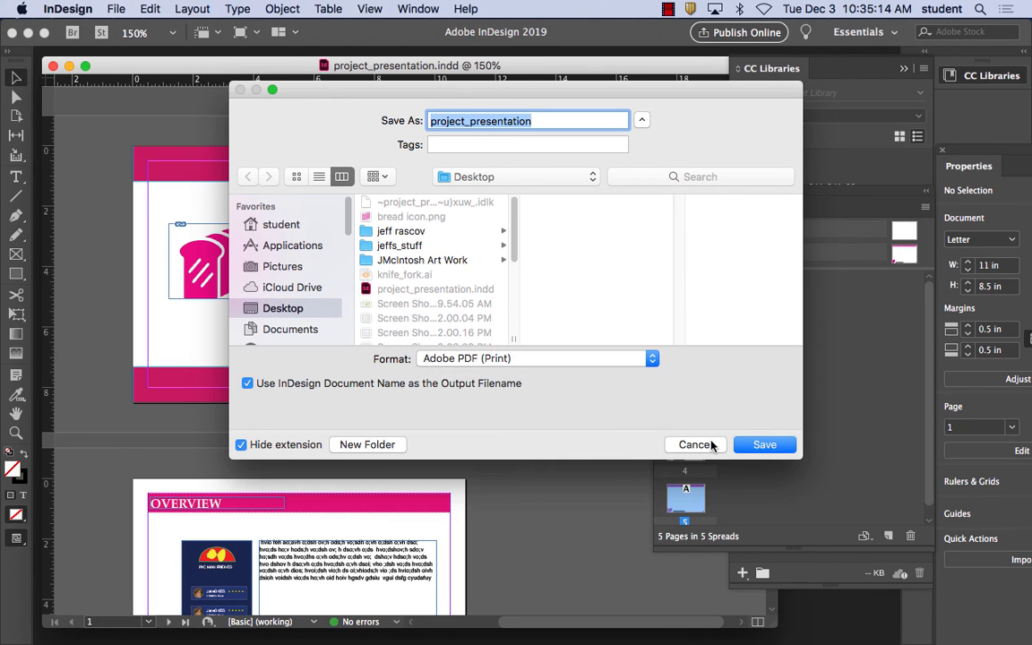
click(695, 444)
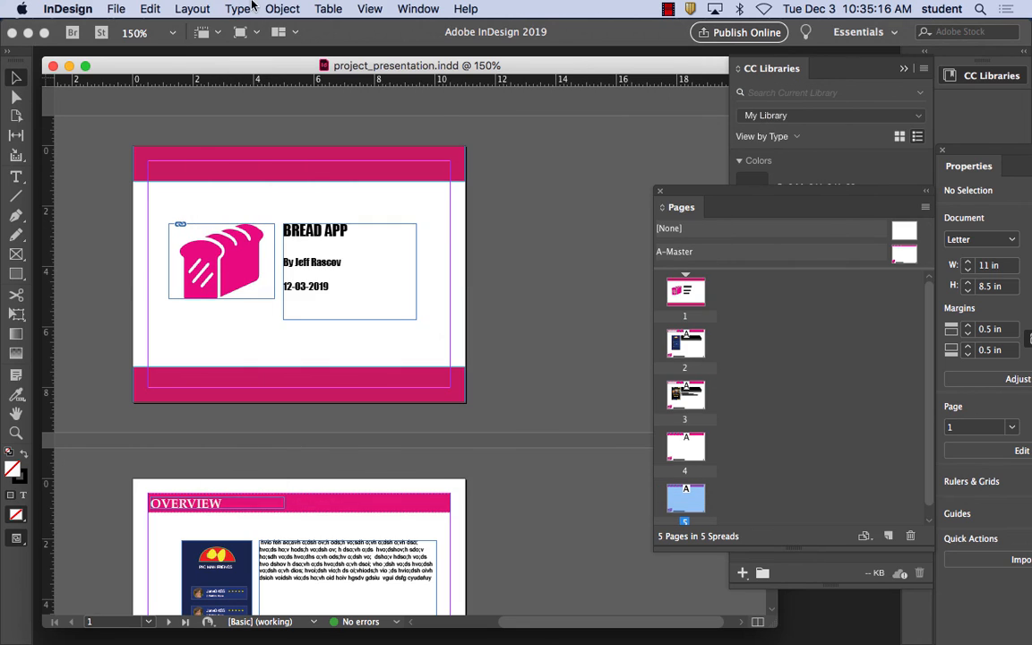
click(283, 9)
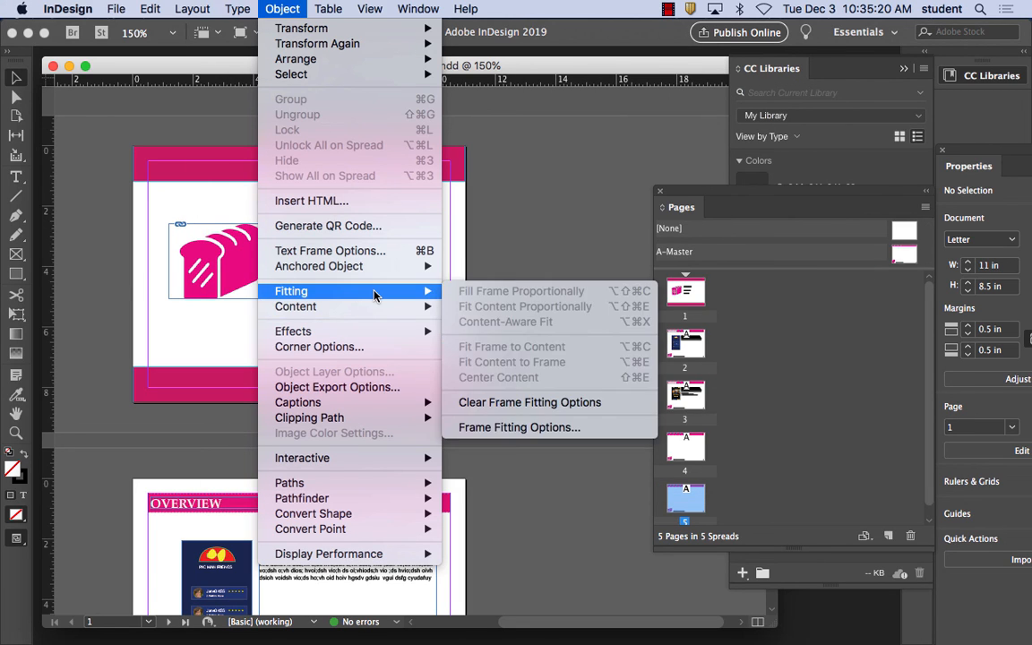
mouse_move(367, 333)
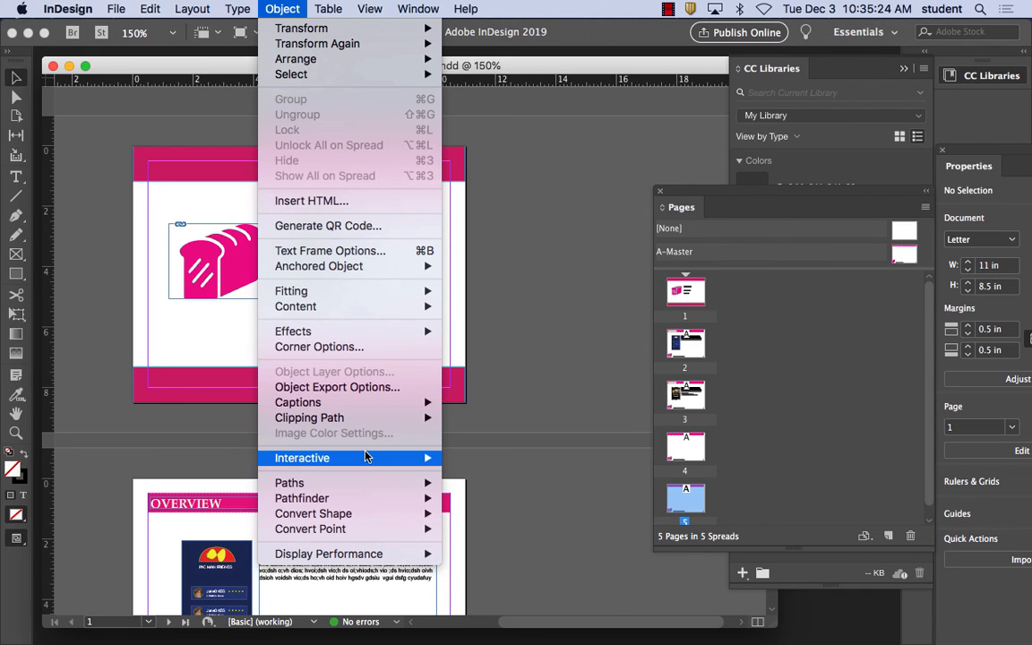
mouse_move(376, 457)
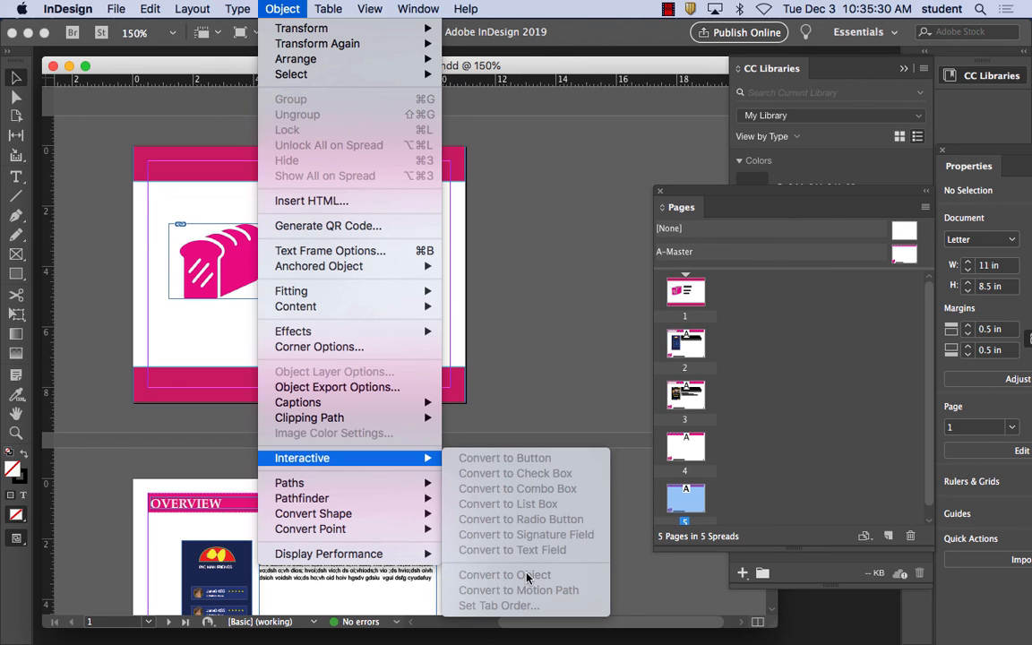
click(293, 6)
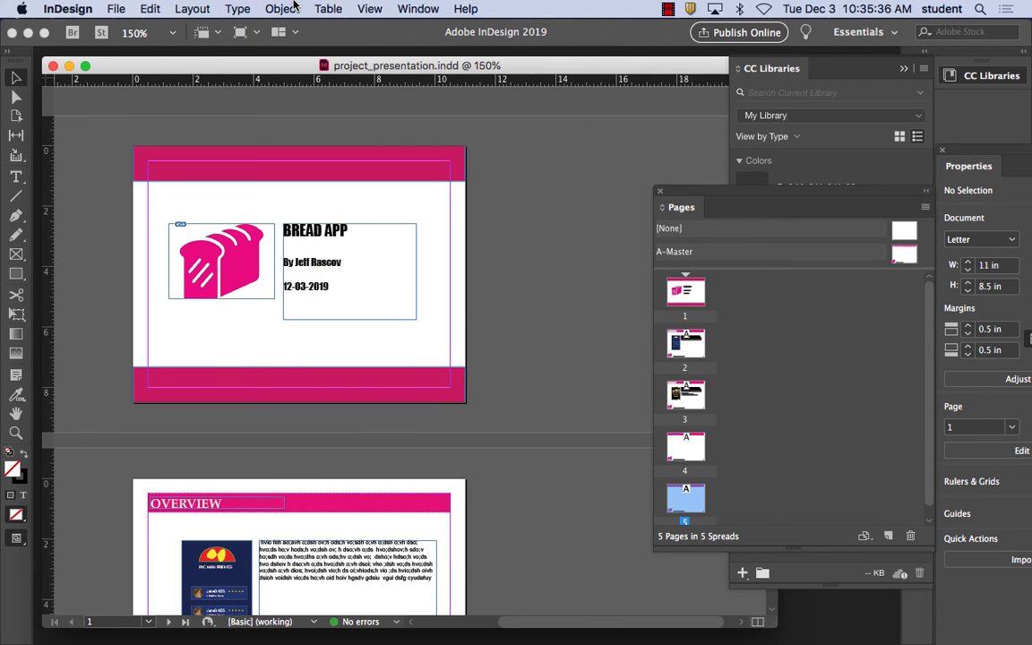
Set up an Adobe PDF (Print) export named project_presentation on the Desktop, with all pages included and opening in full screen mode enabled.
click(119, 9)
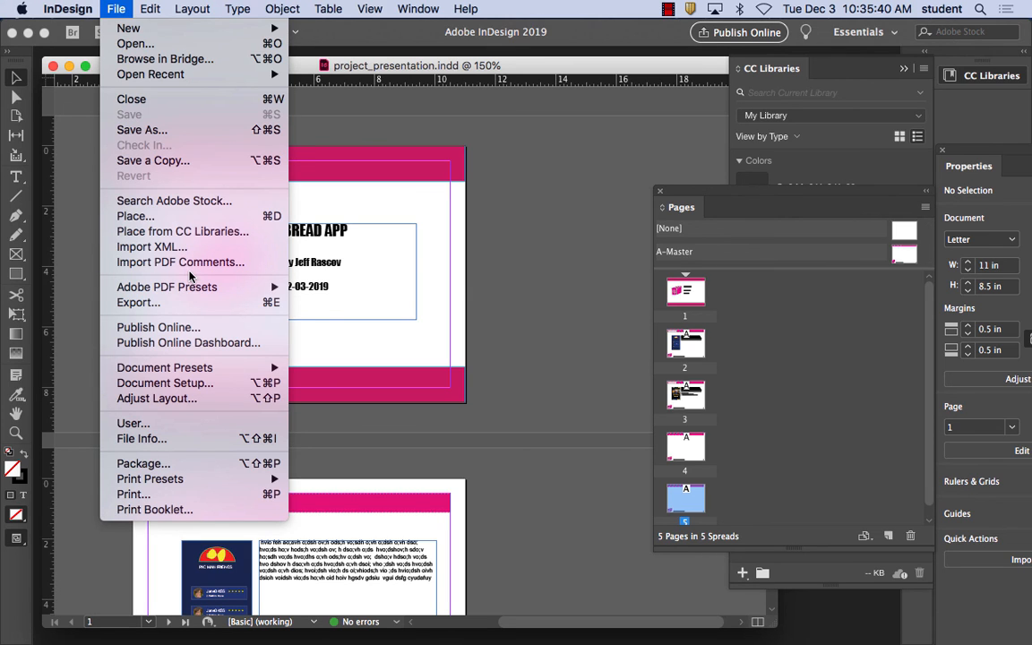
mouse_move(211, 286)
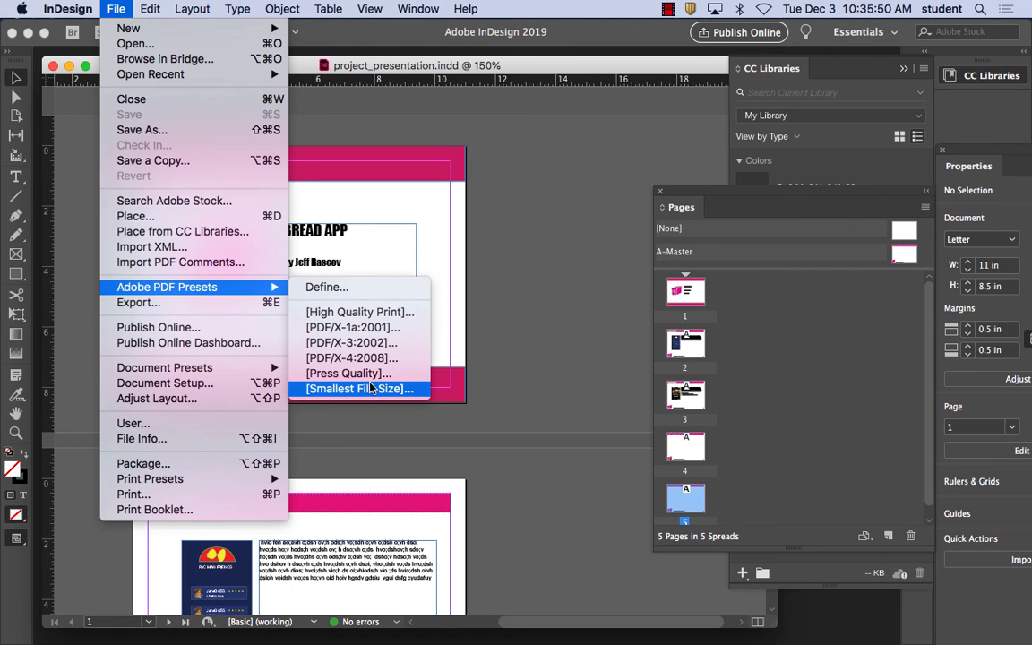
click(236, 303)
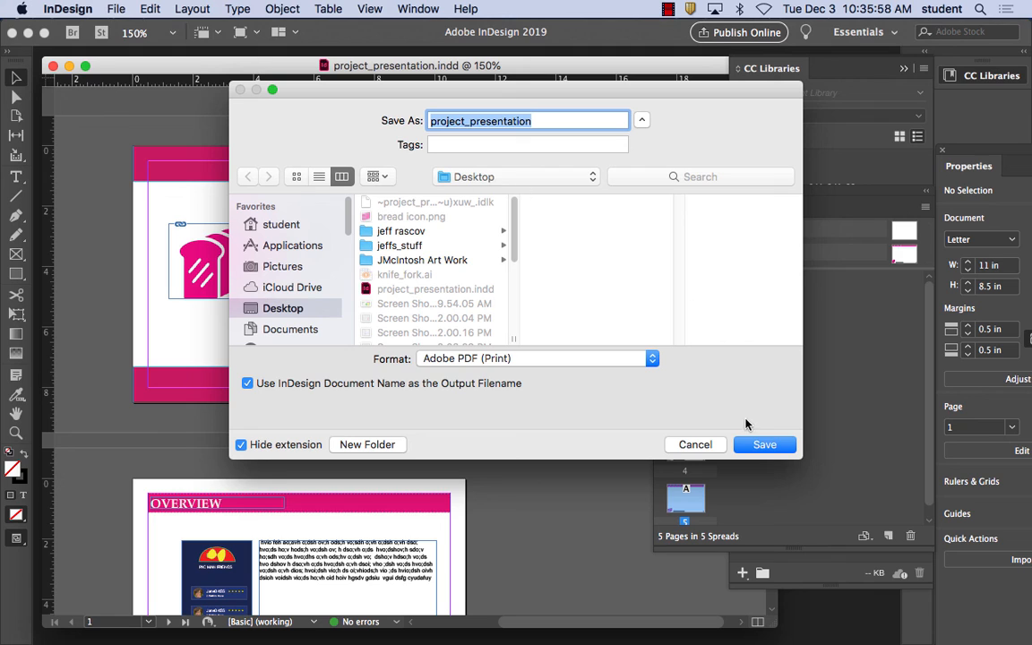
click(765, 446)
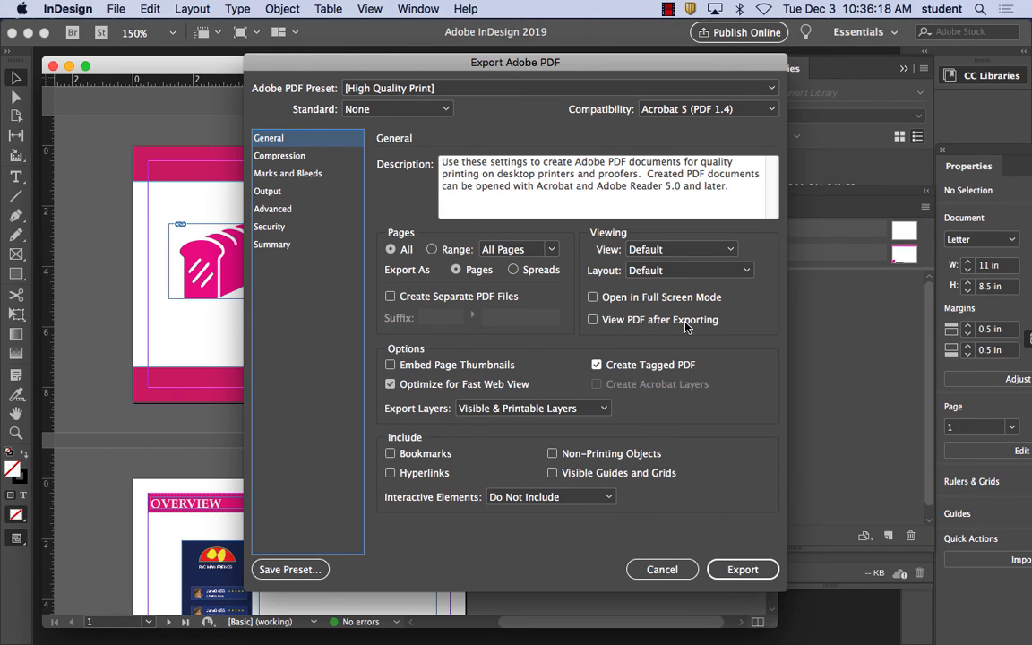
click(611, 297)
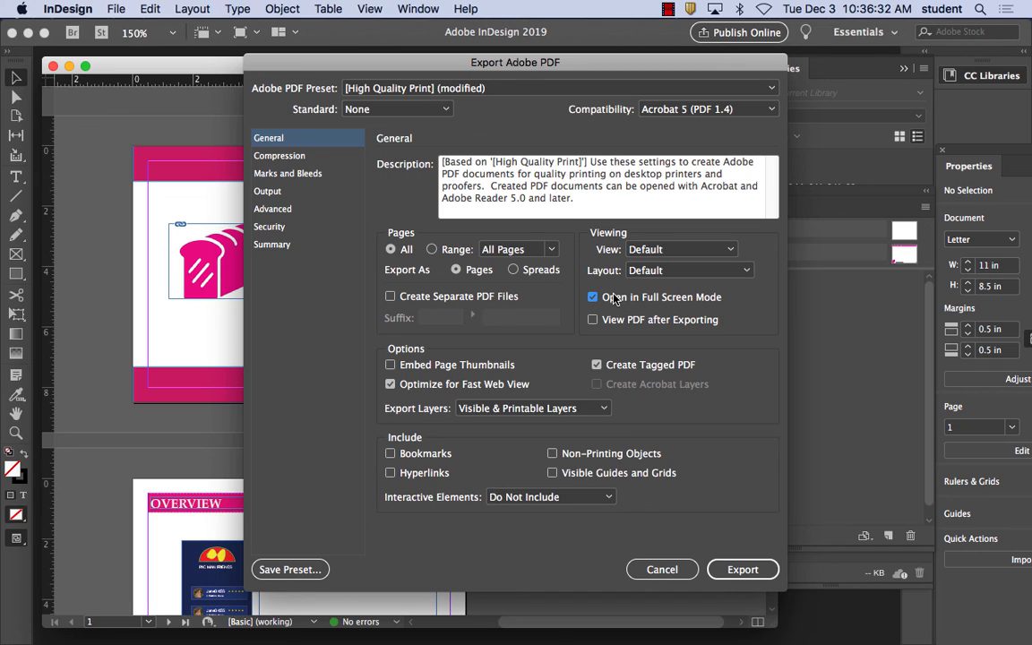
Review the PDF export's compression, marks and bleeds, output, advanced and security settings, ending with the summary.
click(283, 158)
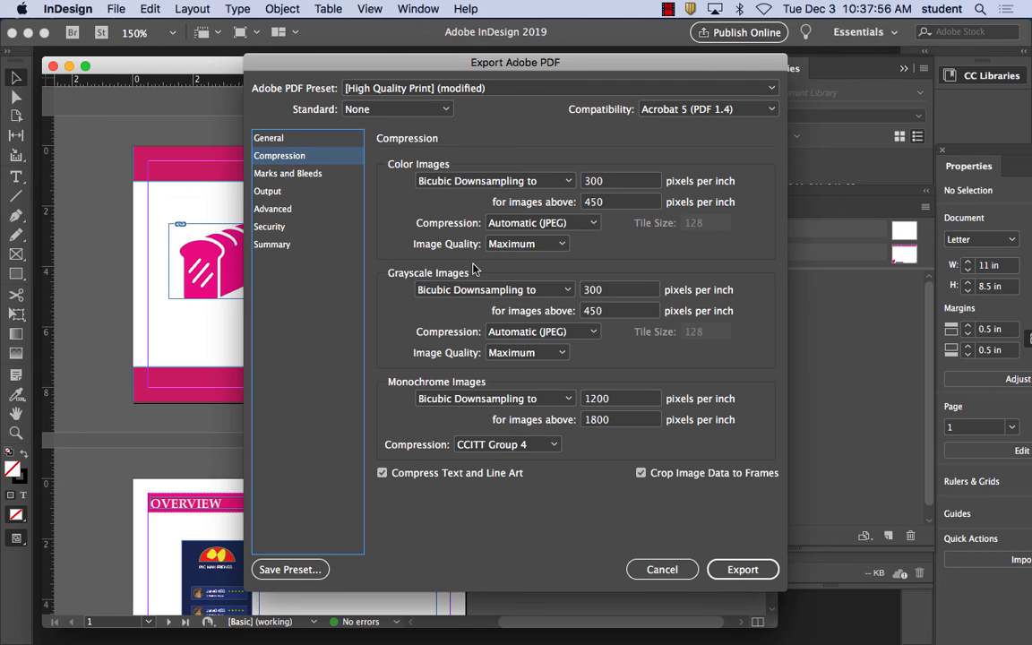
click(320, 176)
click(285, 193)
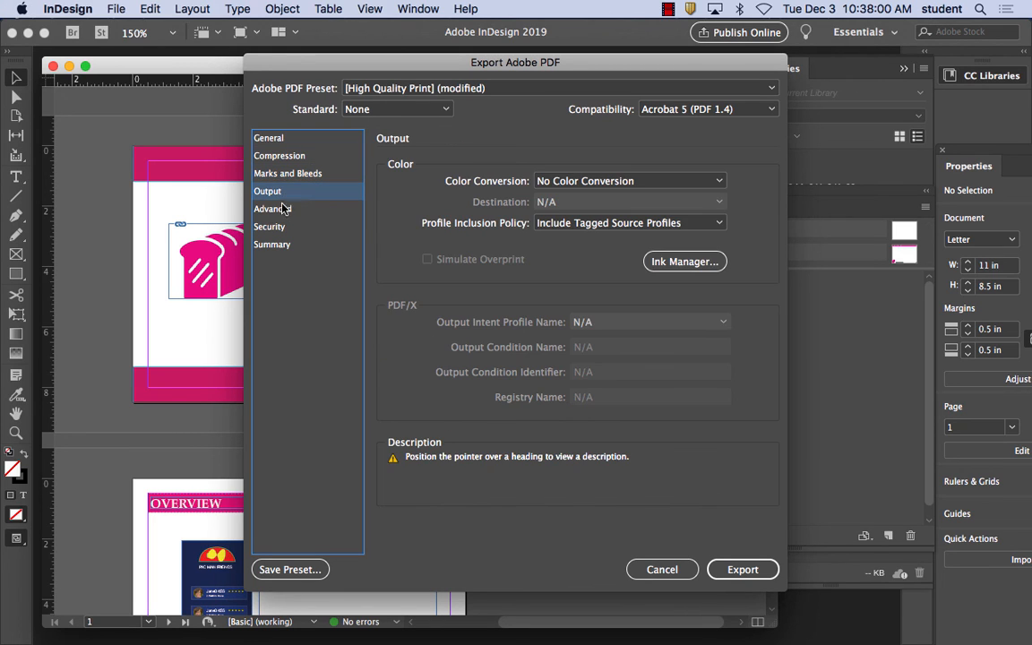
click(286, 208)
click(281, 227)
click(283, 246)
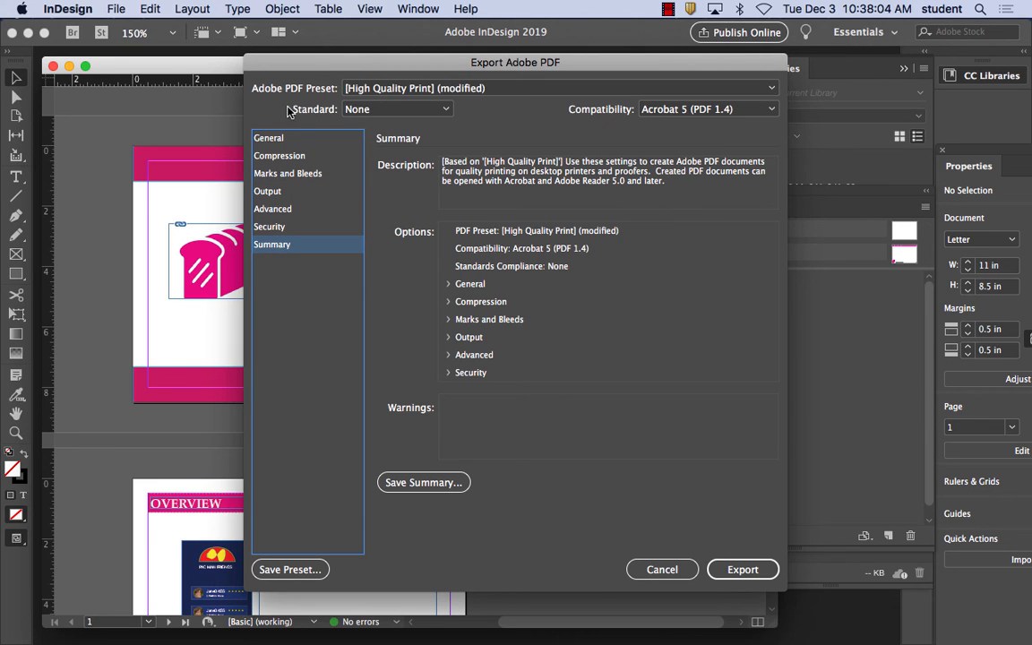
Export the PDF with the chosen settings, then read the background task's problem details and dismiss the alert.
click(740, 570)
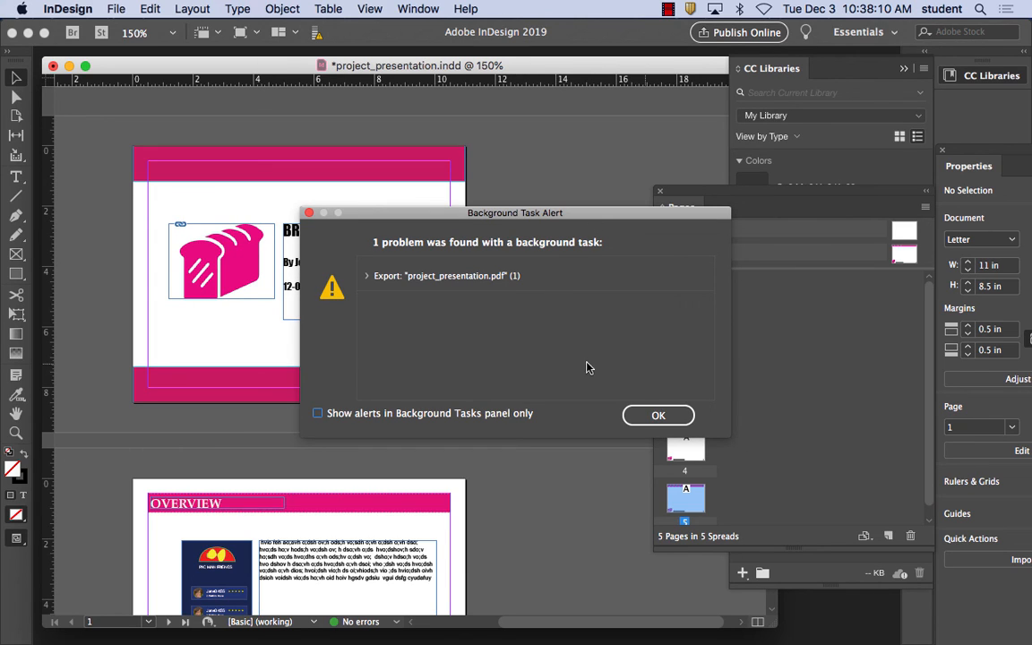
click(363, 276)
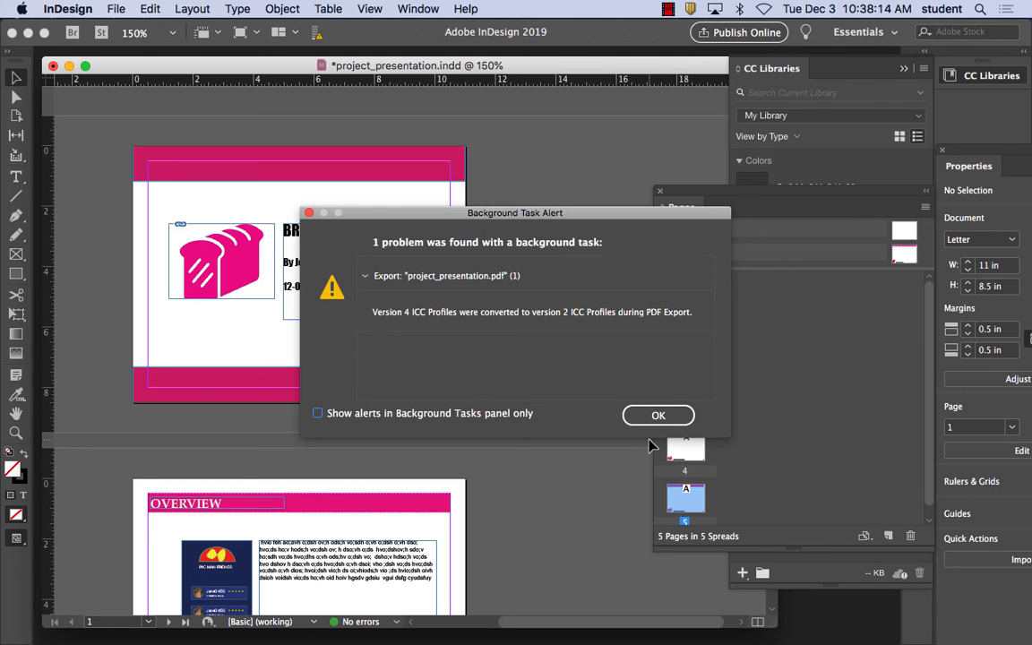
click(655, 417)
click(656, 417)
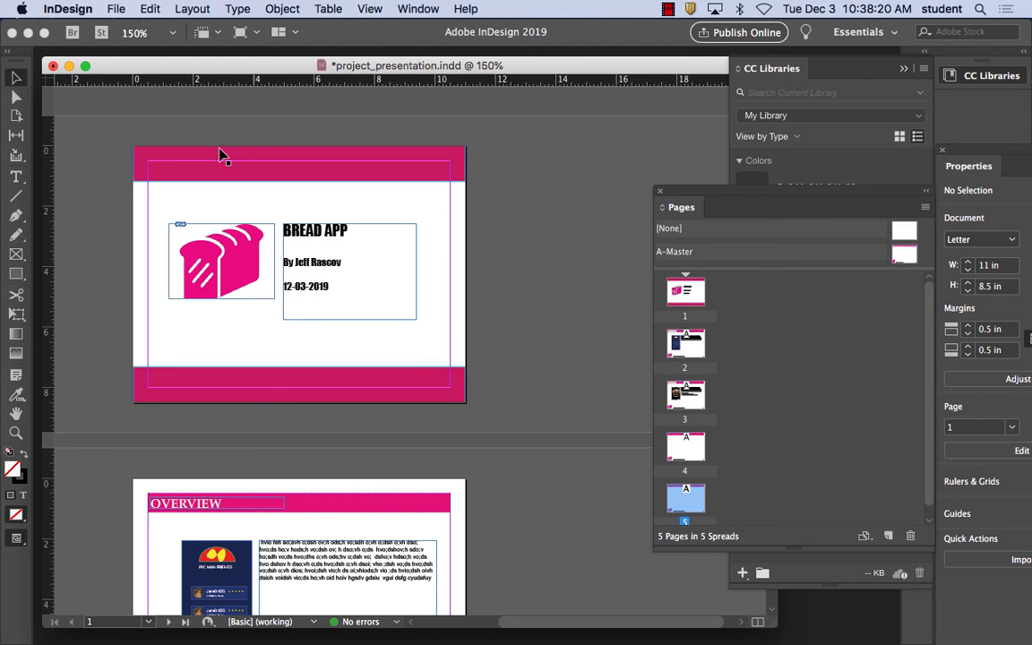
Hide the other applications and InDesign to reveal the desktop, and open the exported project_presentation.pdf in Acrobat.
scroll(197, 133, right, 1)
click(70, 9)
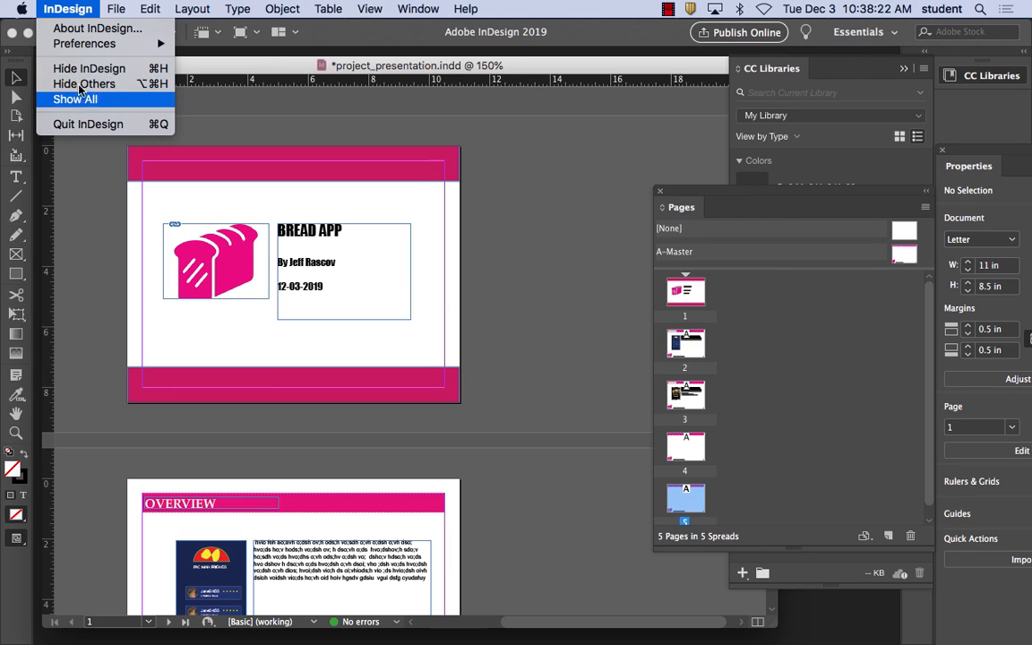
click(84, 83)
click(88, 8)
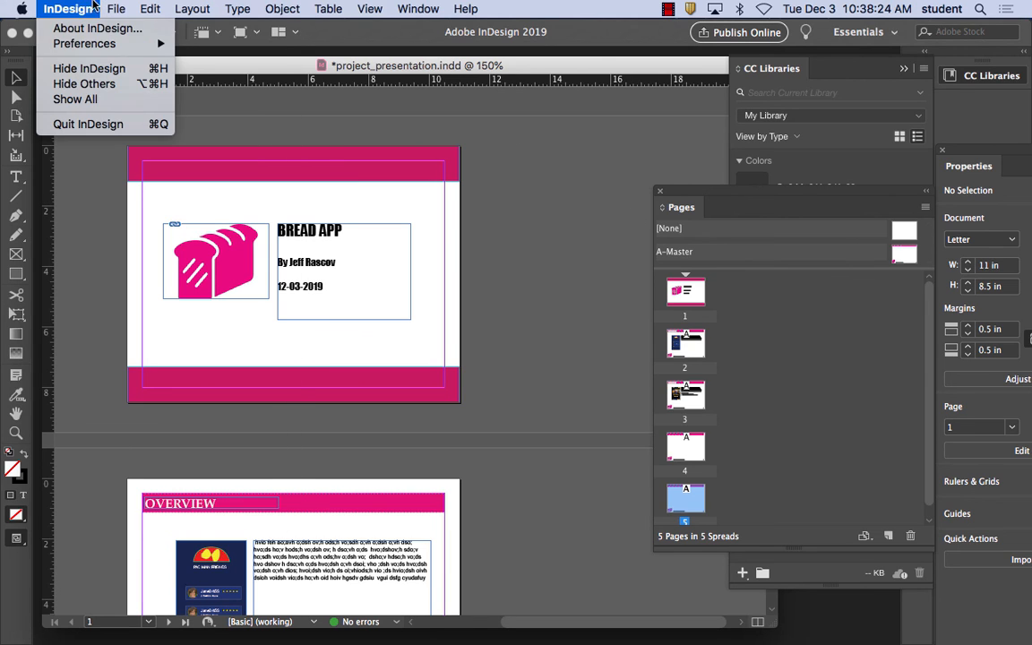
click(88, 68)
click(606, 216)
mouse_move(588, 139)
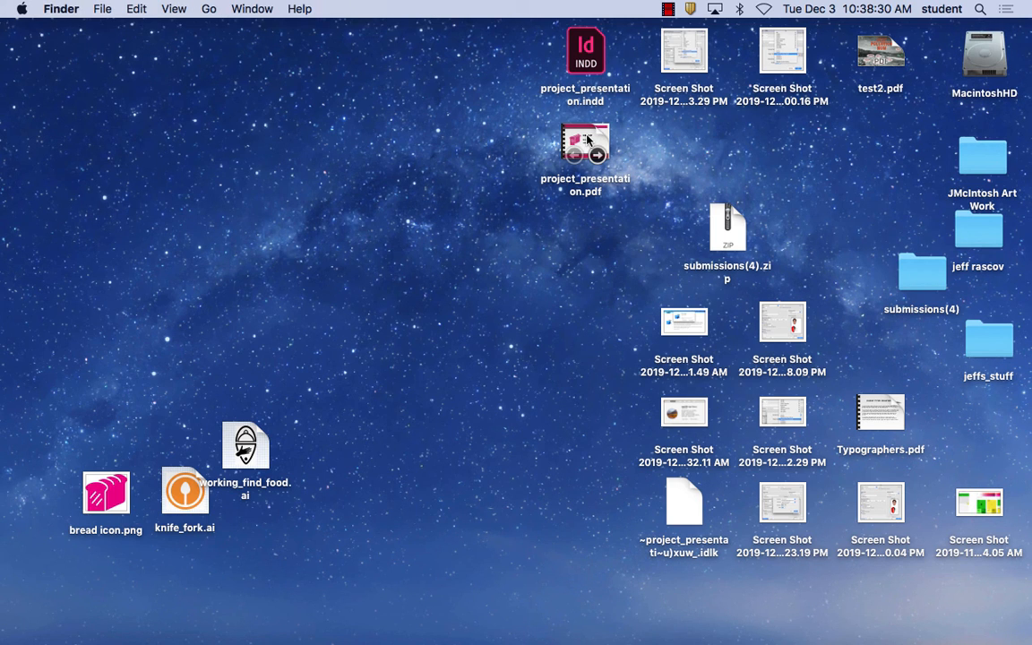
double_click(588, 139)
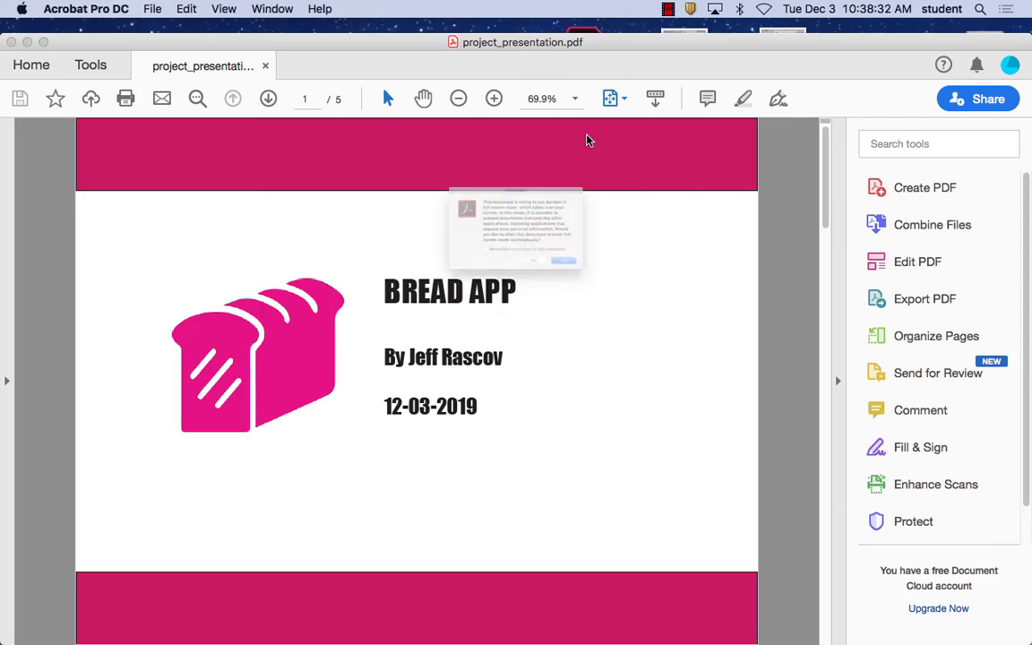